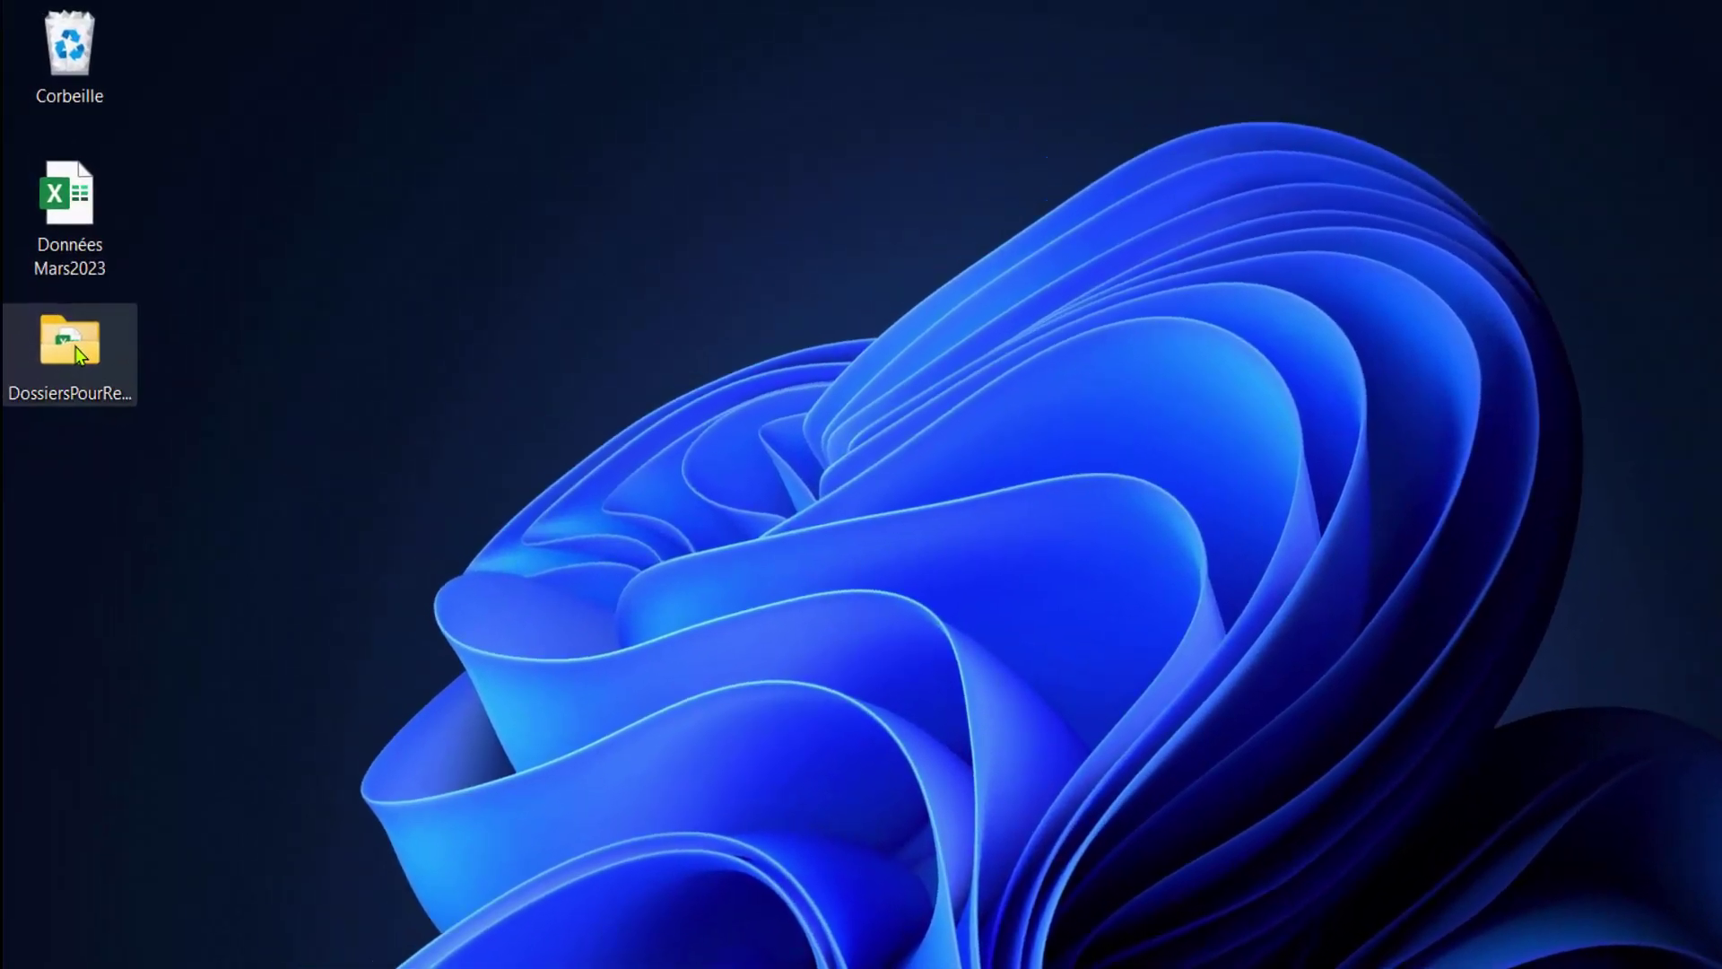
# Open the DossiersPourReporting folder, look over the January and February files, and open Données Janvier2023.
pyautogui.doubleClick(75, 347)
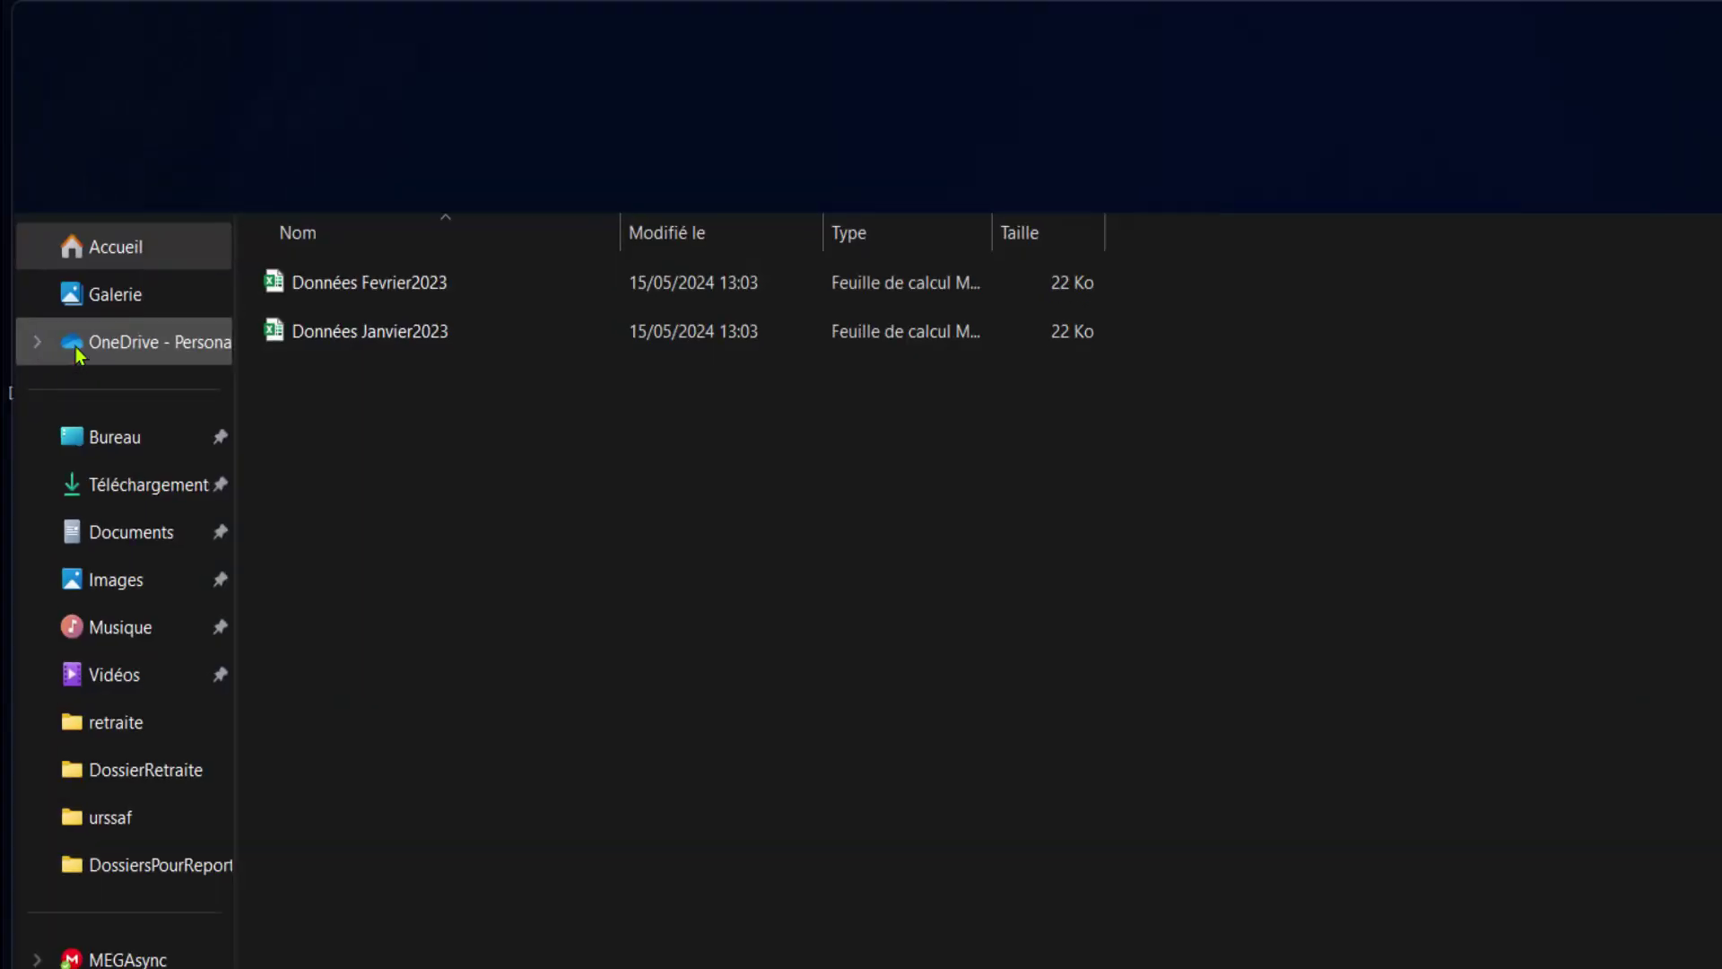
pyautogui.click(342, 336)
pyautogui.click(320, 282)
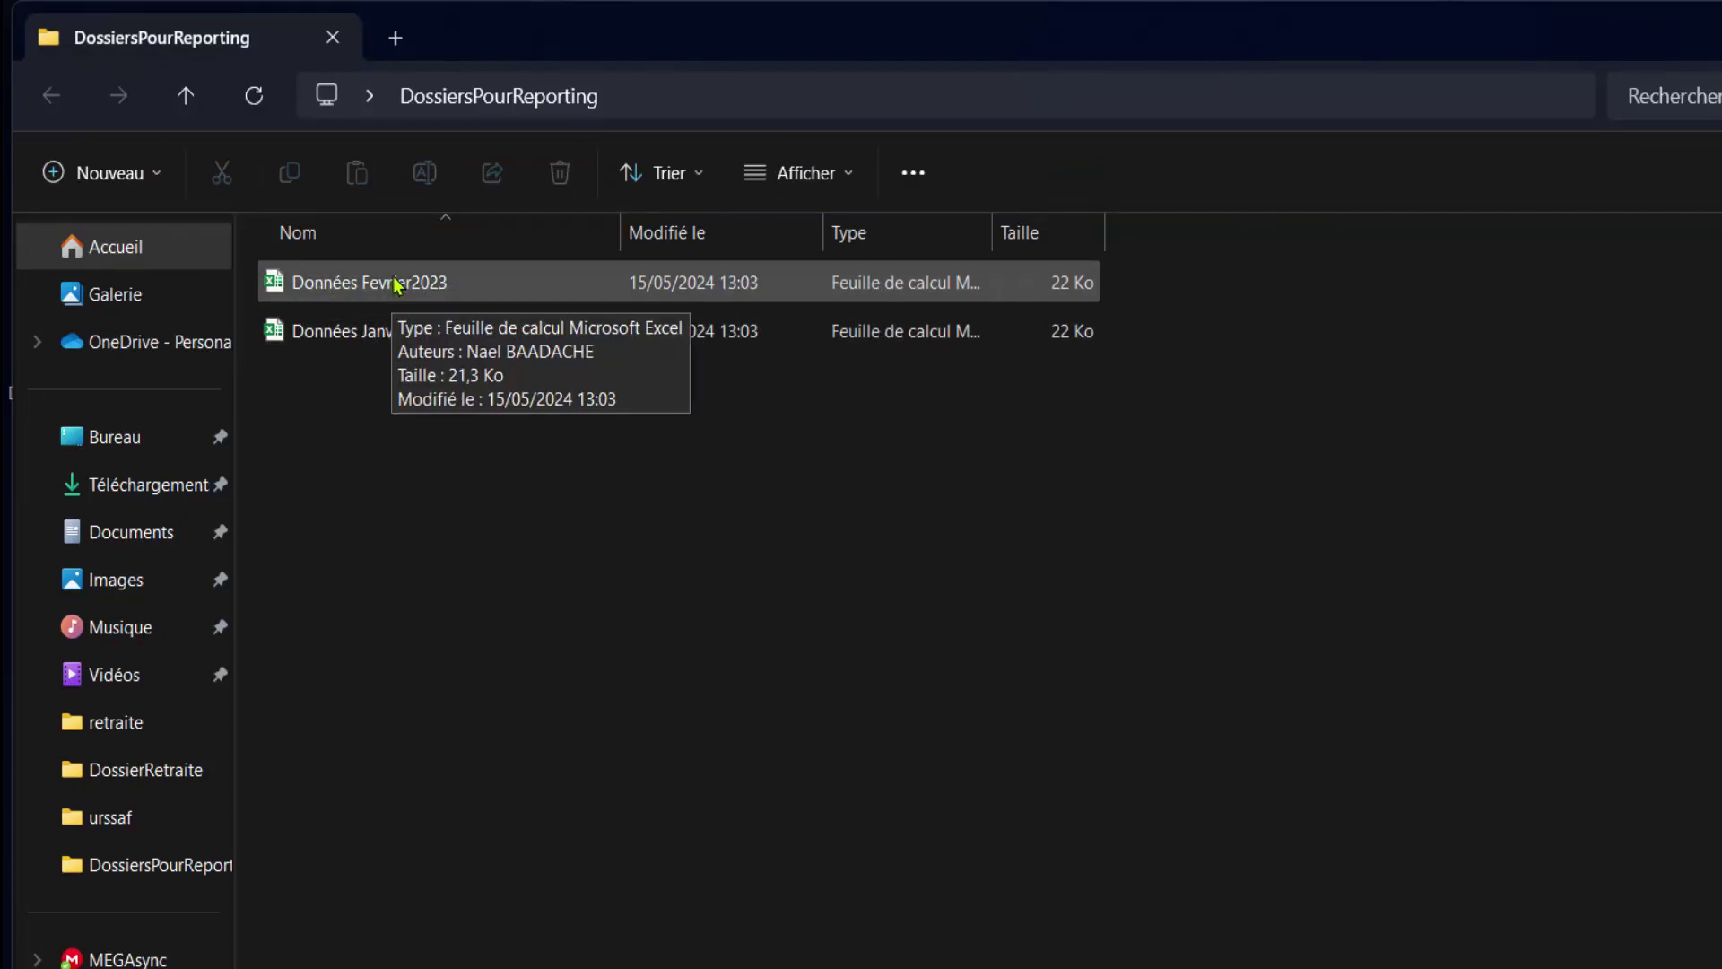
pyautogui.doubleClick(379, 336)
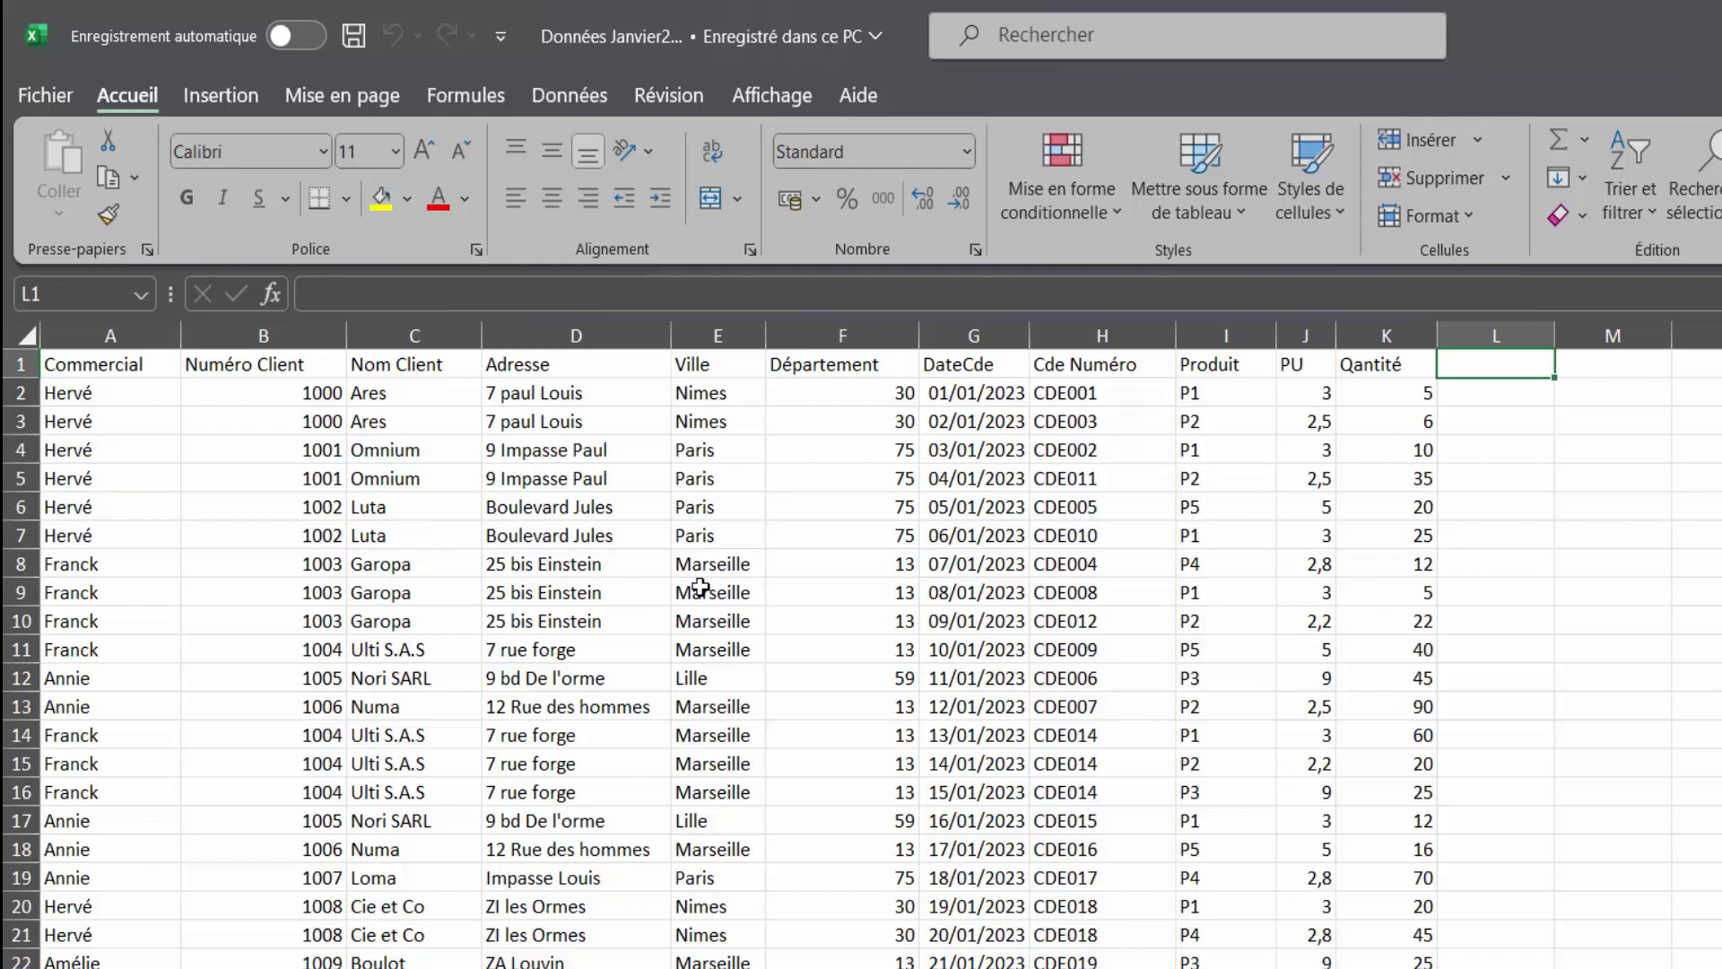
# Scroll through the January 2023 orders and check an order date.
pyautogui.scroll(-4, 700, 588)
pyautogui.scroll(-2, 708, 592)
pyautogui.click(998, 392)
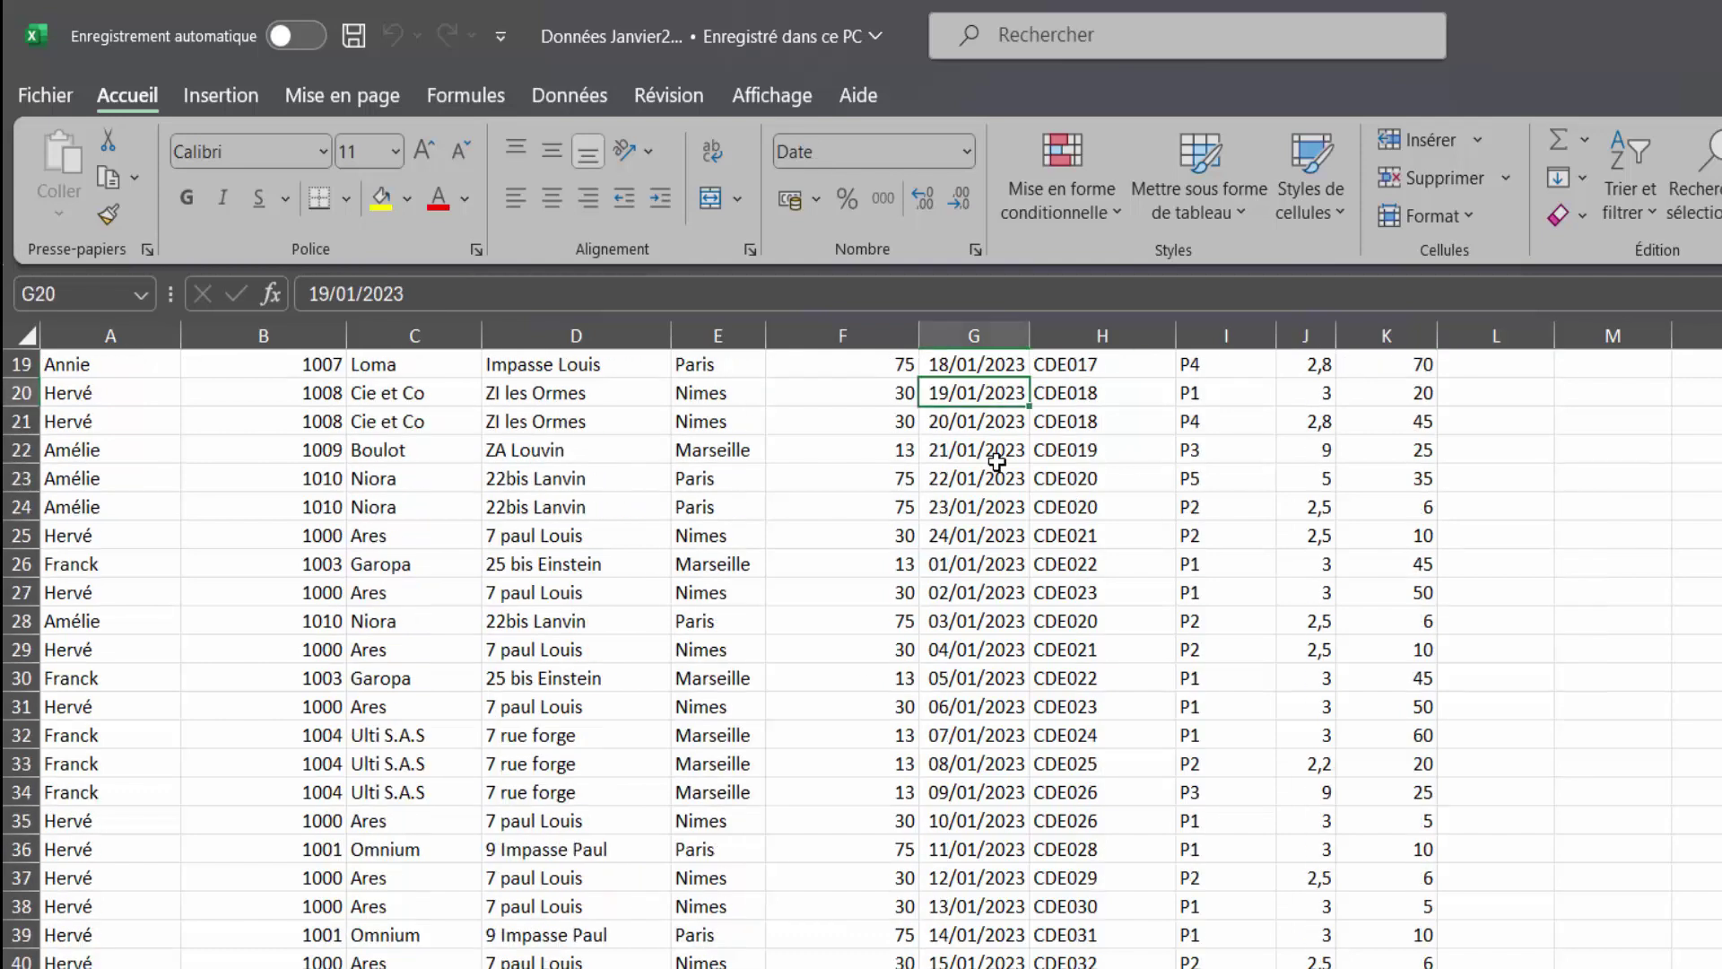
pyautogui.scroll(-8, 998, 392)
pyautogui.scroll(6, 1005, 404)
pyautogui.scroll(8, 1040, 457)
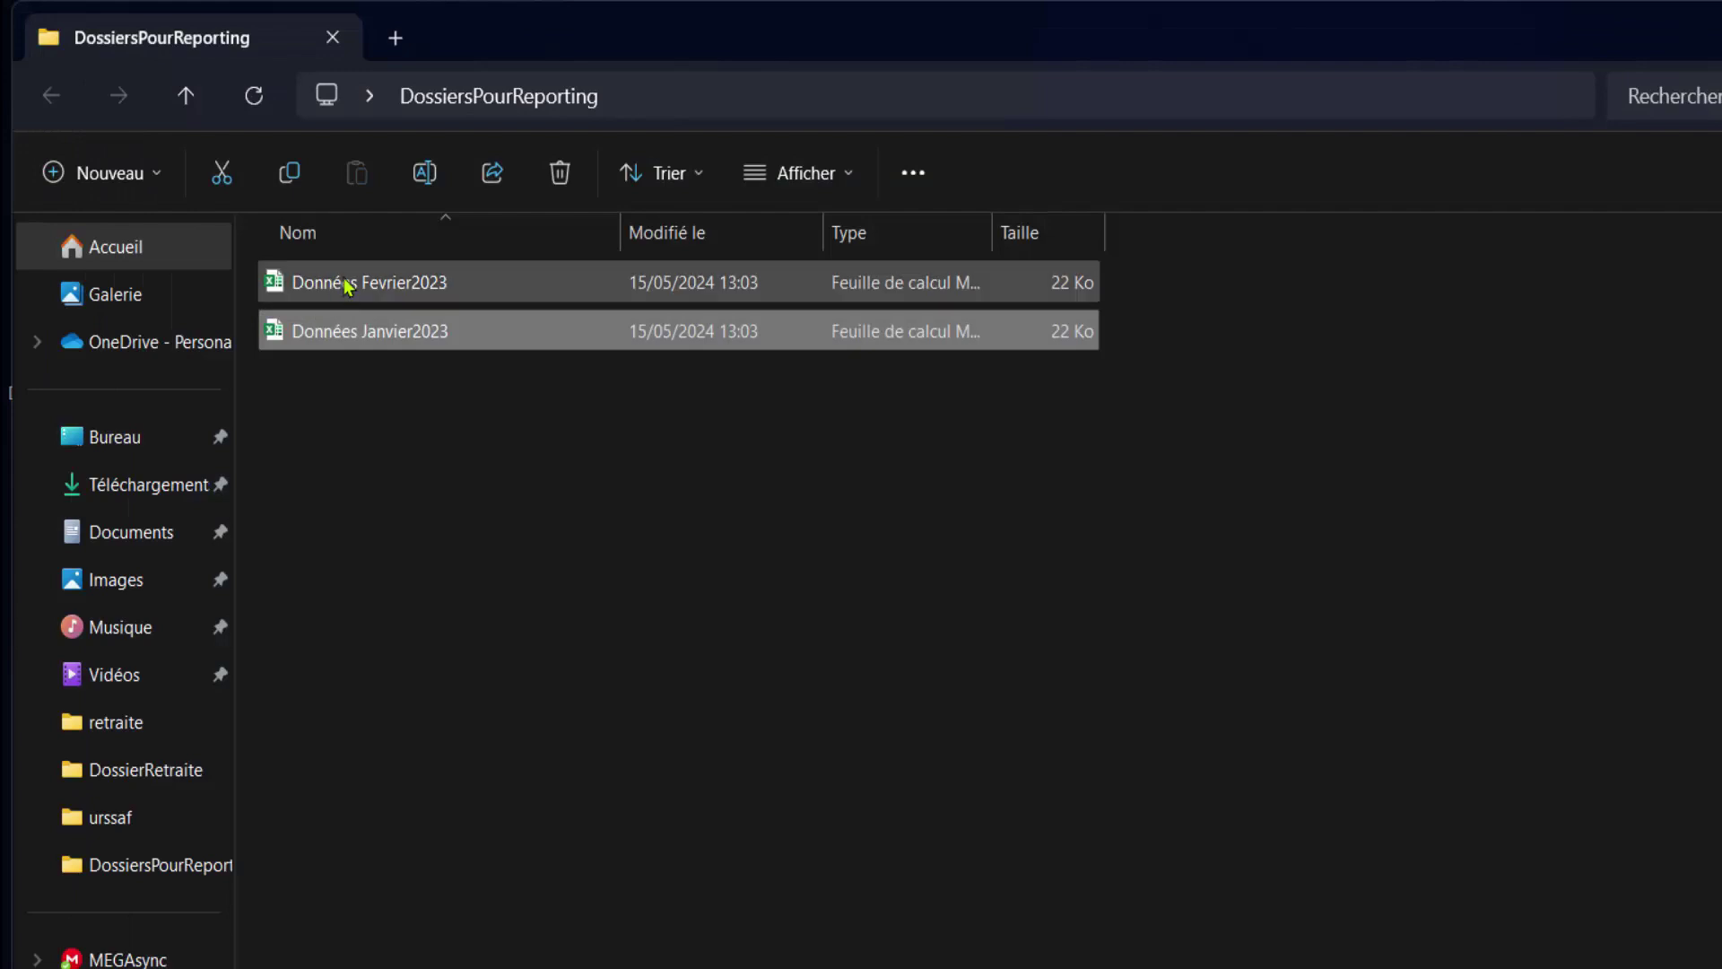
# Open Données Fevrier2023, inspect its product codes and DateCde column, then close it.
pyautogui.click(346, 284)
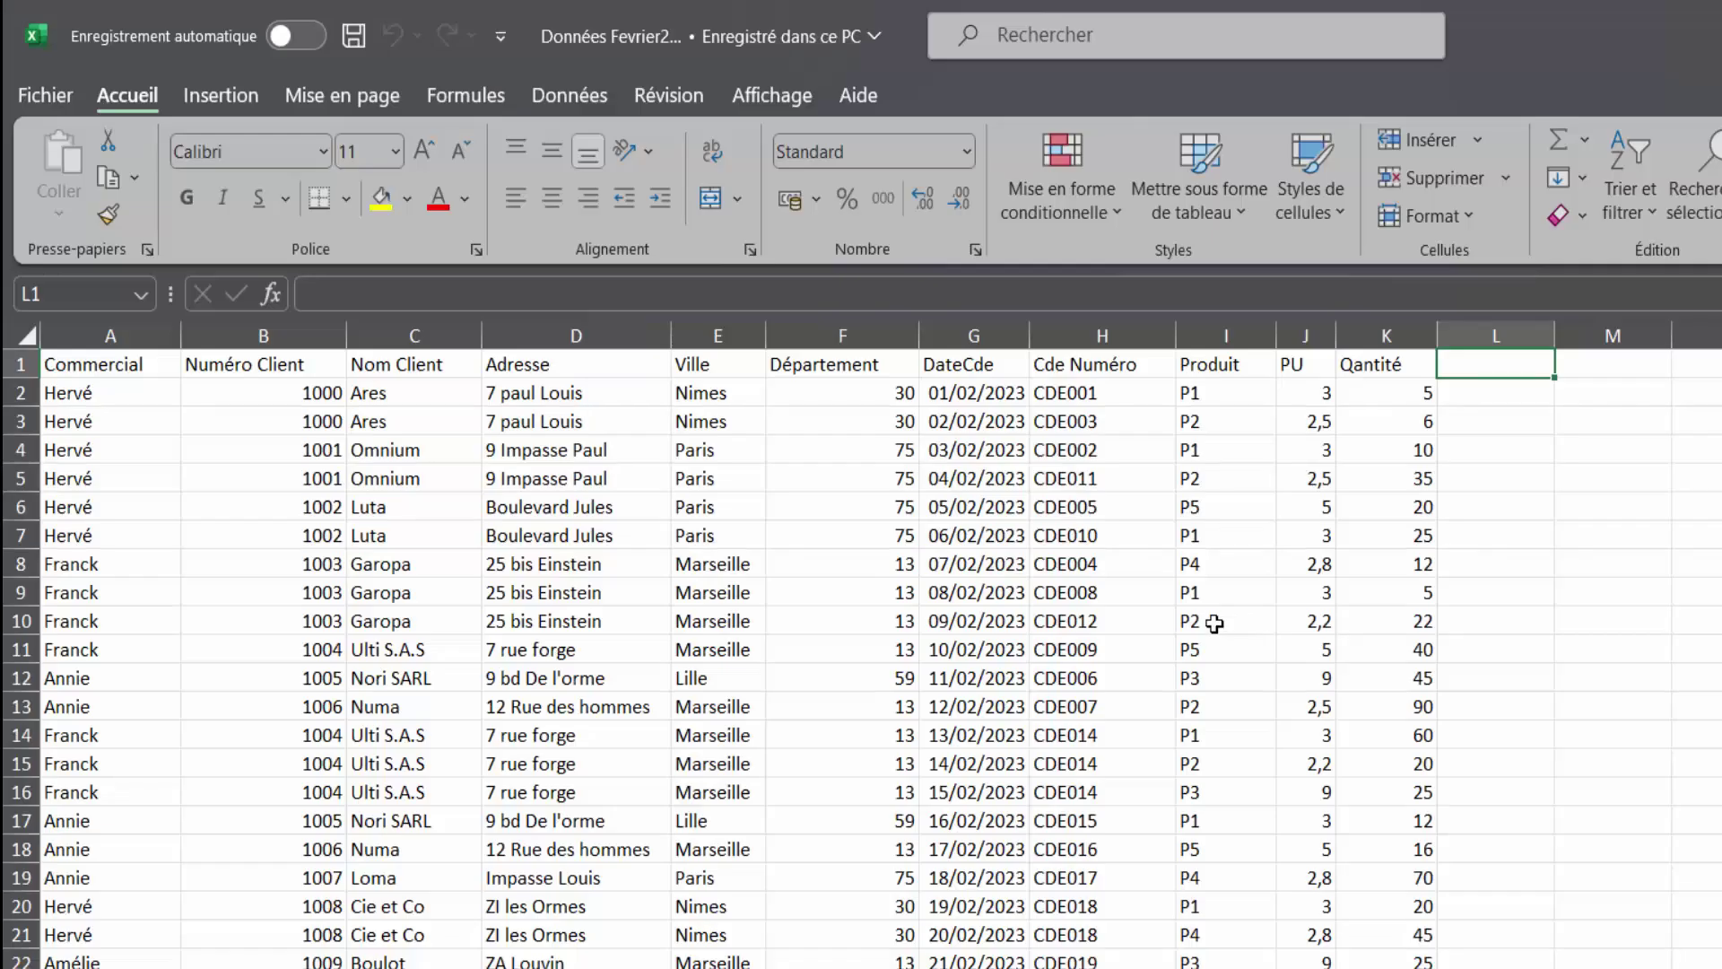
pyautogui.click(1198, 449)
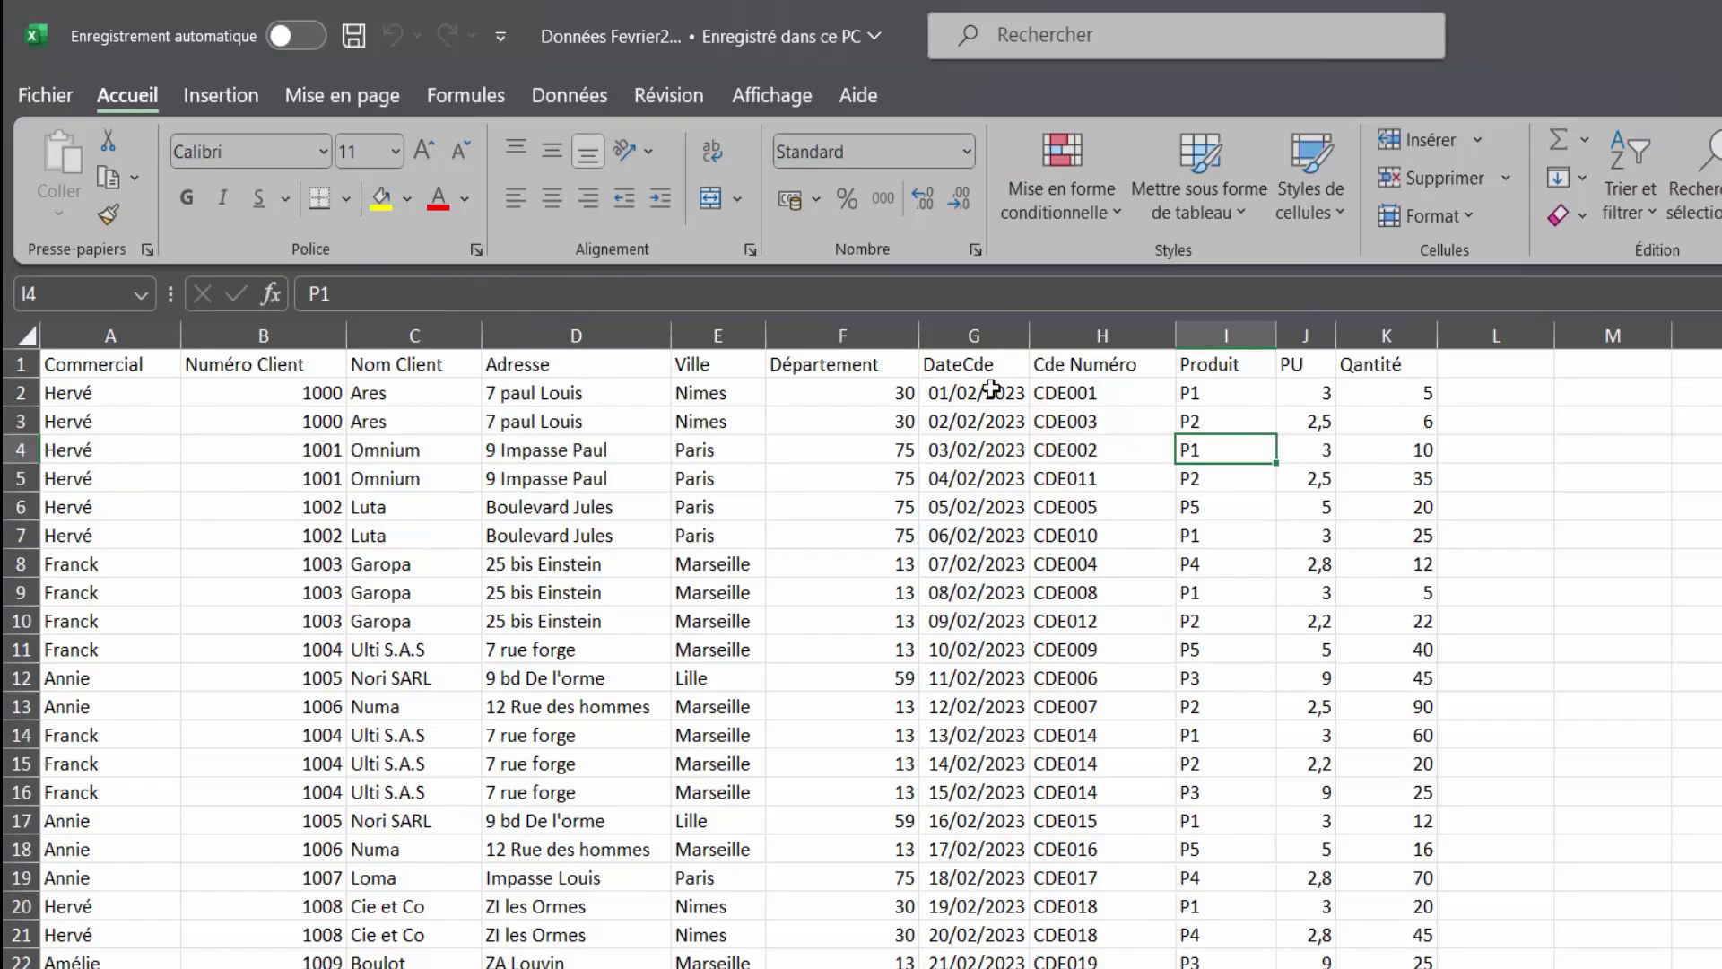
pyautogui.moveTo(991, 387); pyautogui.dragTo(991, 621)
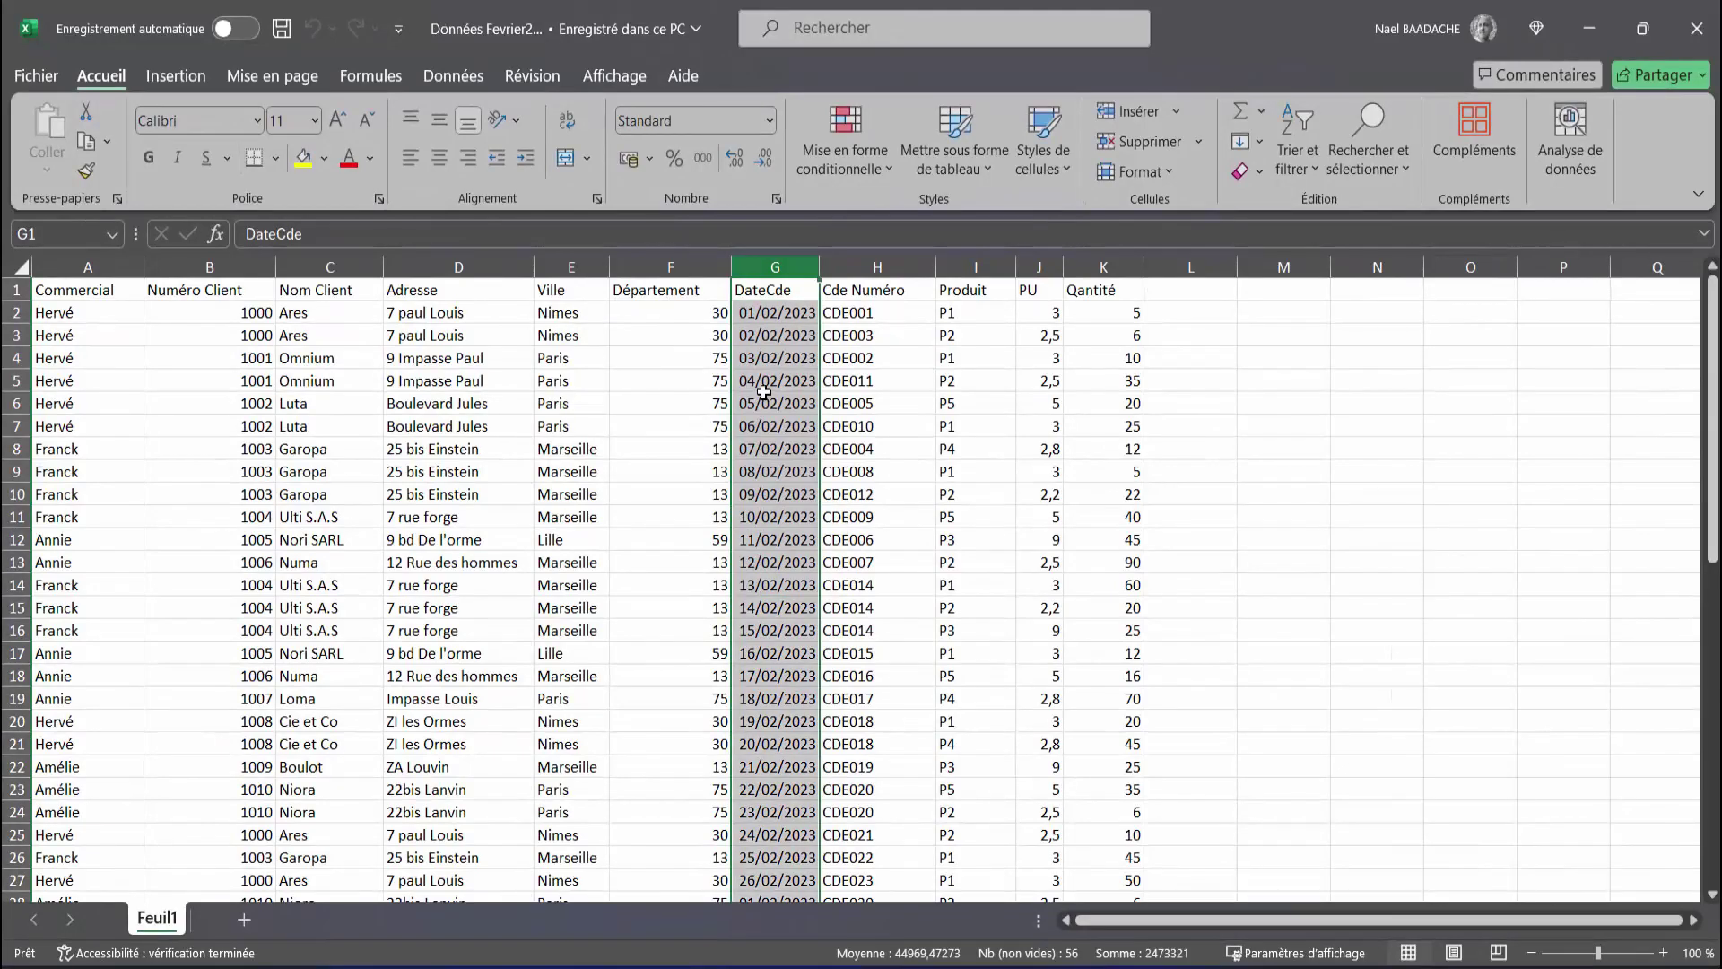
pyautogui.click(763, 399)
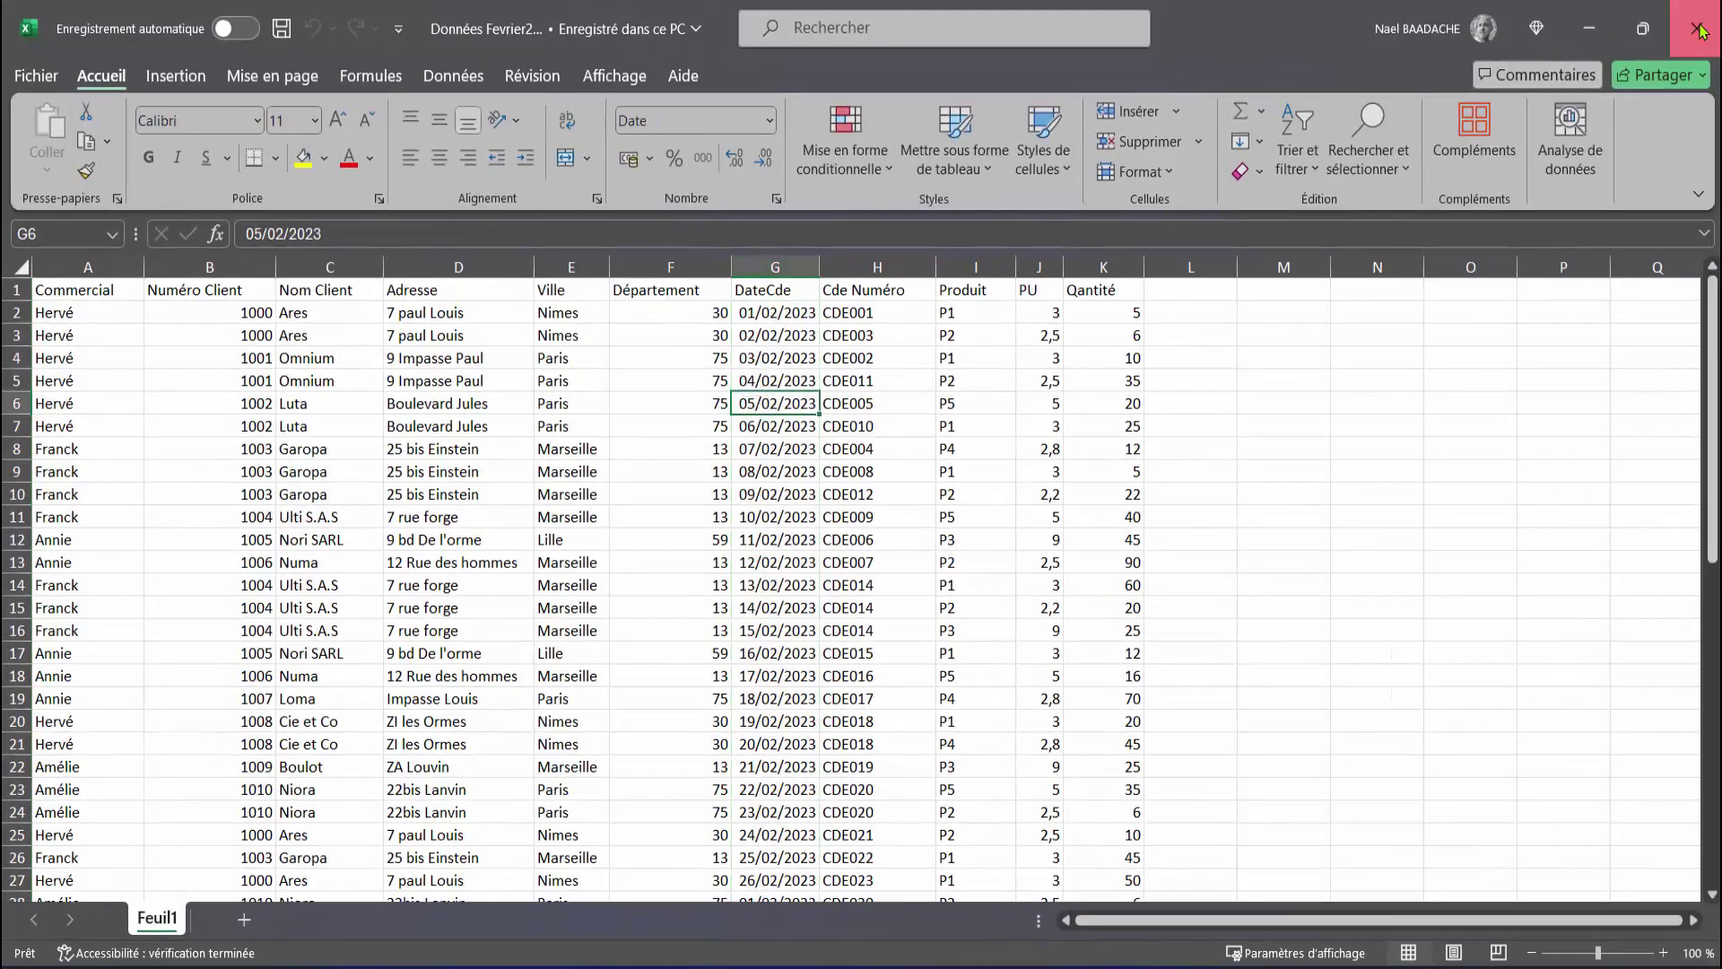
pyautogui.click(1698, 30)
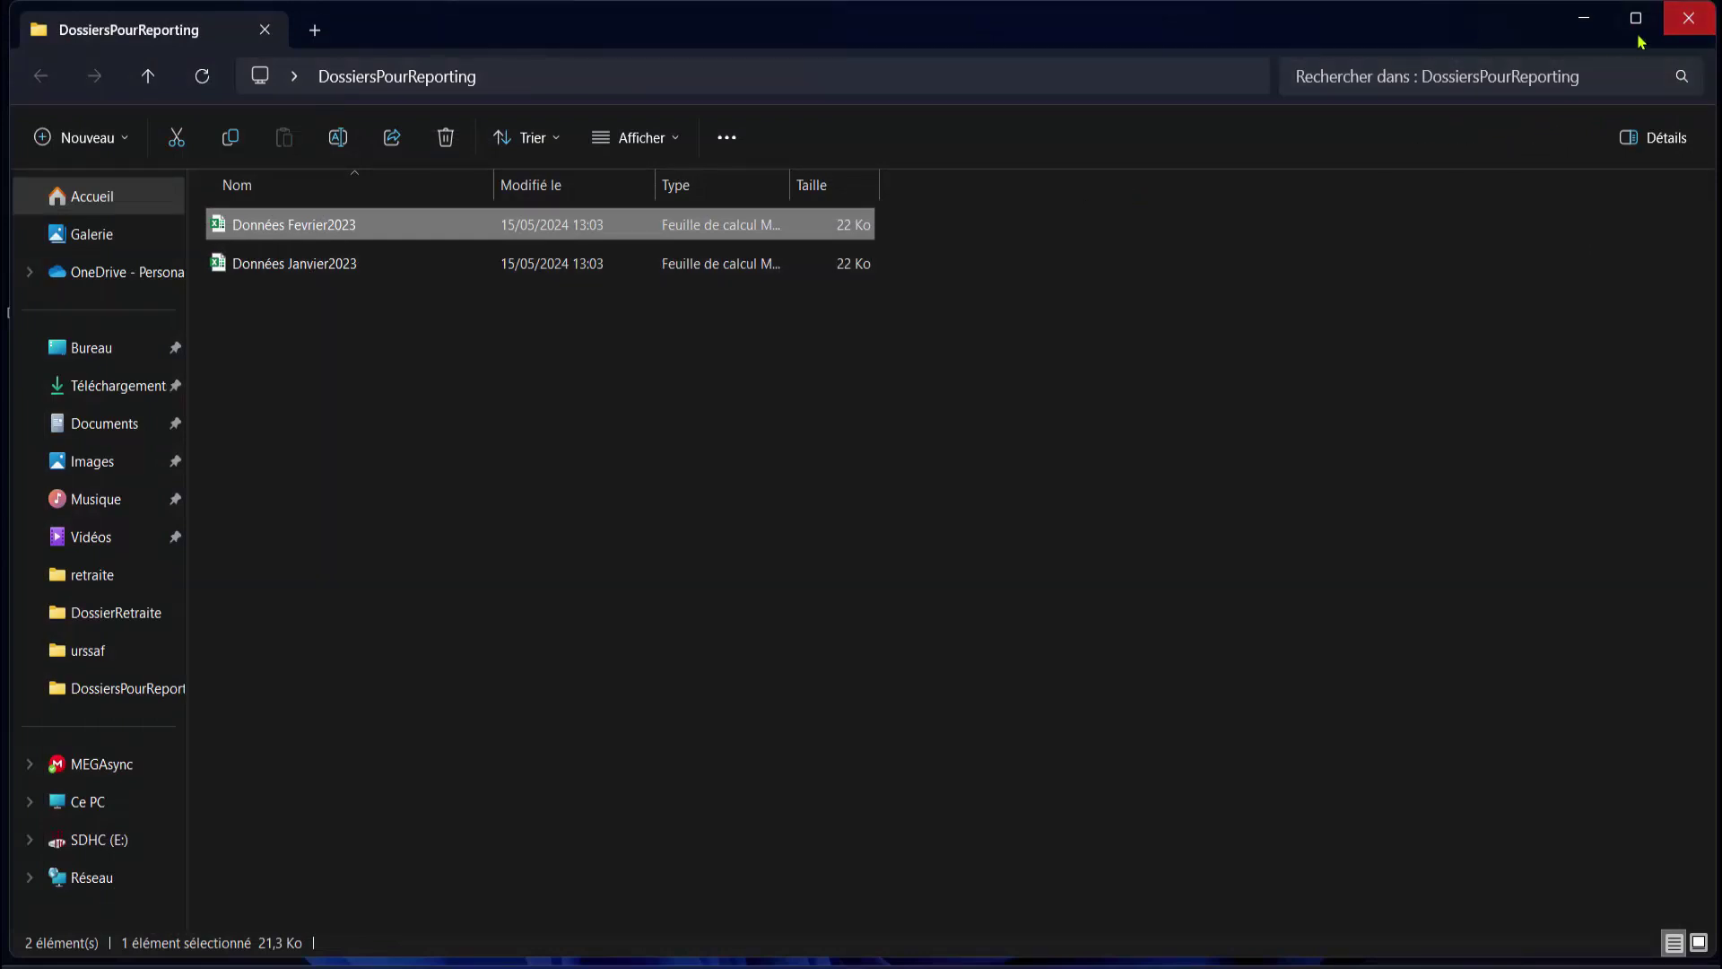
pyautogui.moveTo(1636, 19)
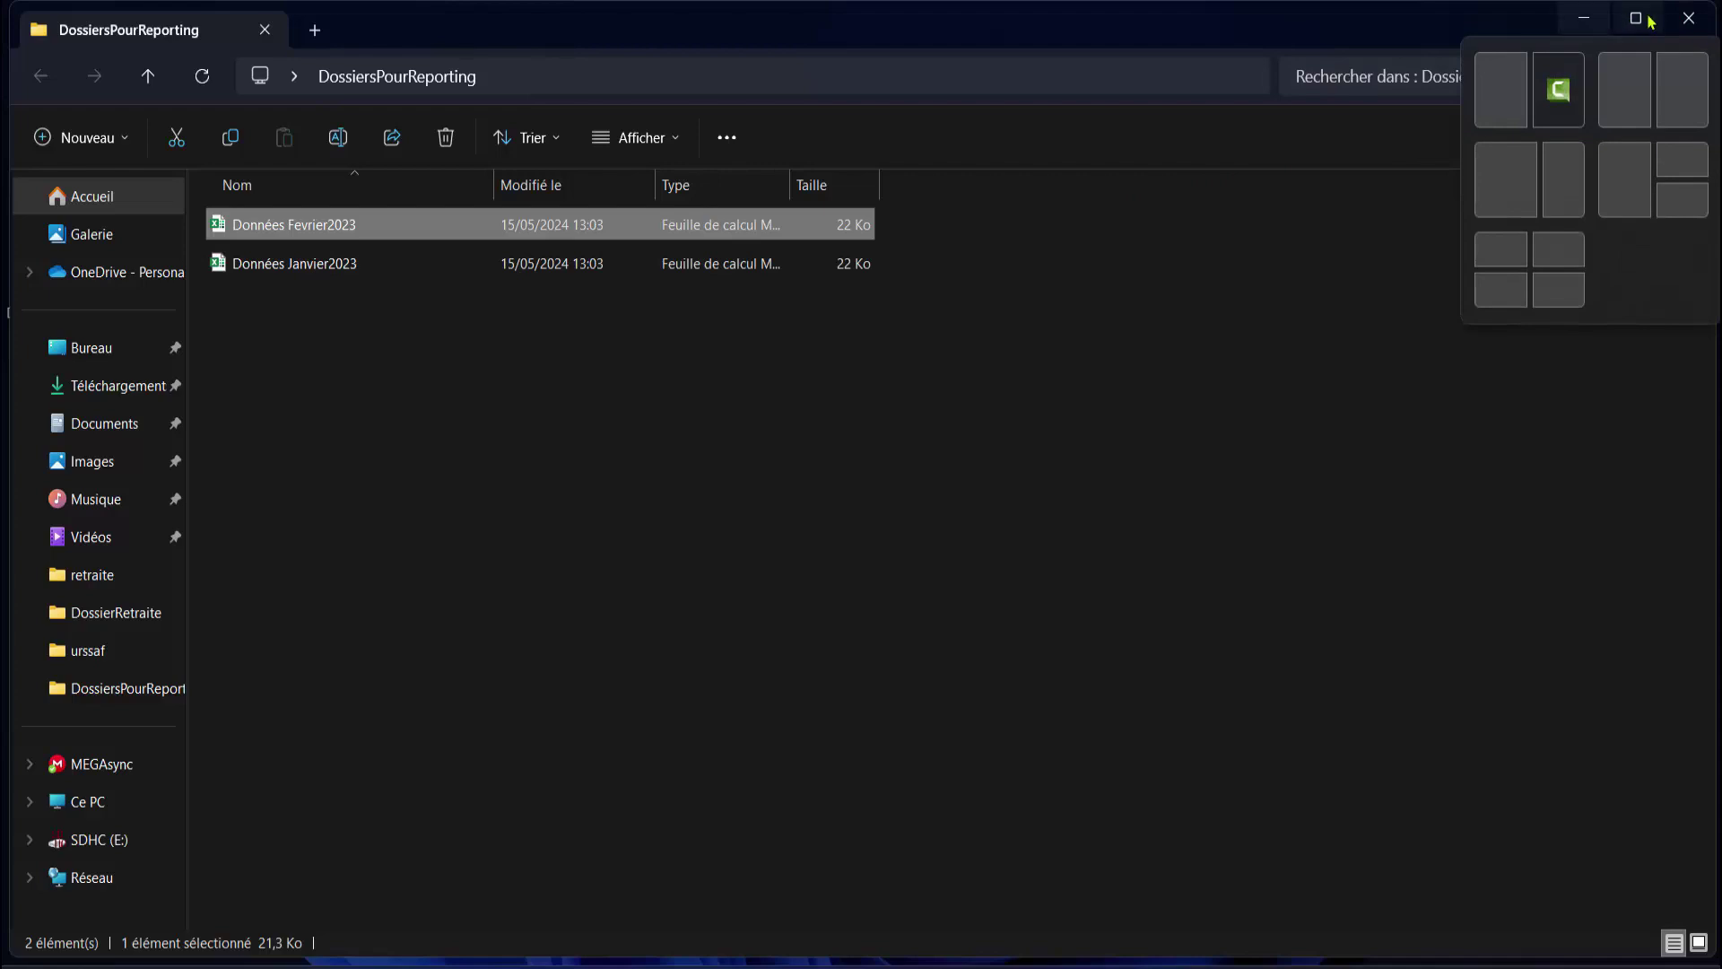
# Drag Données Mars2023 from the desktop into DossiersPourReporting and open the folder to confirm three files.
pyautogui.click(1685, 20)
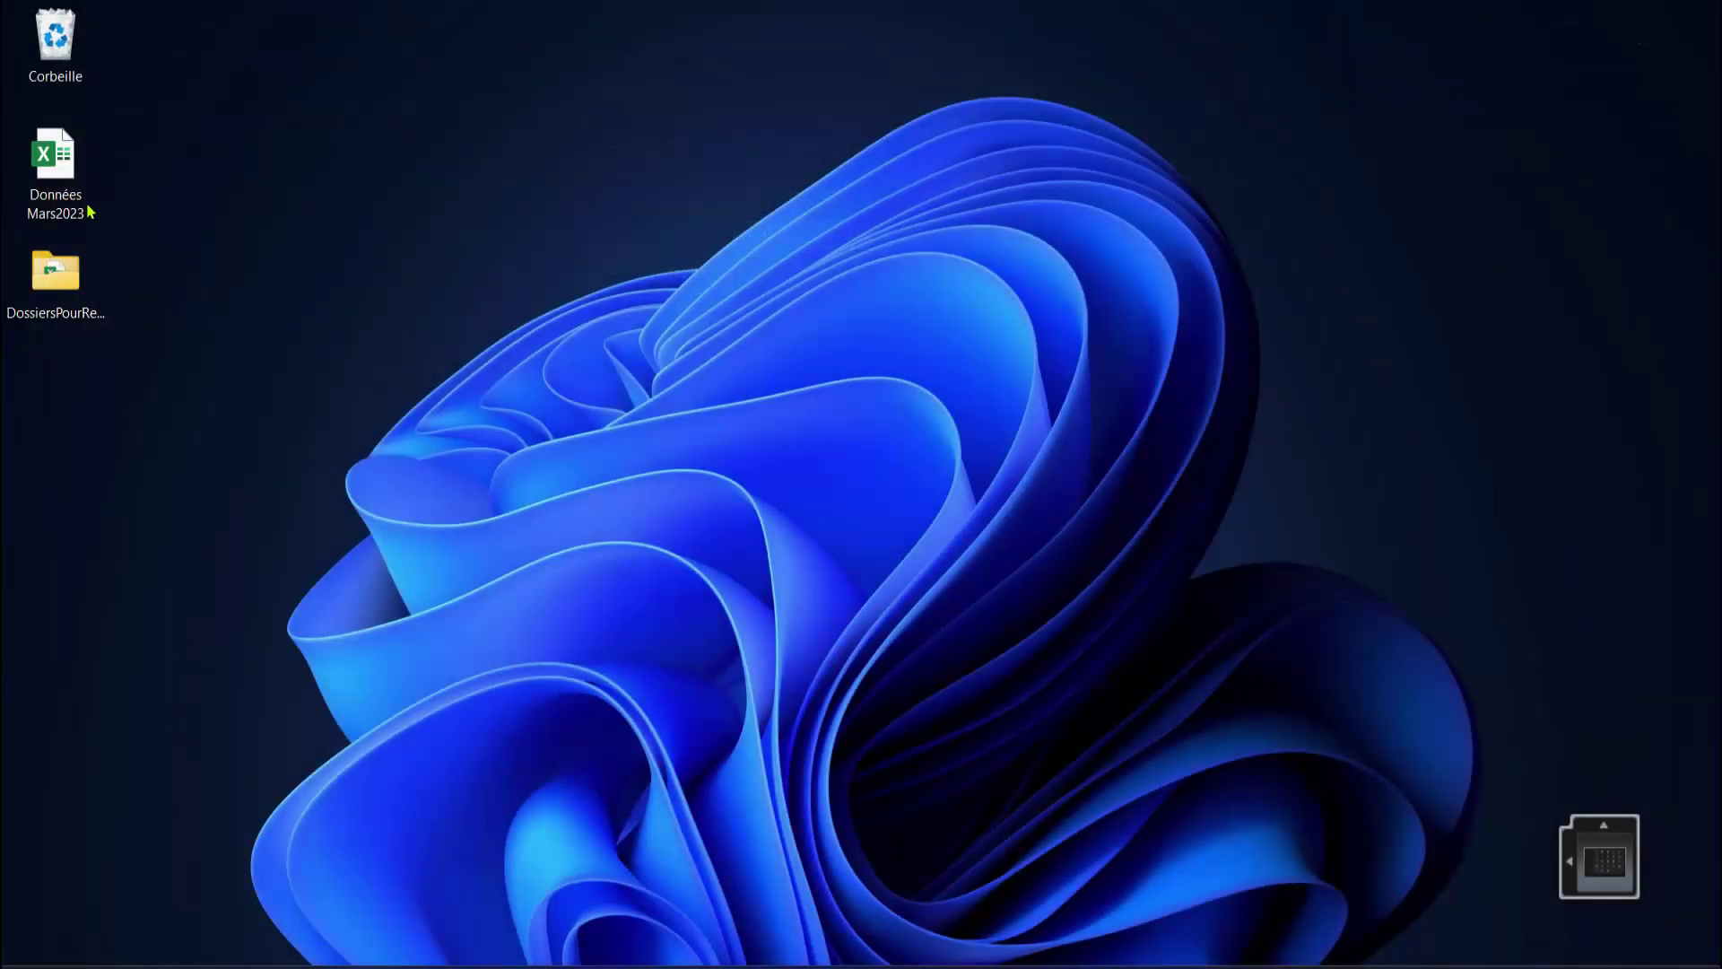
pyautogui.moveTo(59, 159); pyautogui.dragTo(61, 296)
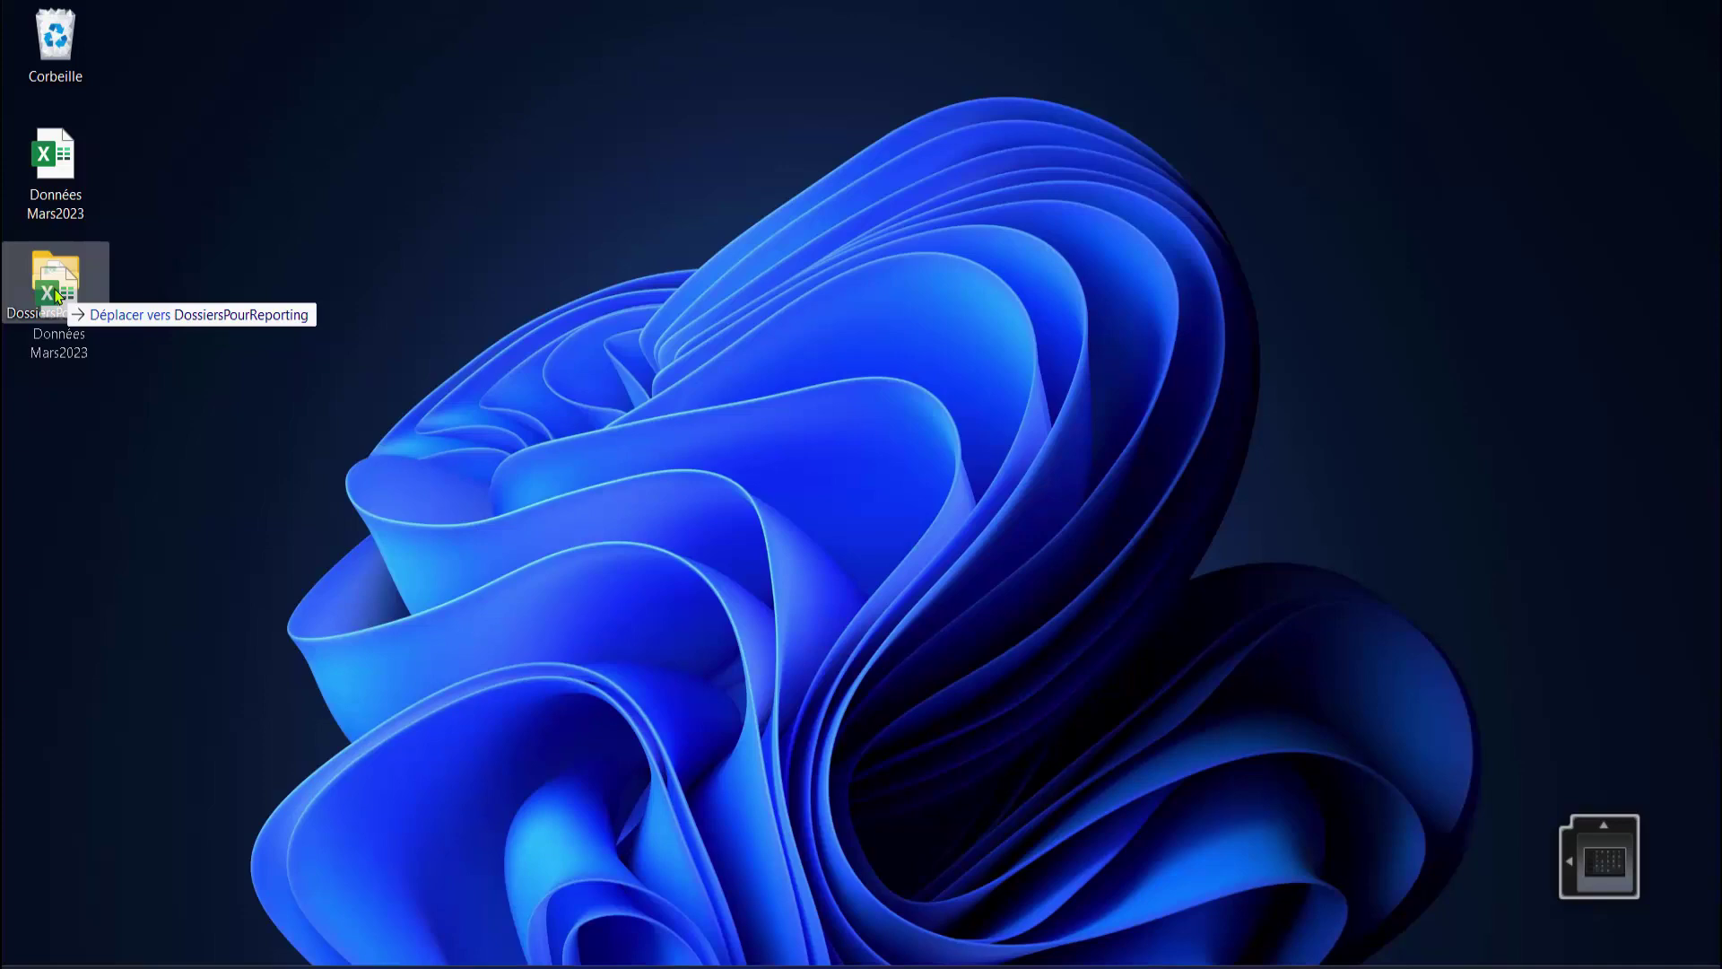
pyautogui.moveTo(55, 292); pyautogui.dragTo(55, 285)
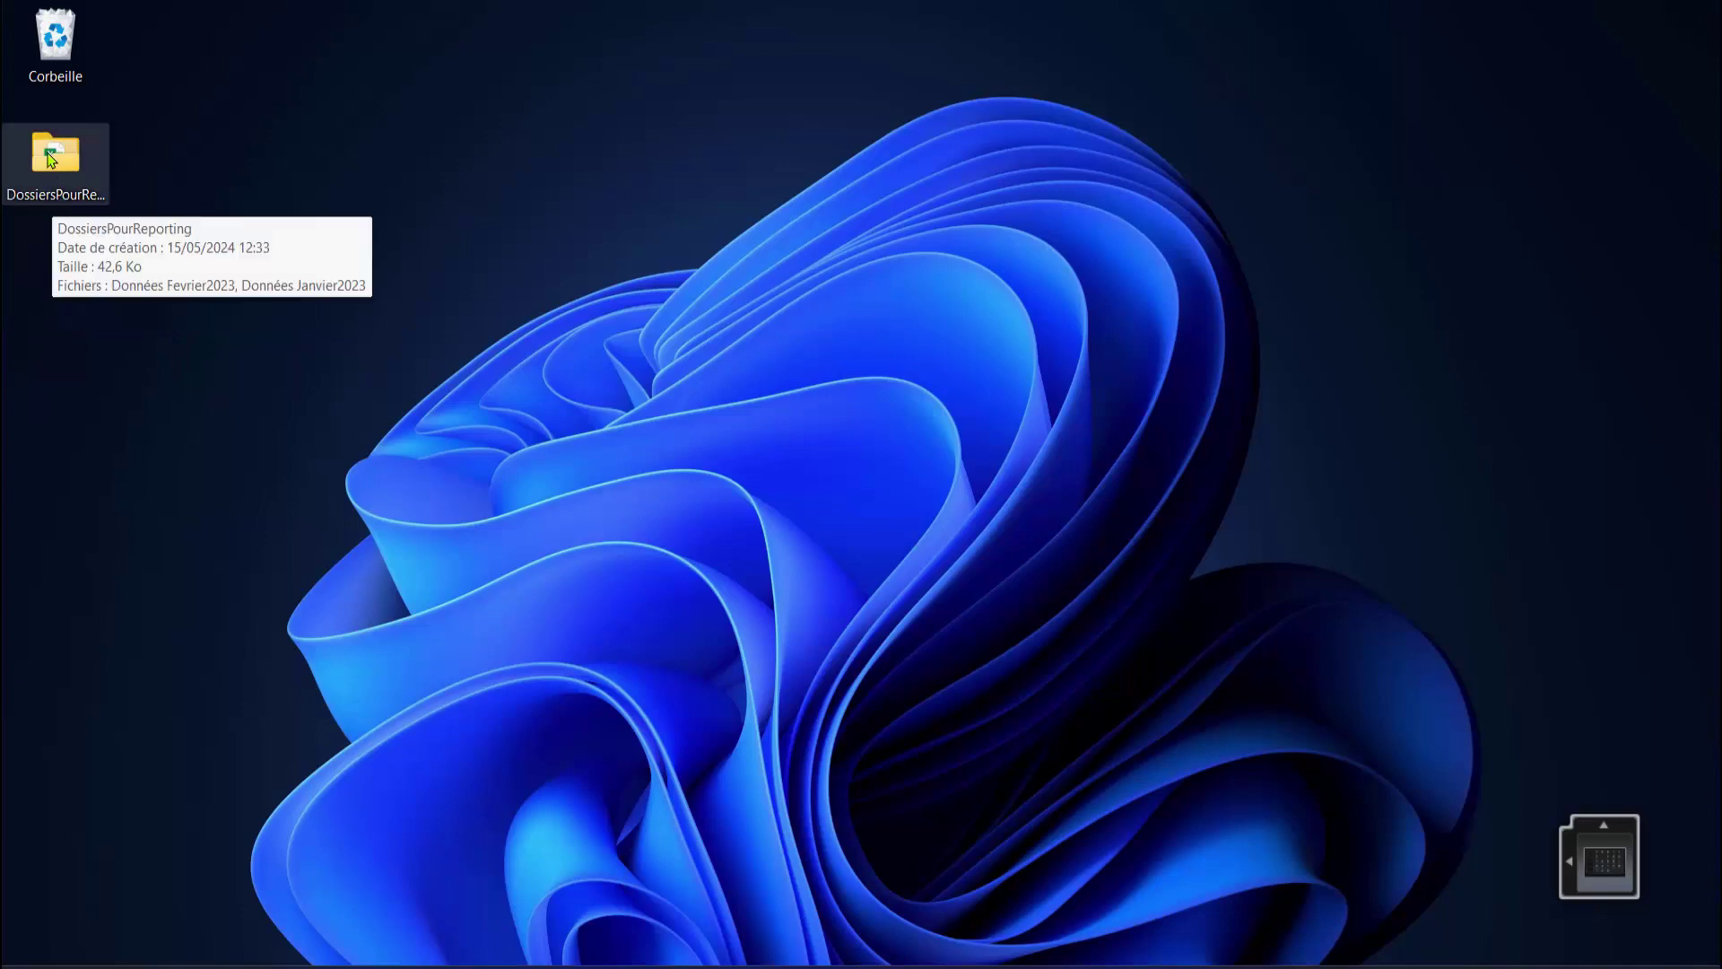
pyautogui.doubleClick(51, 158)
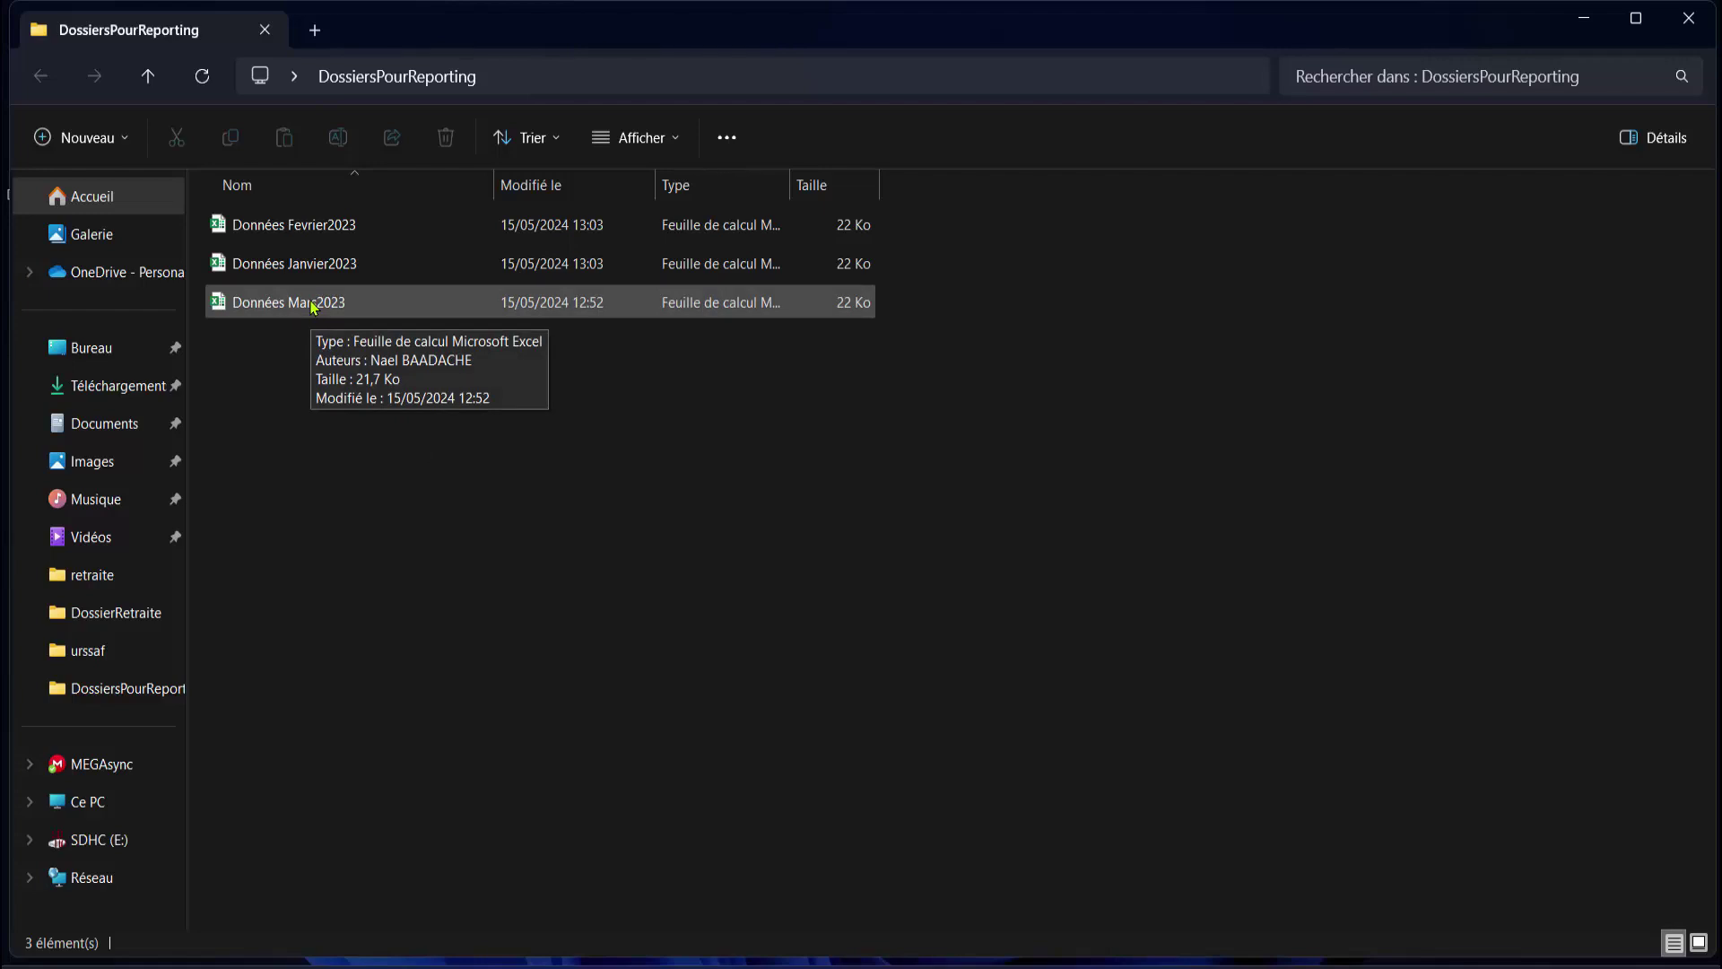
# Open Données Fevrier2023, confirm column L is empty, and close it.
pyautogui.doubleClick(325, 227)
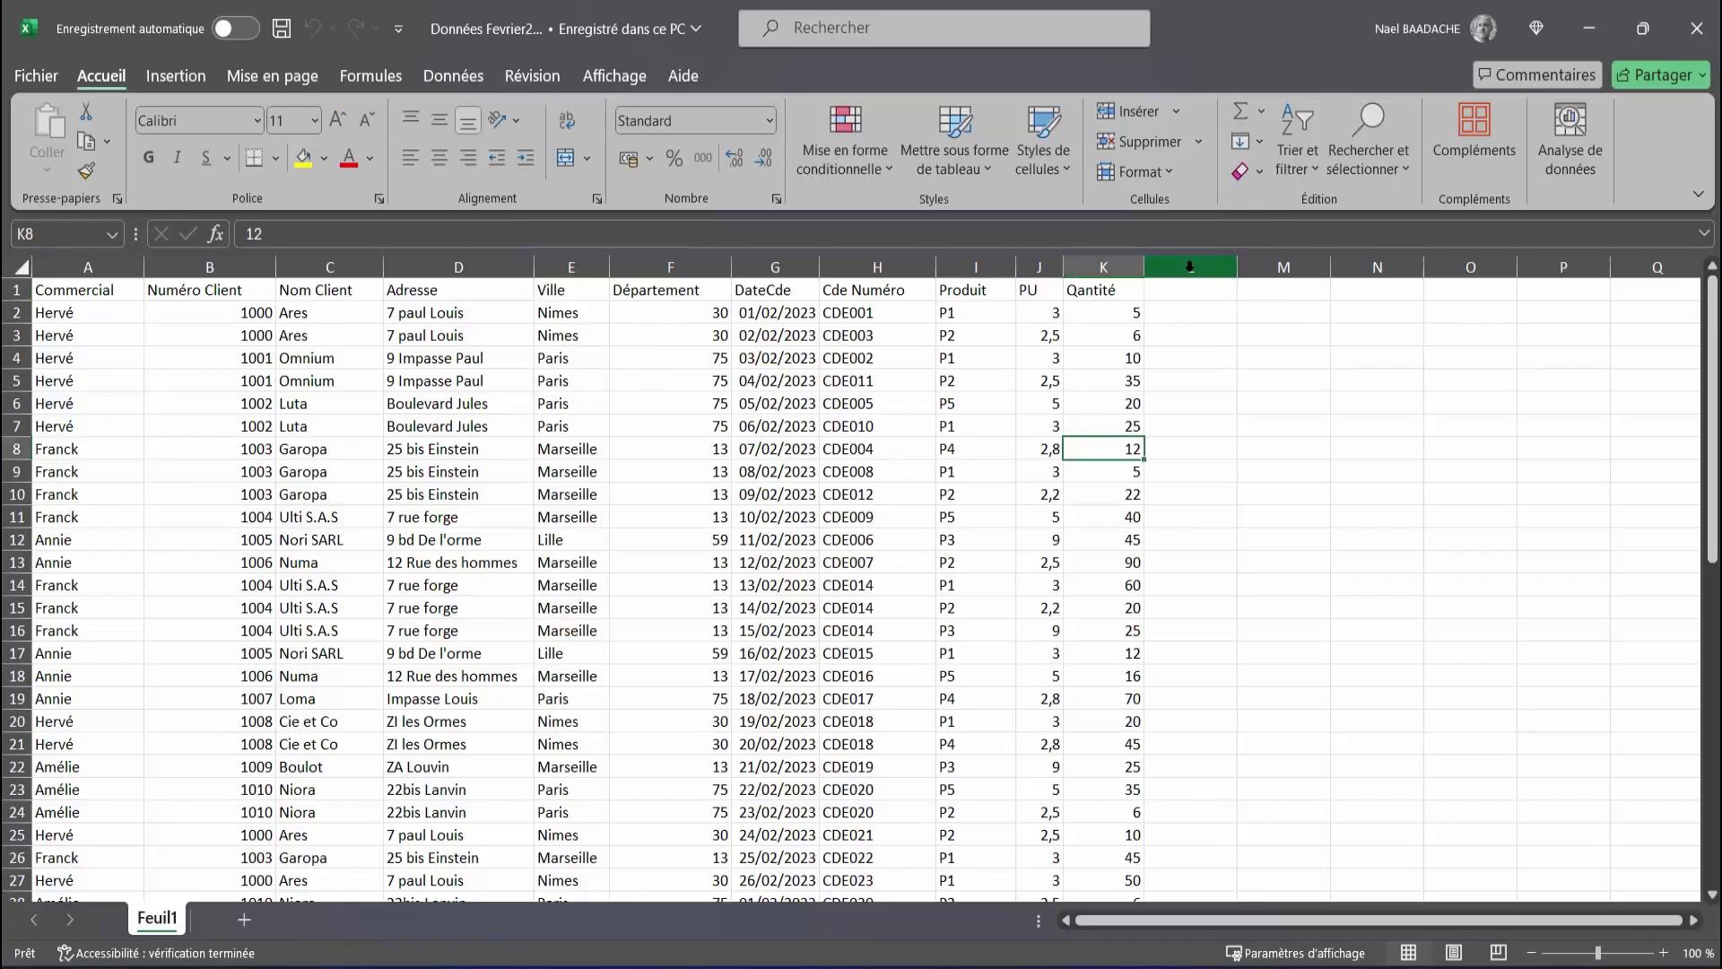
pyautogui.click(1188, 268)
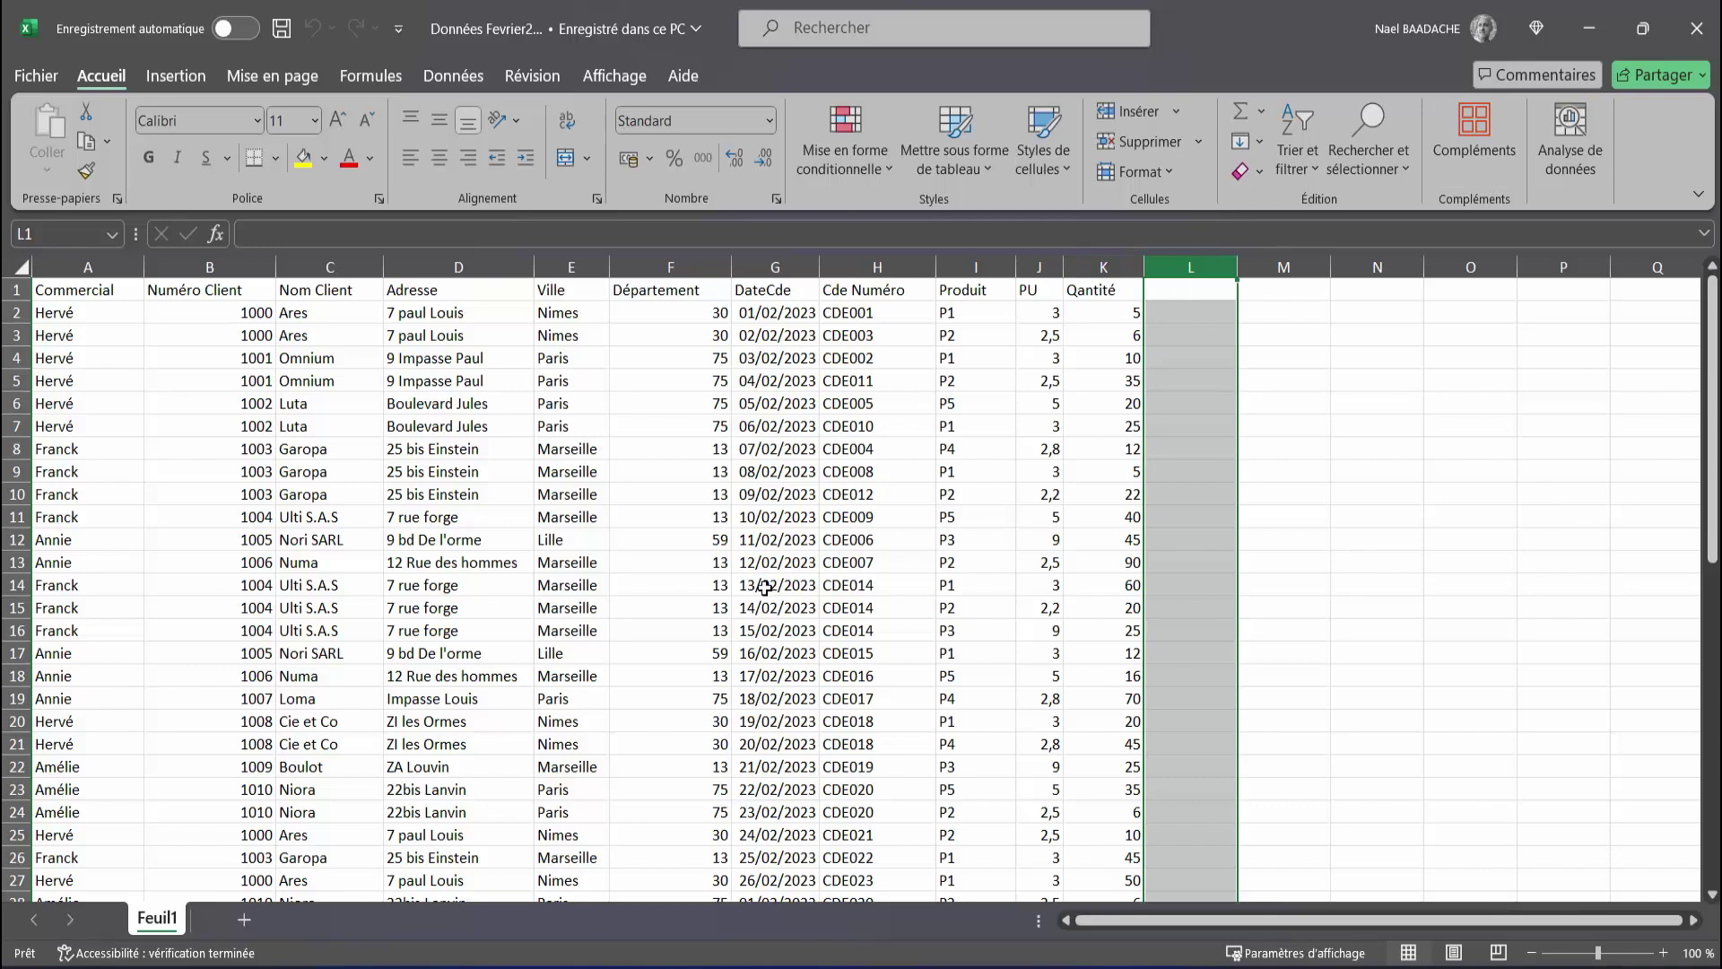
pyautogui.click(1698, 28)
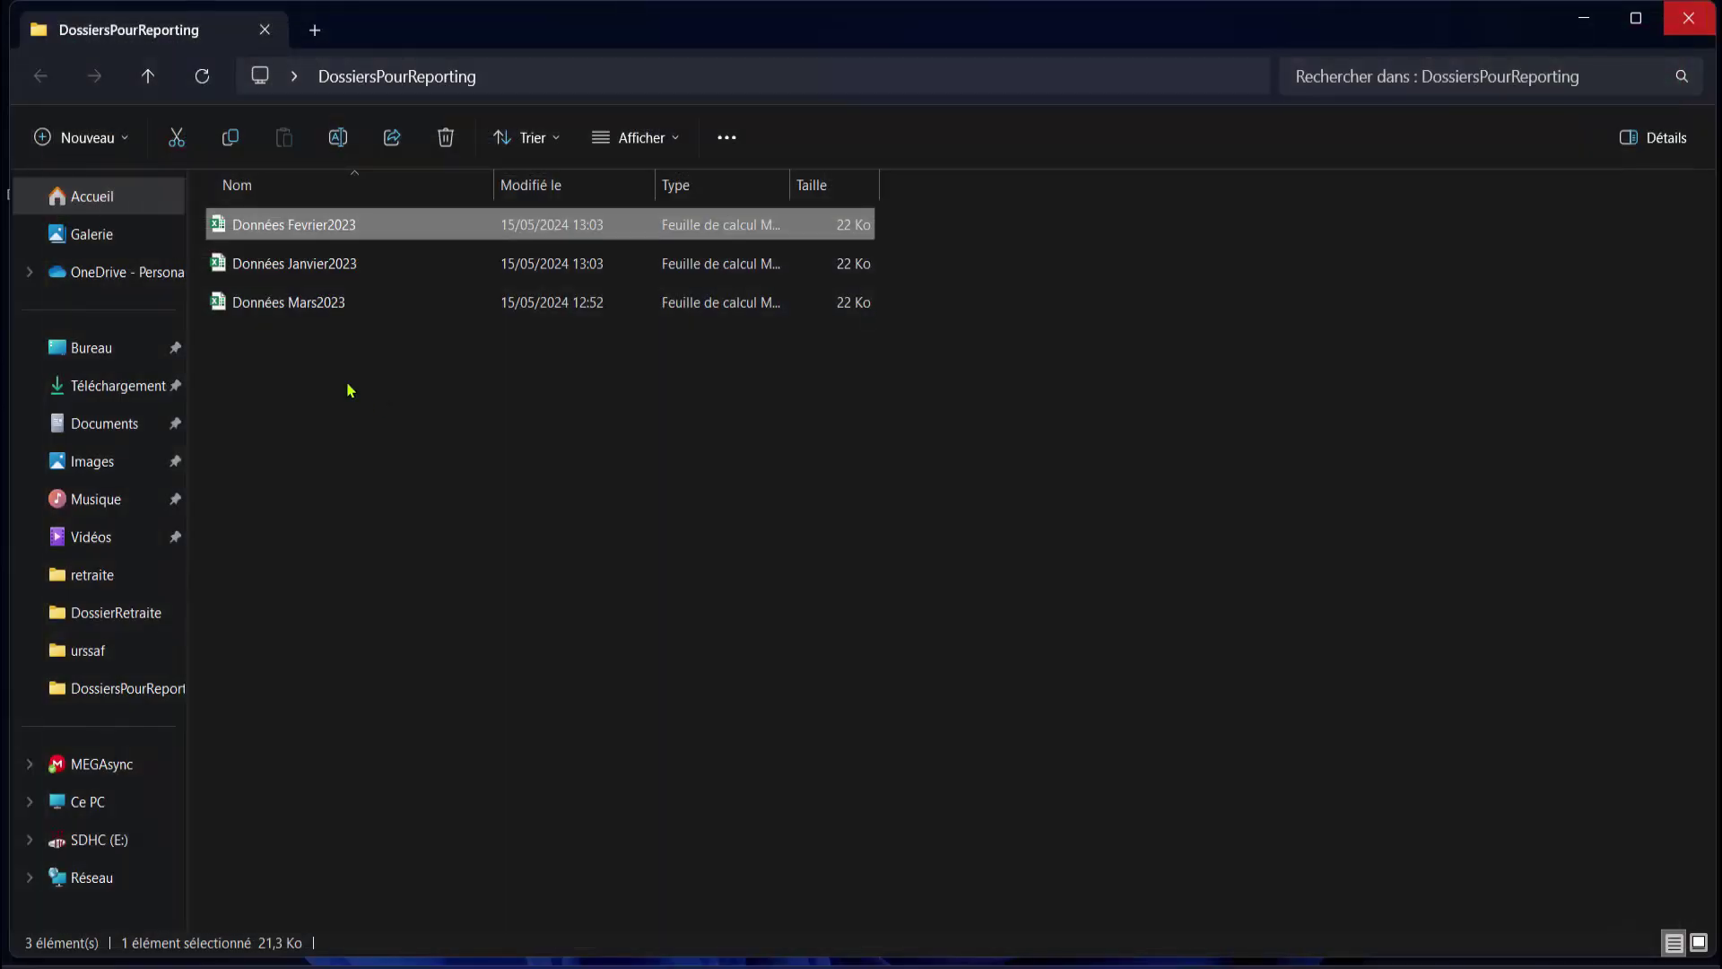
# Inspect the new Nouvelle column in Données Mars2023, close it, and cut the file from the folder.
pyautogui.click(328, 308)
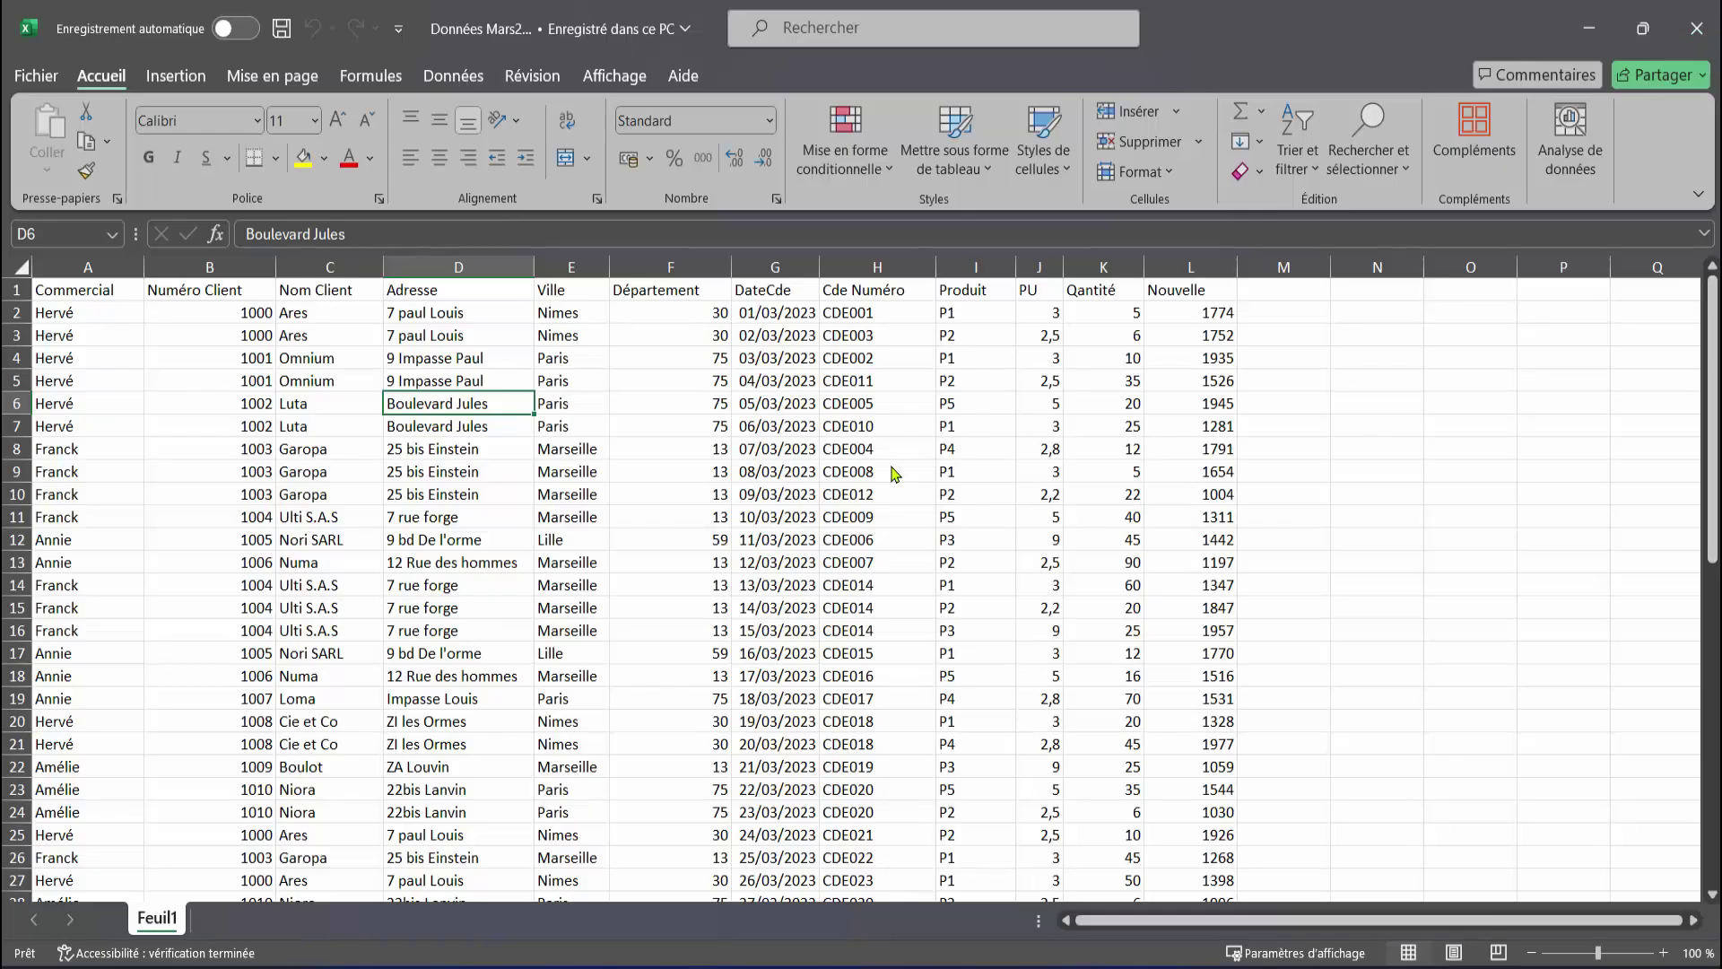
pyautogui.click(1185, 465)
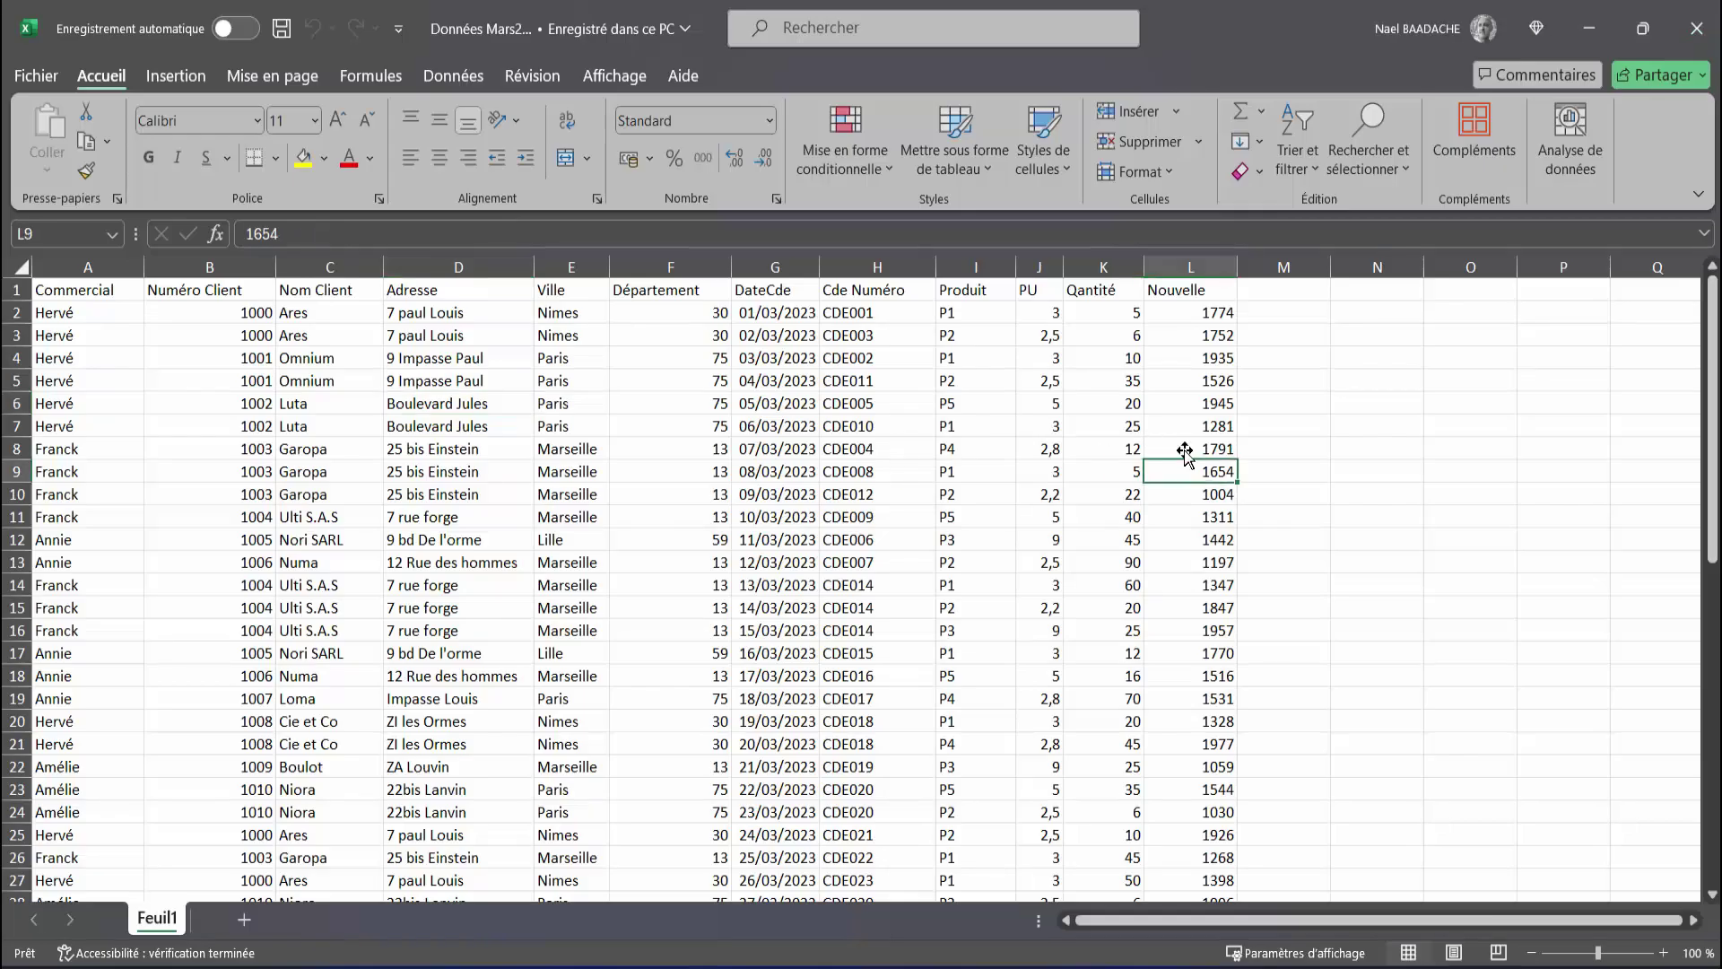
pyautogui.click(1190, 266)
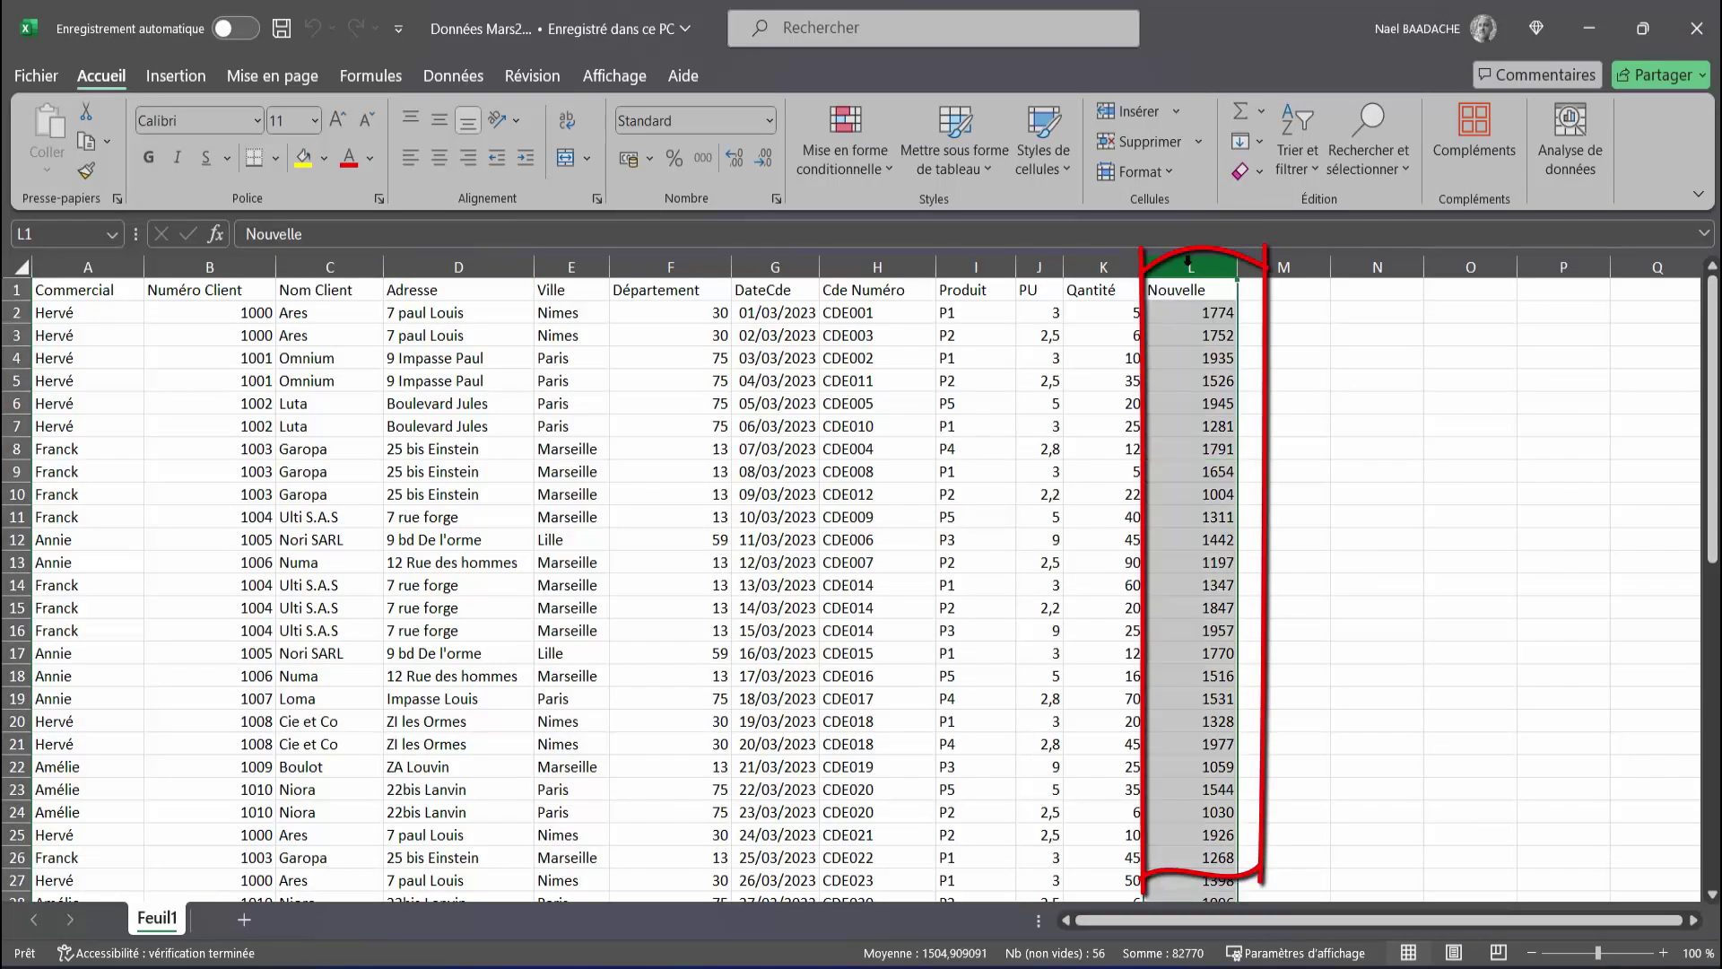
pyautogui.click(1188, 339)
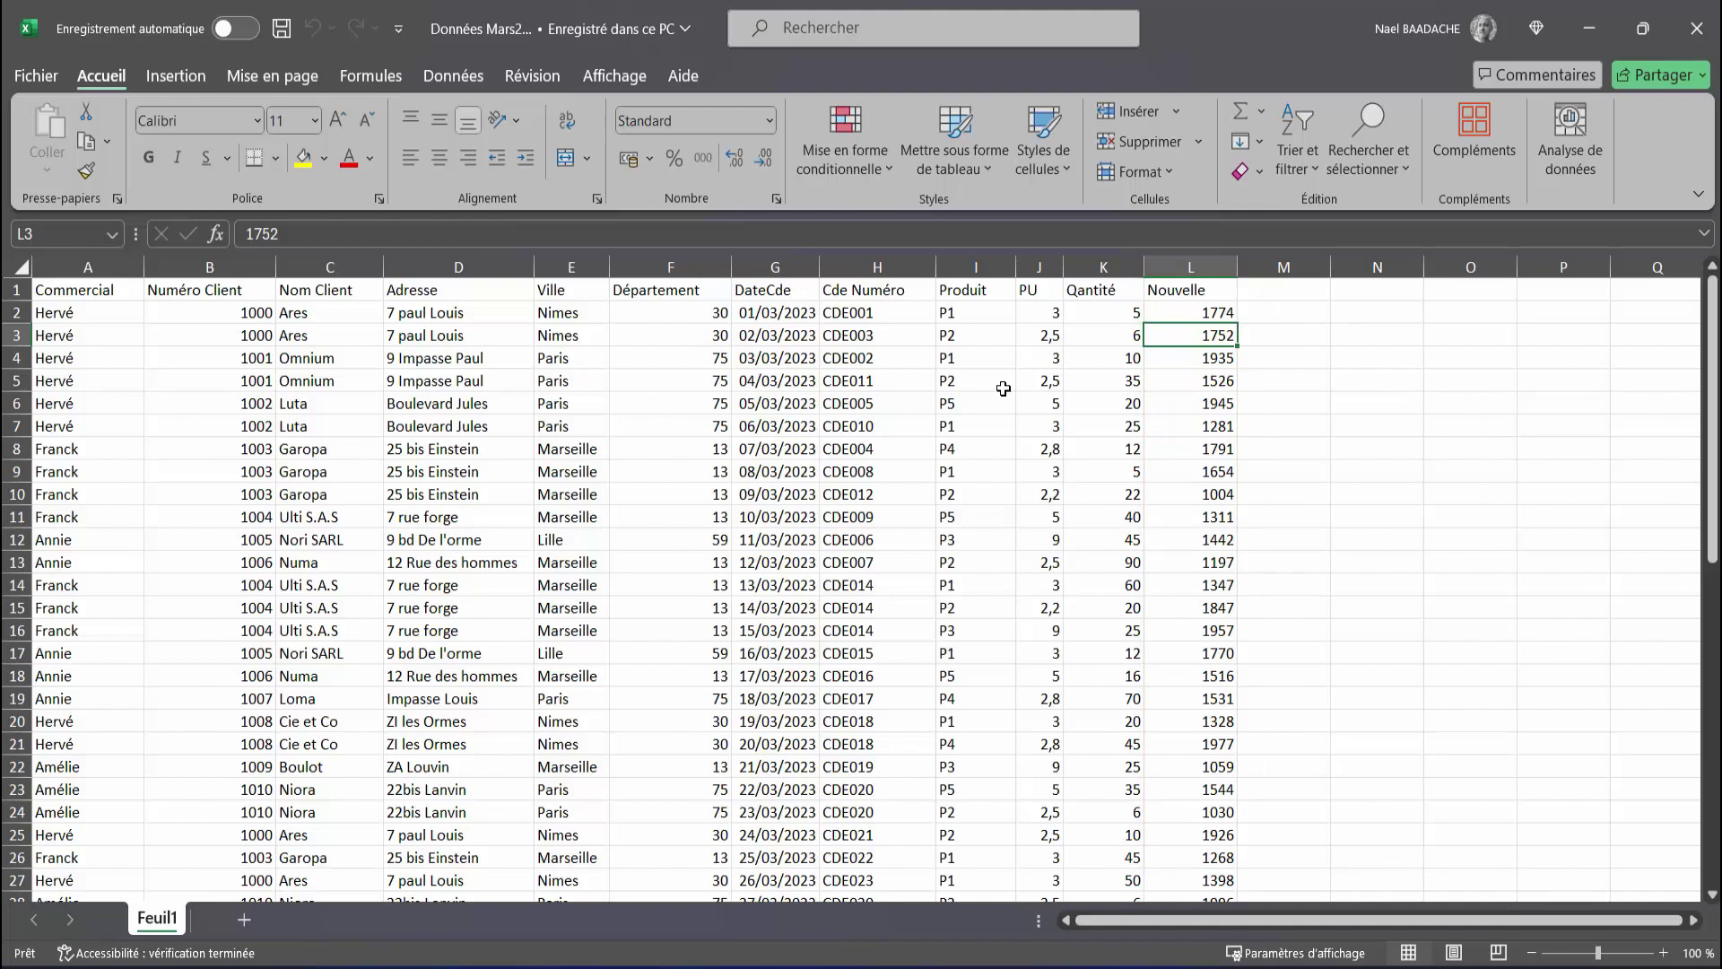
pyautogui.click(1697, 28)
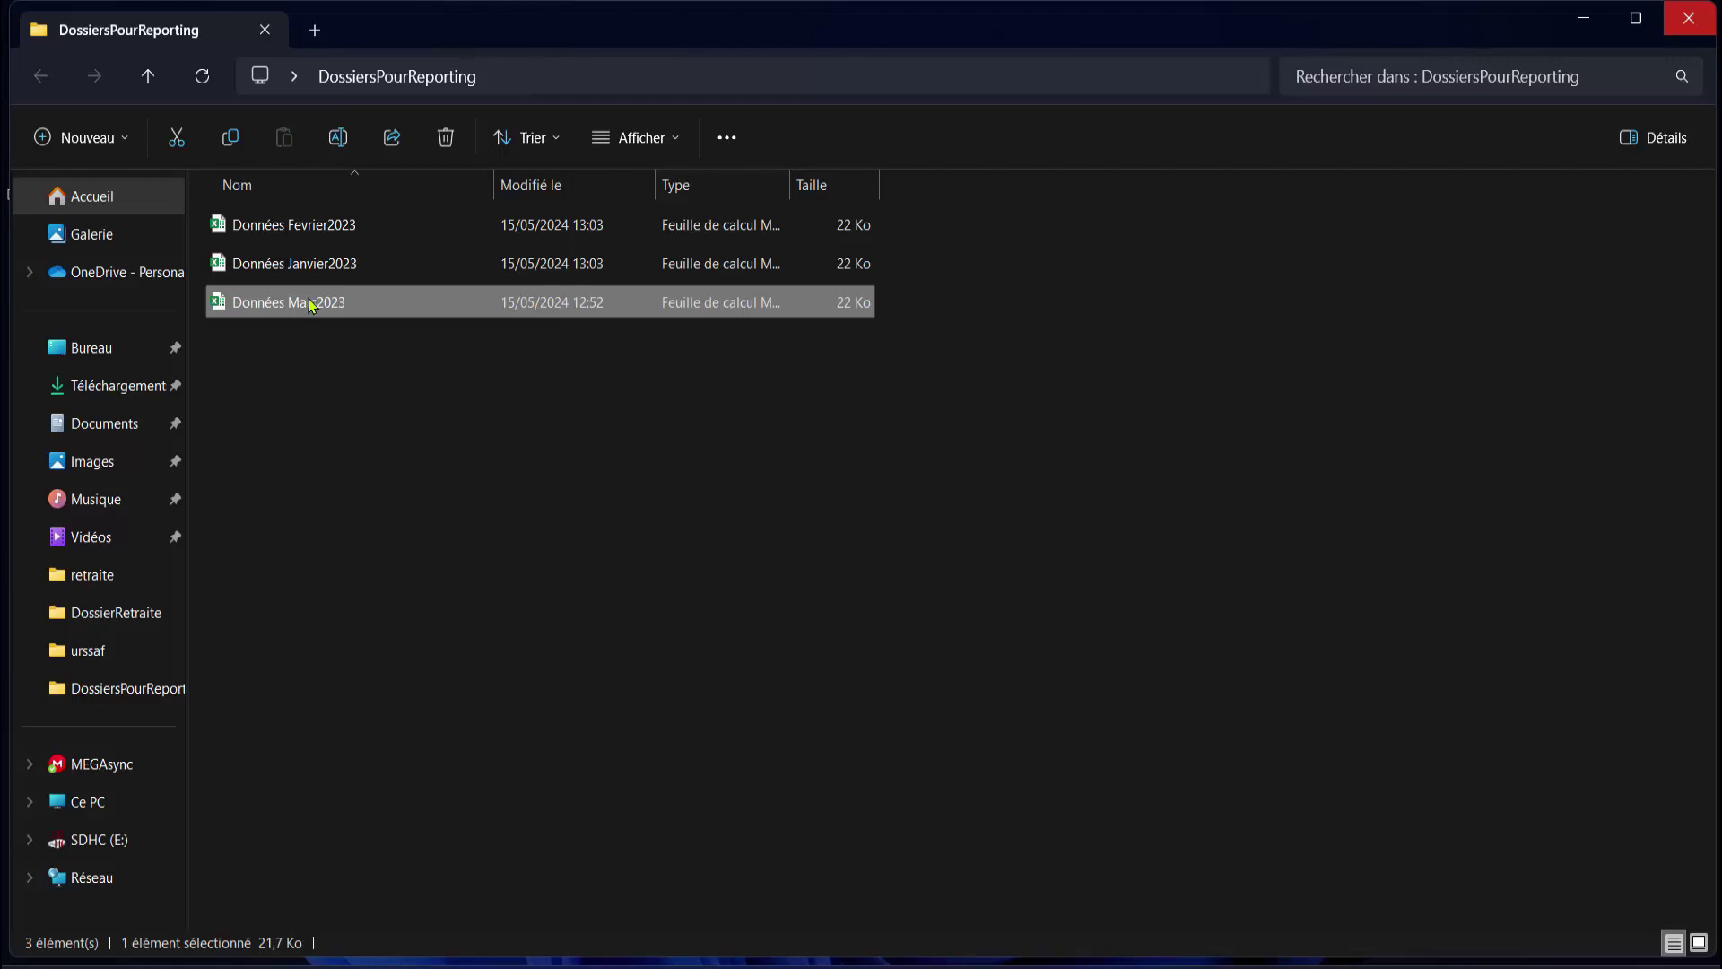
pyautogui.hotkey('ctrl', 'x')
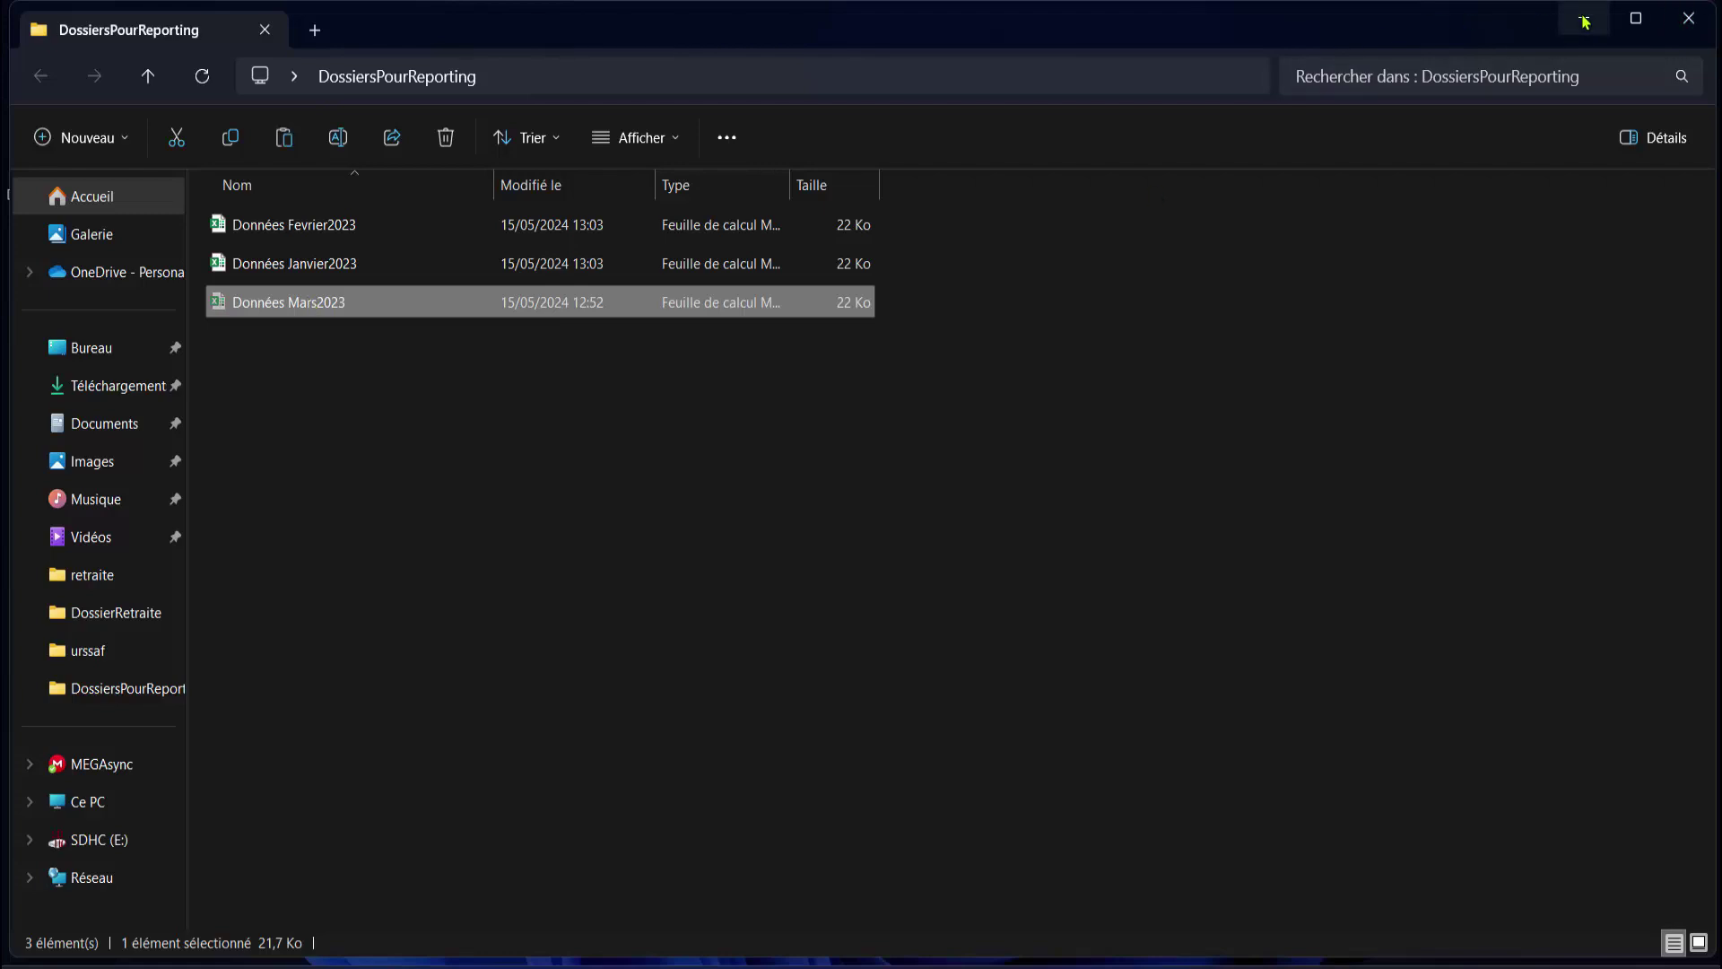
# Paste Données Mars2023 back onto the desktop, then launch Excel from the Start menu.
pyautogui.click(1585, 18)
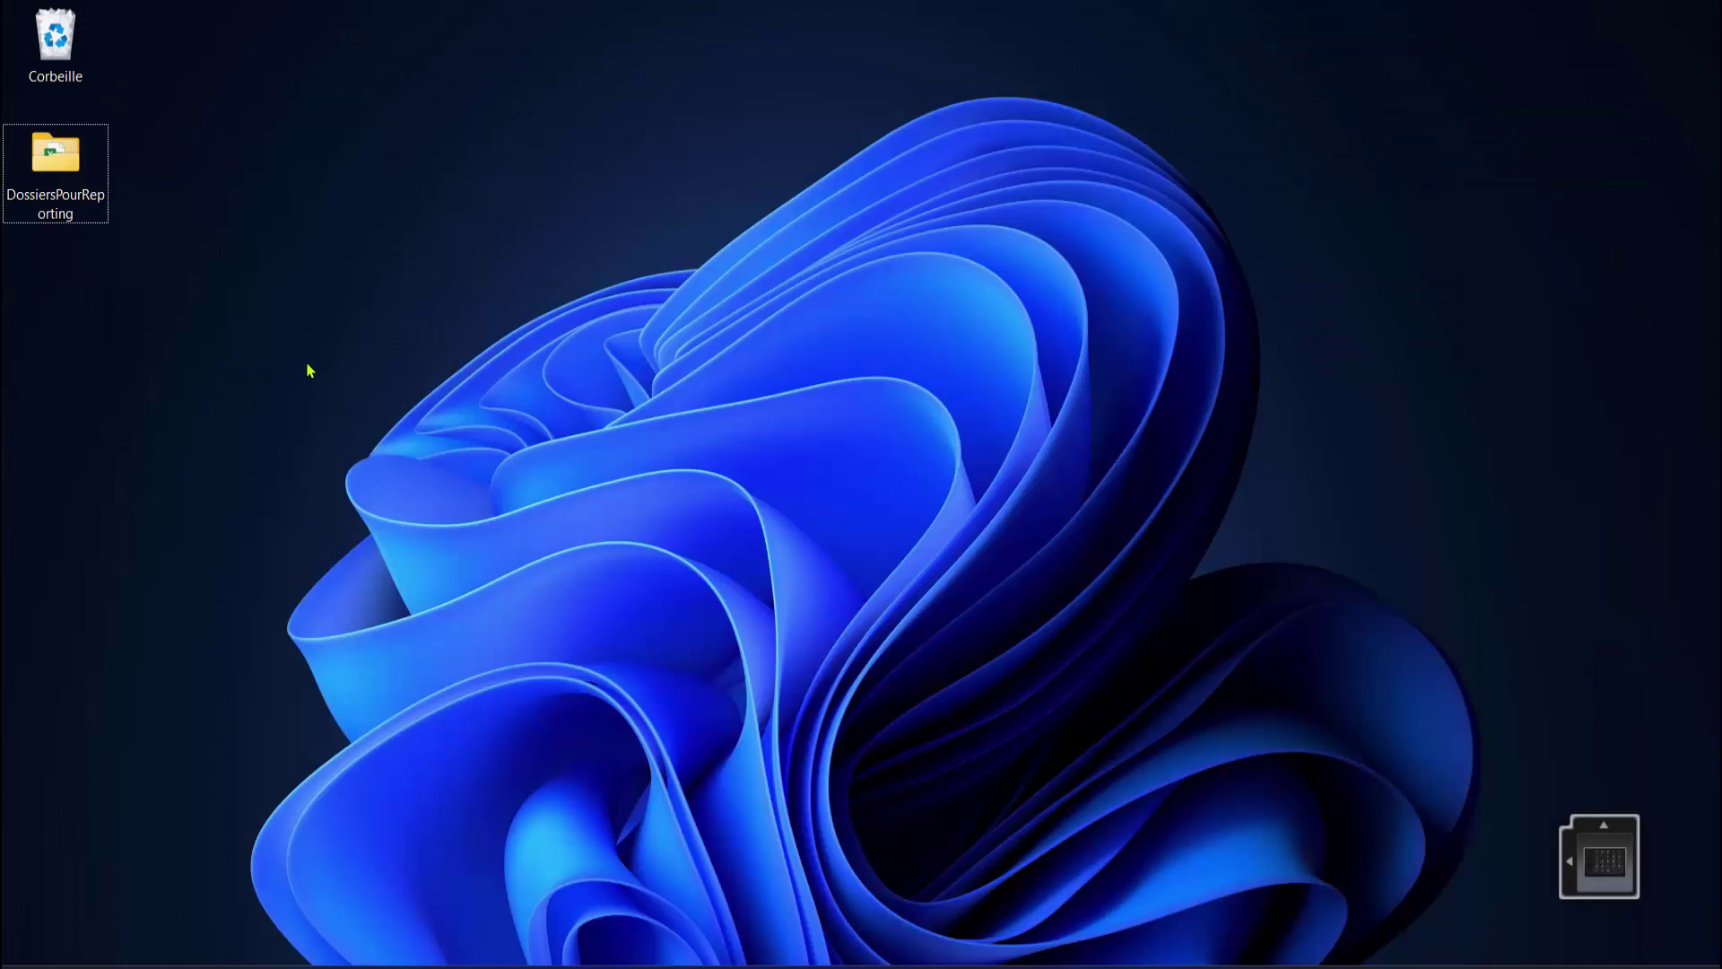
pyautogui.hotkey('ctrl', 'v')
pyautogui.click(164, 388)
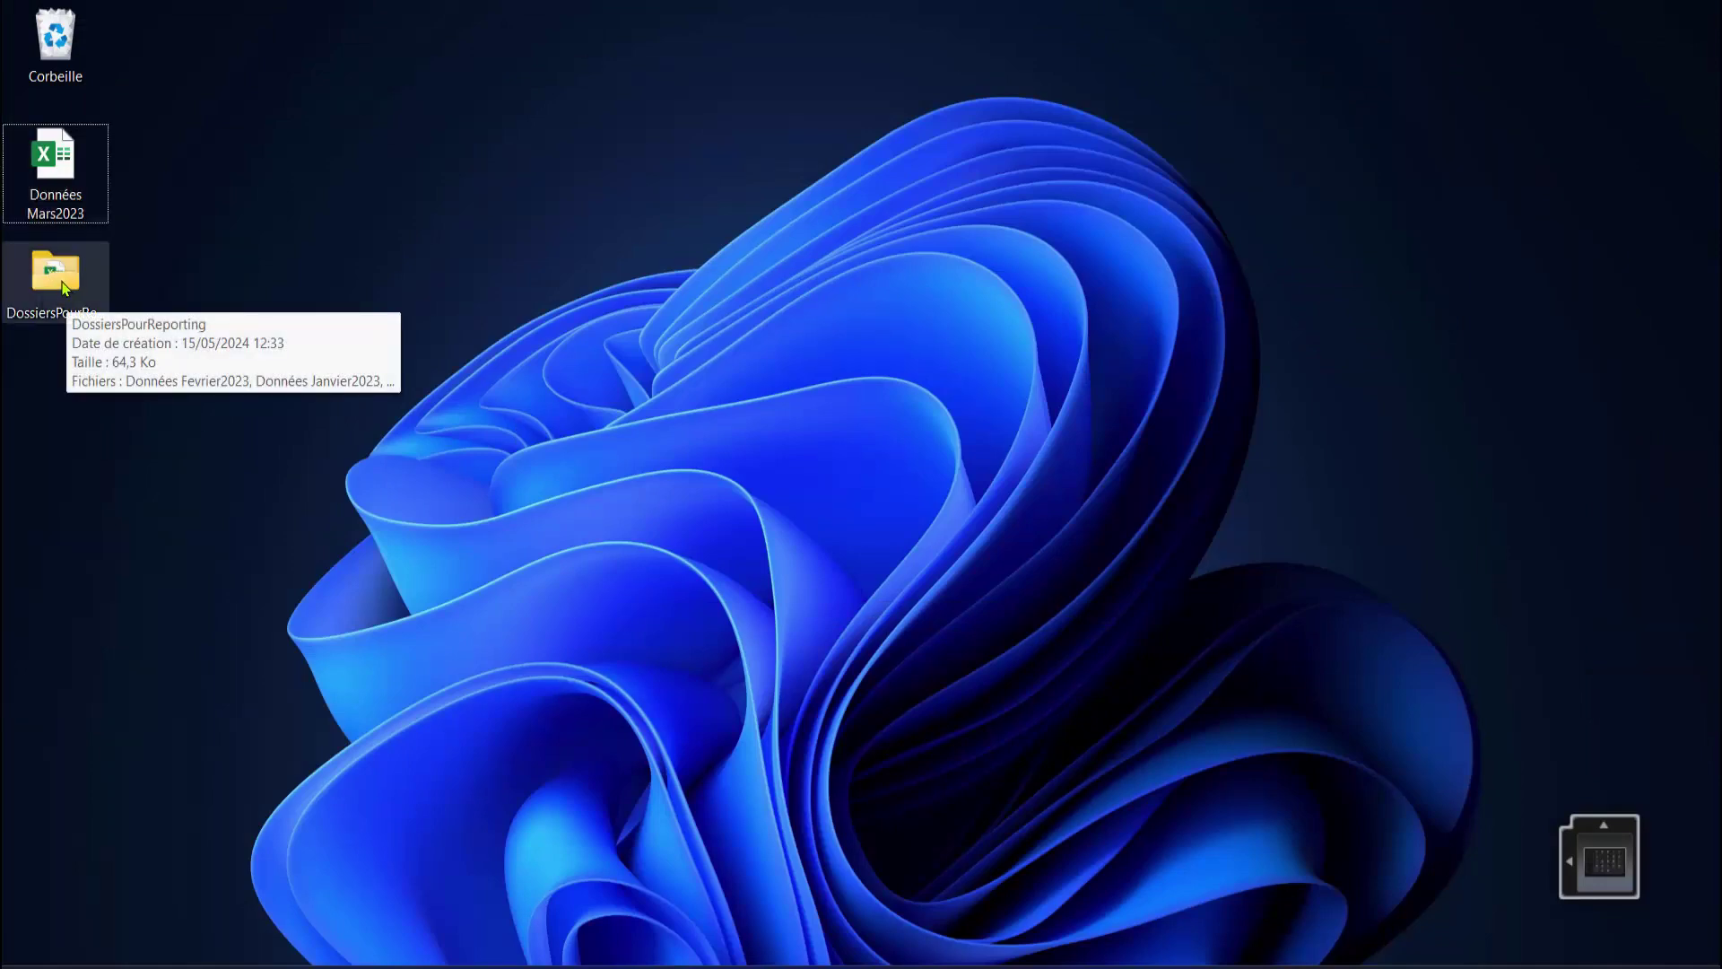
pyautogui.click(64, 287)
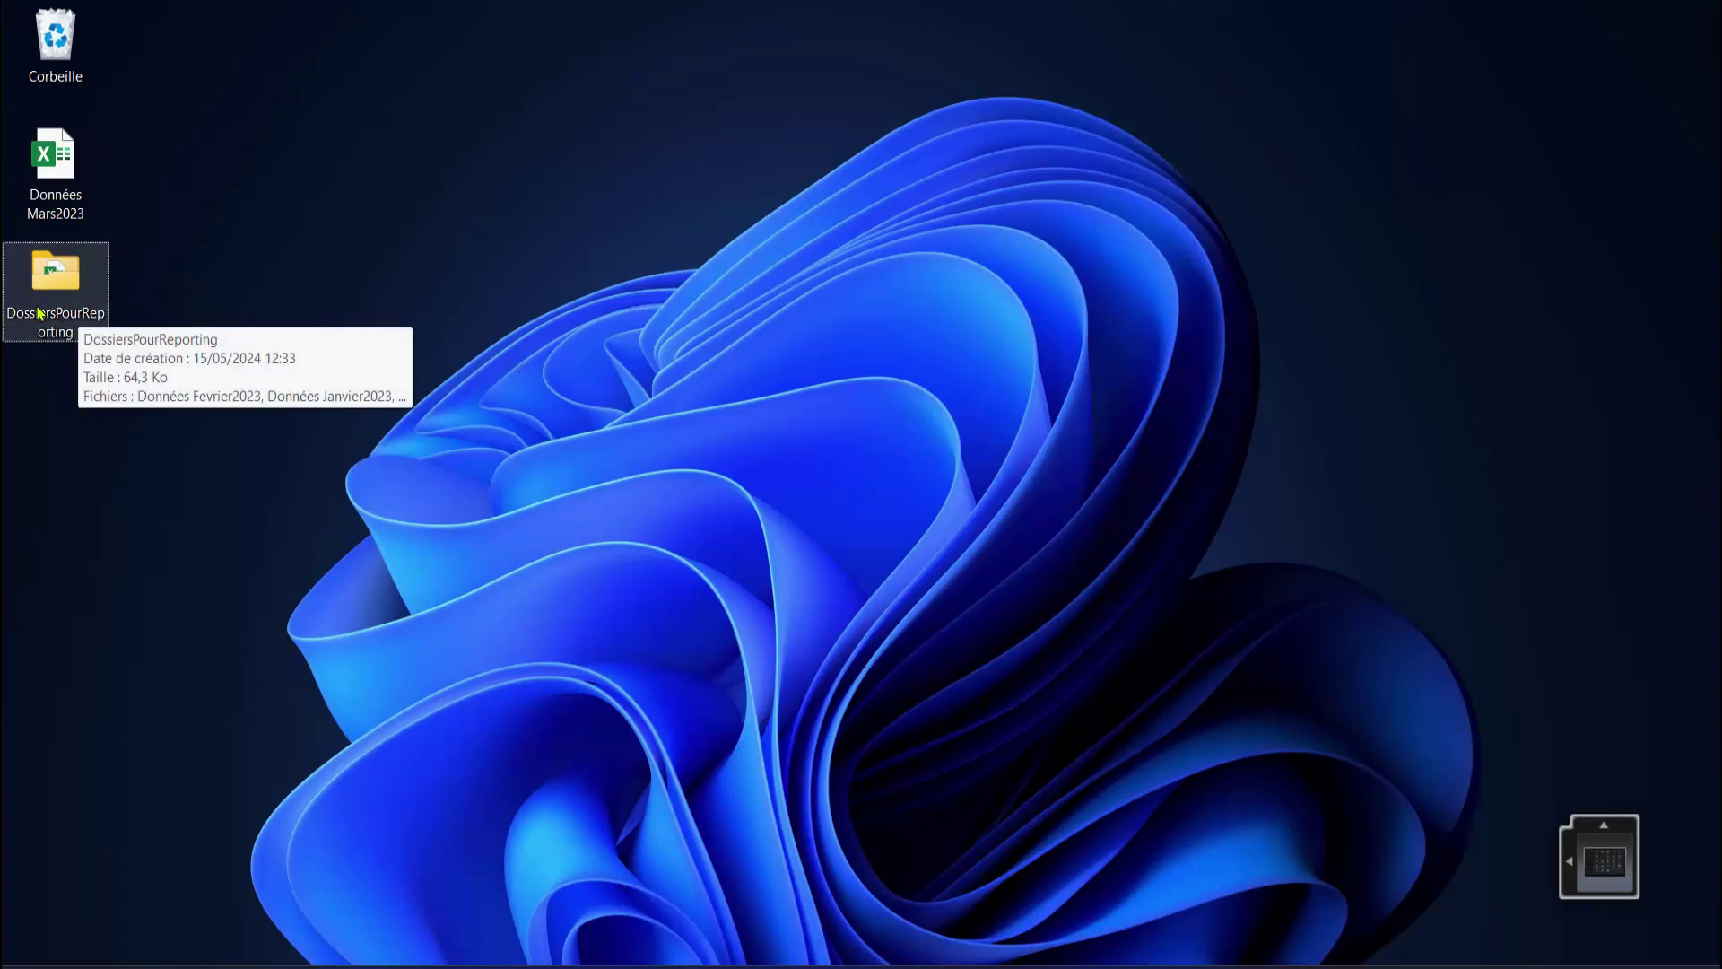
pyautogui.press('super')
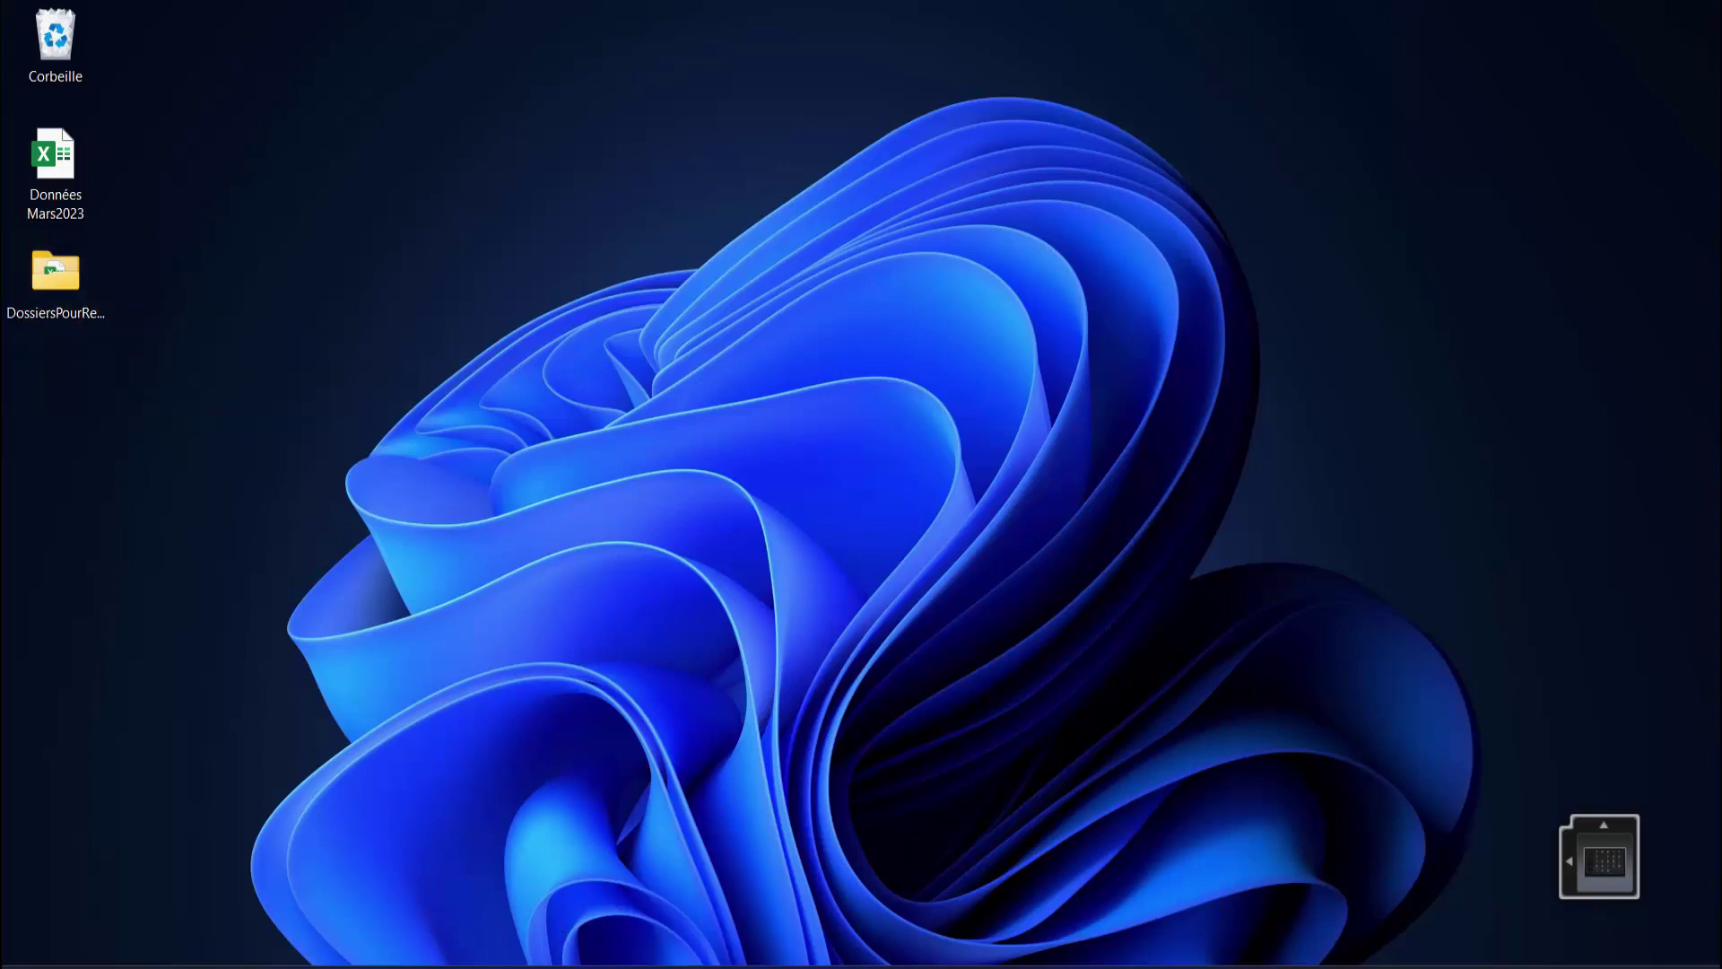
pyautogui.click(797, 310)
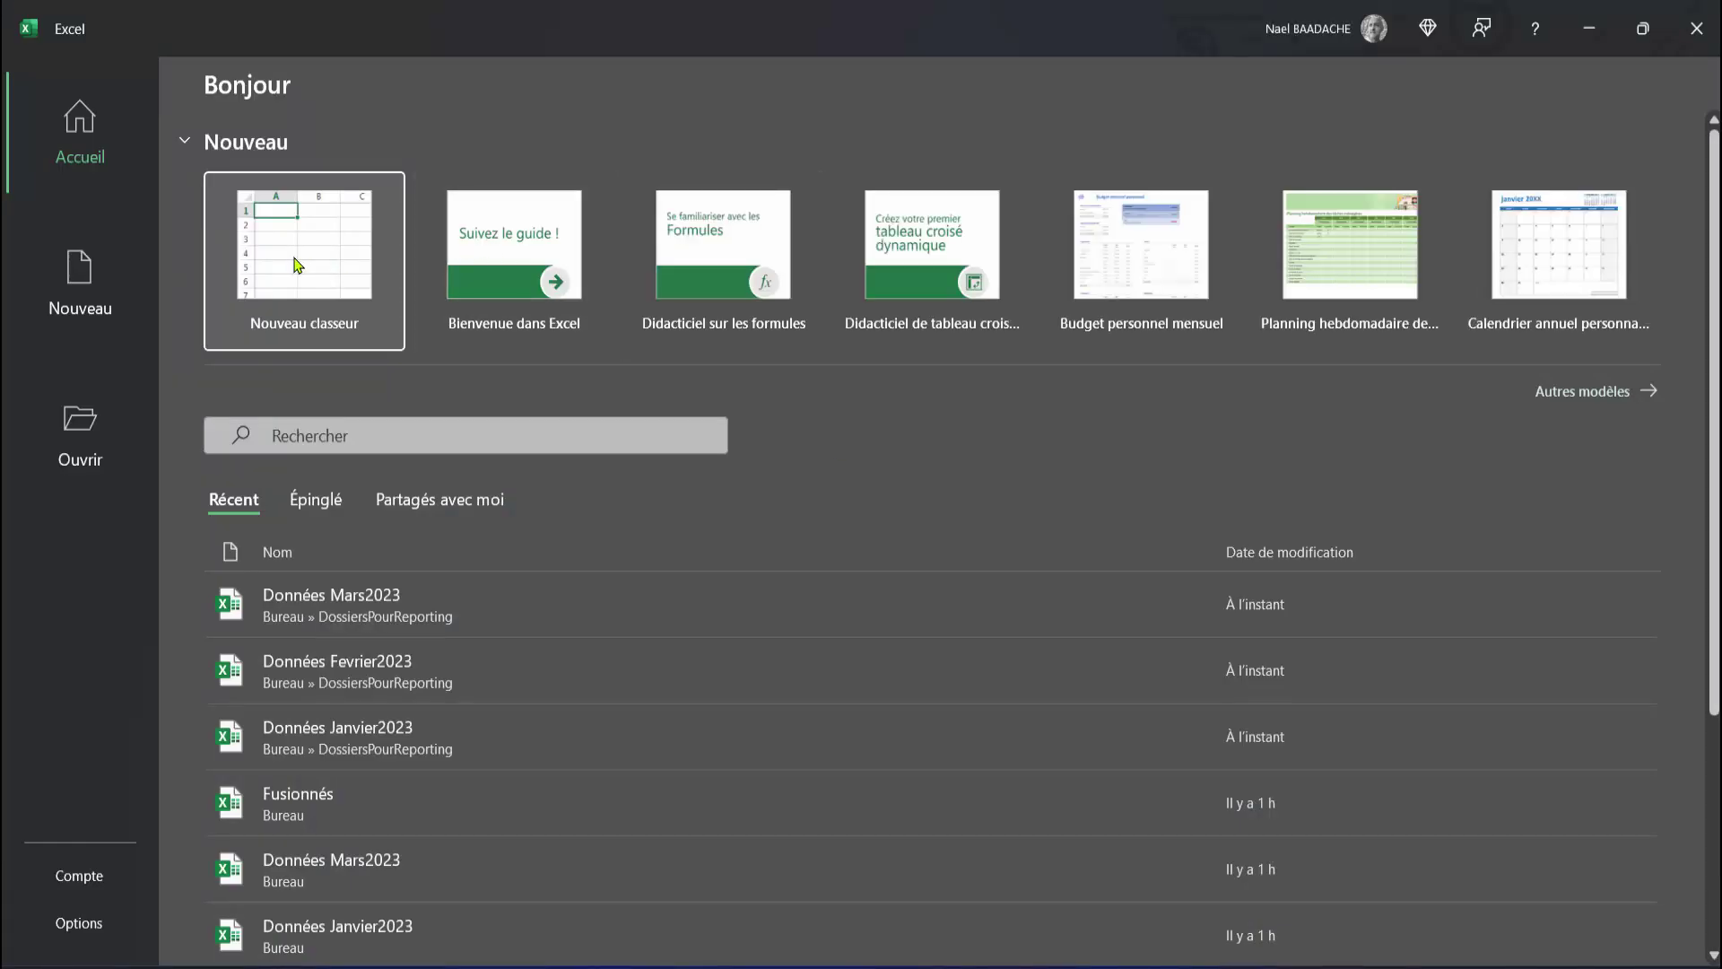
# Create a blank workbook and start a Données > Obtenir des données import from a folder.
pyautogui.click(296, 265)
pyautogui.click(116, 339)
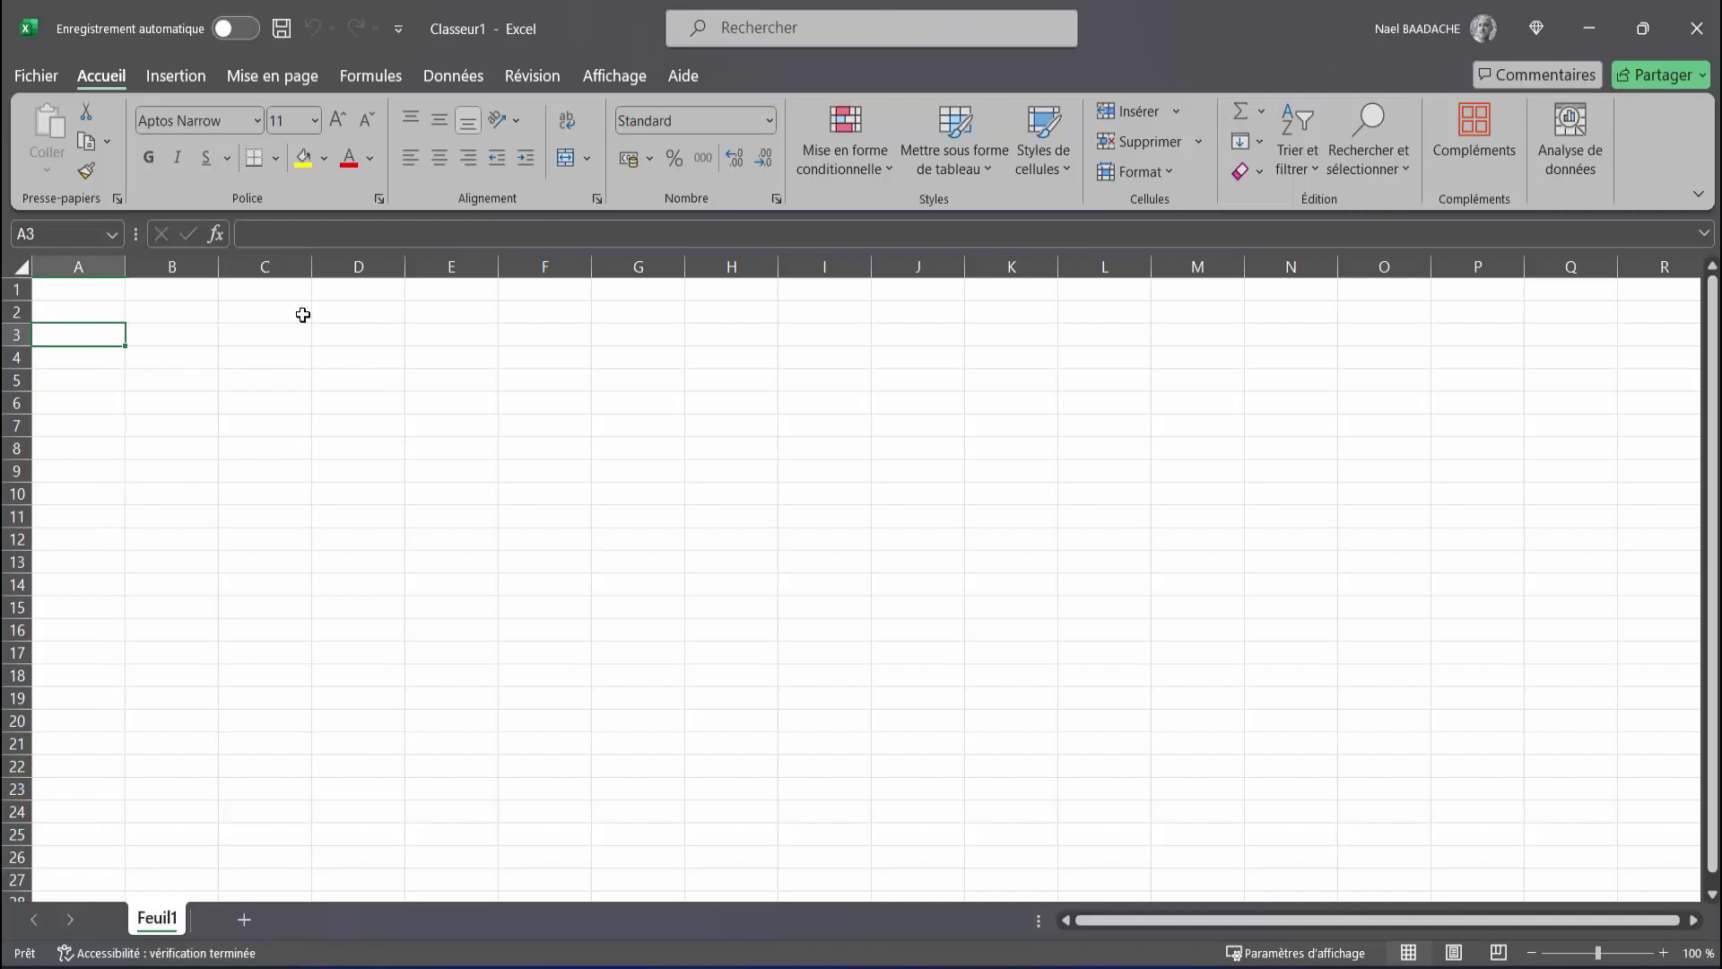
pyautogui.click(459, 80)
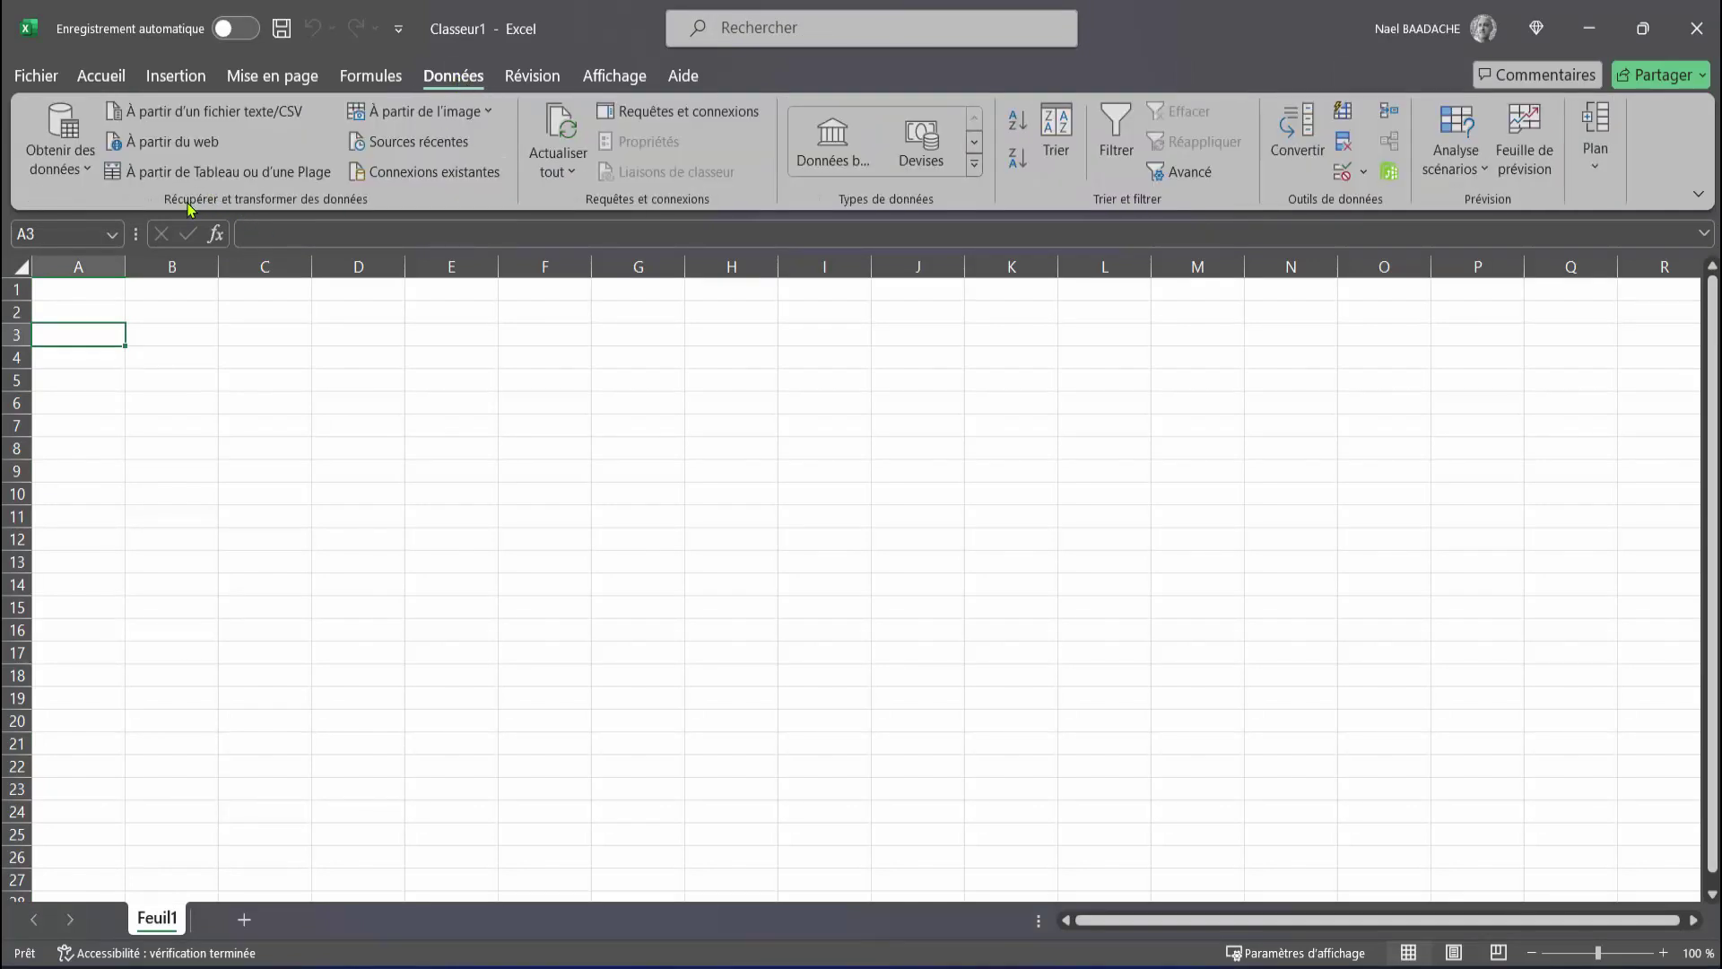
pyautogui.click(80, 171)
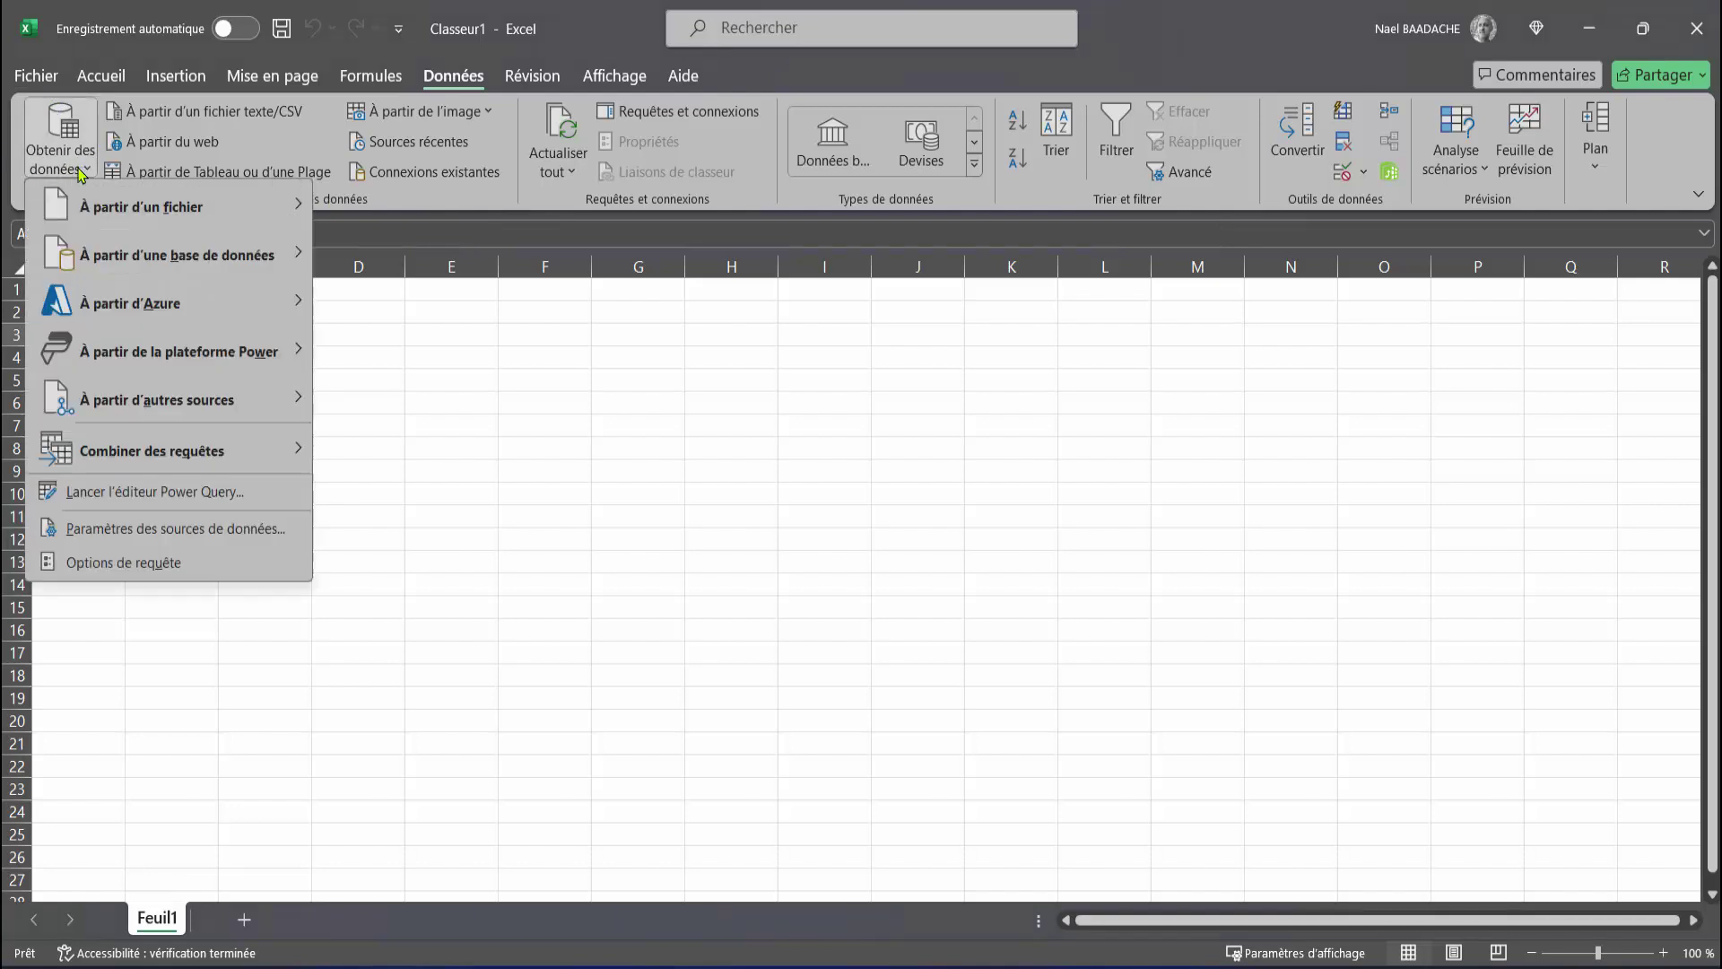
pyautogui.moveTo(142, 206)
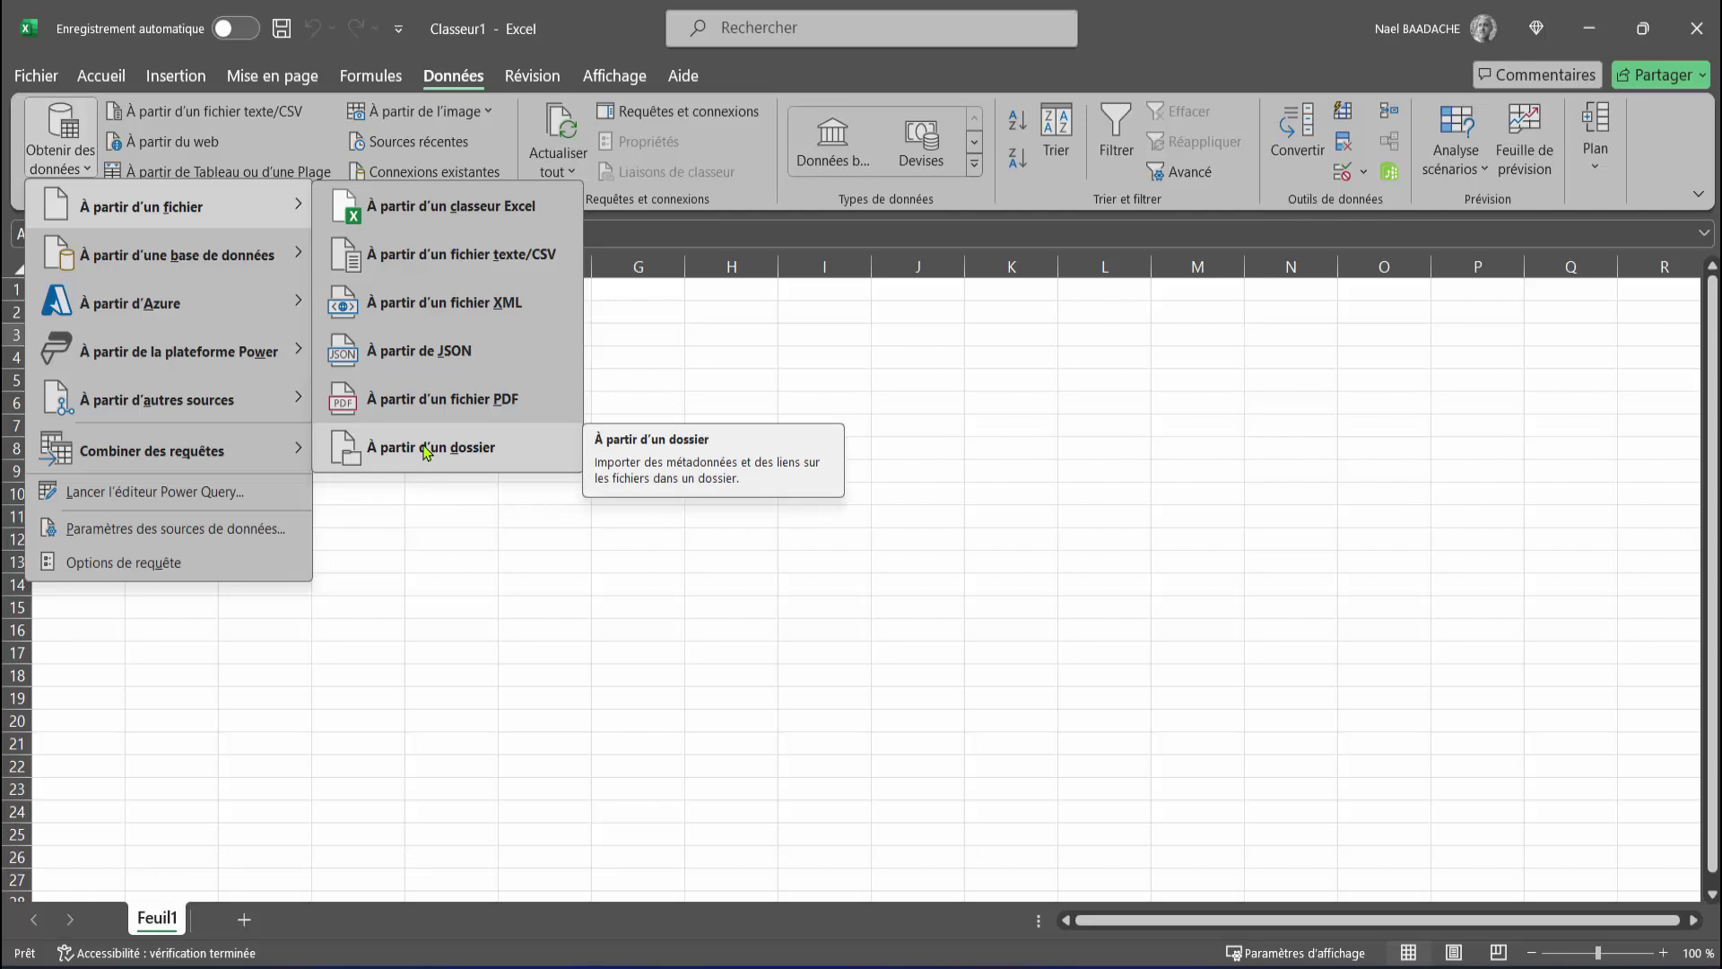
pyautogui.click(427, 448)
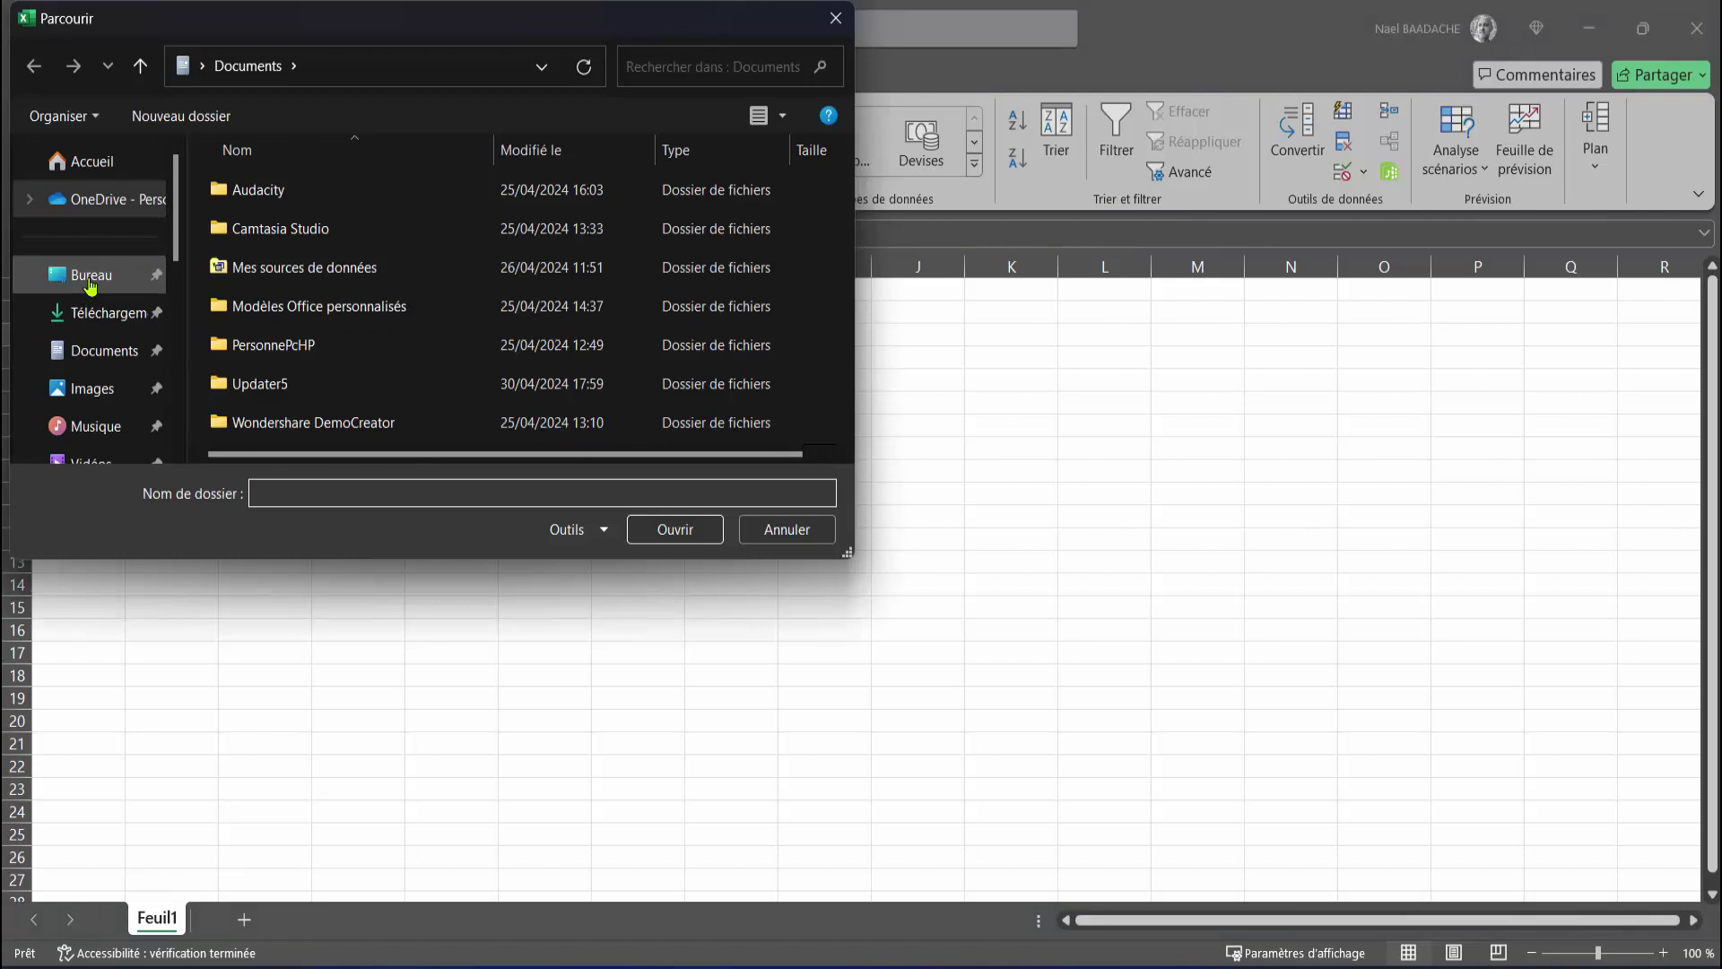
# Choose the desktop's DossiersPourReporting folder and send its file list to Power Query for transforming.
pyautogui.click(89, 280)
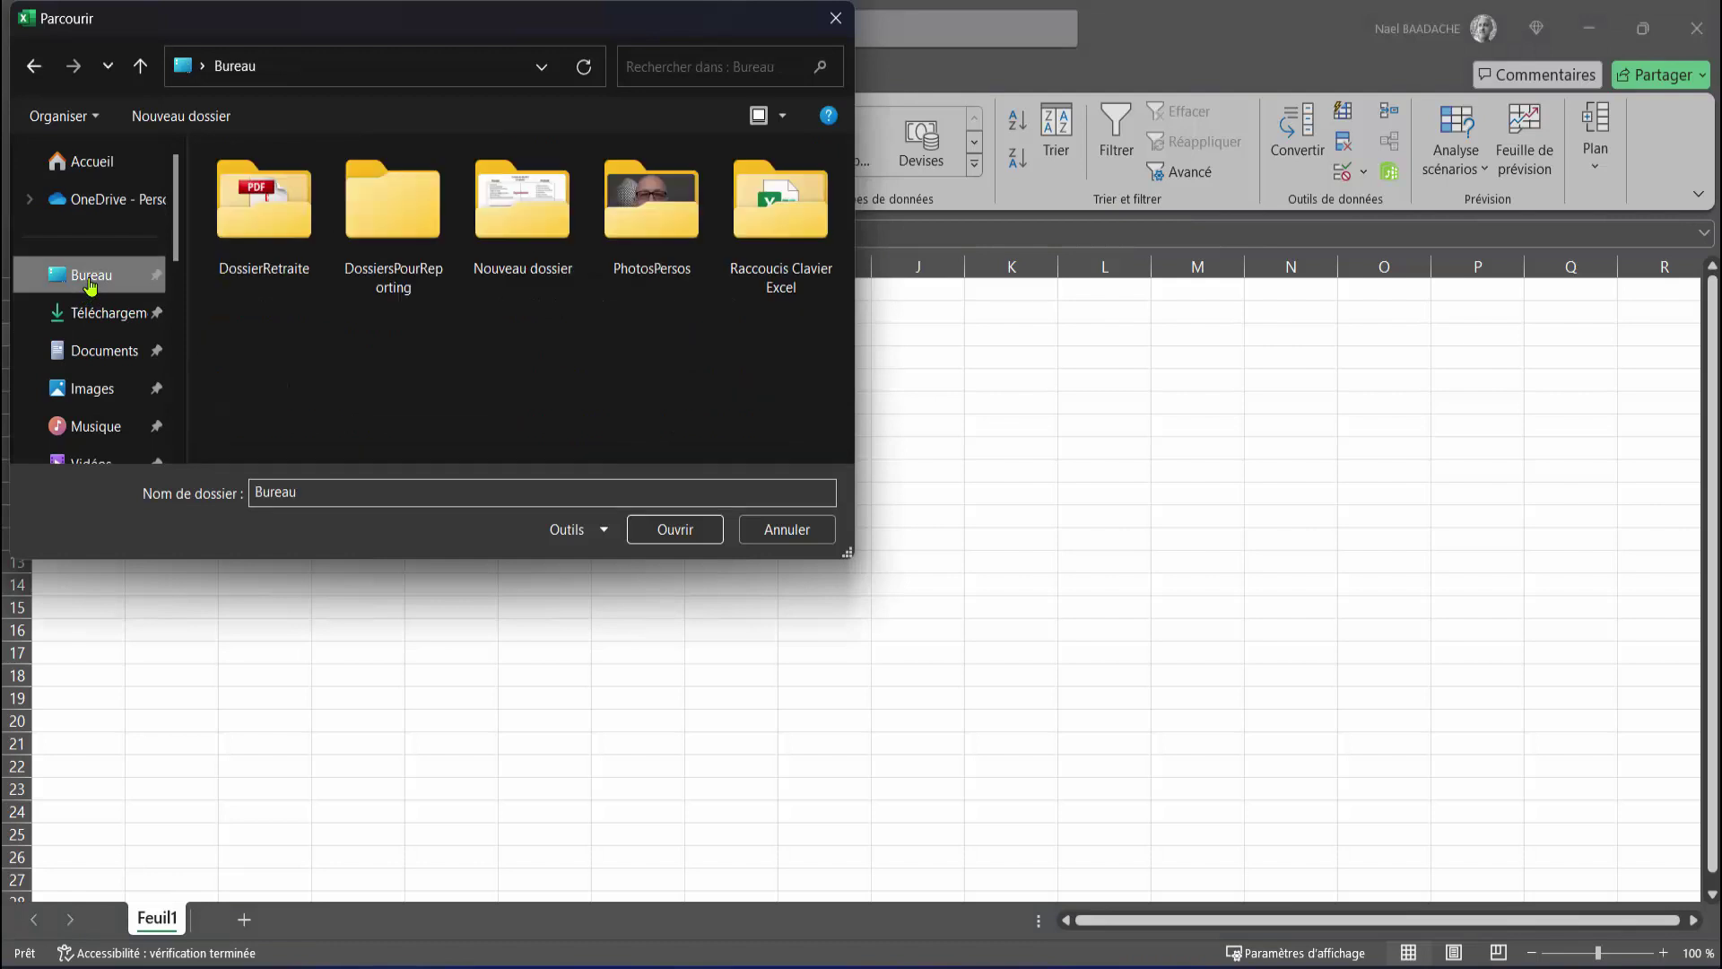
pyautogui.click(377, 226)
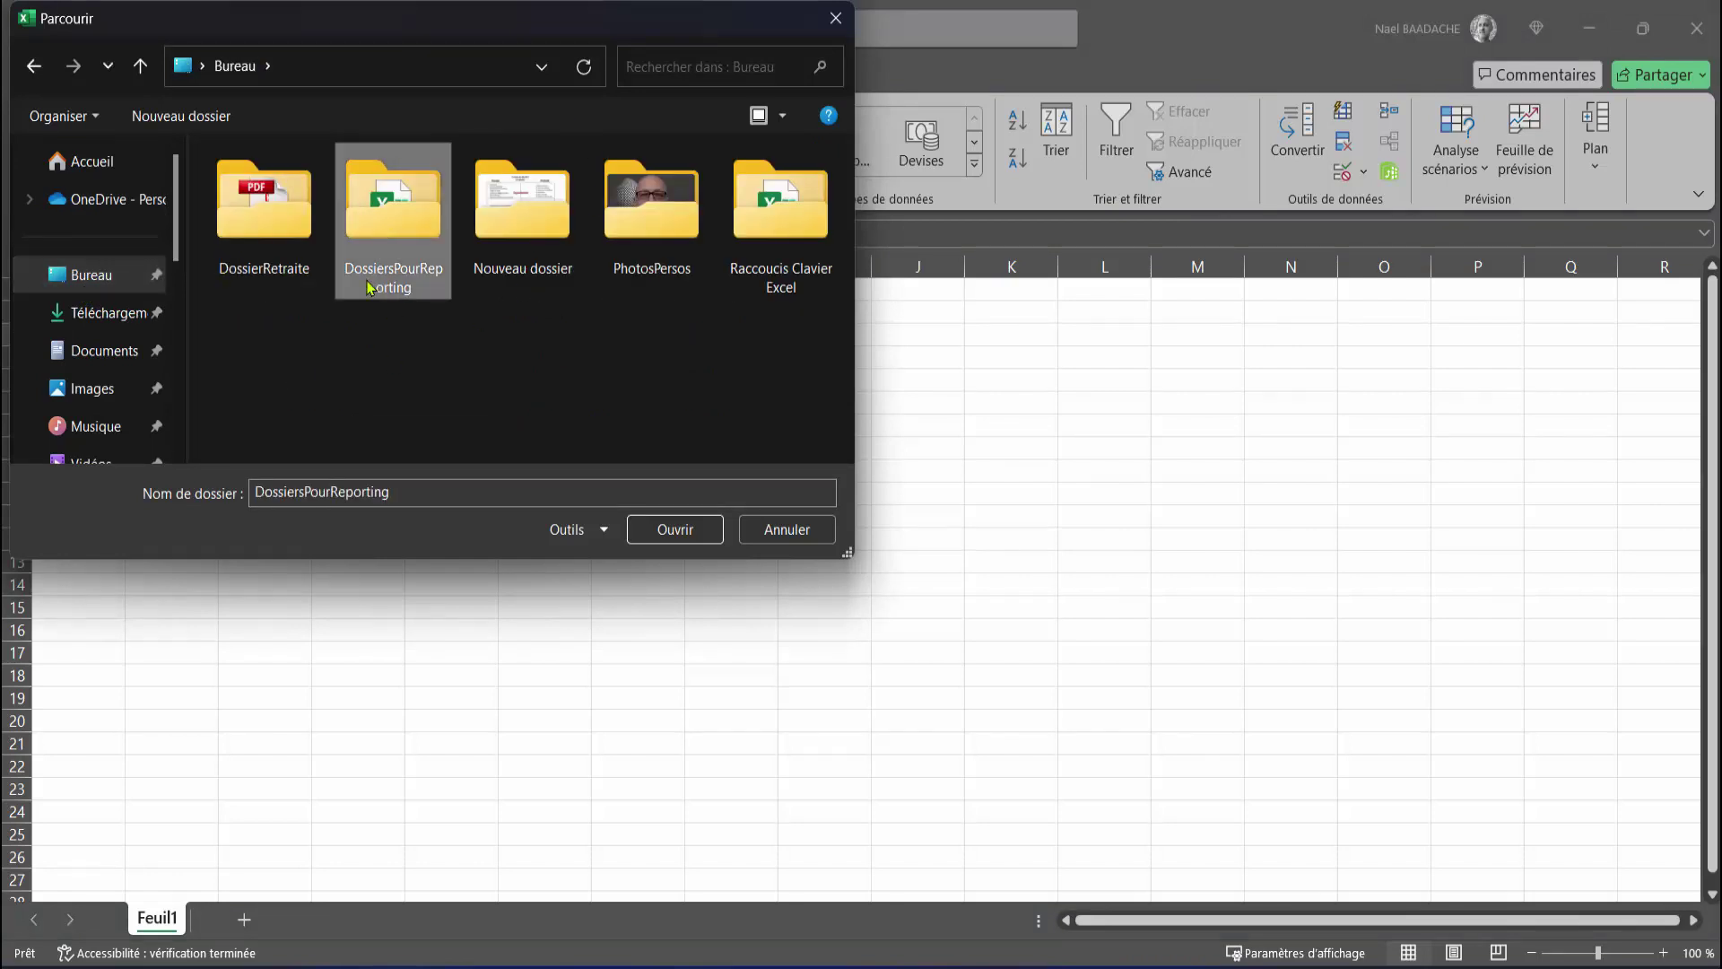
pyautogui.click(678, 539)
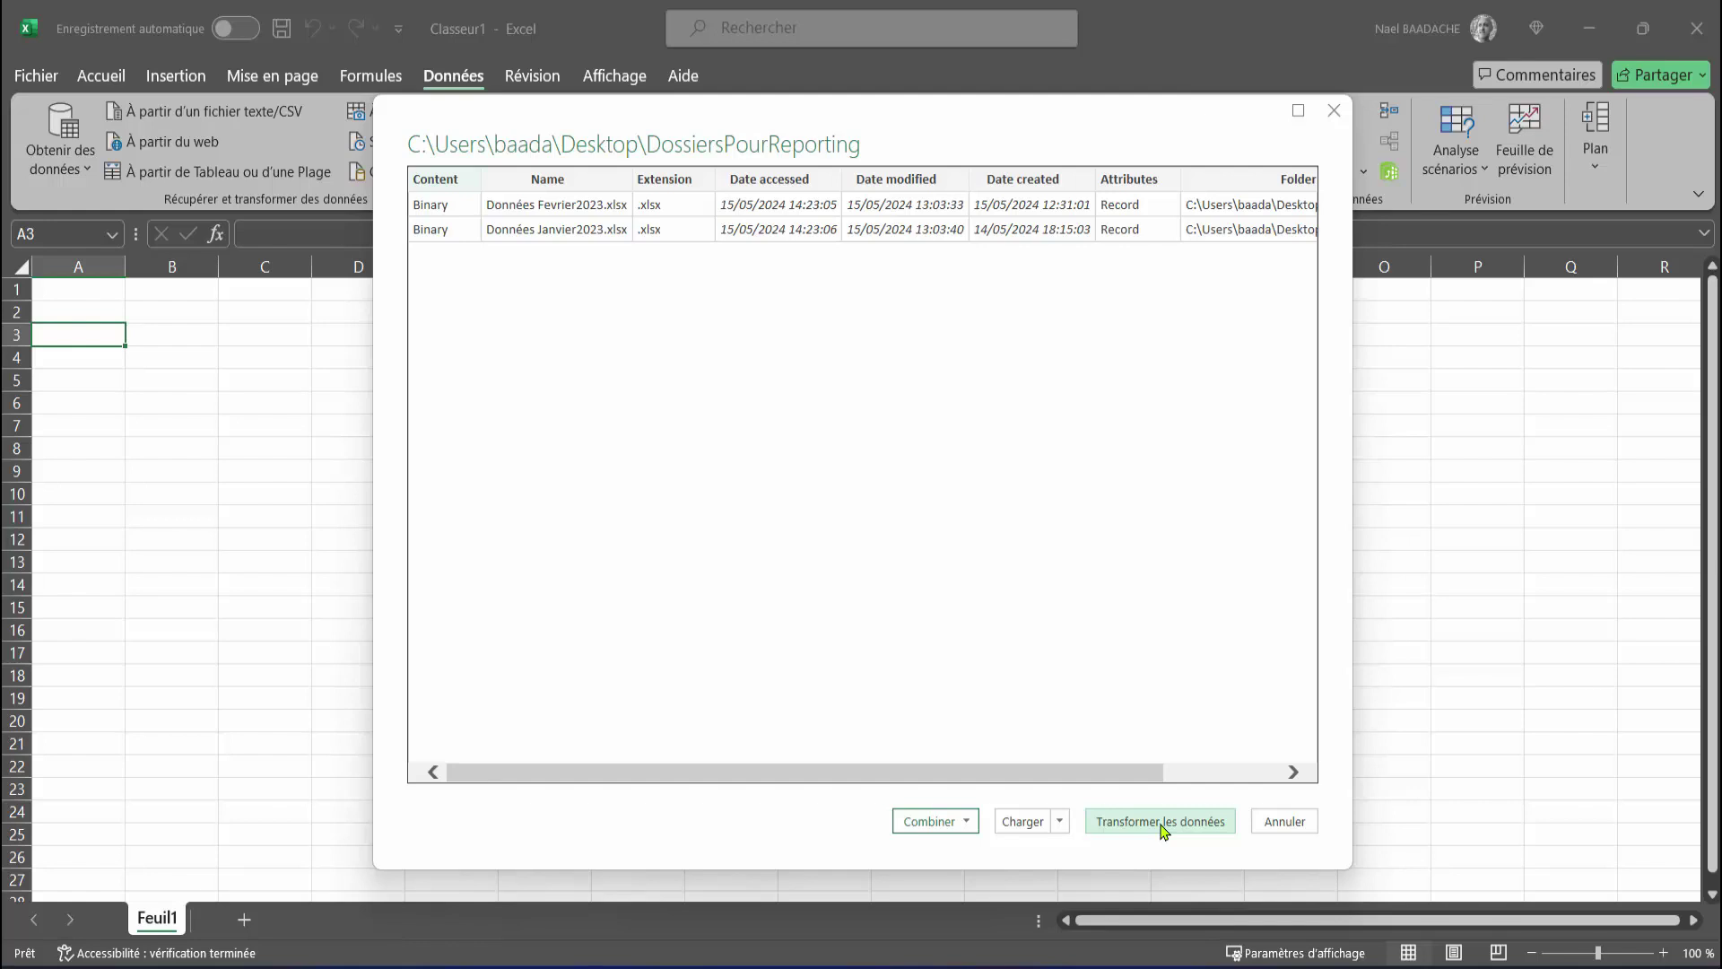
pyautogui.click(1162, 822)
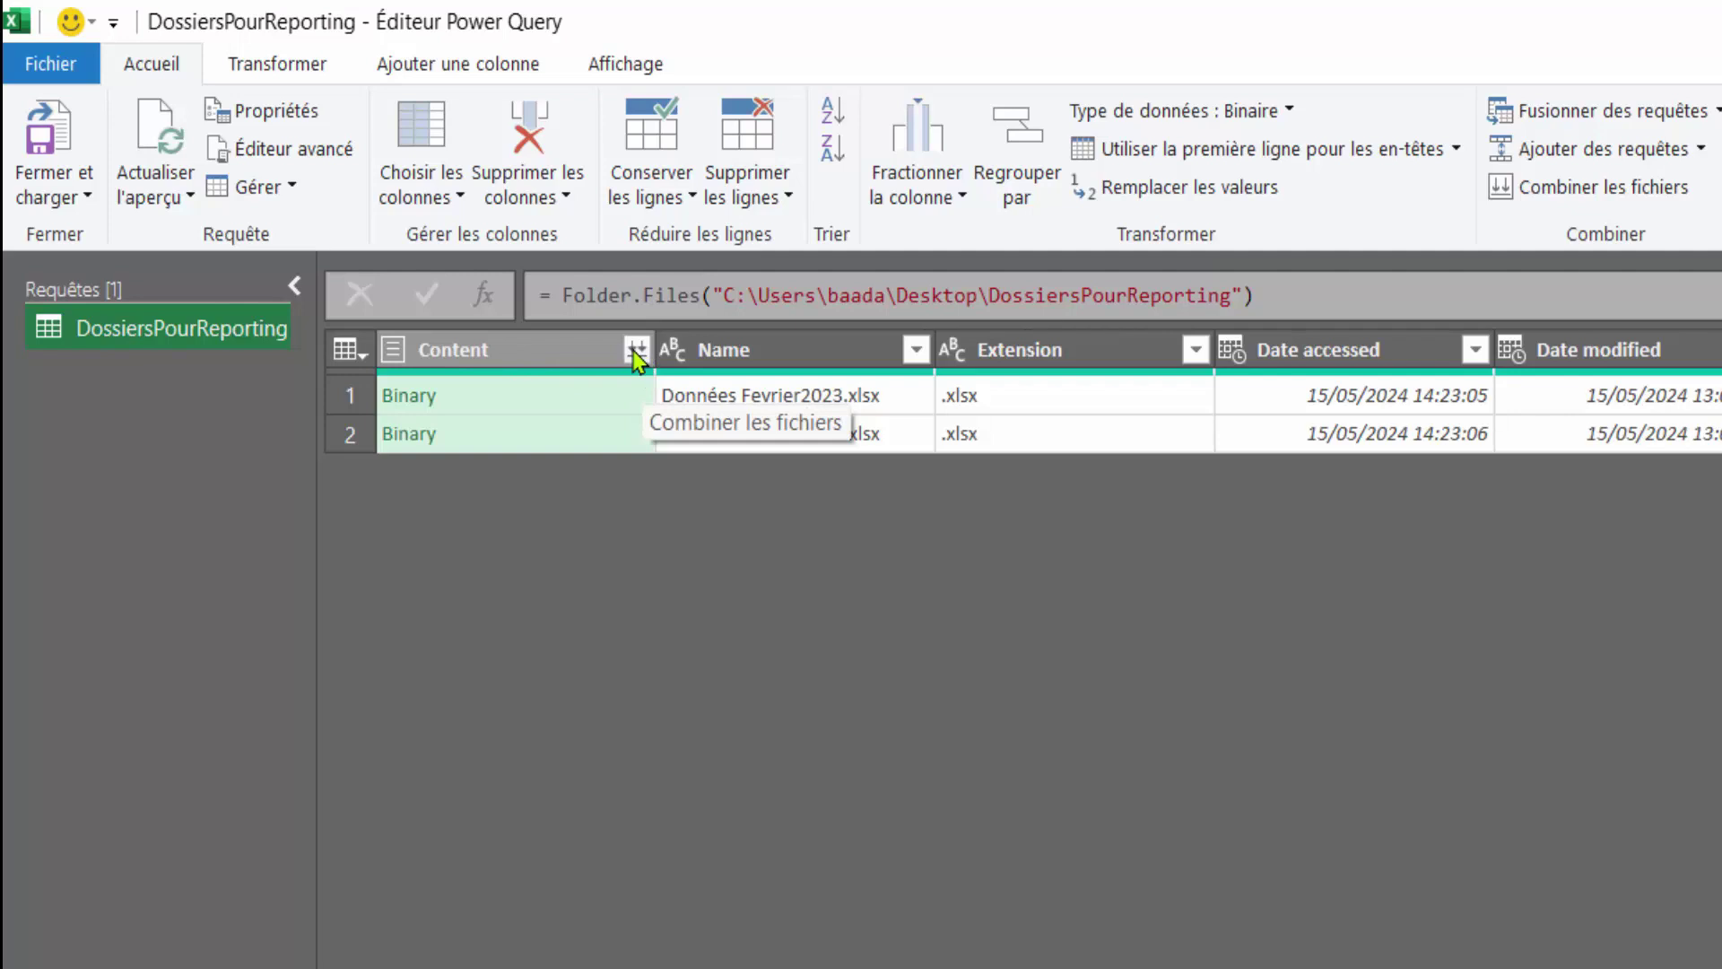
# Combine the listed files' Content column using each workbook's Feuil1 sheet.
pyautogui.click(637, 350)
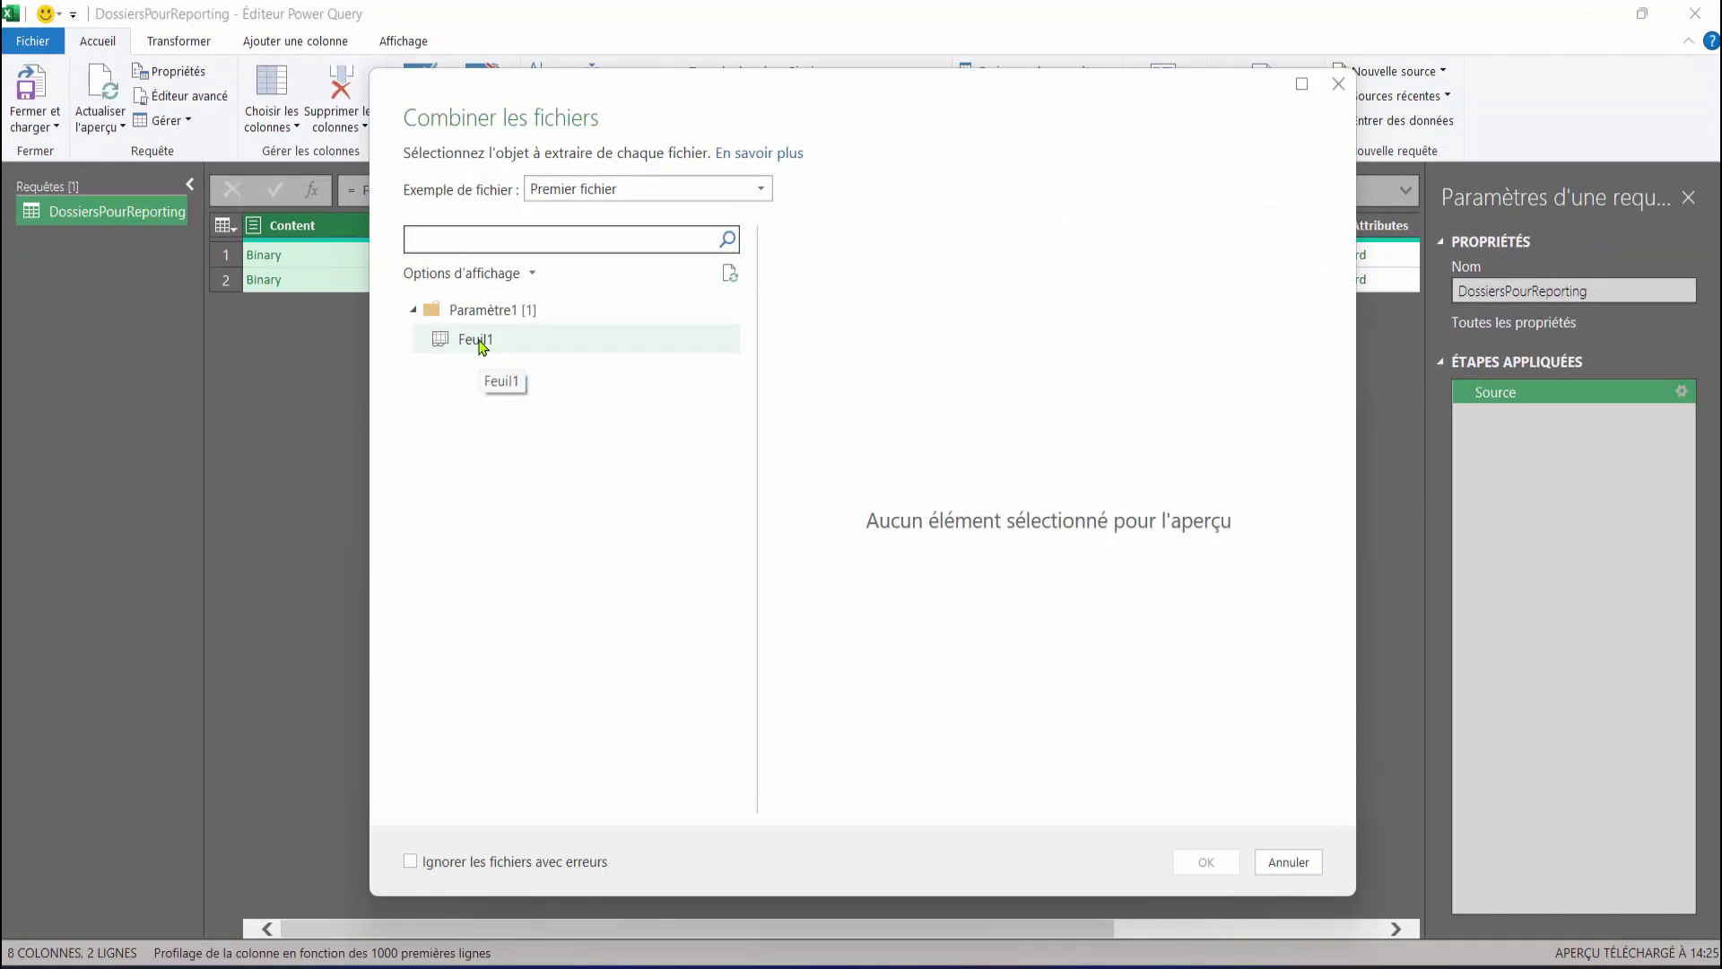
pyautogui.click(482, 347)
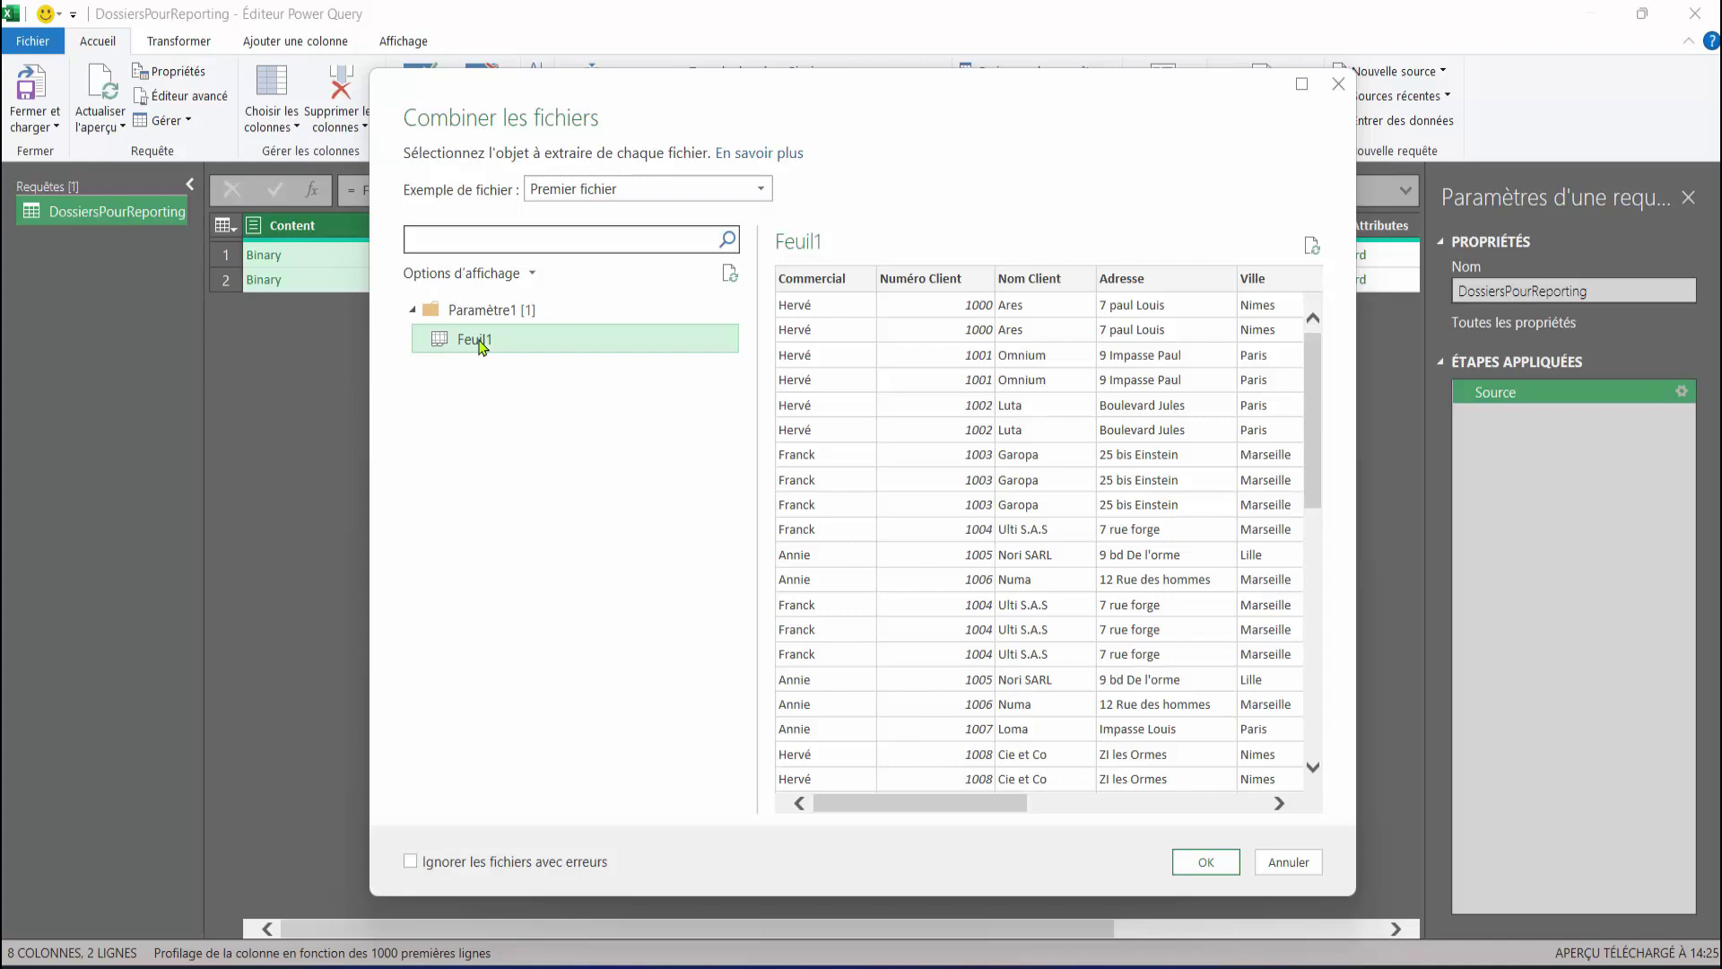
pyautogui.click(1198, 866)
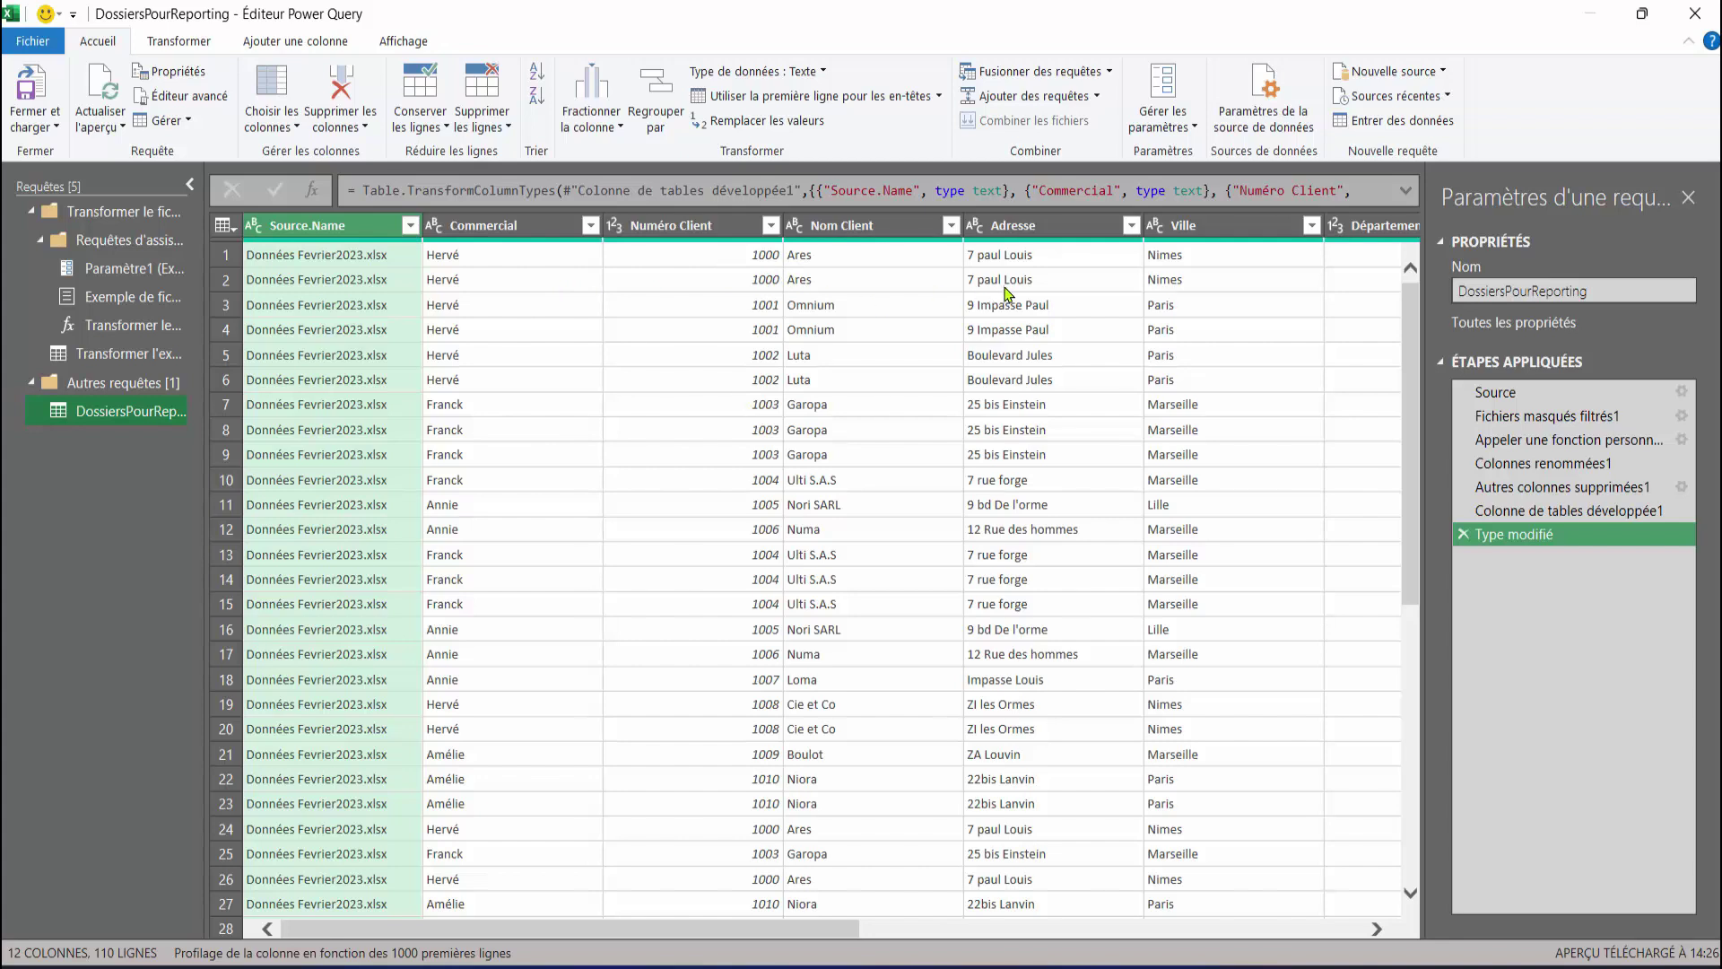
pyautogui.moveTo(797, 928); pyautogui.dragTo(1103, 930)
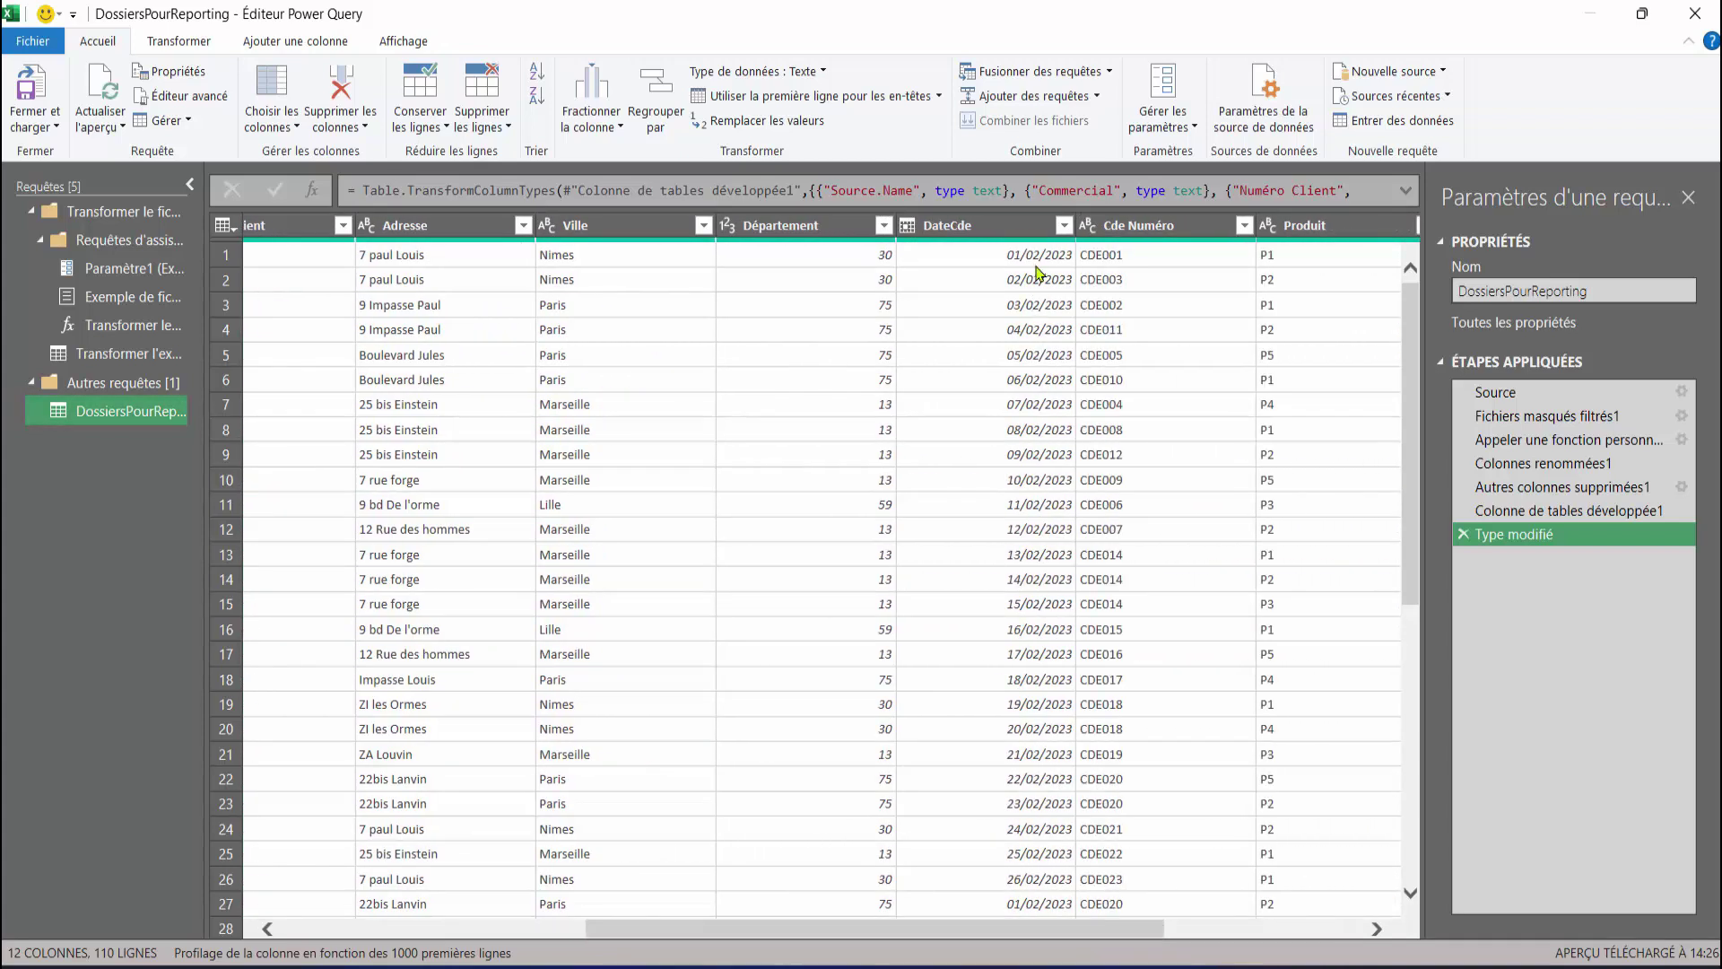
pyautogui.scroll(-4, 1038, 282)
pyautogui.scroll(-4, 1039, 314)
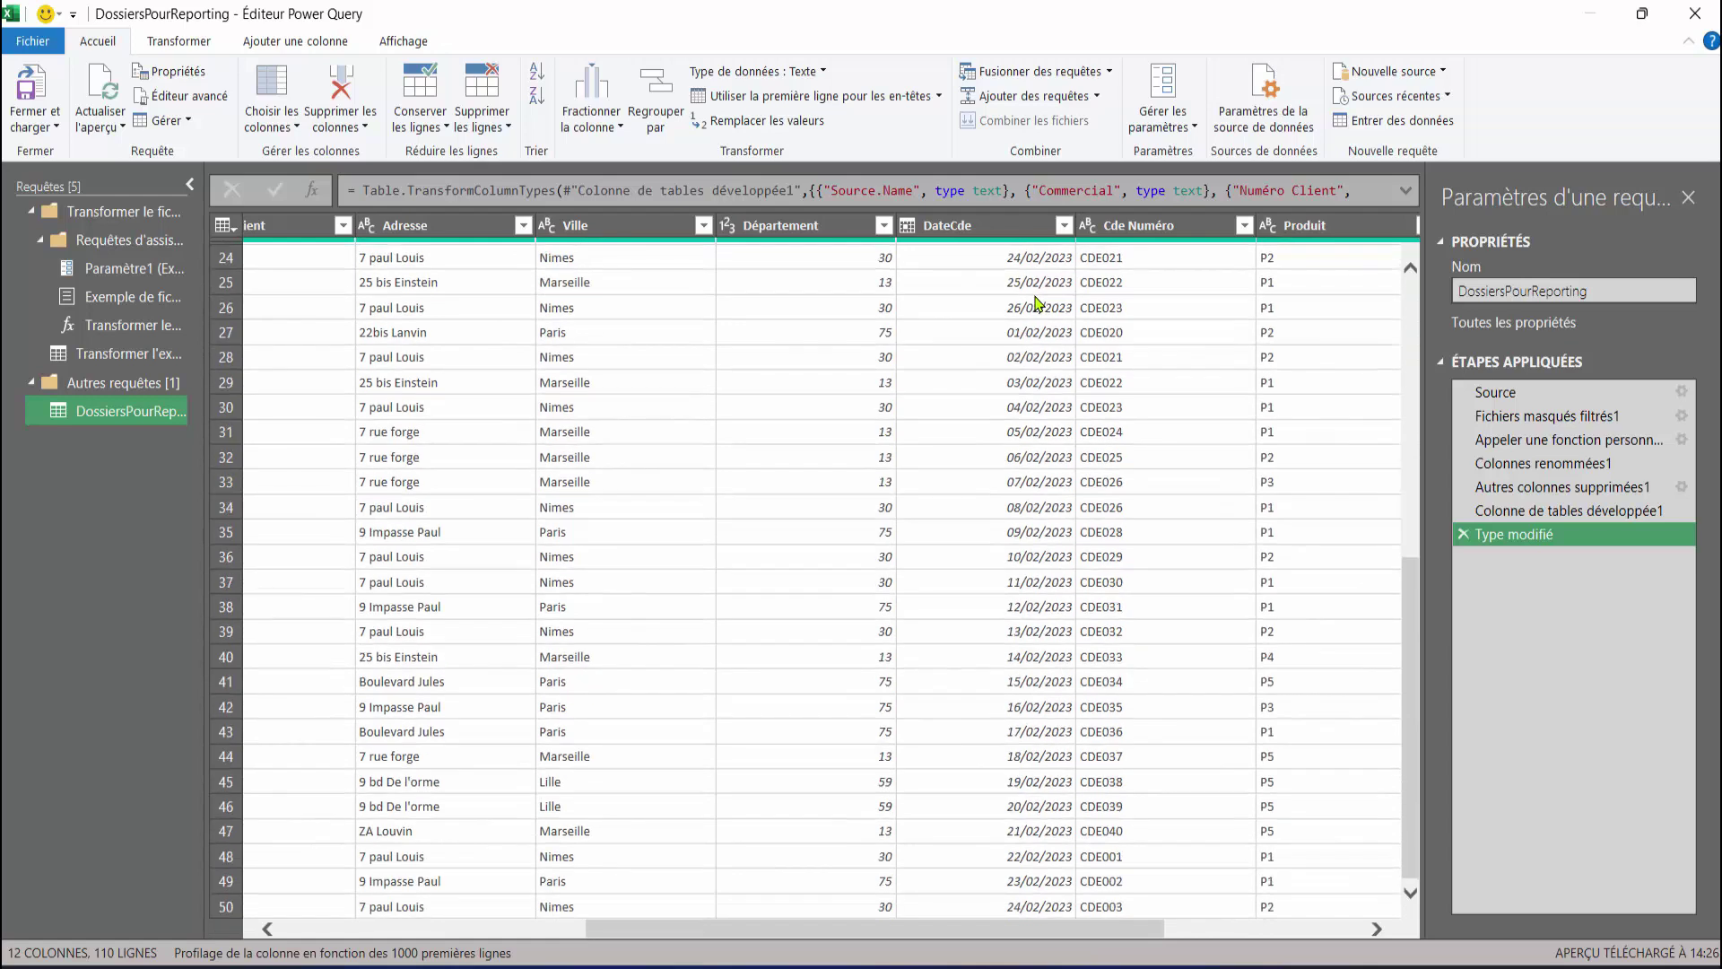
pyautogui.scroll(-4, 1038, 346)
pyautogui.scroll(-4, 1039, 376)
pyautogui.scroll(-5, 1039, 381)
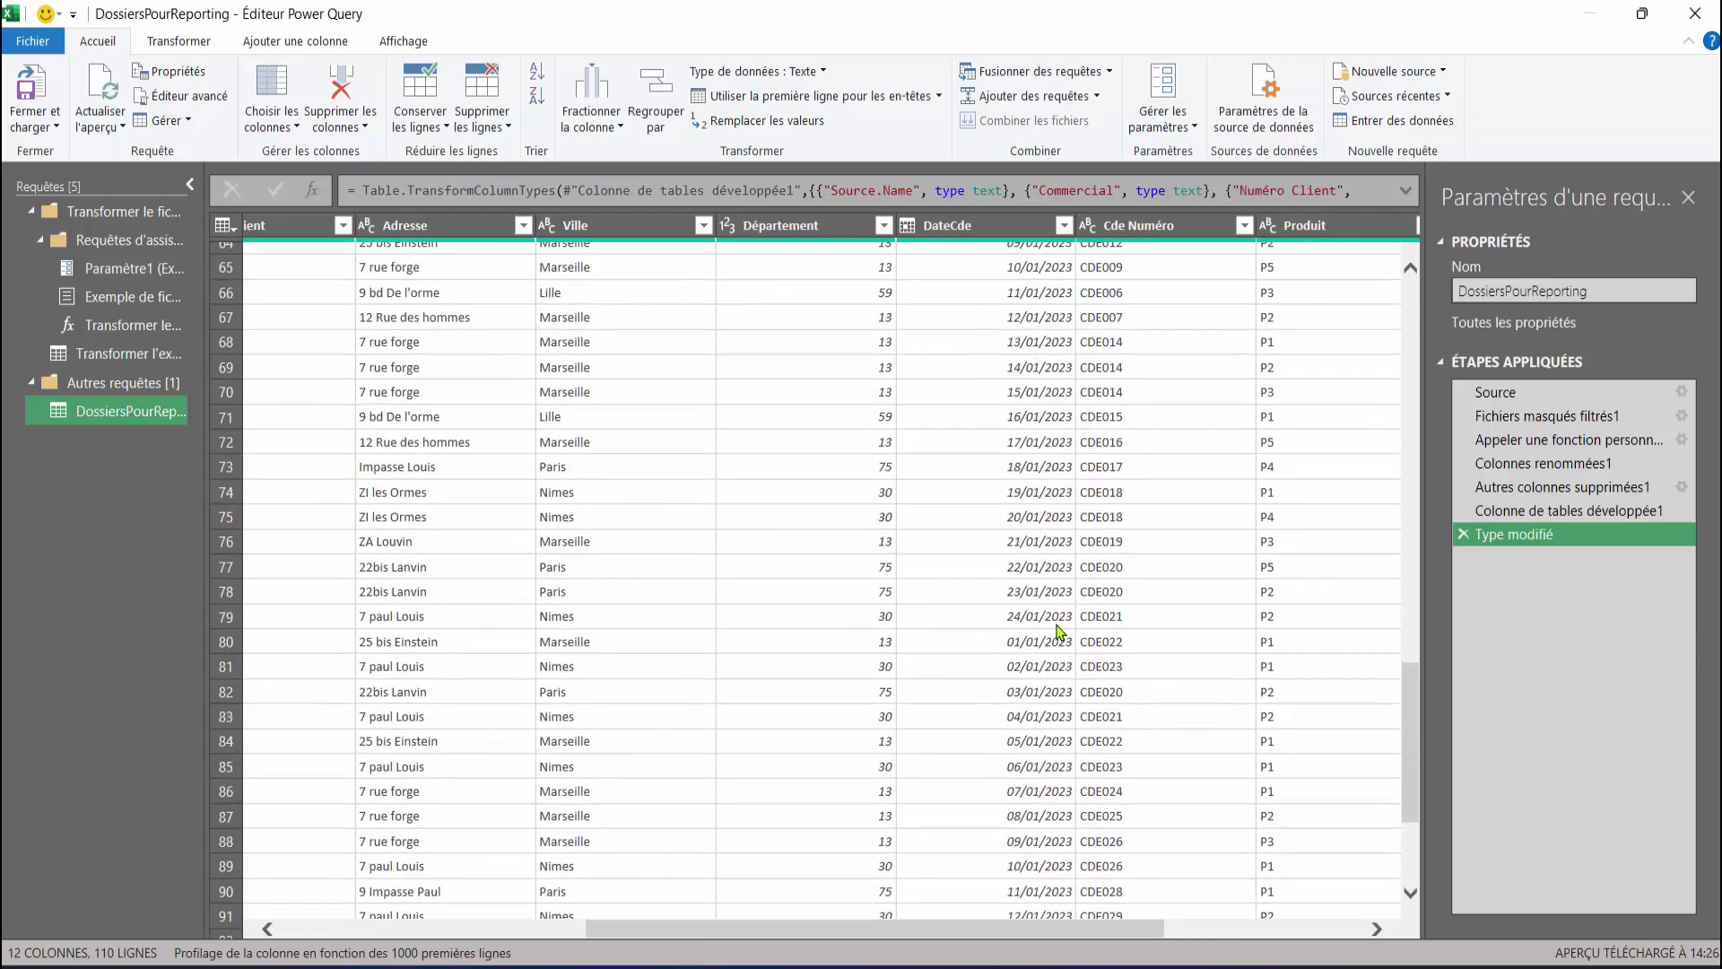
pyautogui.scroll(20, 1054, 560)
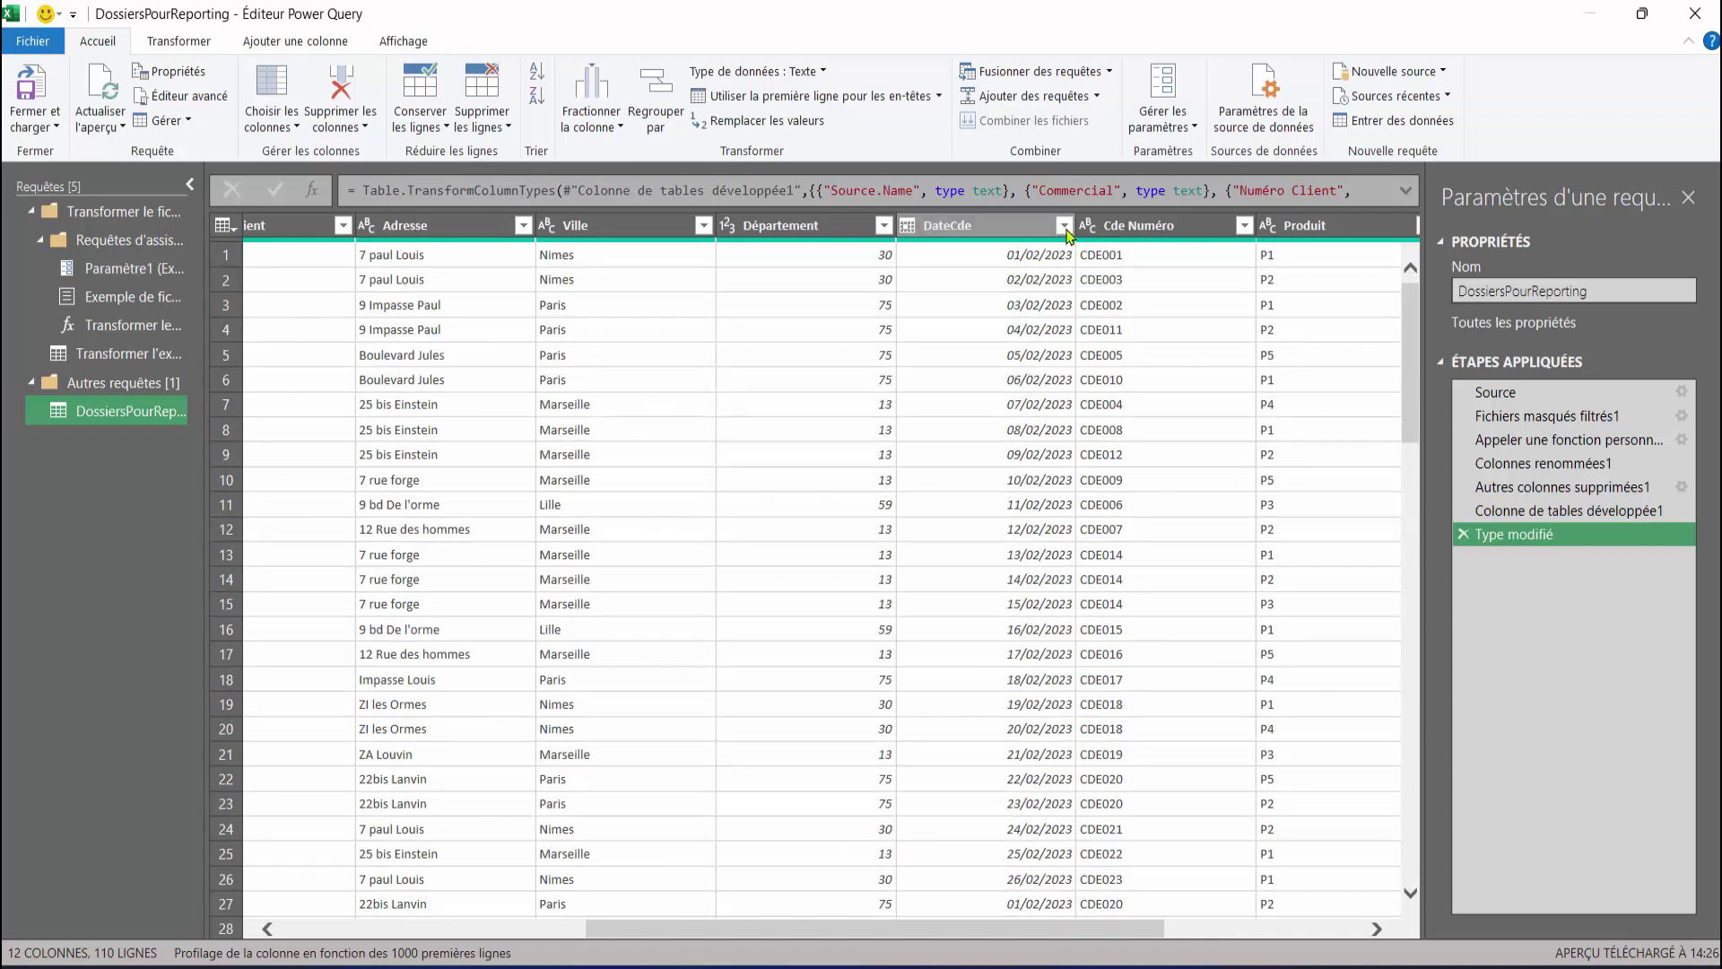
# Sort the table by DateCde in ascending order and scroll through the sorted rows.
pyautogui.click(1065, 227)
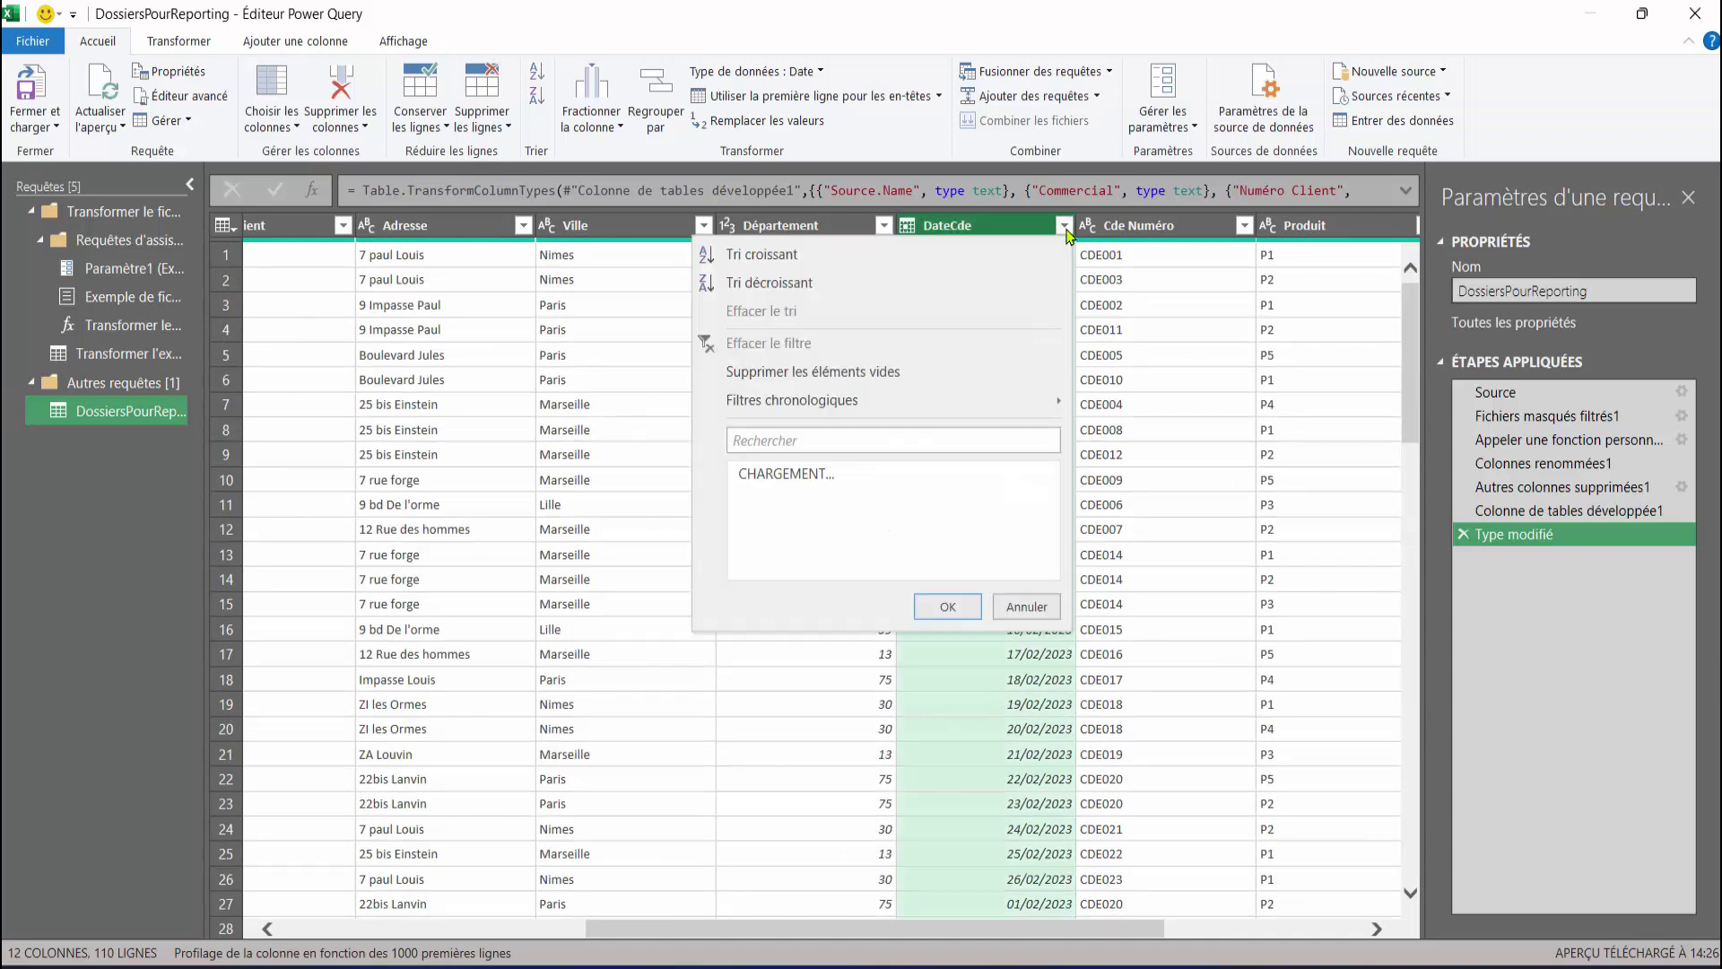
pyautogui.click(803, 256)
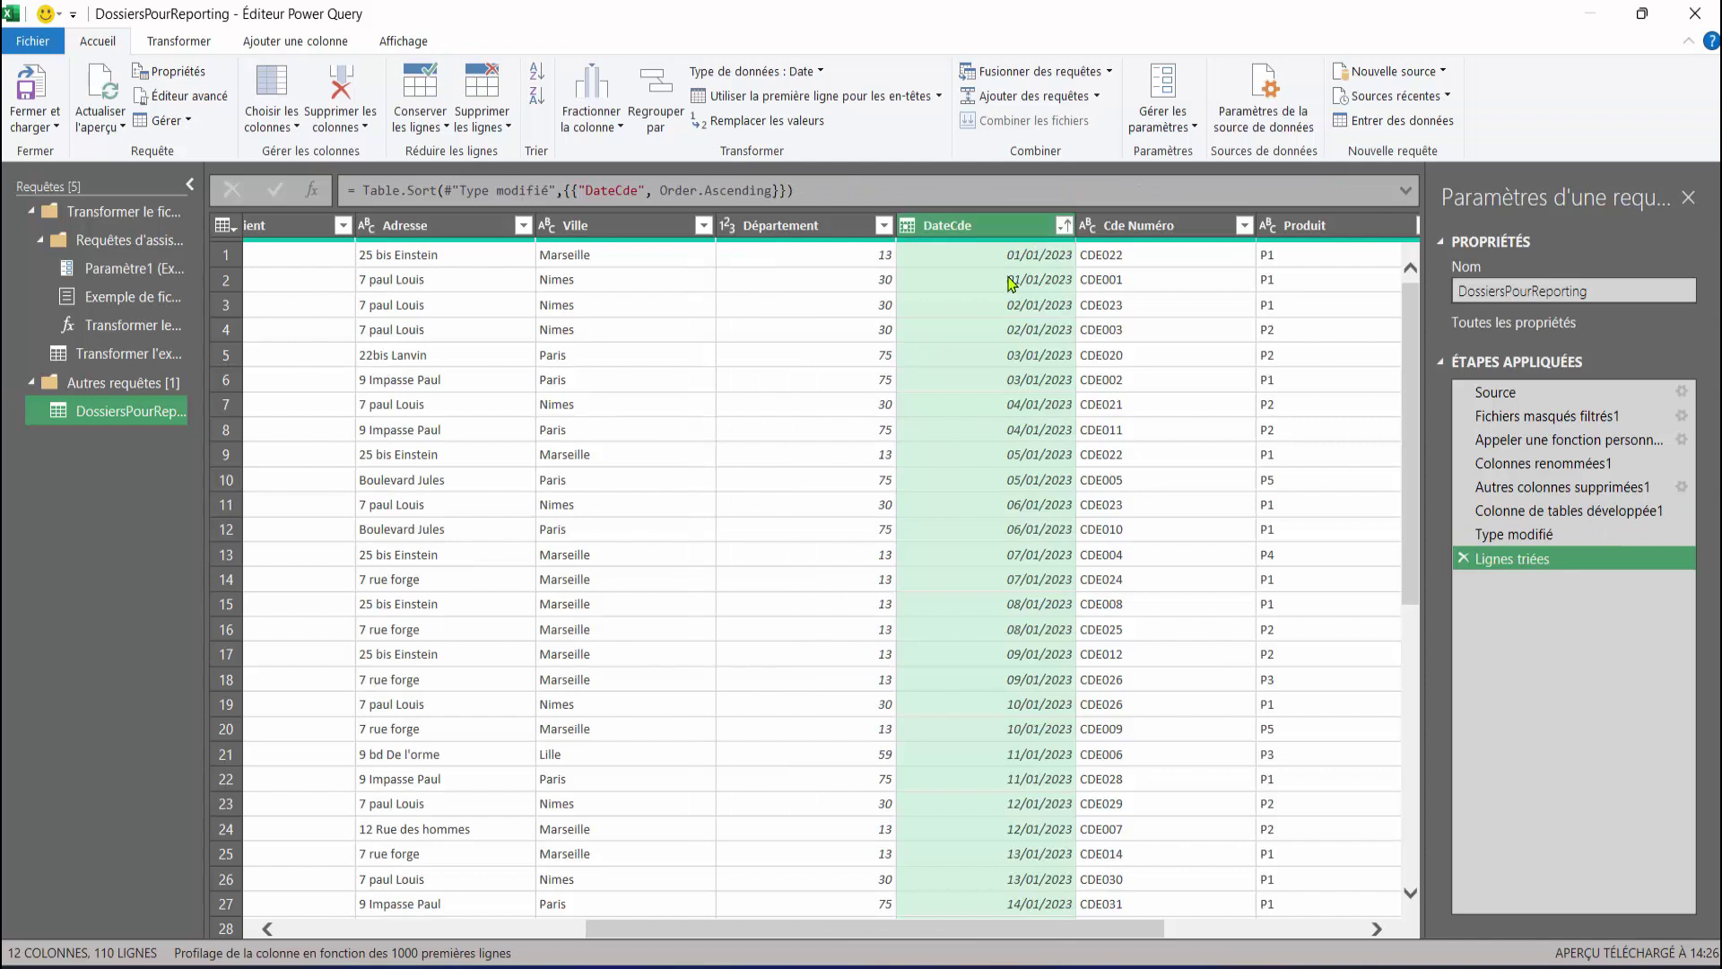
pyautogui.scroll(-7, 1018, 269)
pyautogui.scroll(-7, 1017, 359)
pyautogui.scroll(-7, 1016, 431)
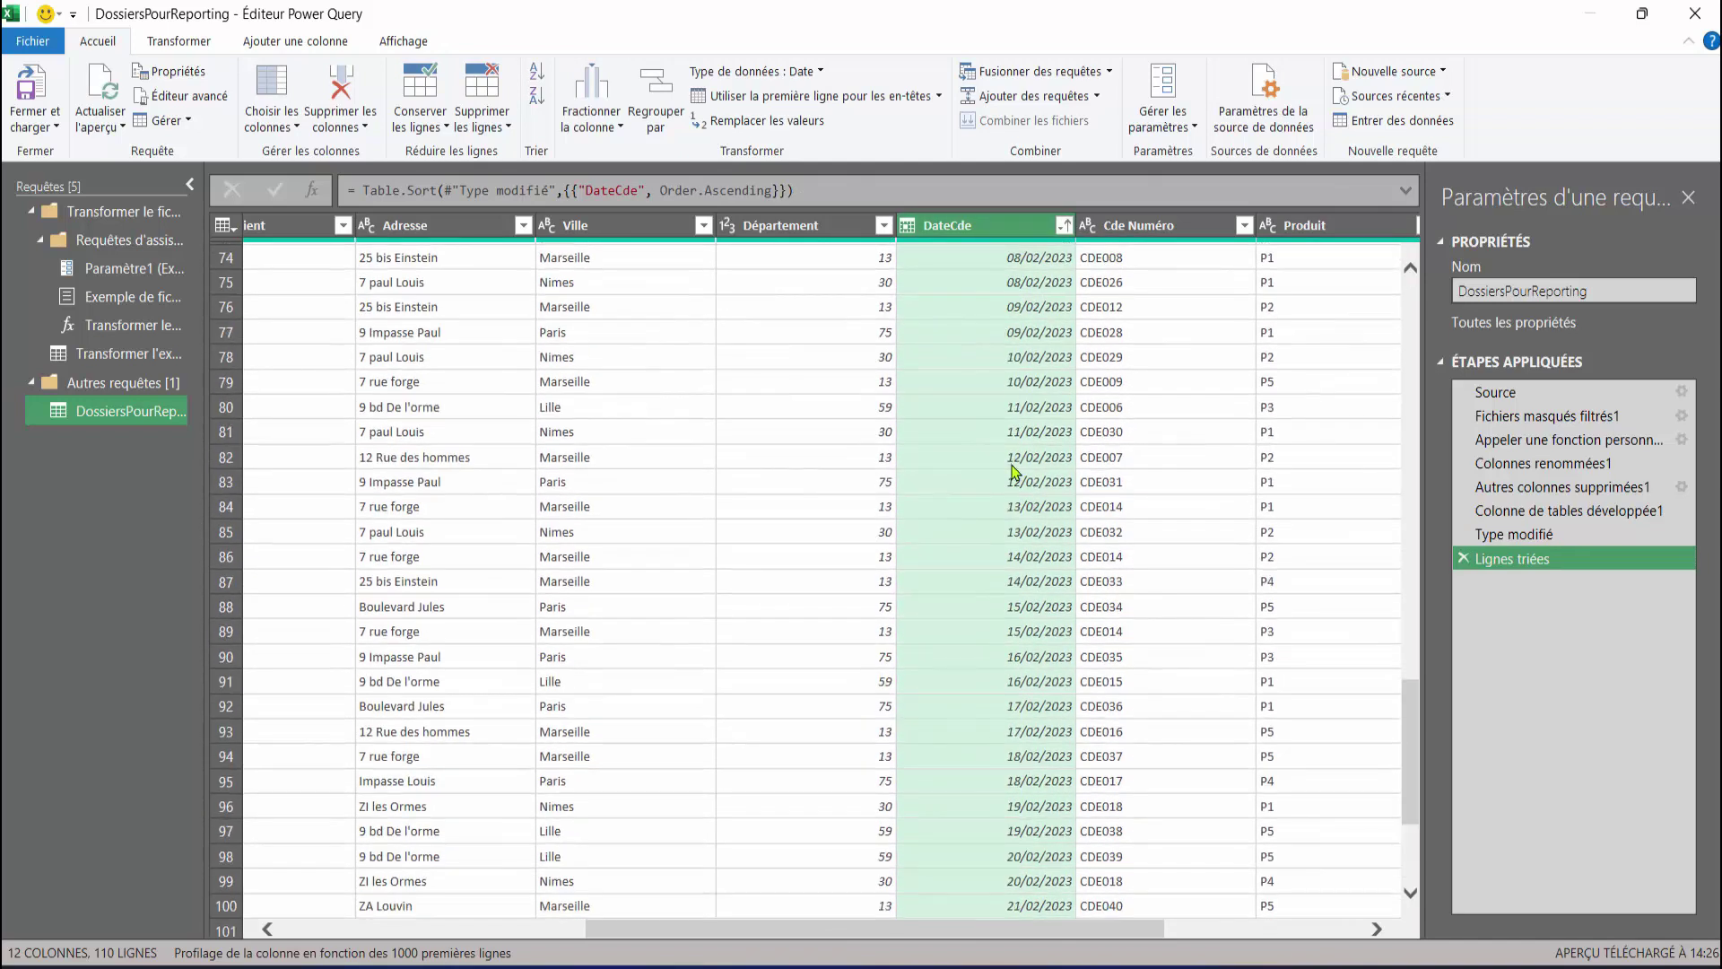
pyautogui.scroll(-7, 1016, 504)
pyautogui.scroll(5, 1013, 498)
pyautogui.scroll(12, 1000, 484)
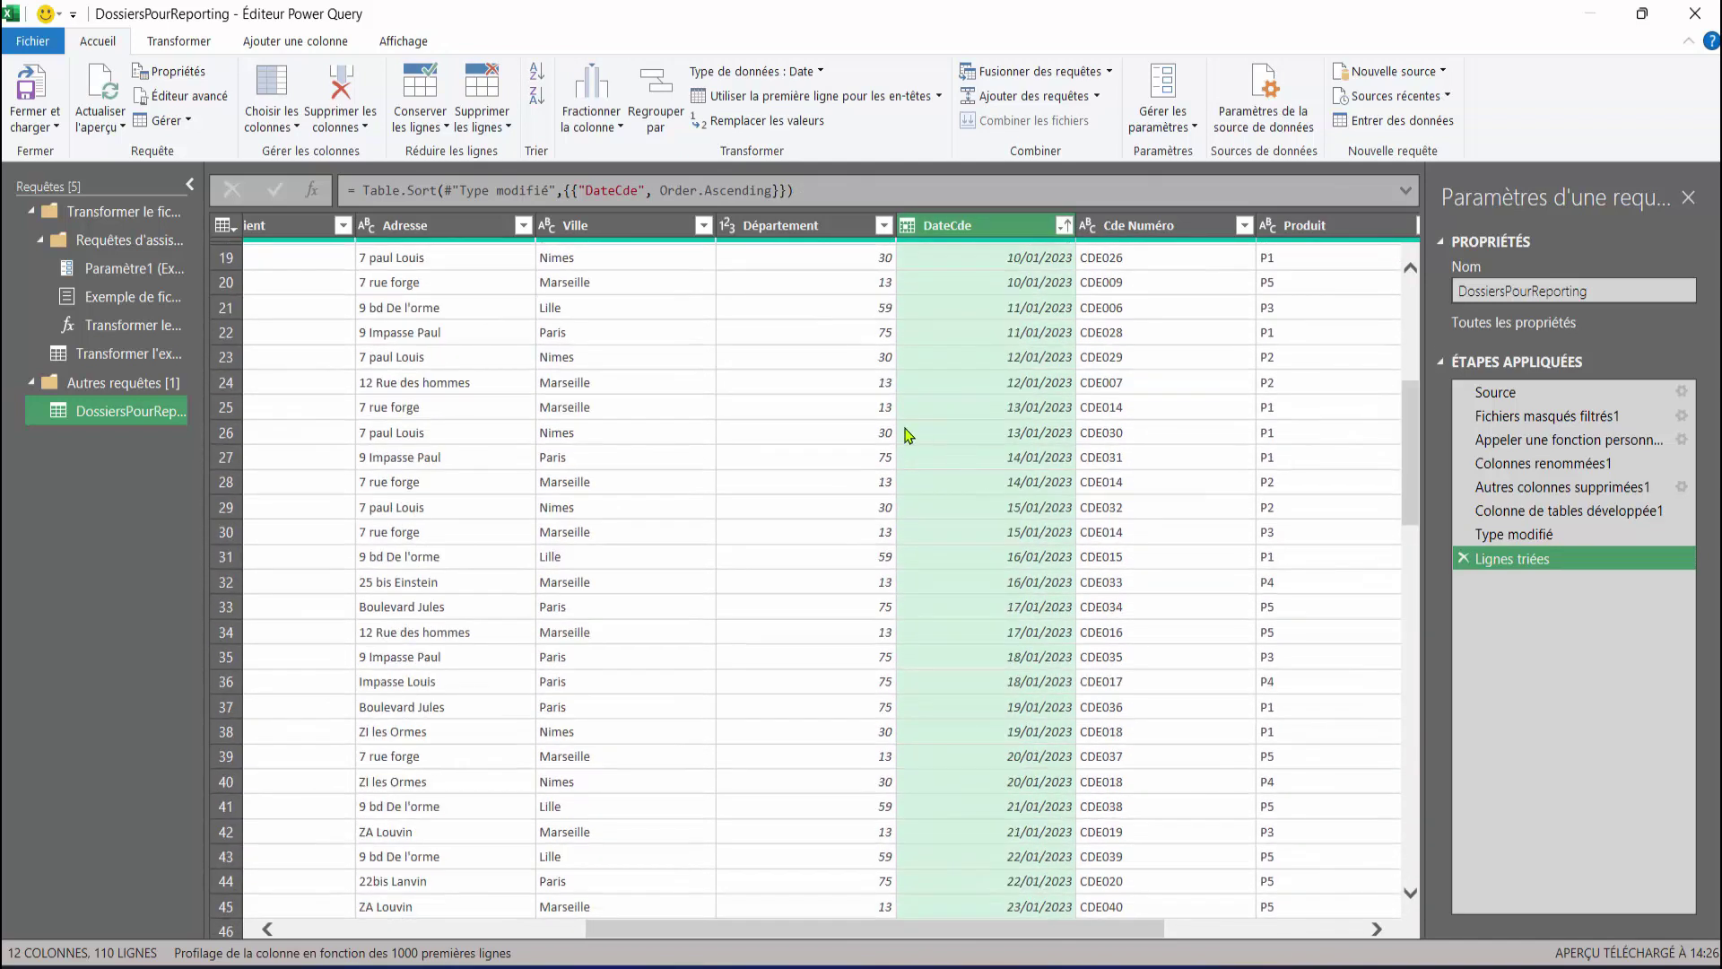
pyautogui.scroll(5, 919, 436)
pyautogui.scroll(5, 919, 436)
pyautogui.moveTo(1049, 933); pyautogui.dragTo(711, 935)
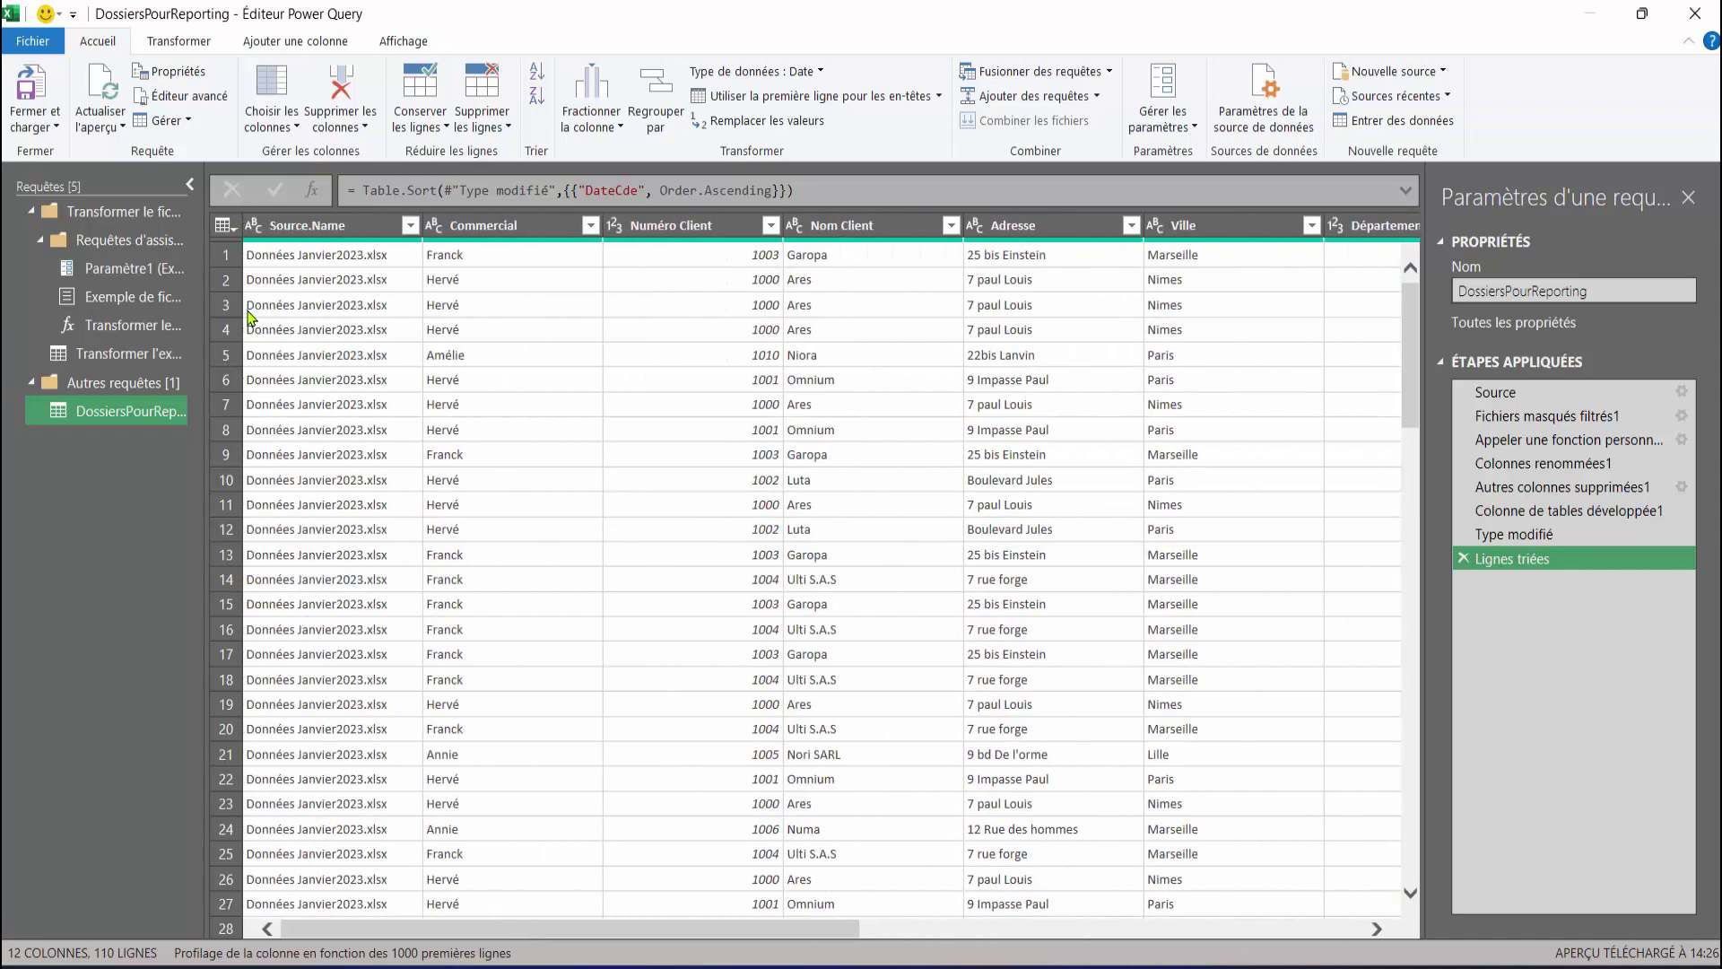
# Remove the Source.Name column, leaving 11 columns and 110 rows.
pyautogui.click(291, 226)
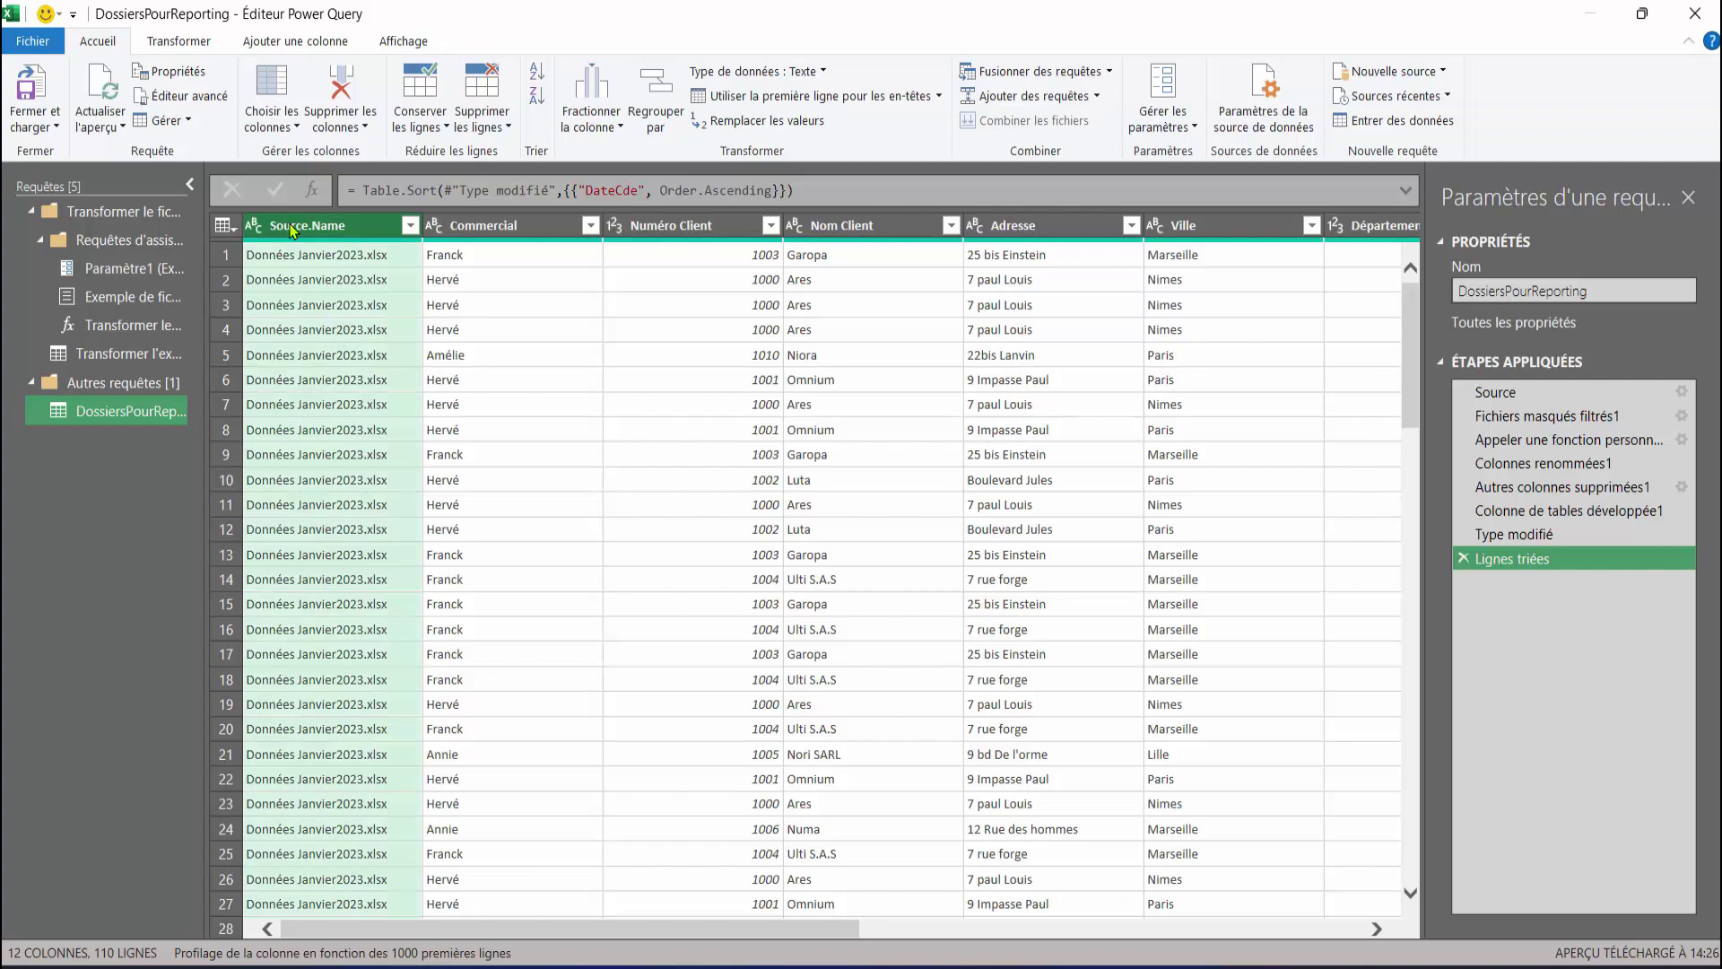
pyautogui.rightClick(292, 227)
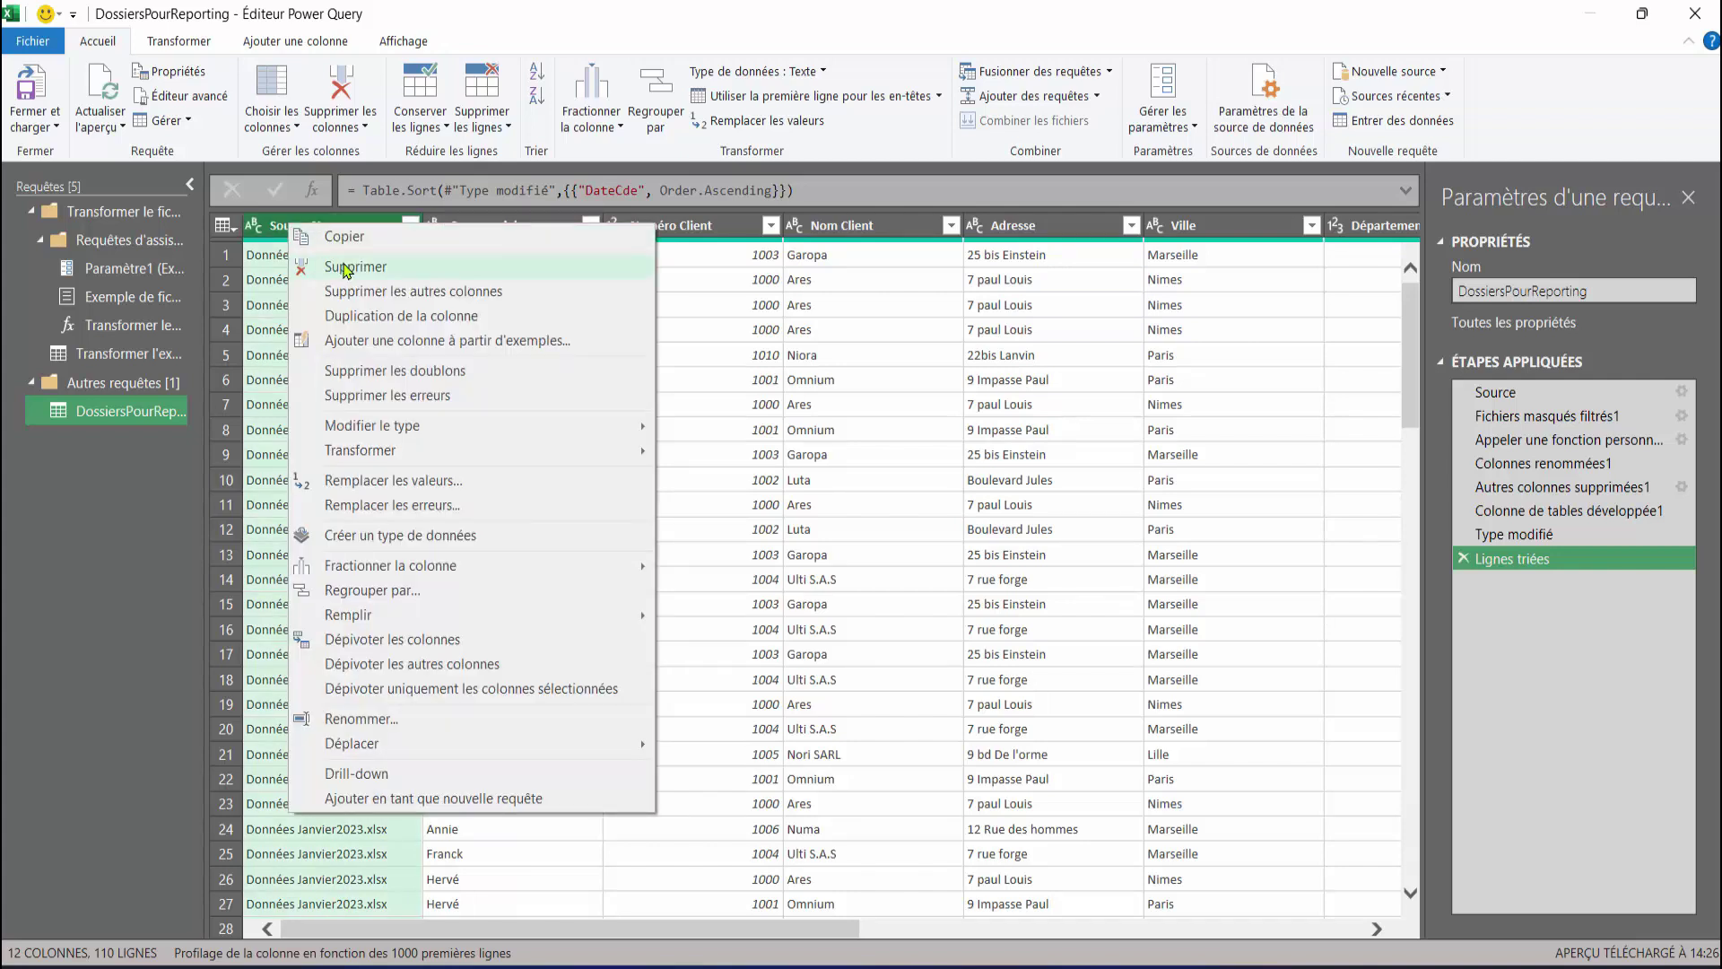
pyautogui.click(346, 267)
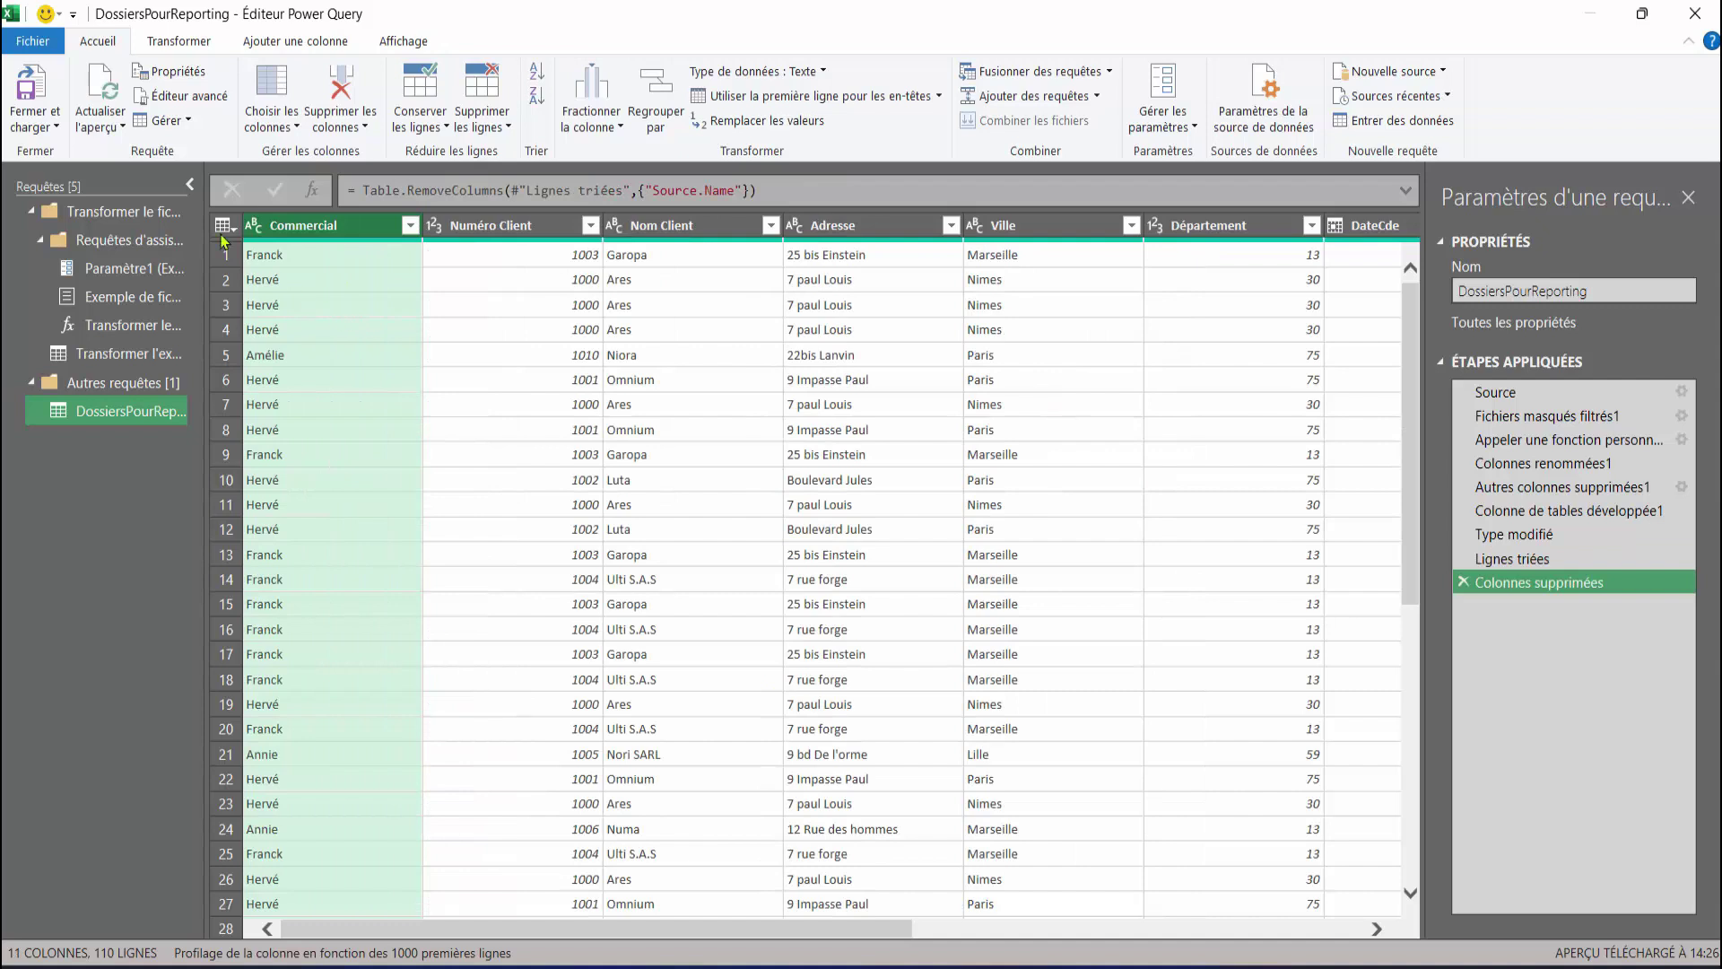
pyautogui.click(48, 127)
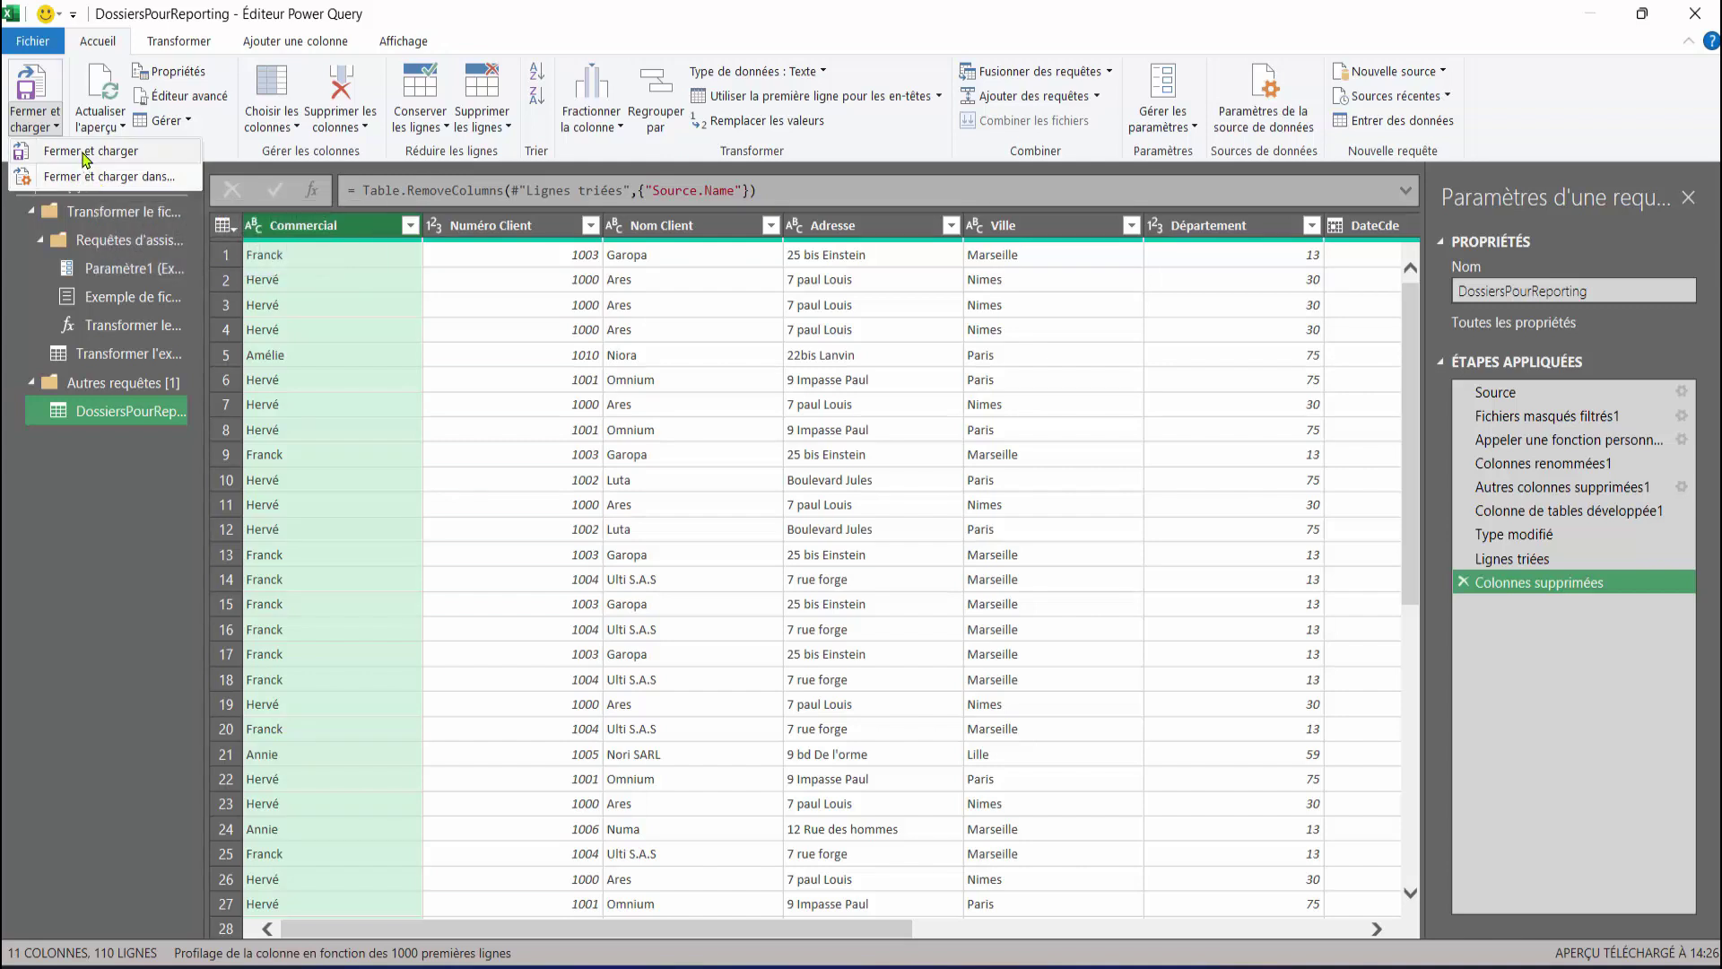
# Load the query into the workbook as a table and scroll through the loaded rows.
pyautogui.click(85, 153)
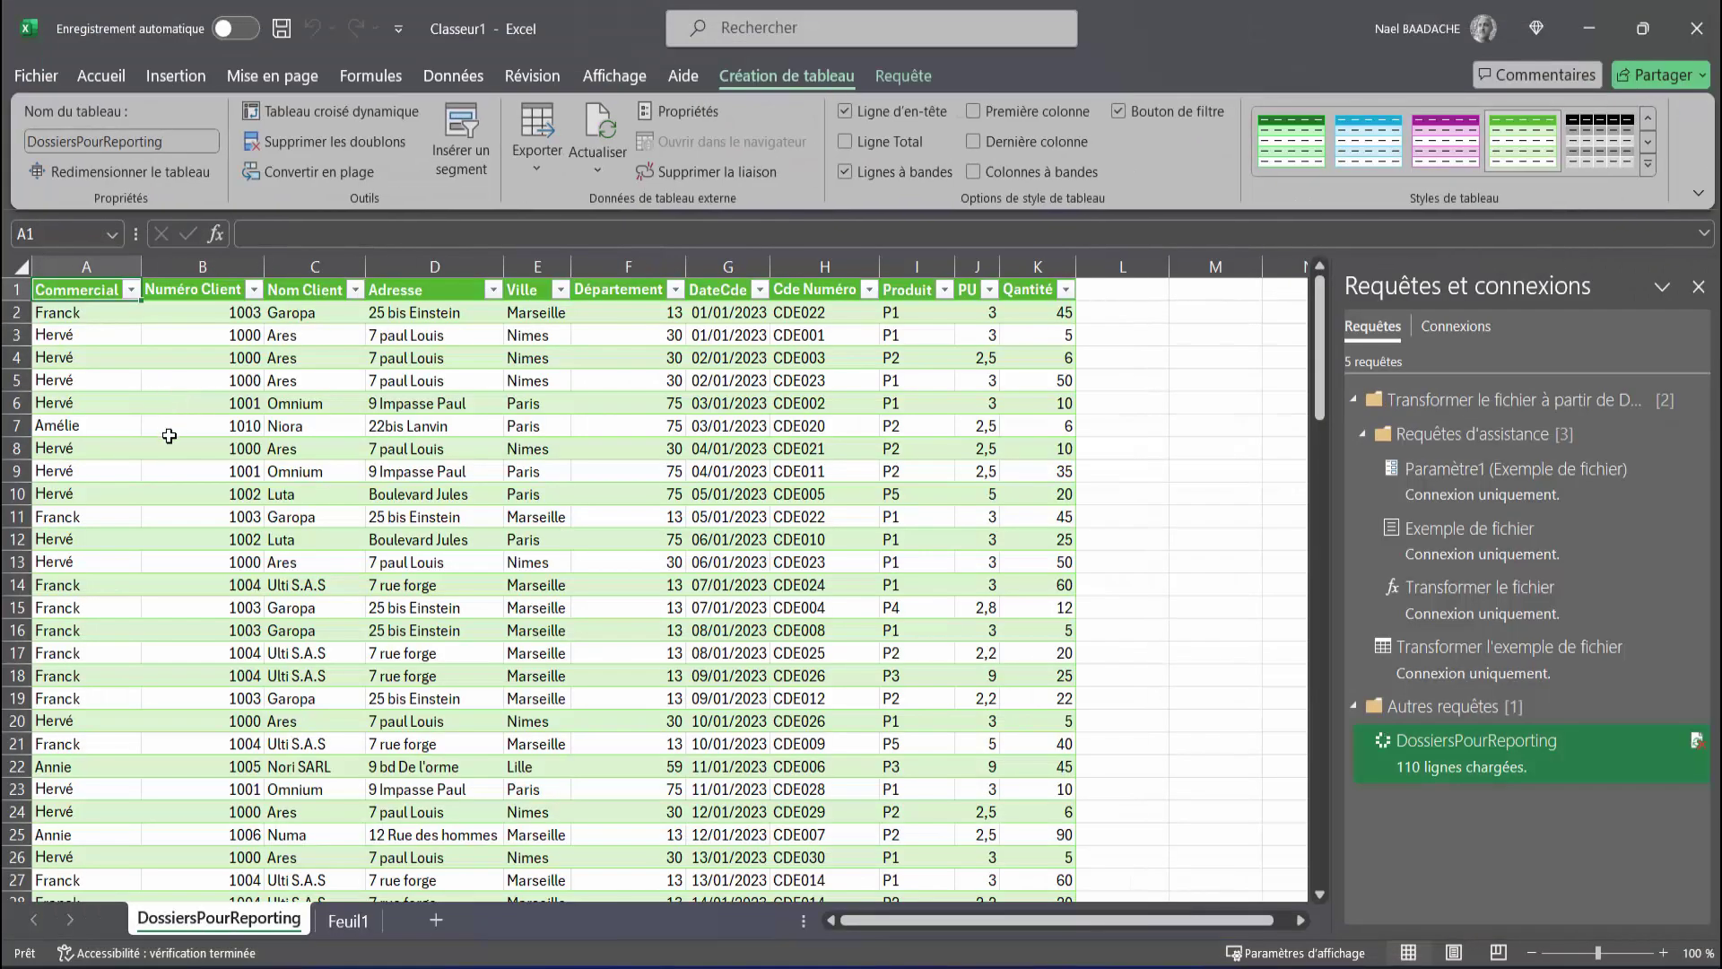
pyautogui.click(165, 439)
pyautogui.click(727, 310)
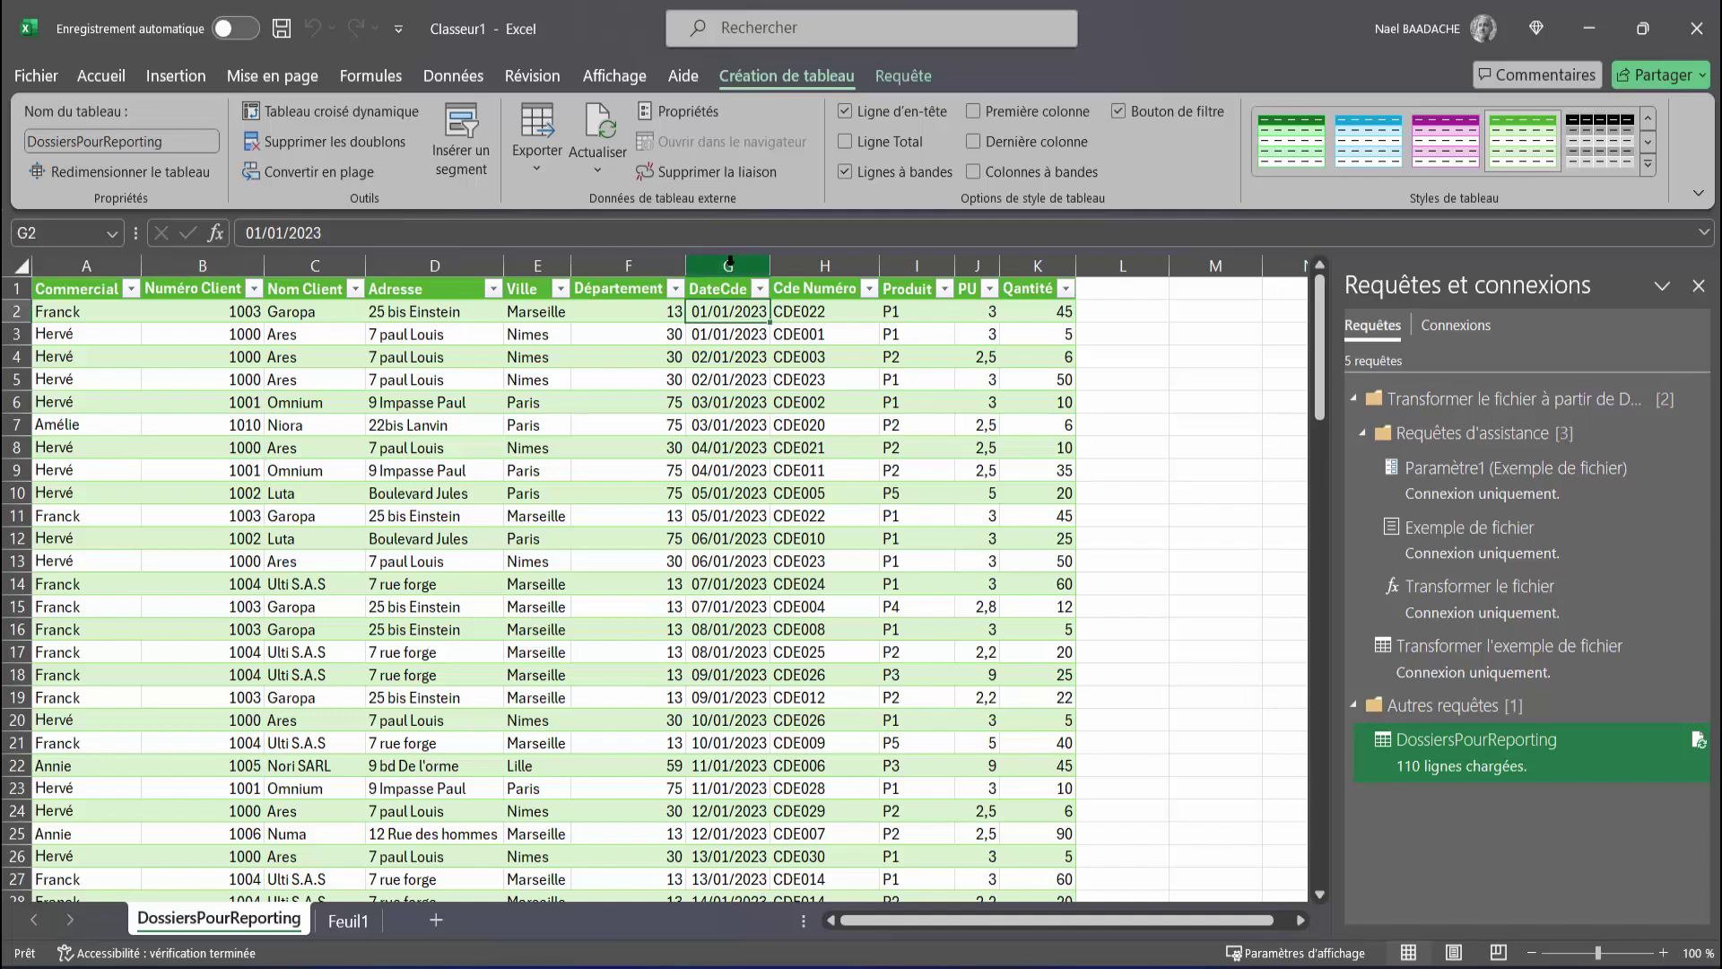
pyautogui.scroll(-9, 737, 363)
pyautogui.scroll(-6, 738, 363)
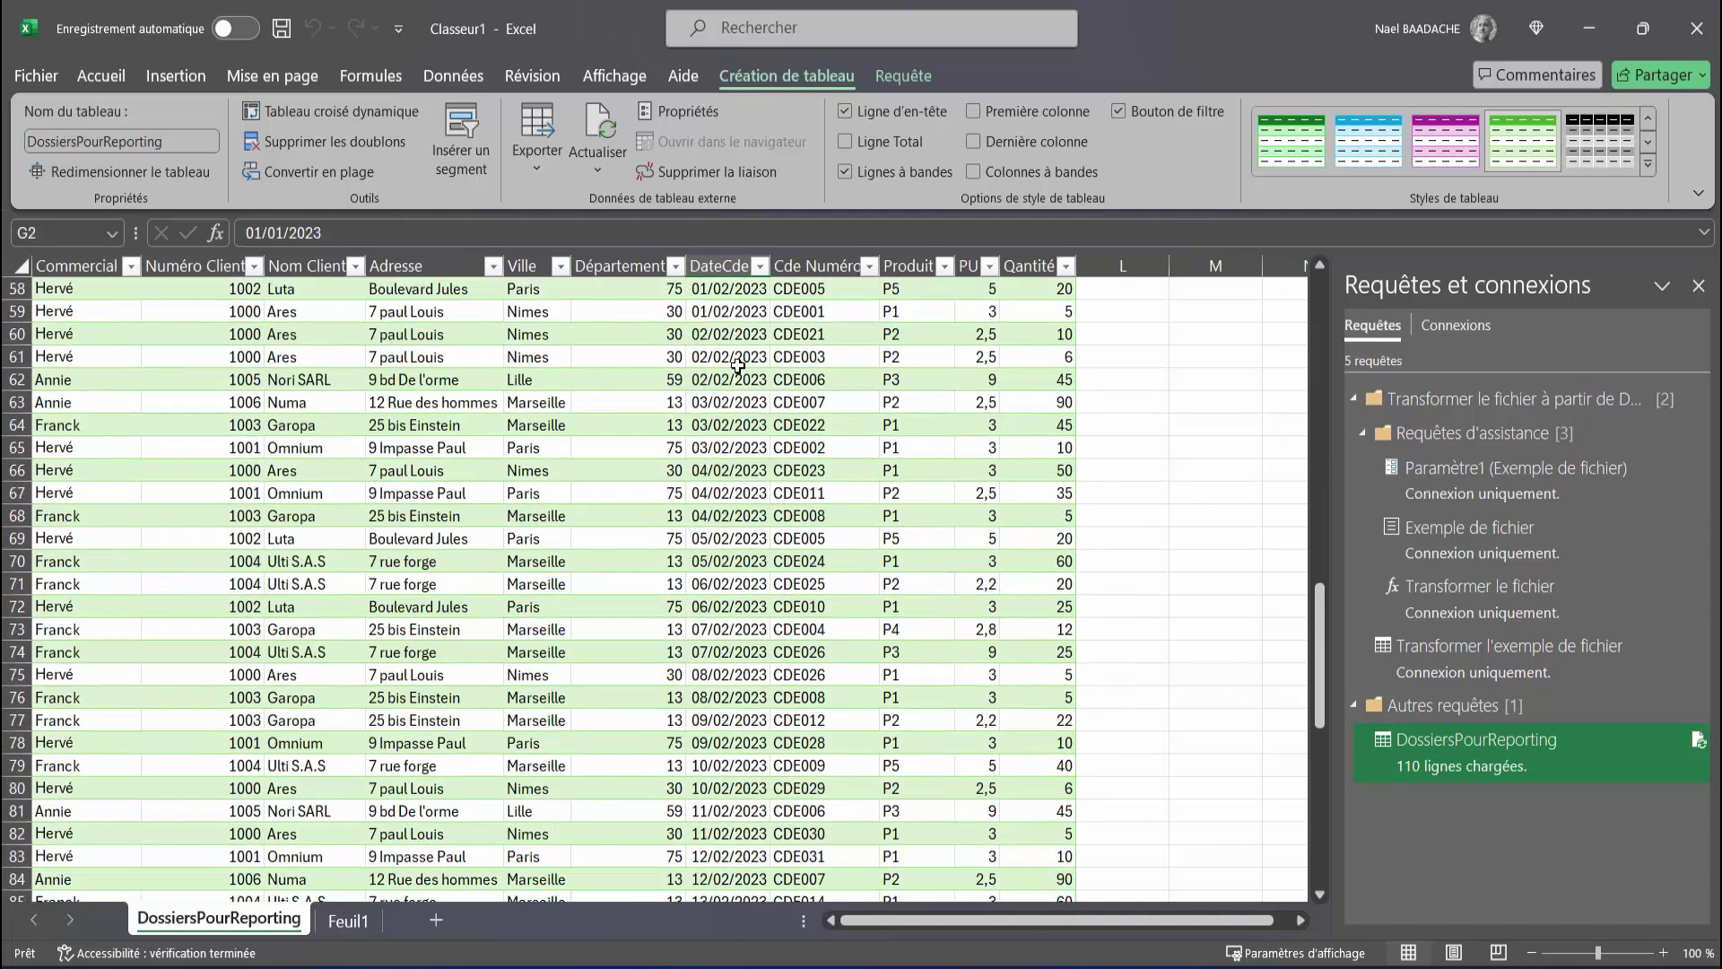
pyautogui.scroll(-6, 733, 413)
pyautogui.scroll(-7, 725, 619)
pyautogui.scroll(9, 722, 603)
pyautogui.scroll(9, 722, 603)
pyautogui.scroll(10, 722, 603)
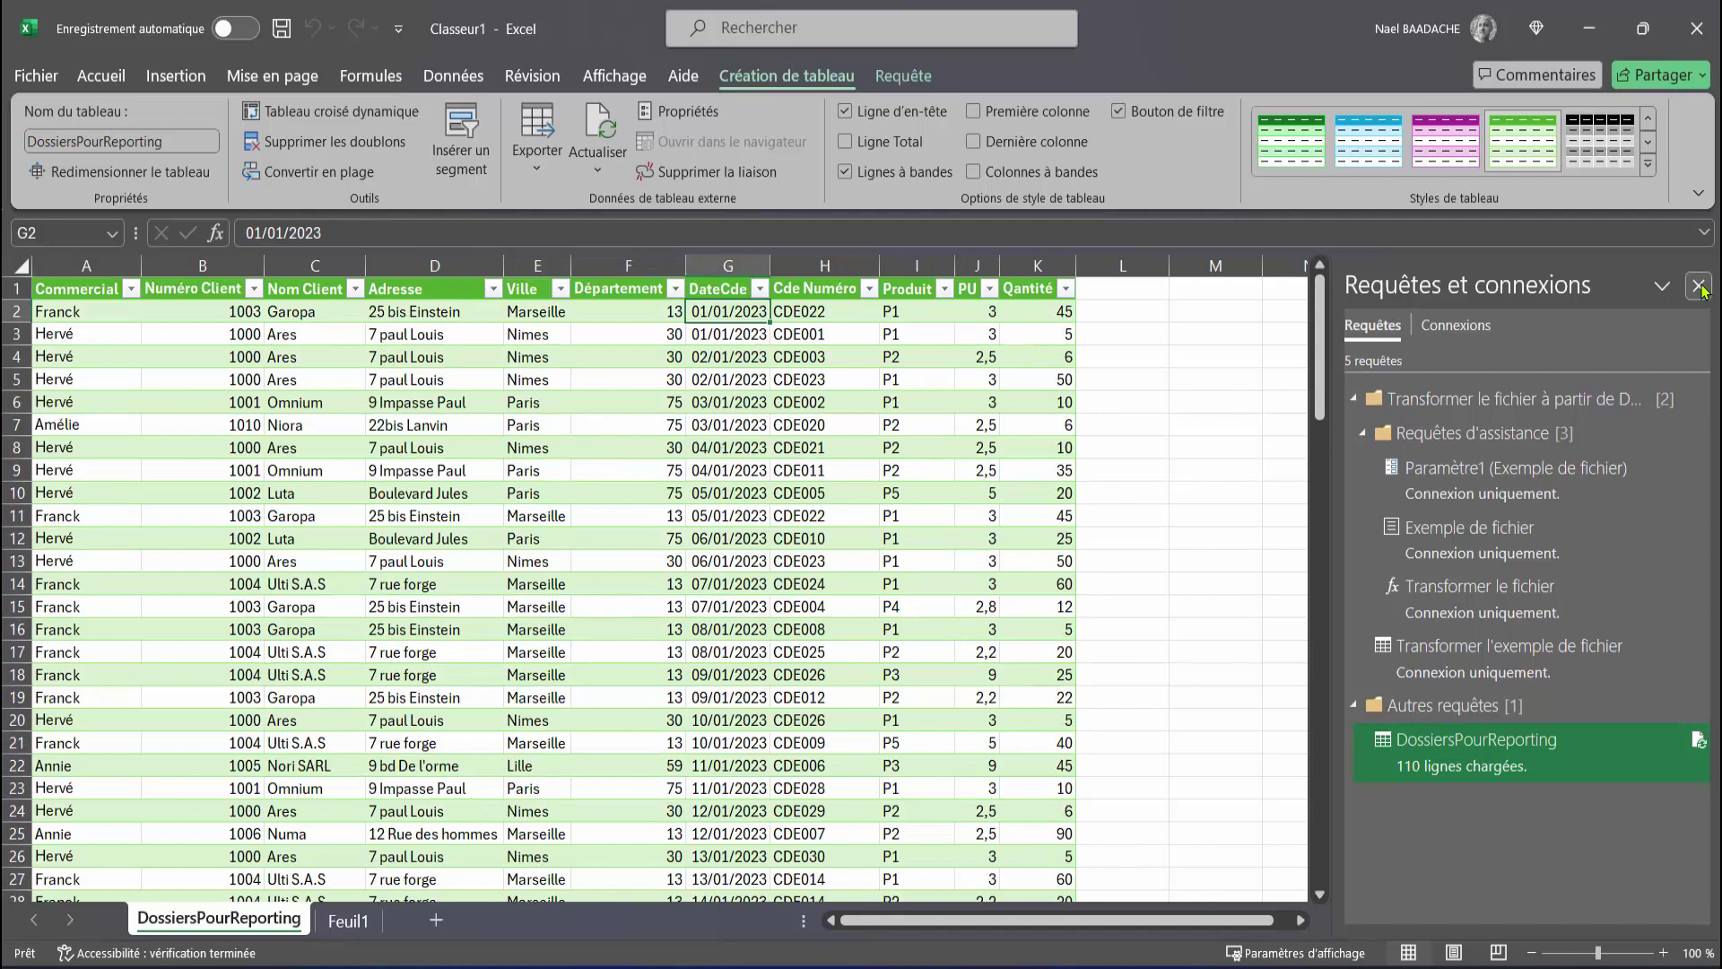
pyautogui.click(635, 423)
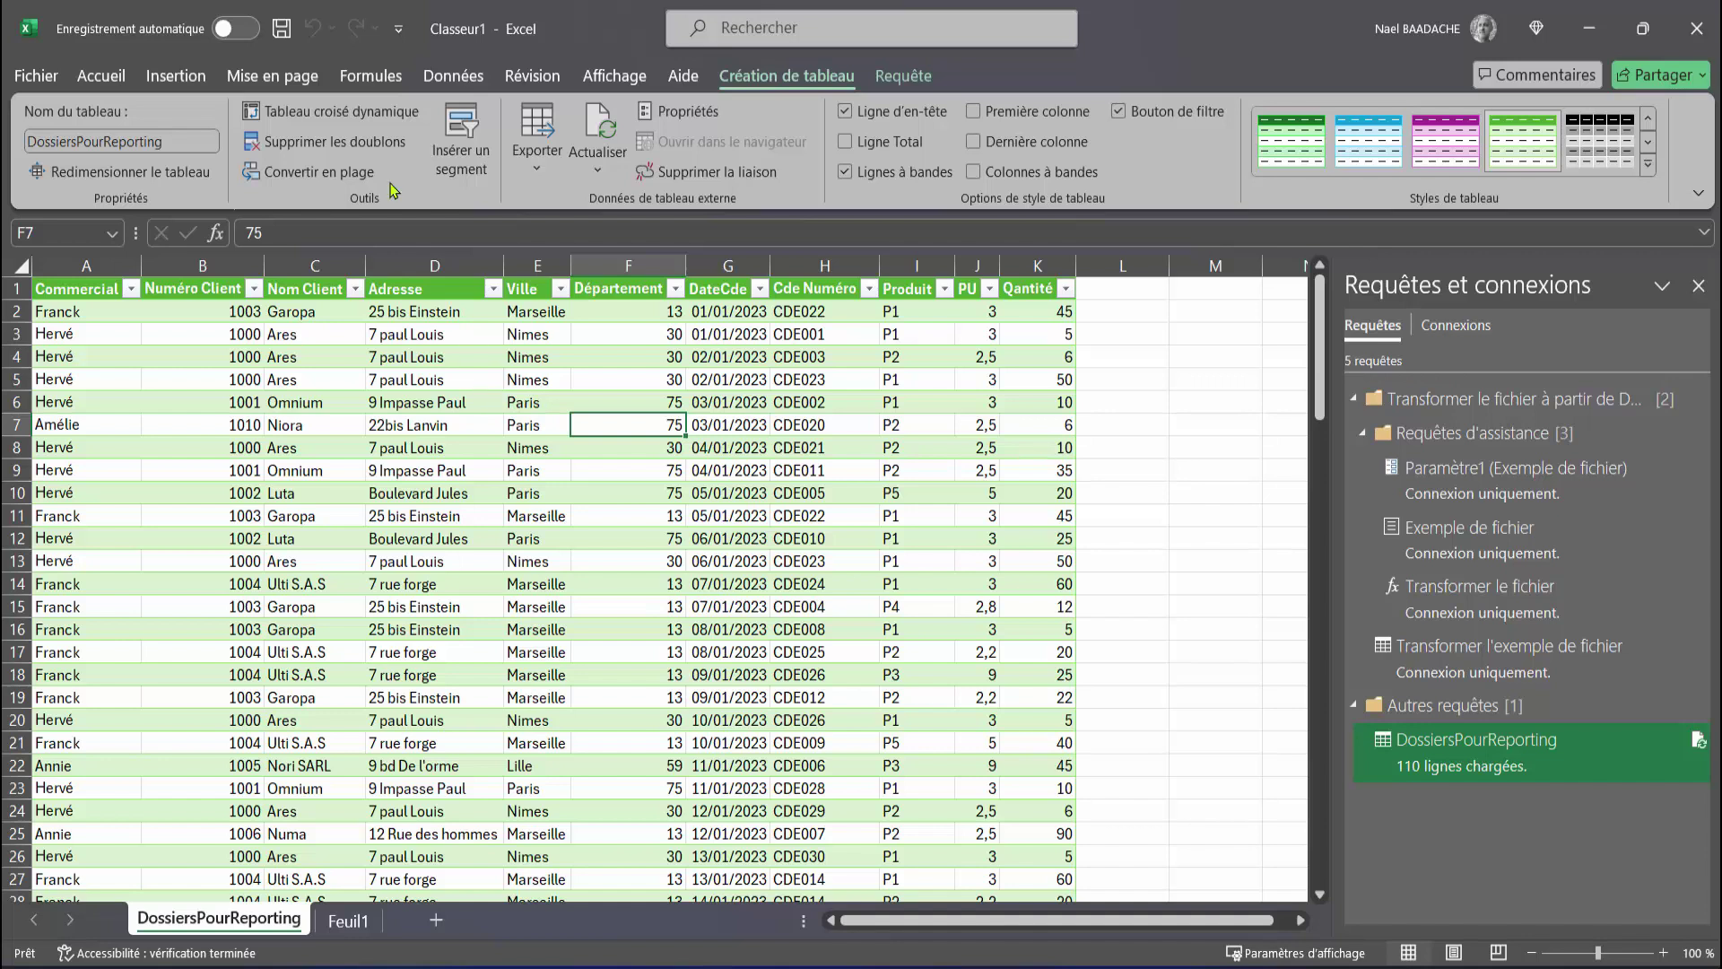
# Reopen the DossiersPourReporting query from Requêtes et connexions and load it back to the sheet.
pyautogui.click(456, 77)
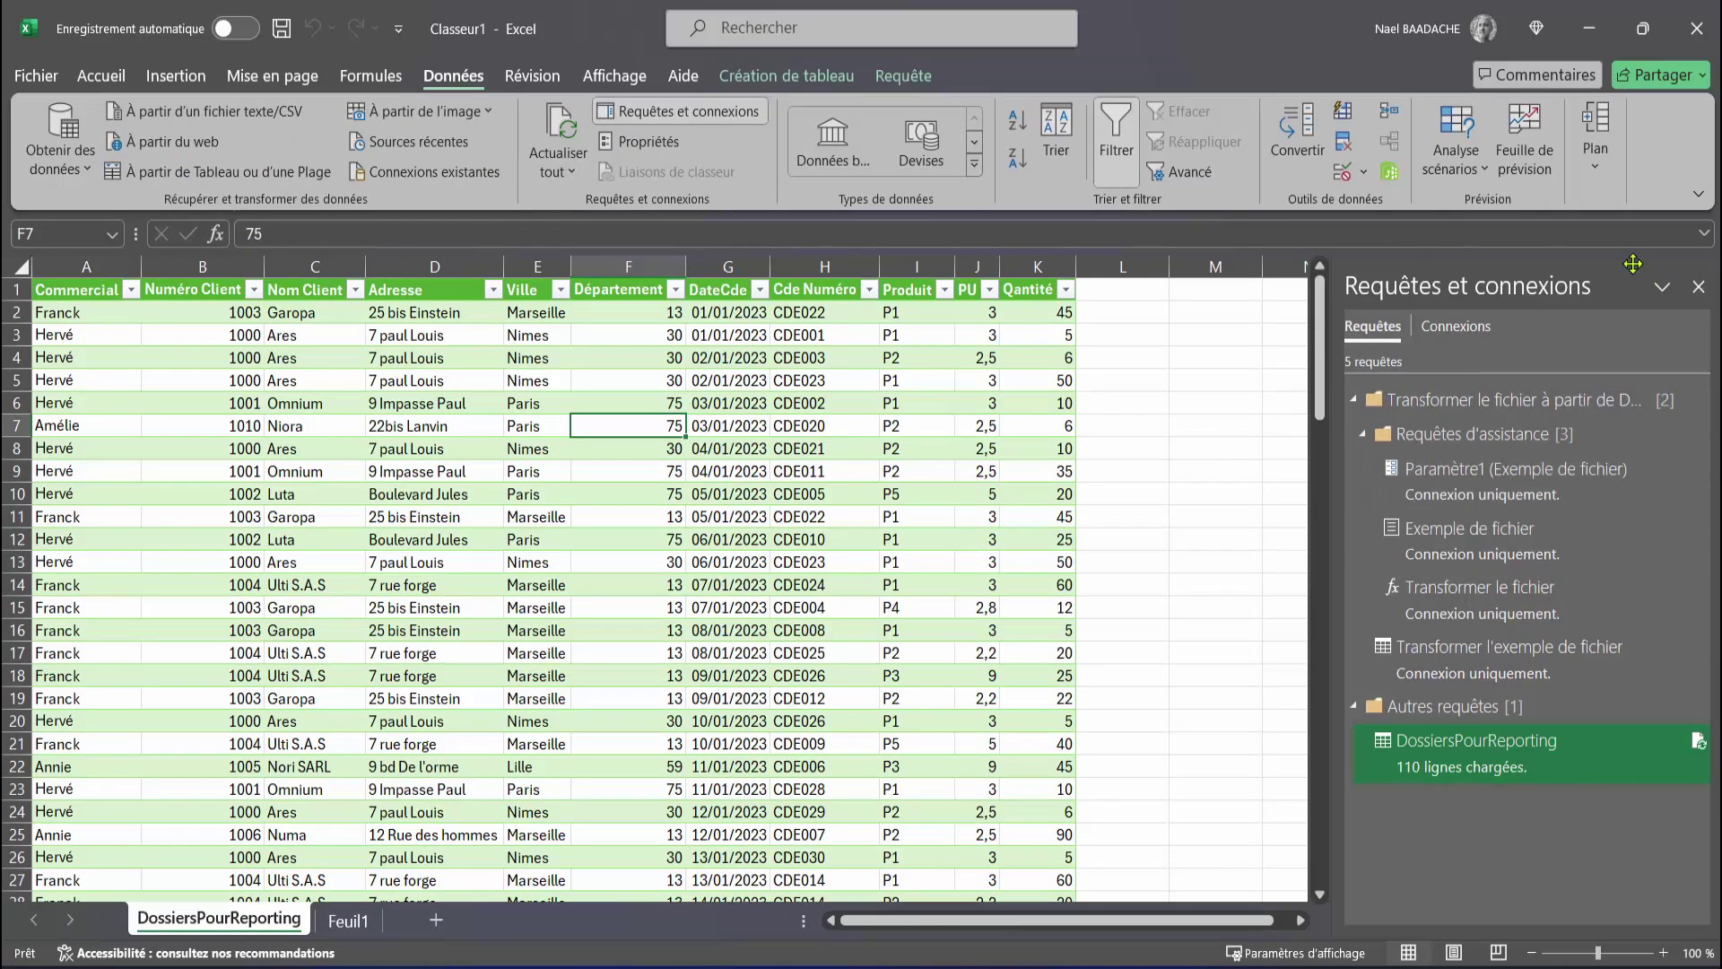
pyautogui.click(1700, 287)
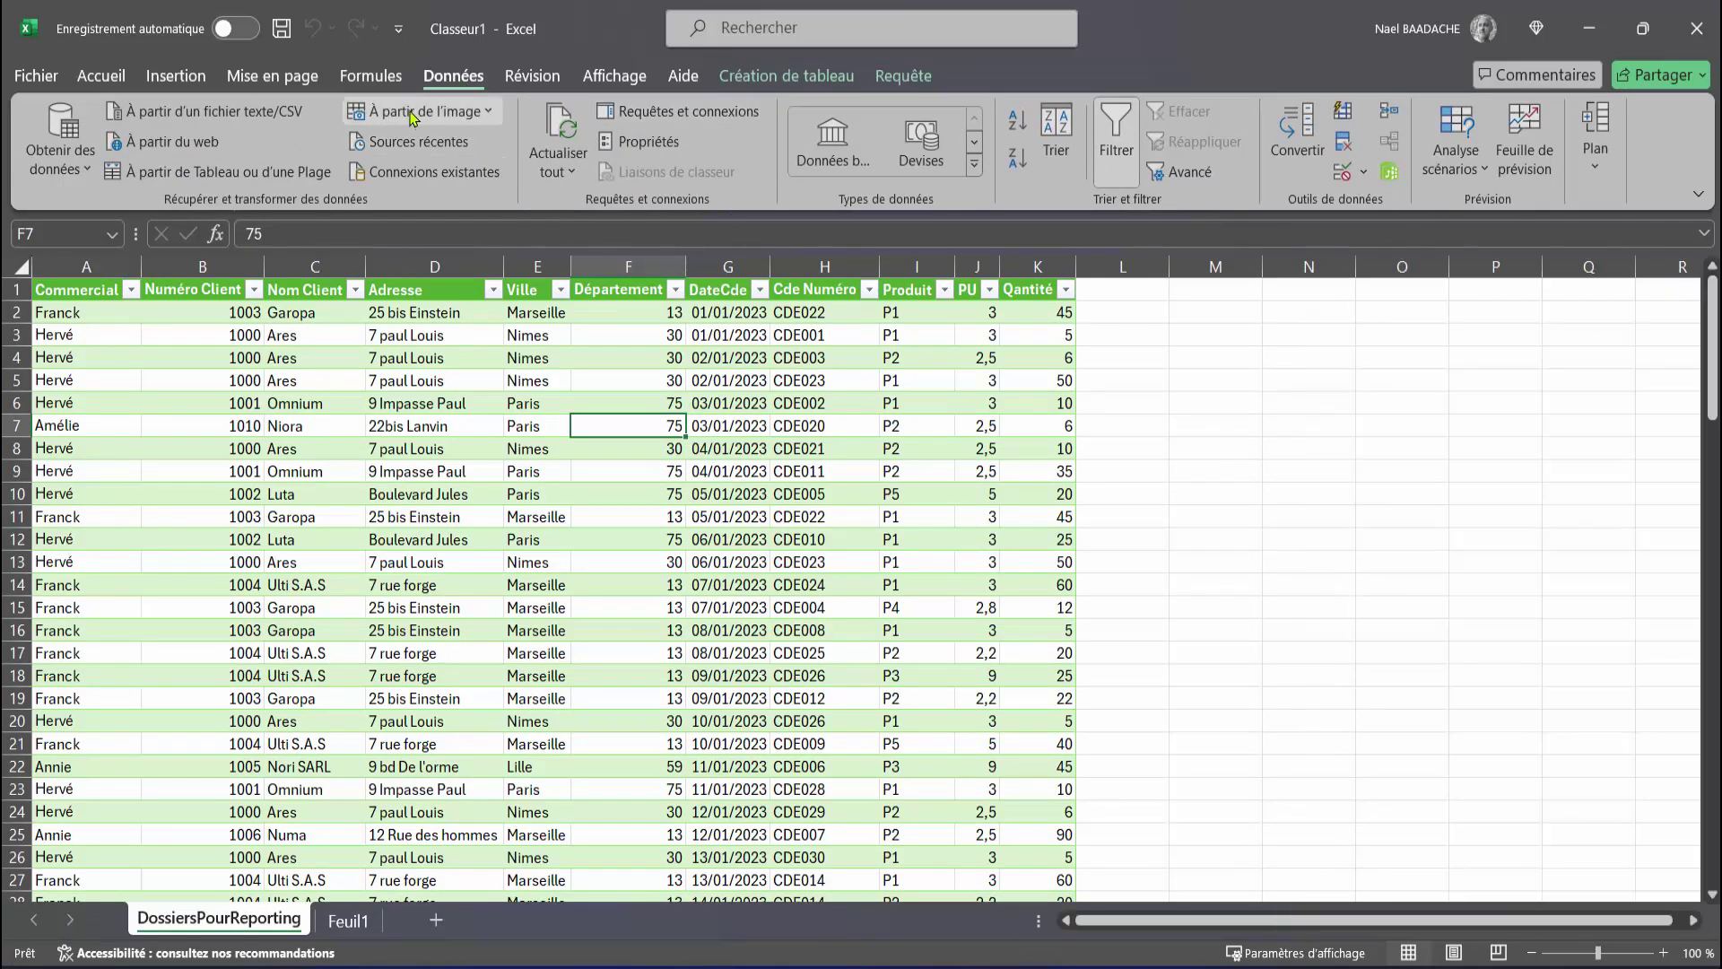
pyautogui.click(657, 116)
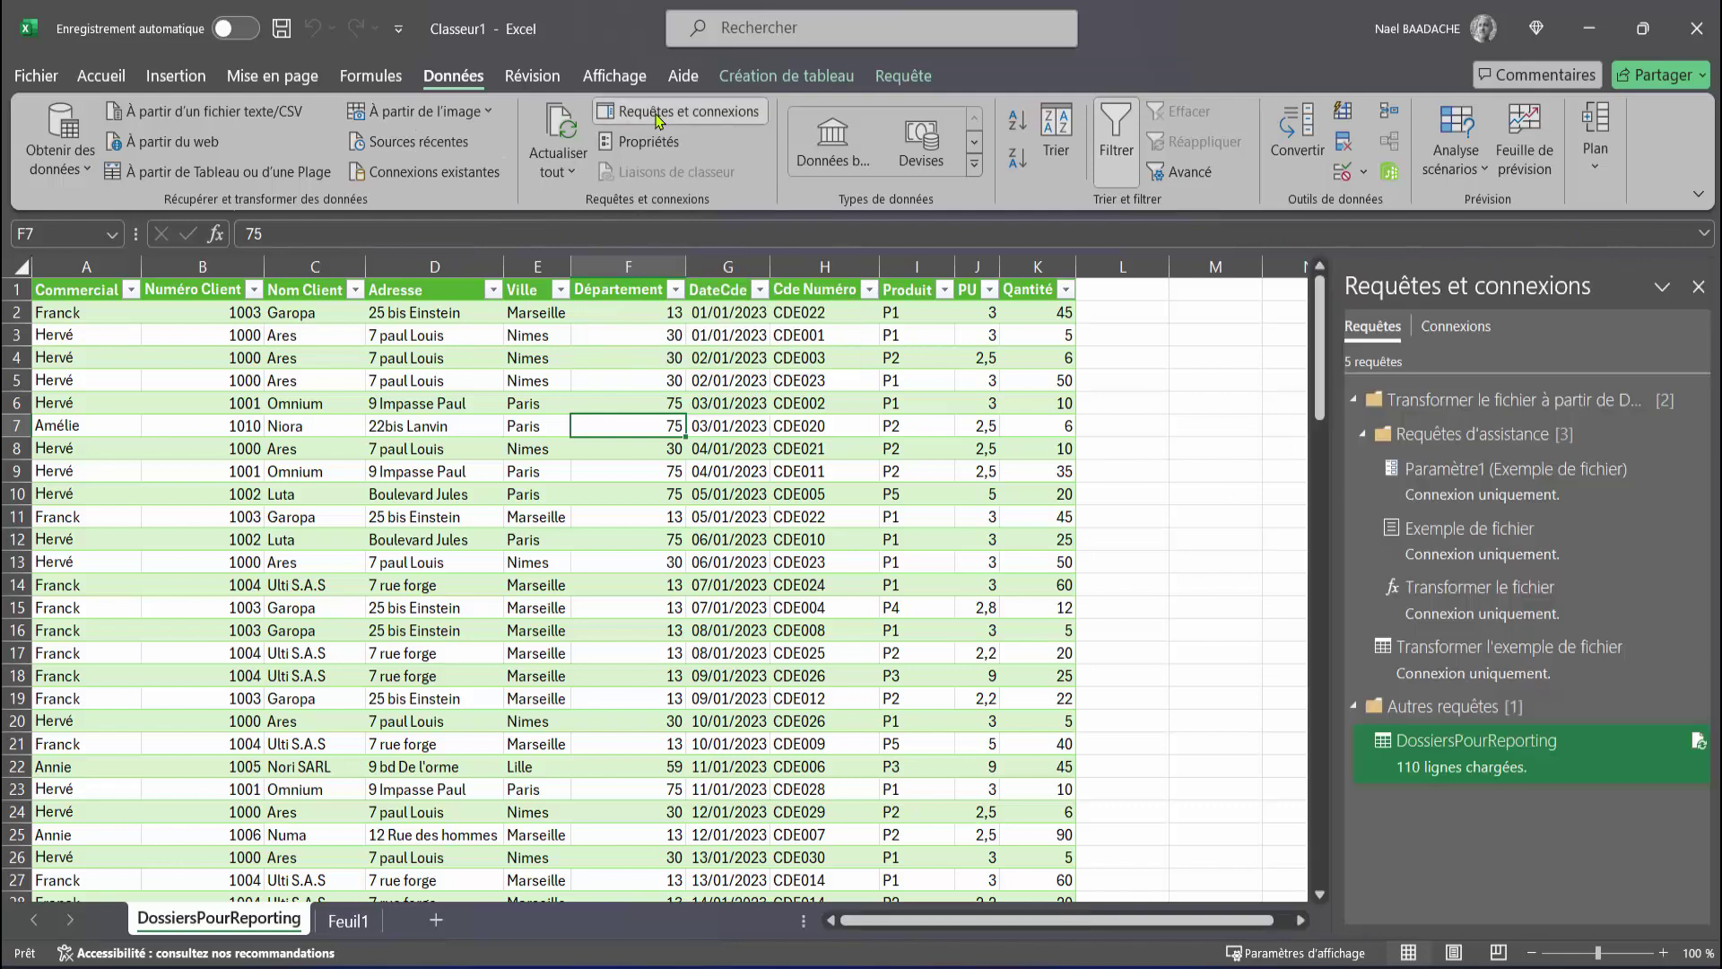
pyautogui.moveTo(1476, 752)
pyautogui.click(908, 933)
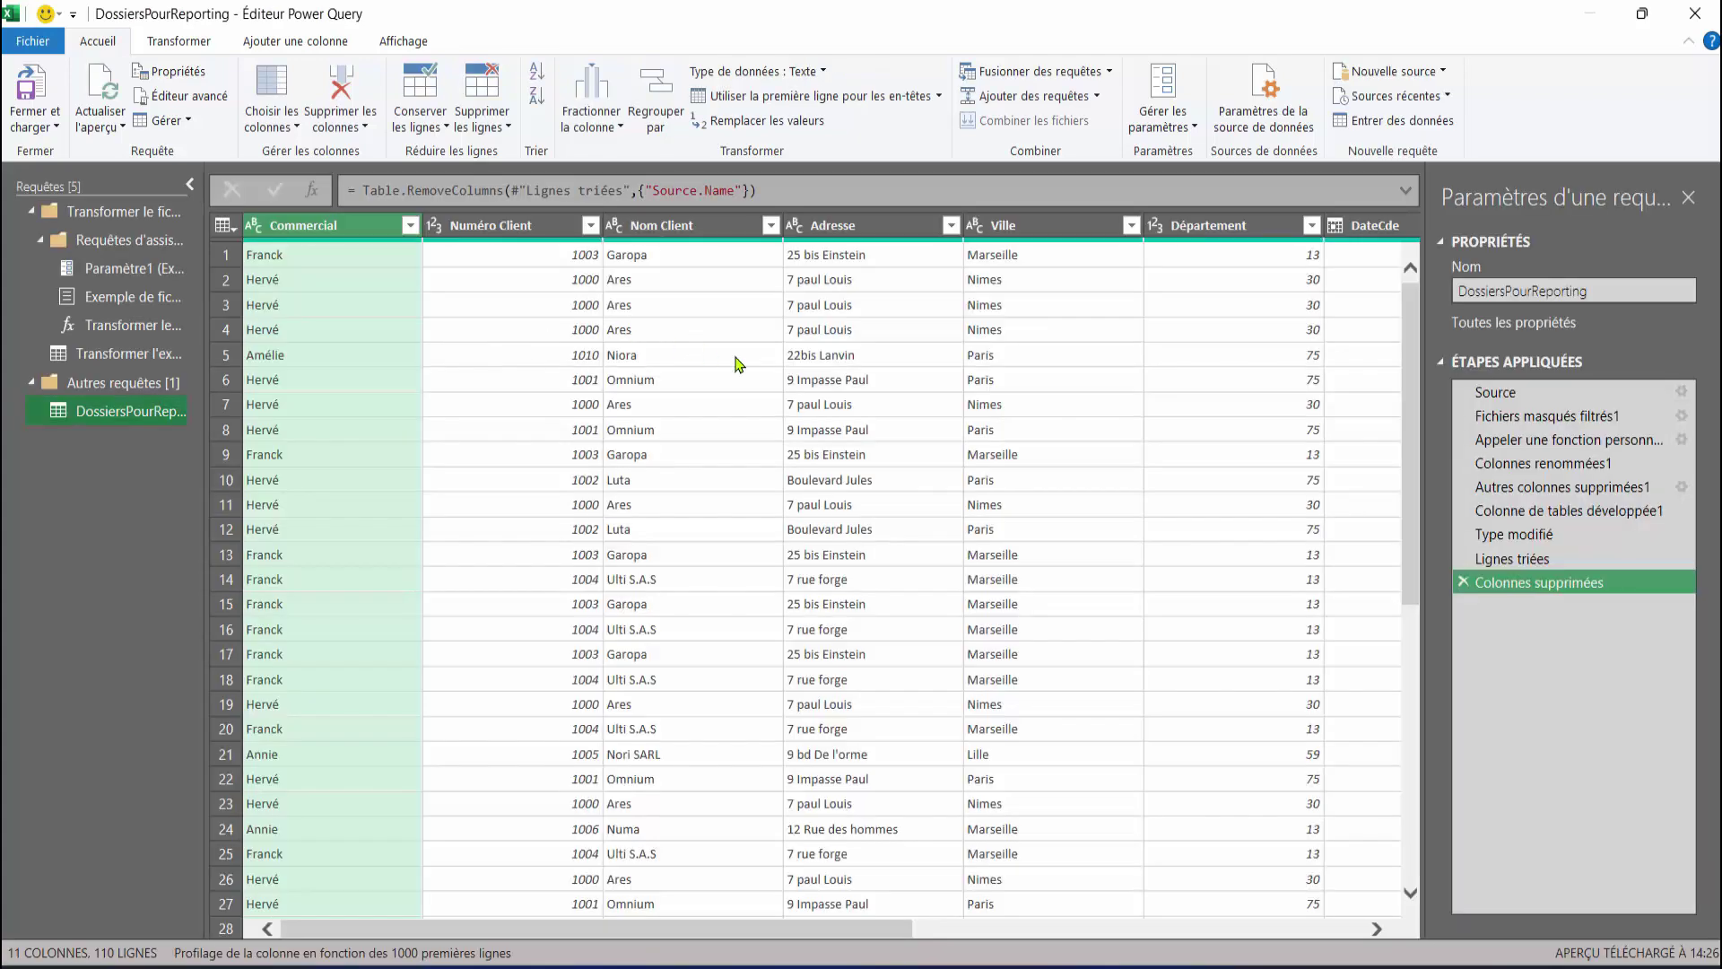
pyautogui.click(32, 90)
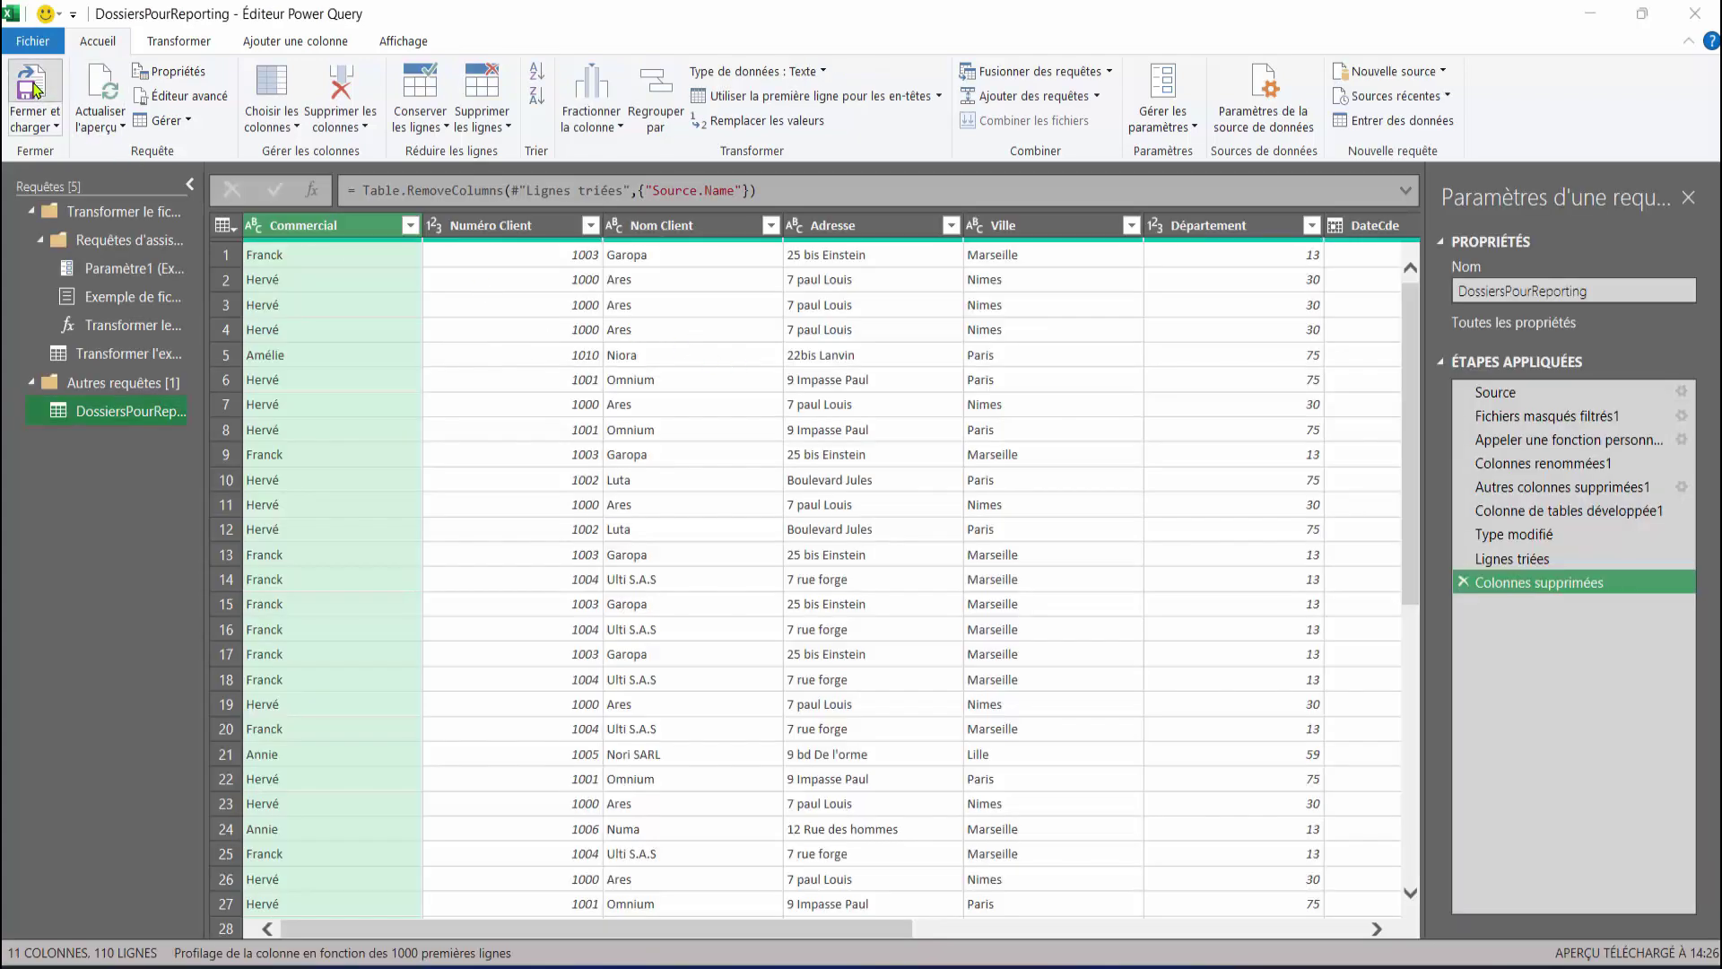
pyautogui.click(373, 450)
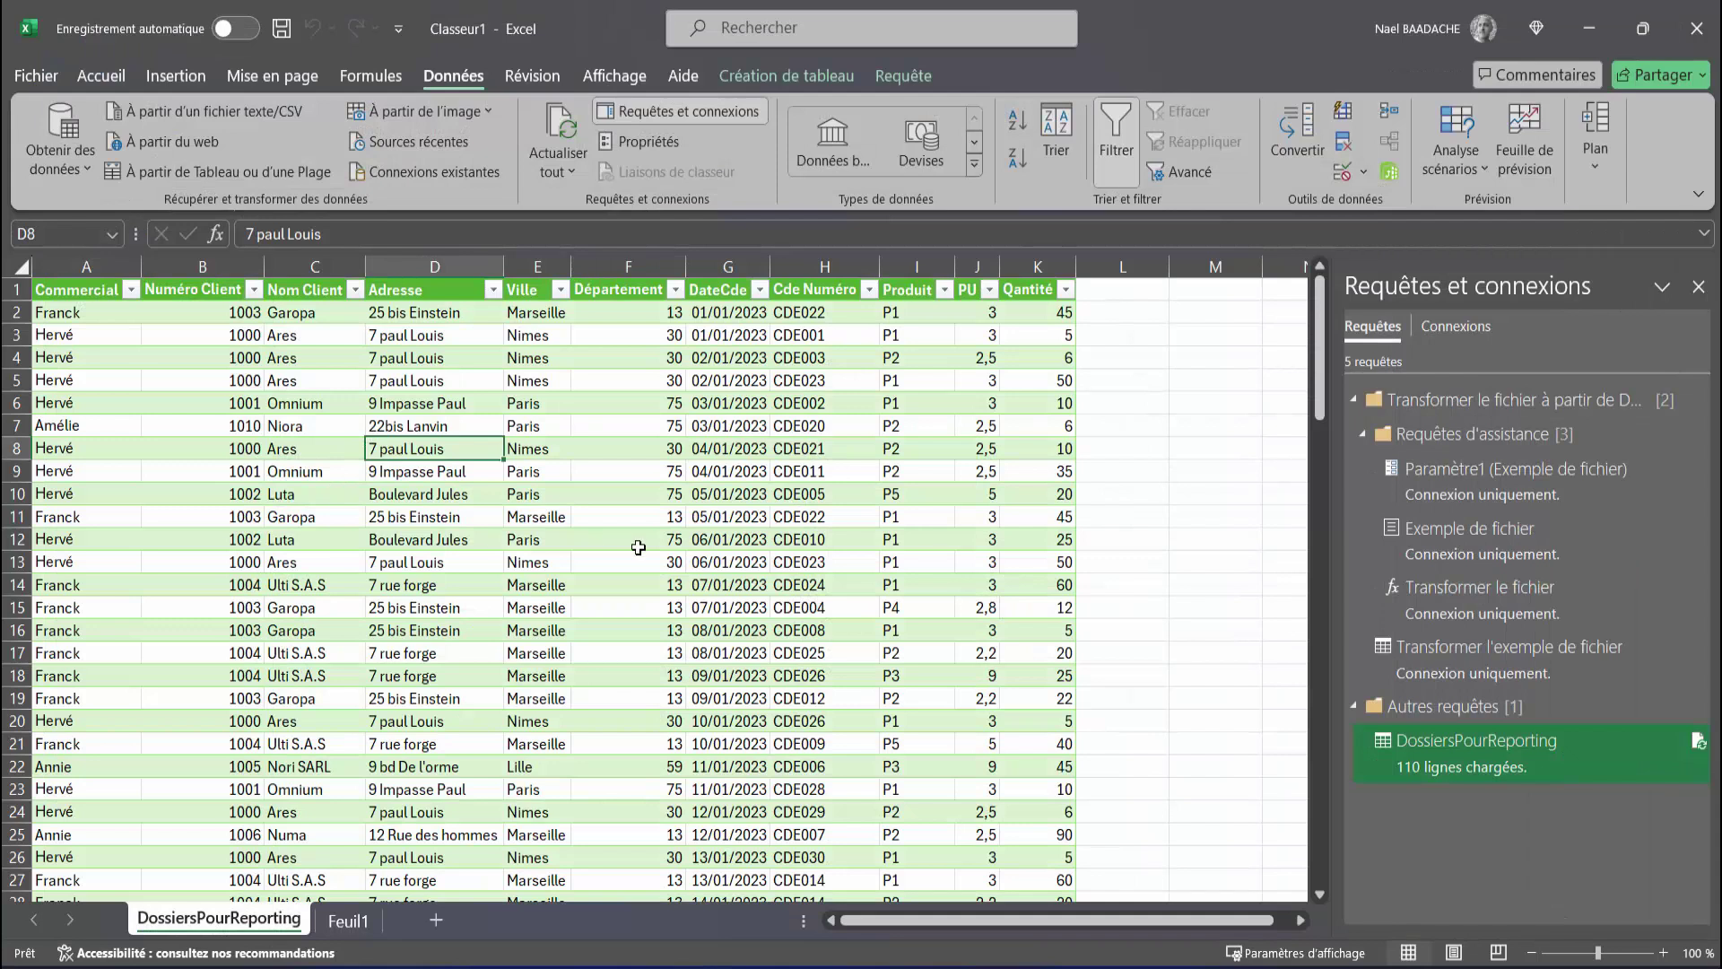
# Insert a pivot table of the DossiersPourReporting table on new sheet Feuil2, with Commercial as rows and DateCde as columns.
pyautogui.click(1699, 287)
pyautogui.click(738, 476)
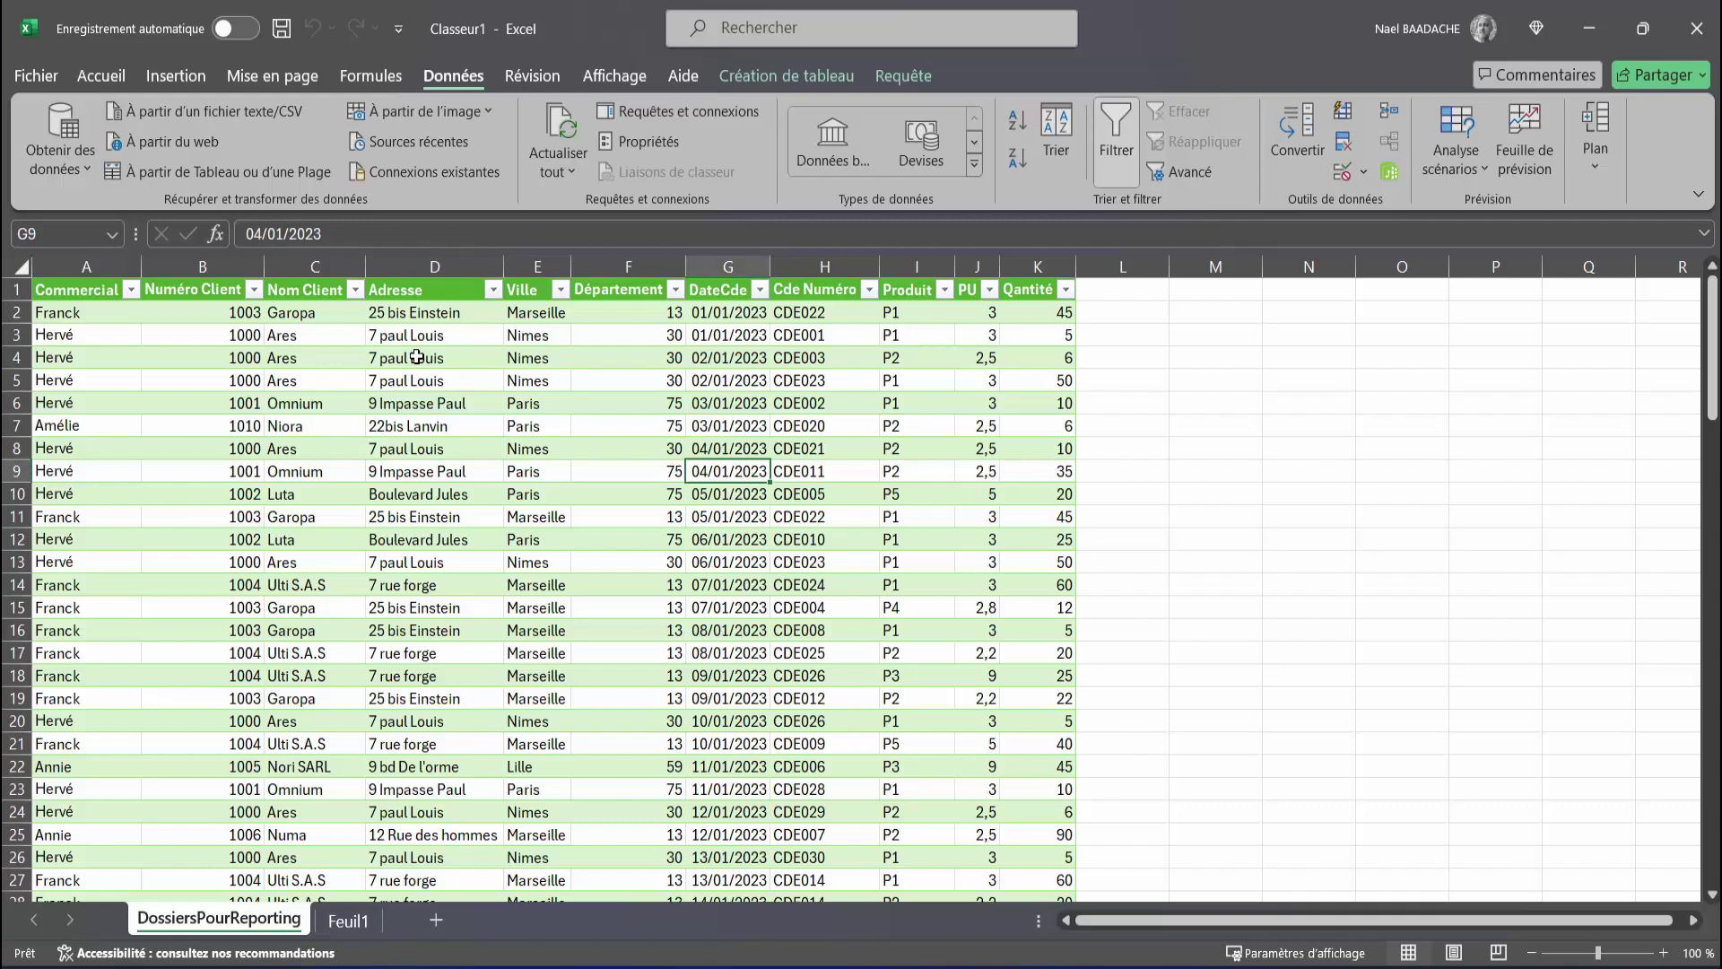
pyautogui.click(184, 76)
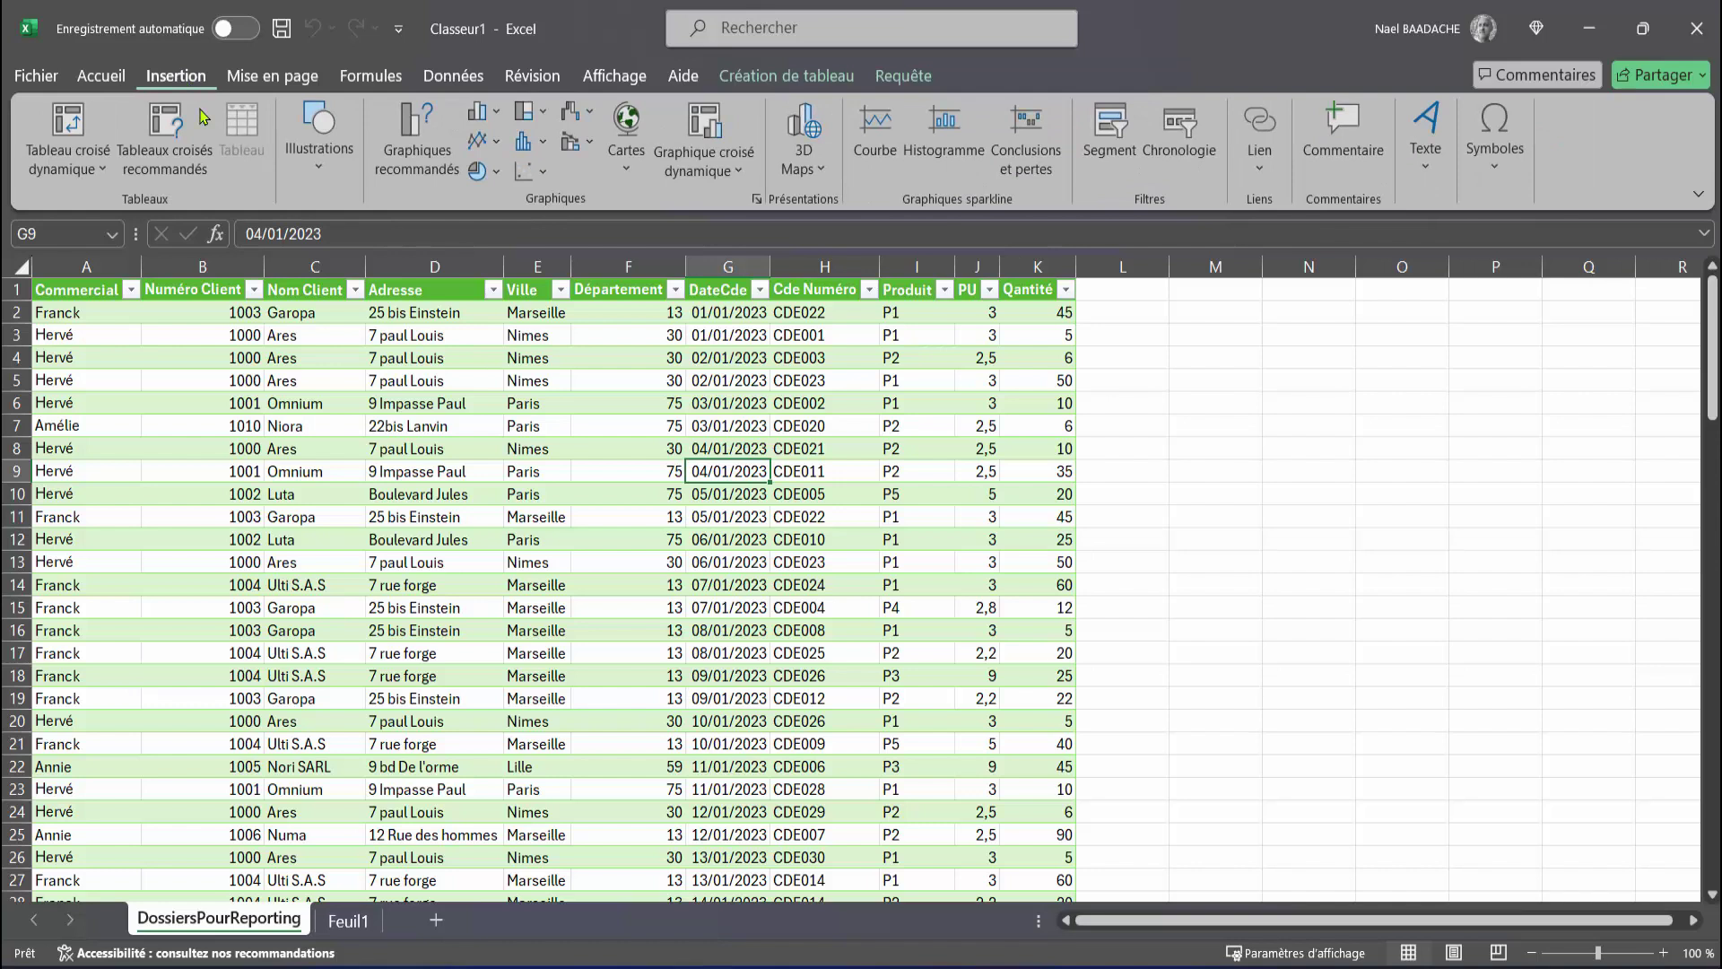
pyautogui.click(93, 170)
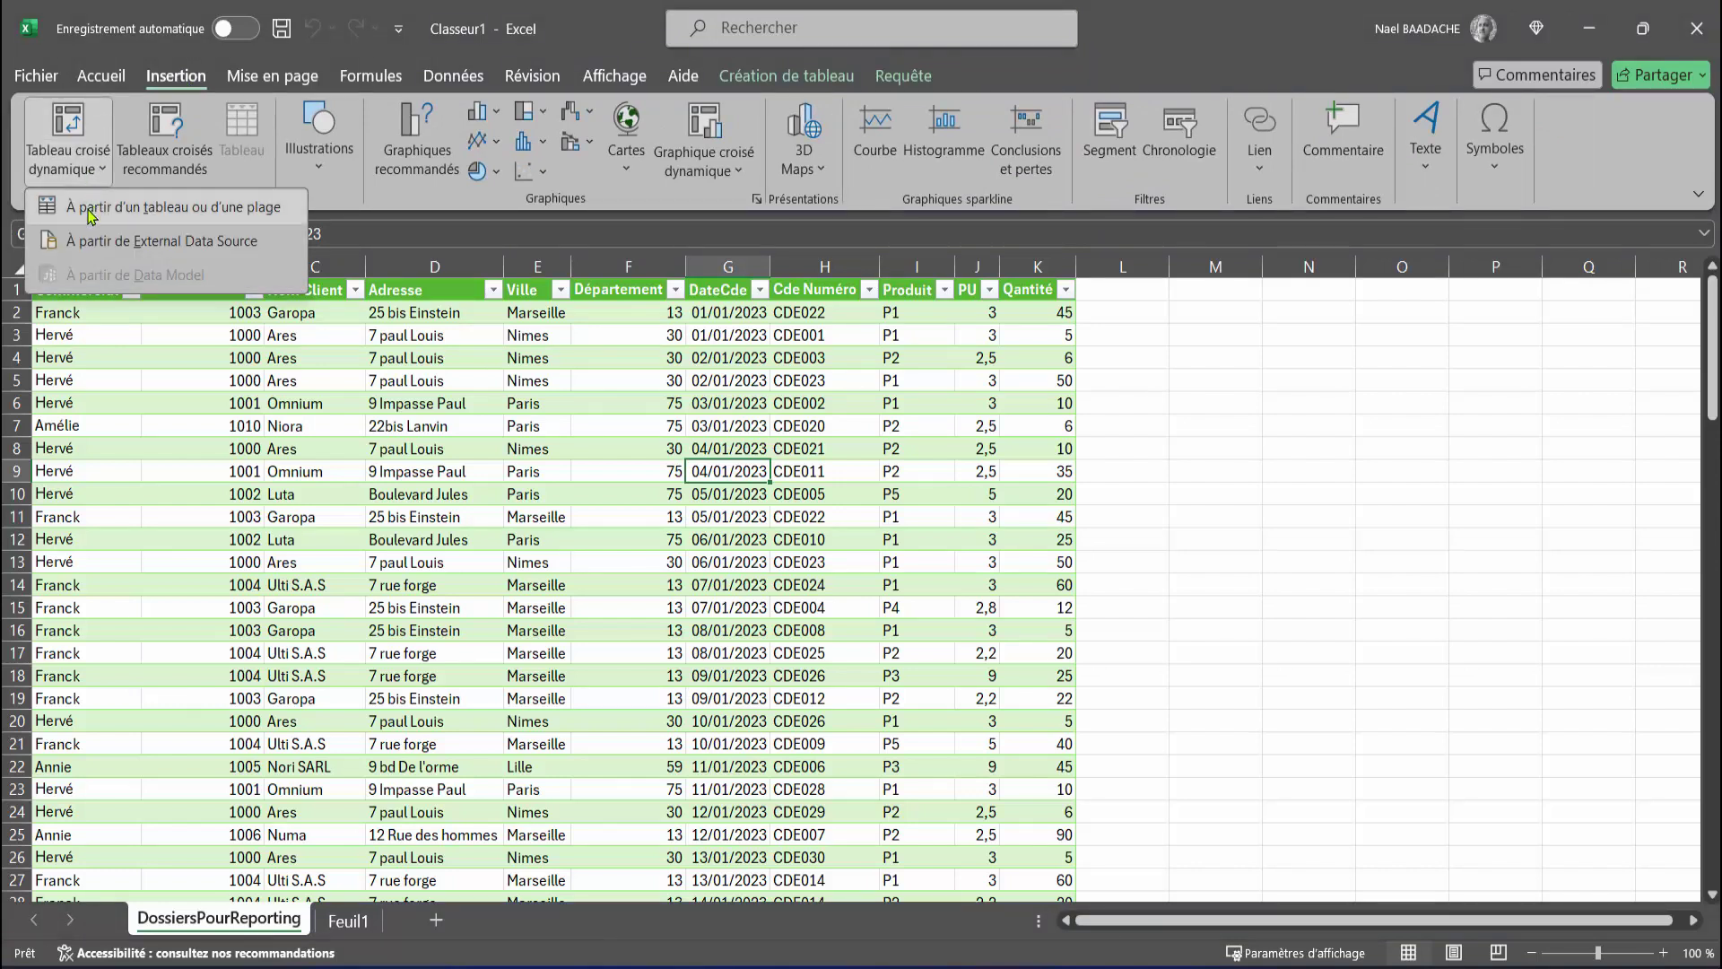
pyautogui.click(93, 212)
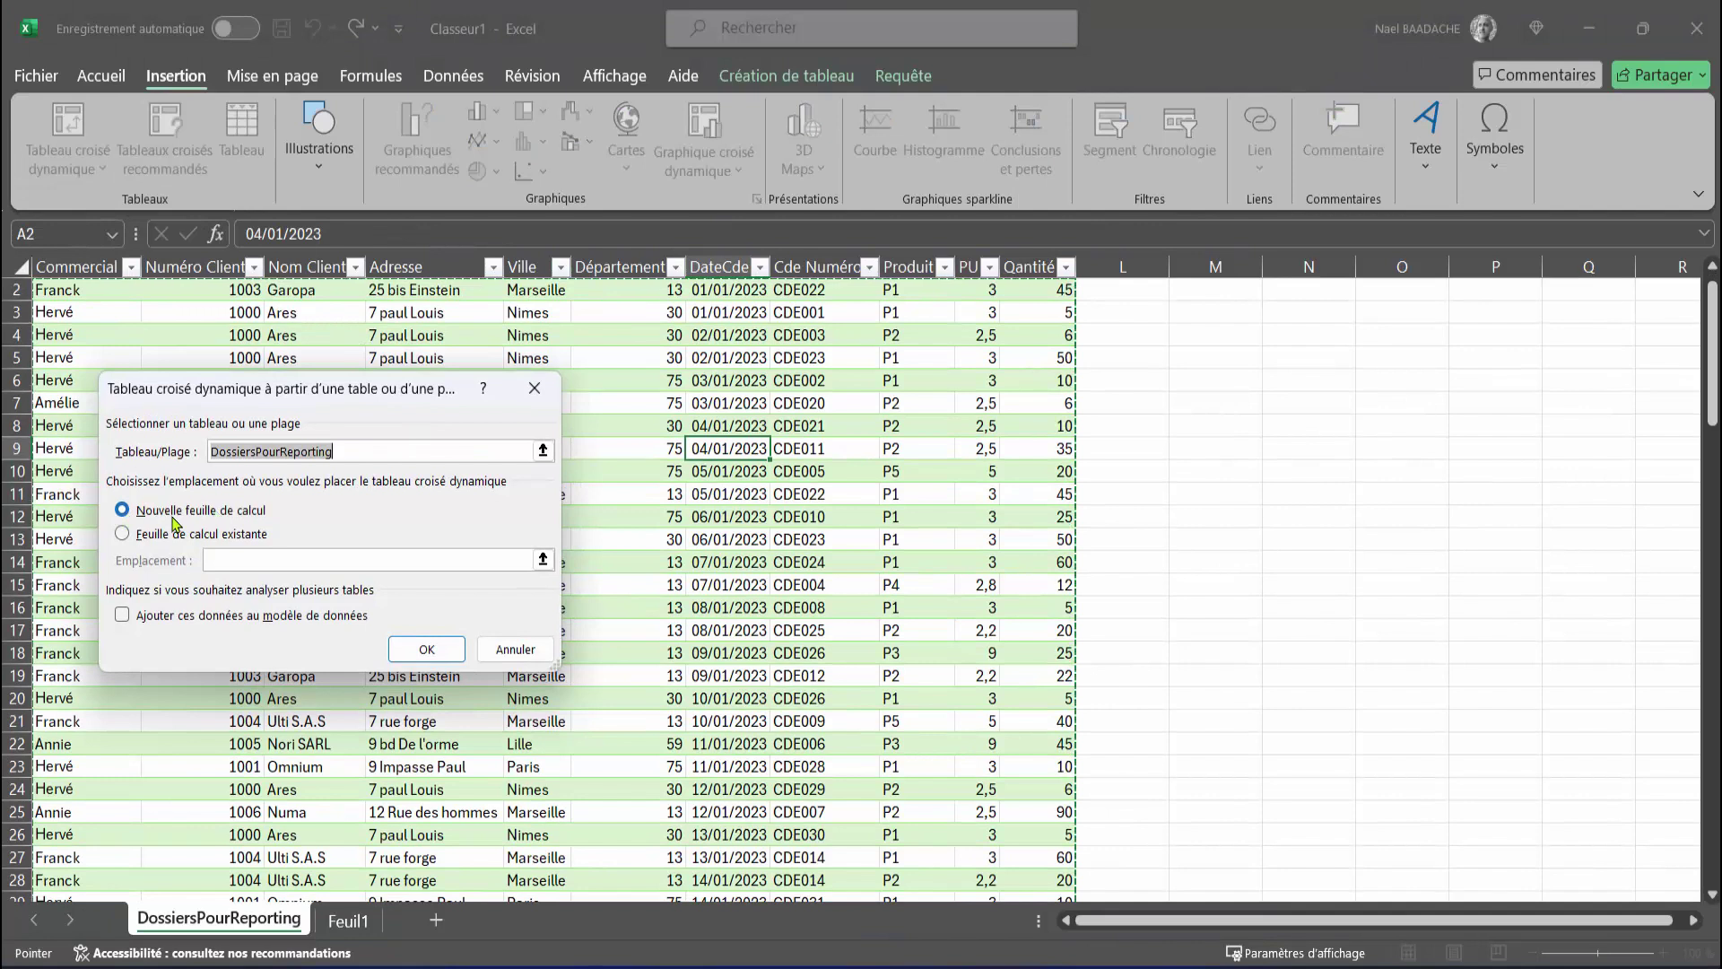
pyautogui.click(429, 652)
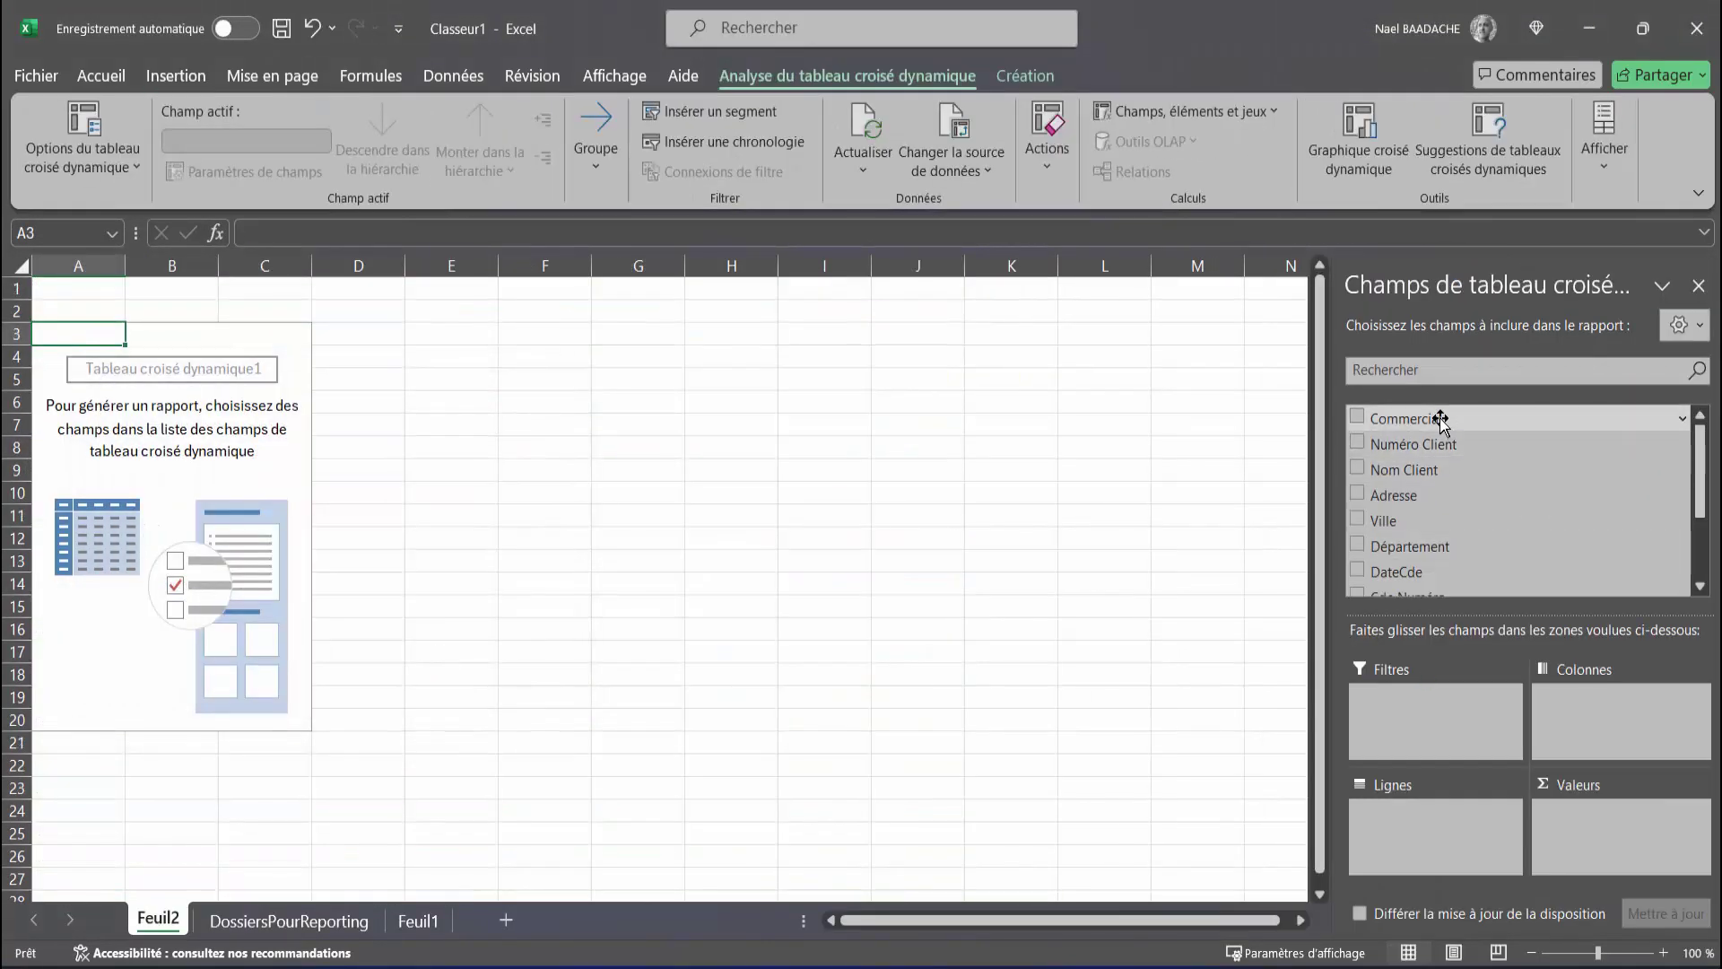
pyautogui.moveTo(1442, 422); pyautogui.dragTo(1431, 829)
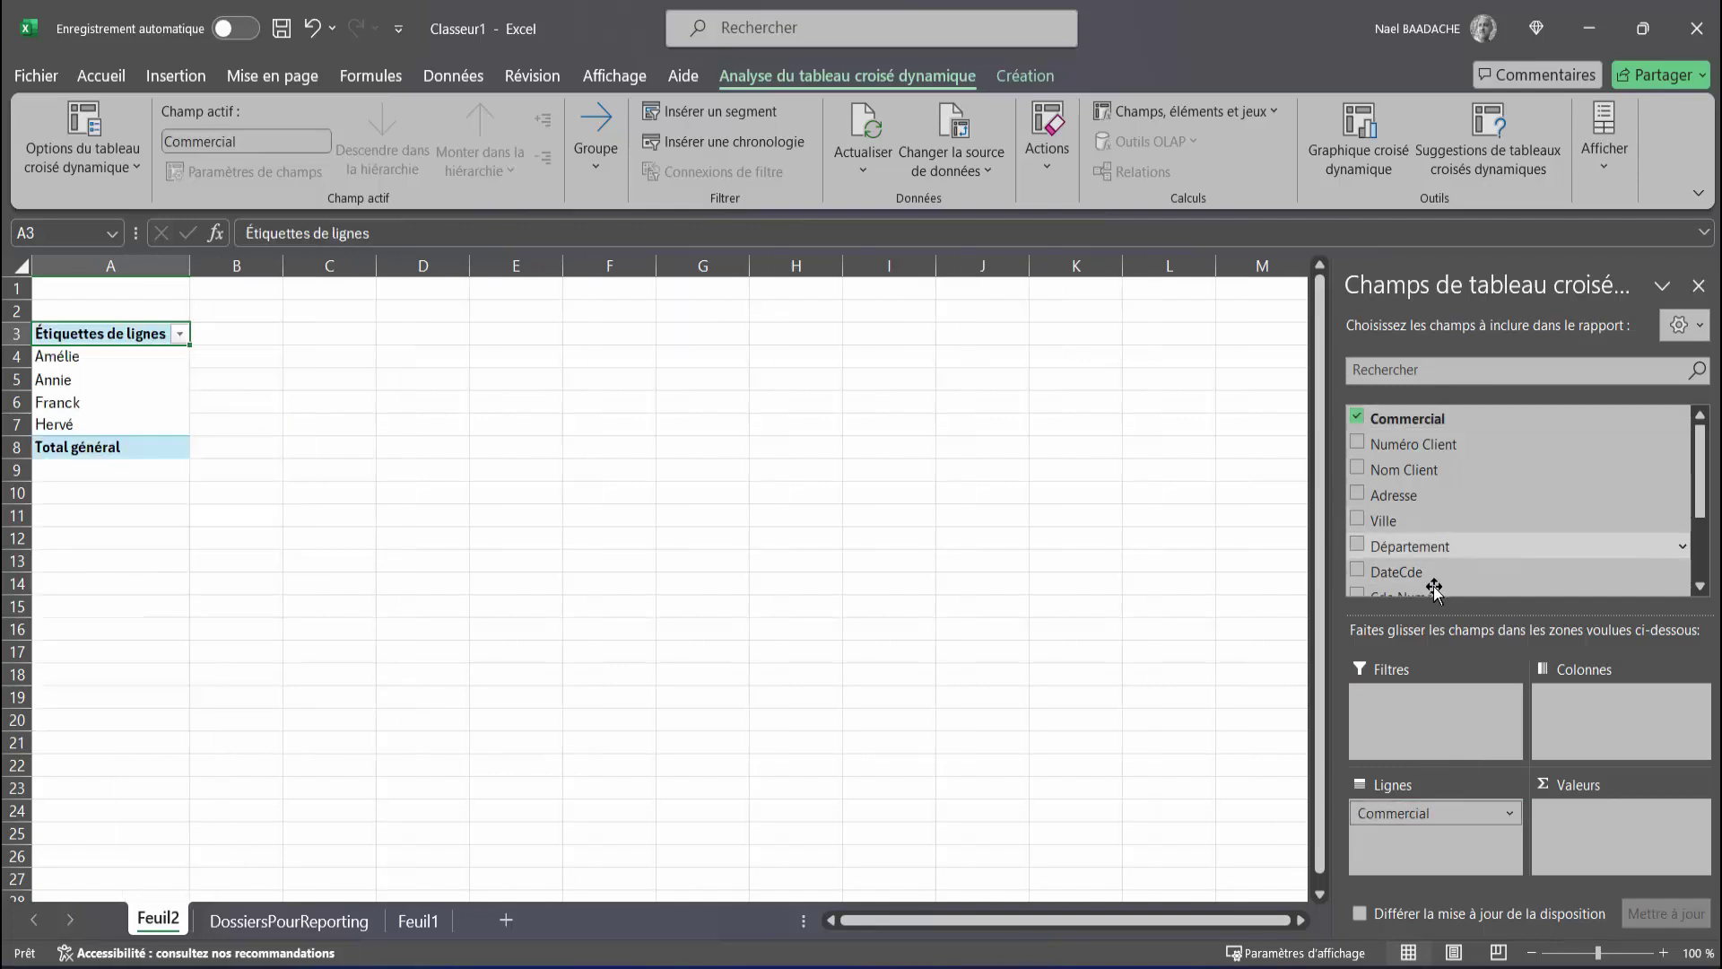
pyautogui.moveTo(1431, 578); pyautogui.dragTo(1581, 712)
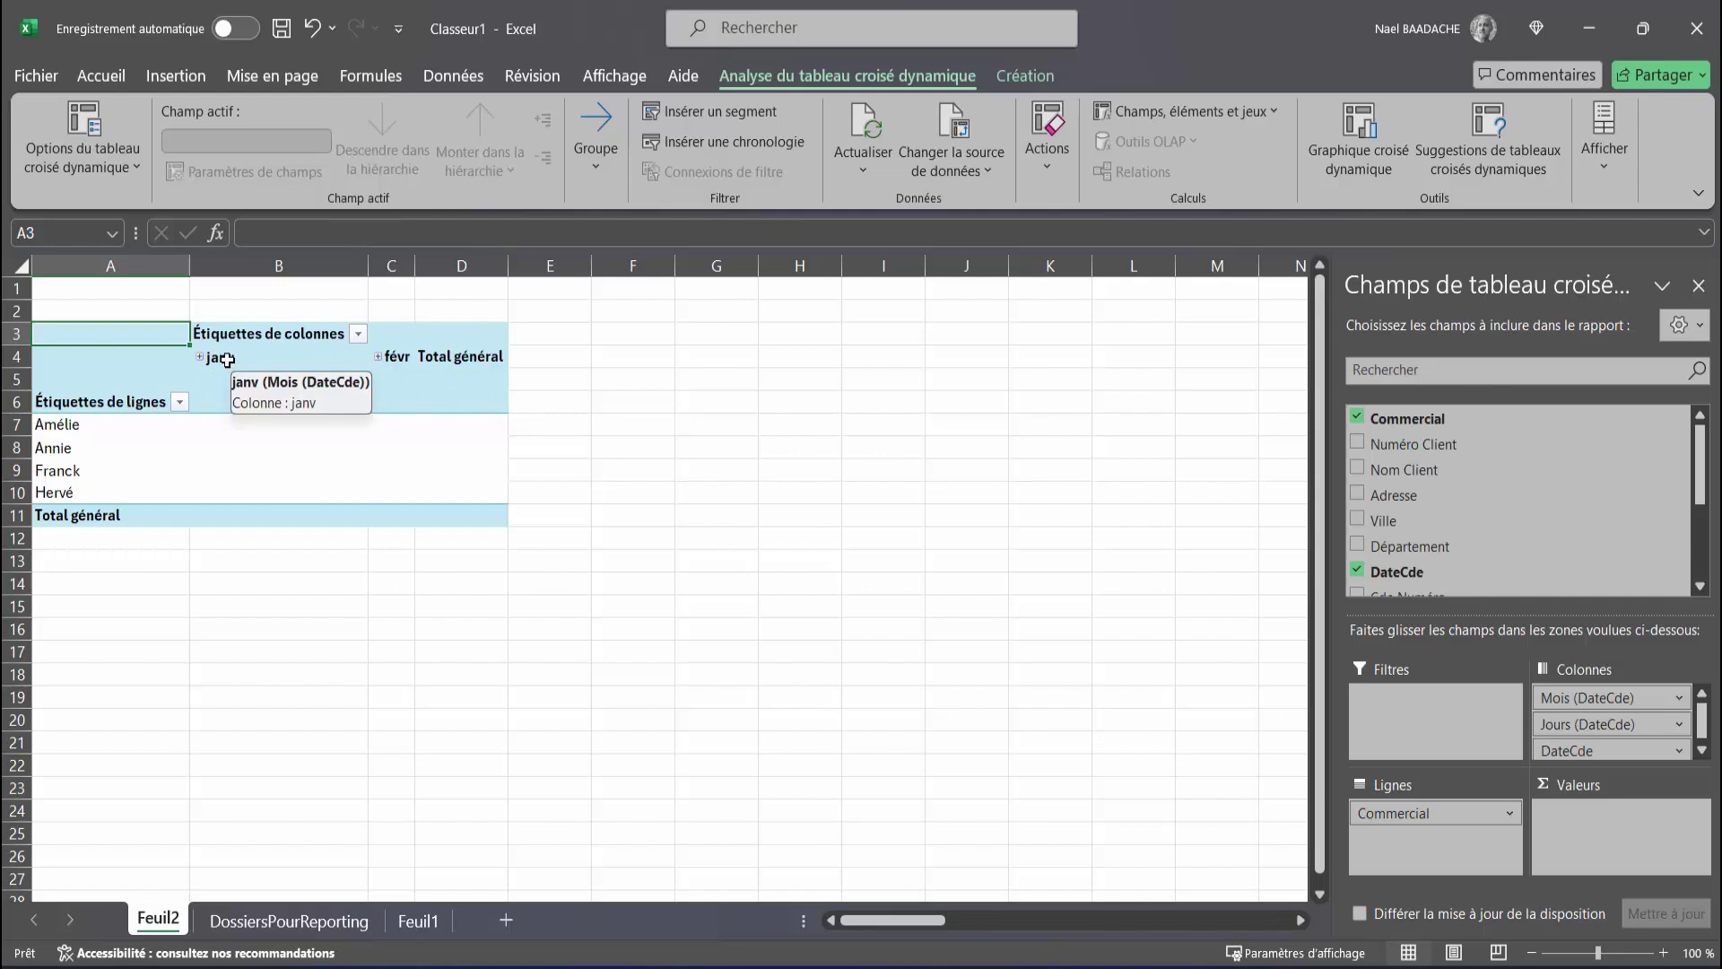
# Group the DateCde column headings by months only, without days or quarters.
pyautogui.click(225, 359)
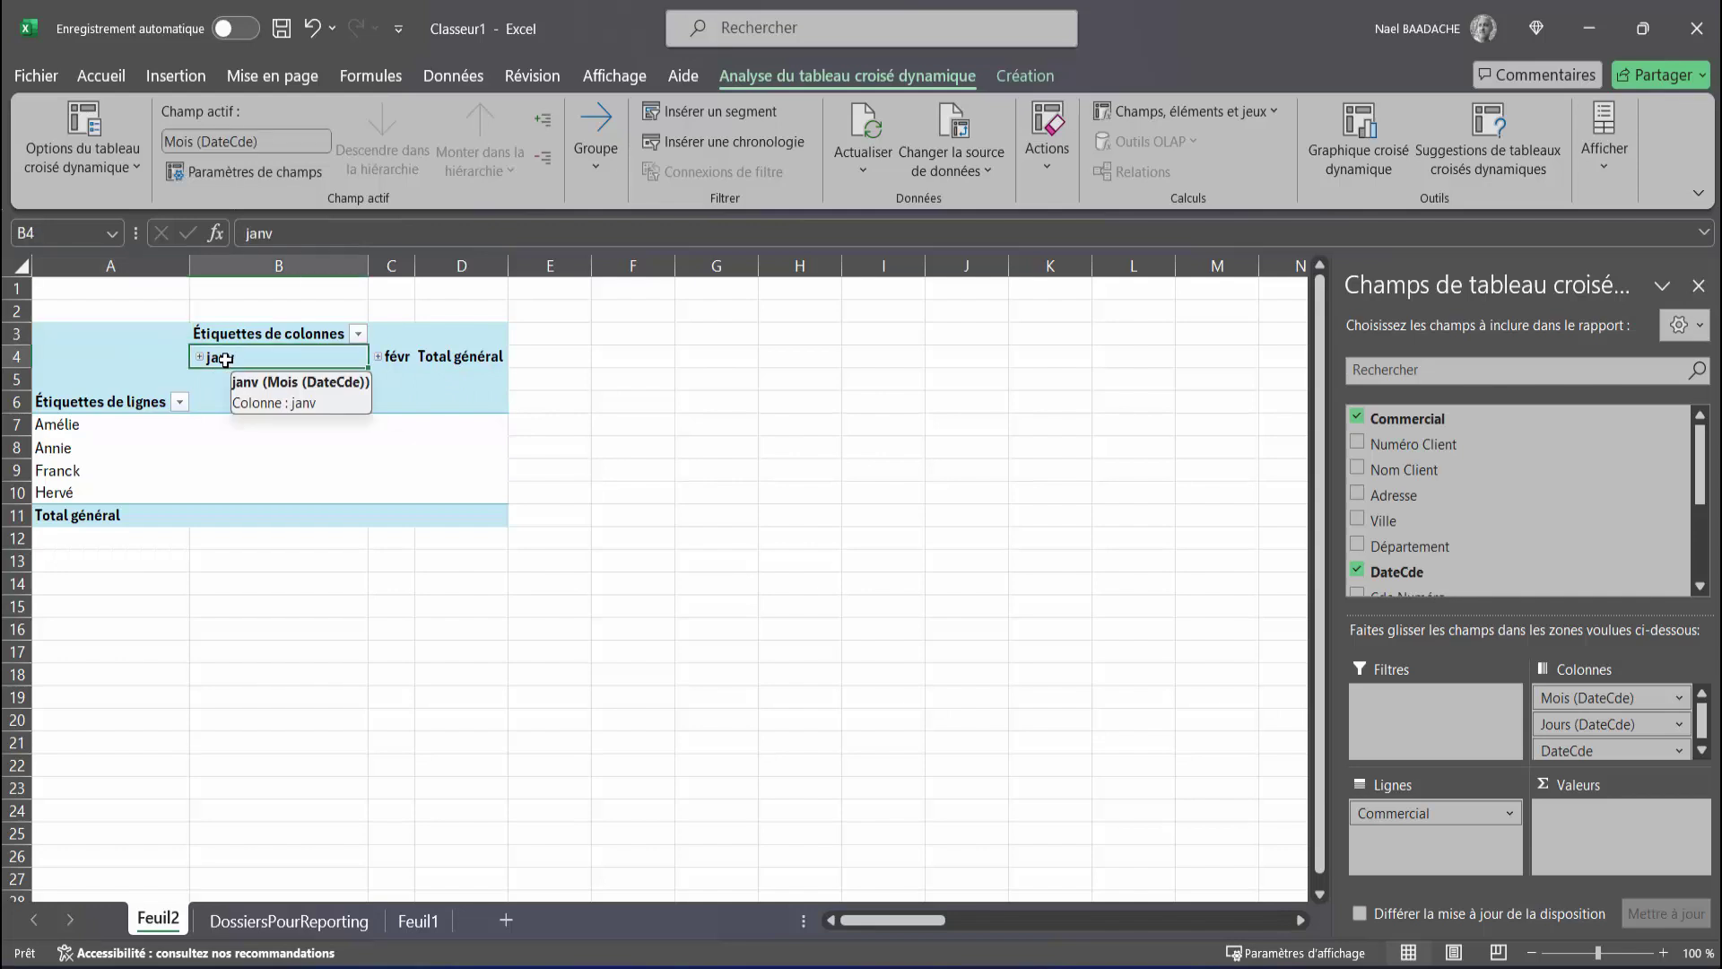
pyautogui.rightClick(225, 359)
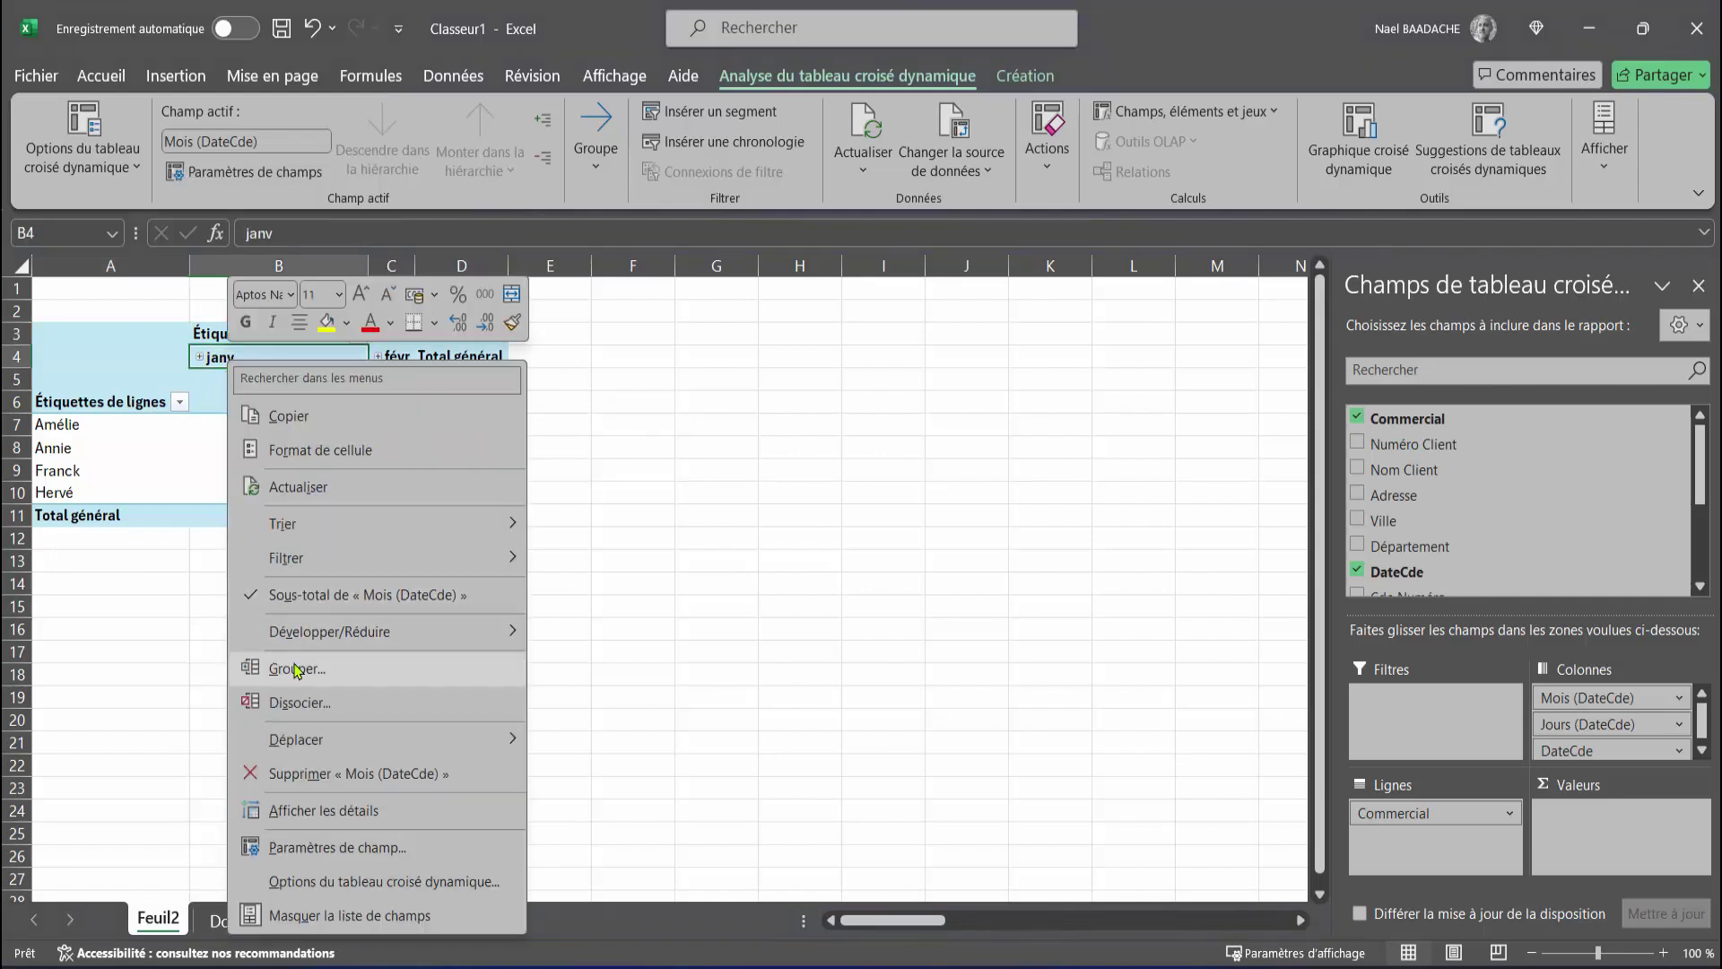
pyautogui.click(296, 668)
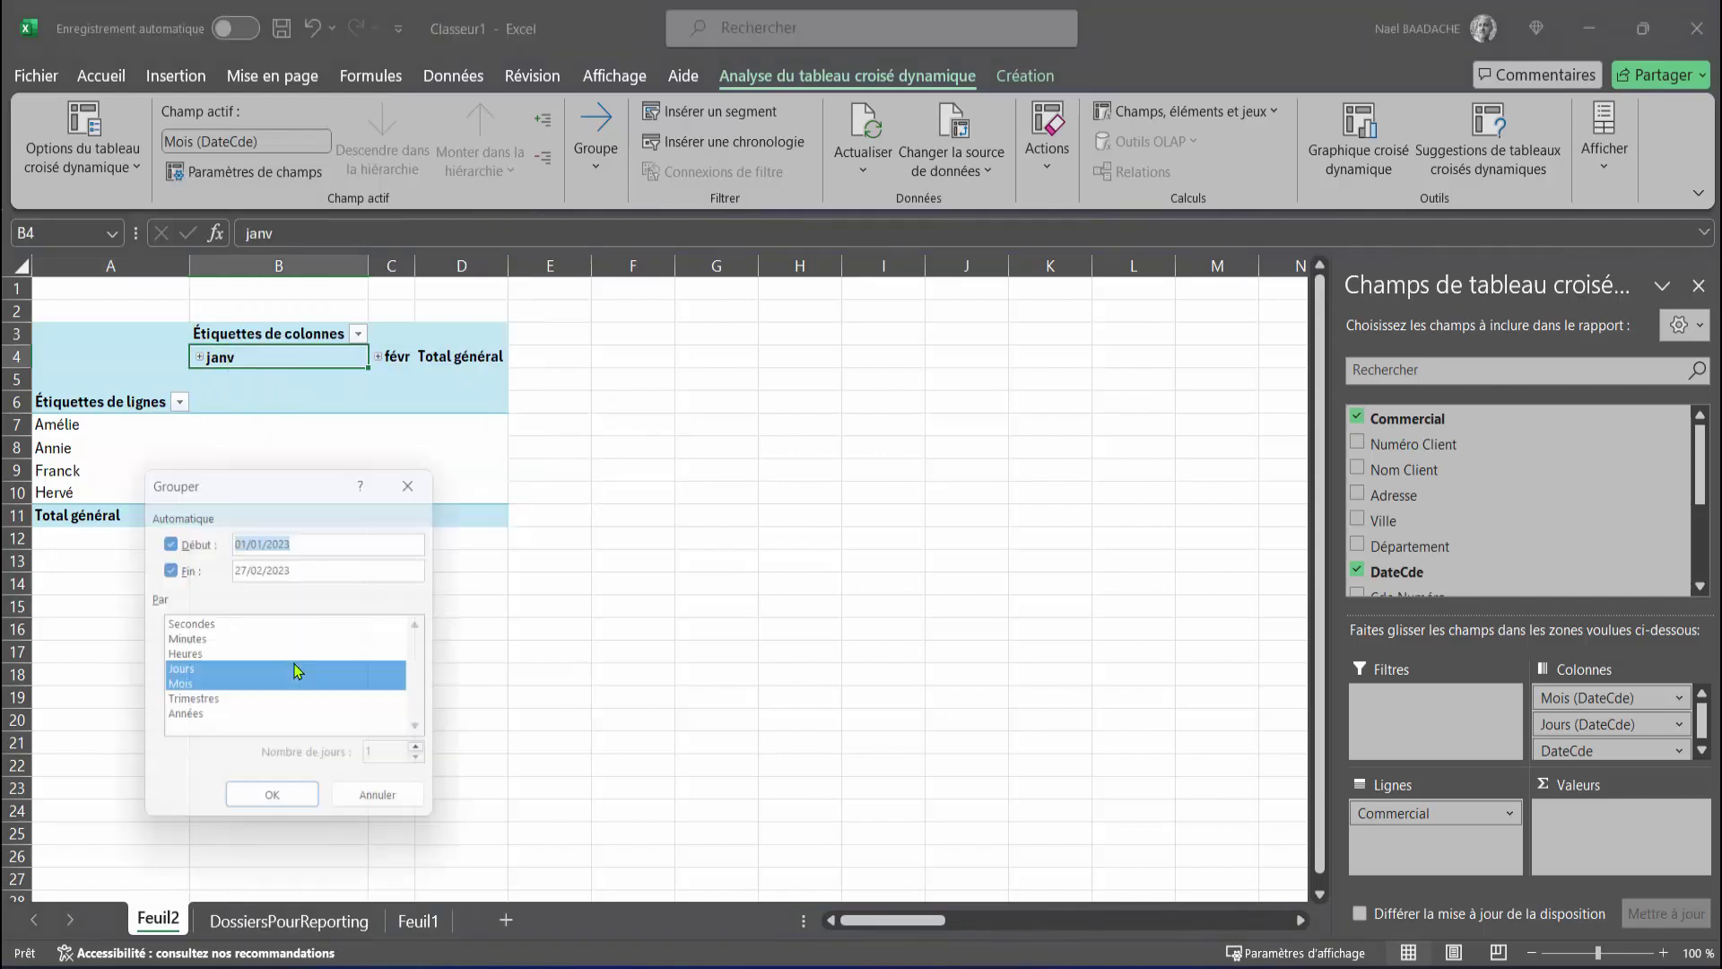
pyautogui.click(205, 708)
pyautogui.click(196, 711)
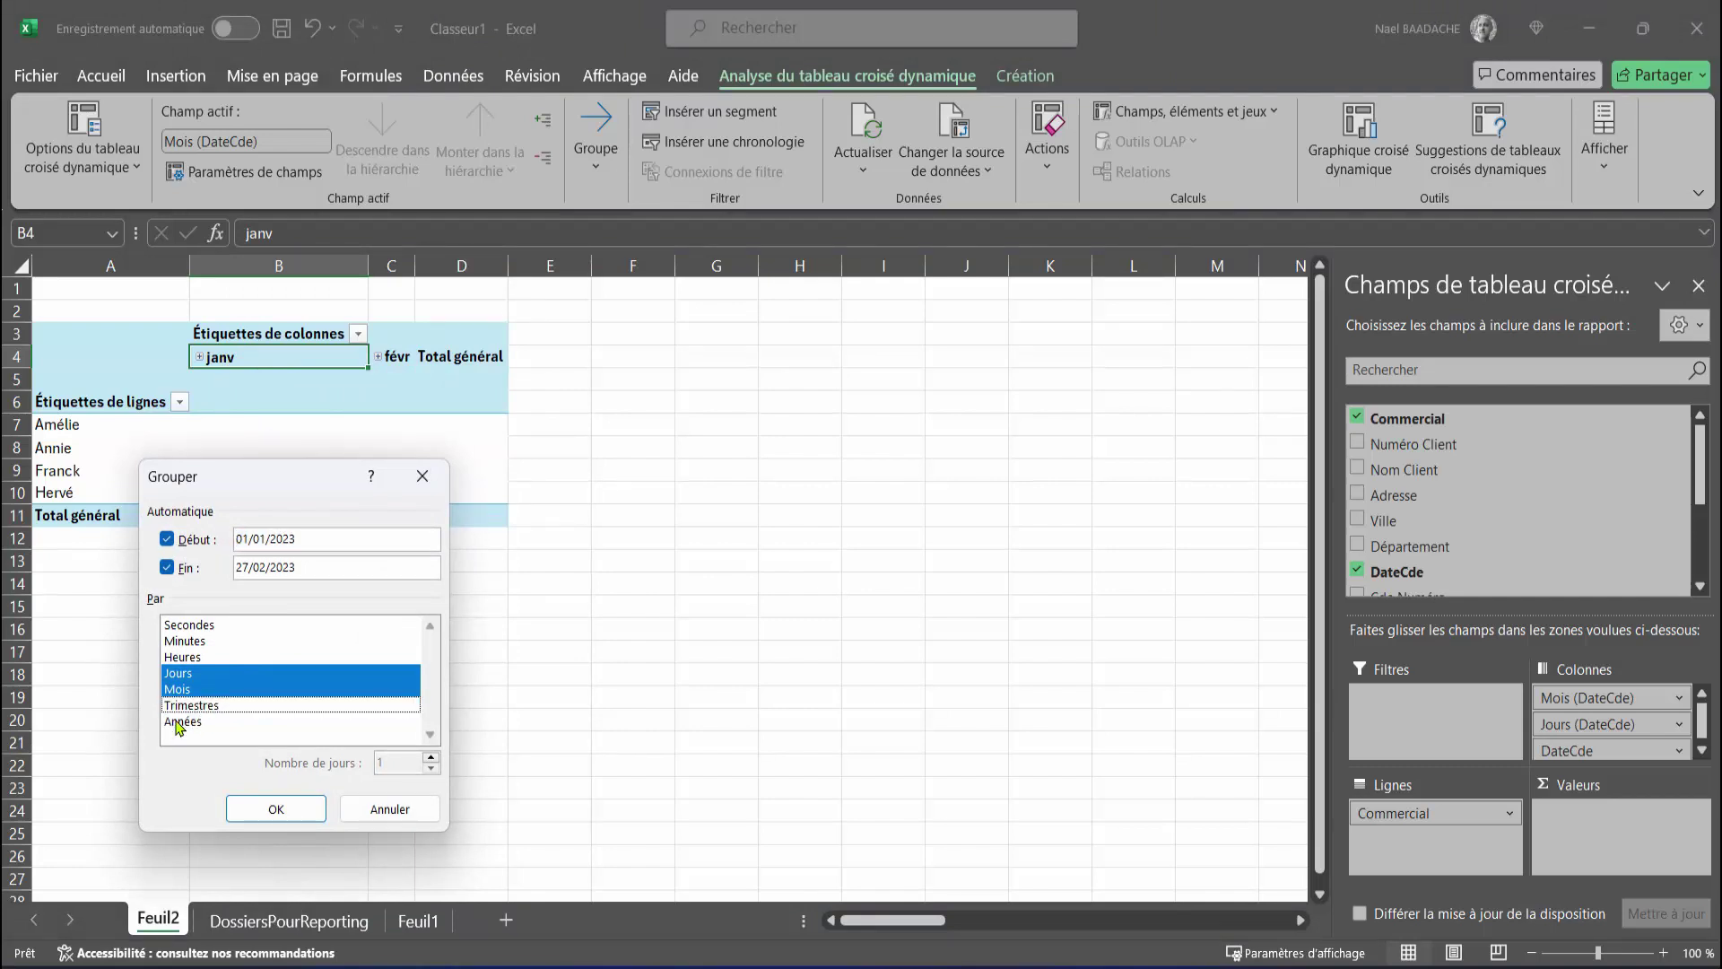
pyautogui.click(179, 724)
pyautogui.click(194, 723)
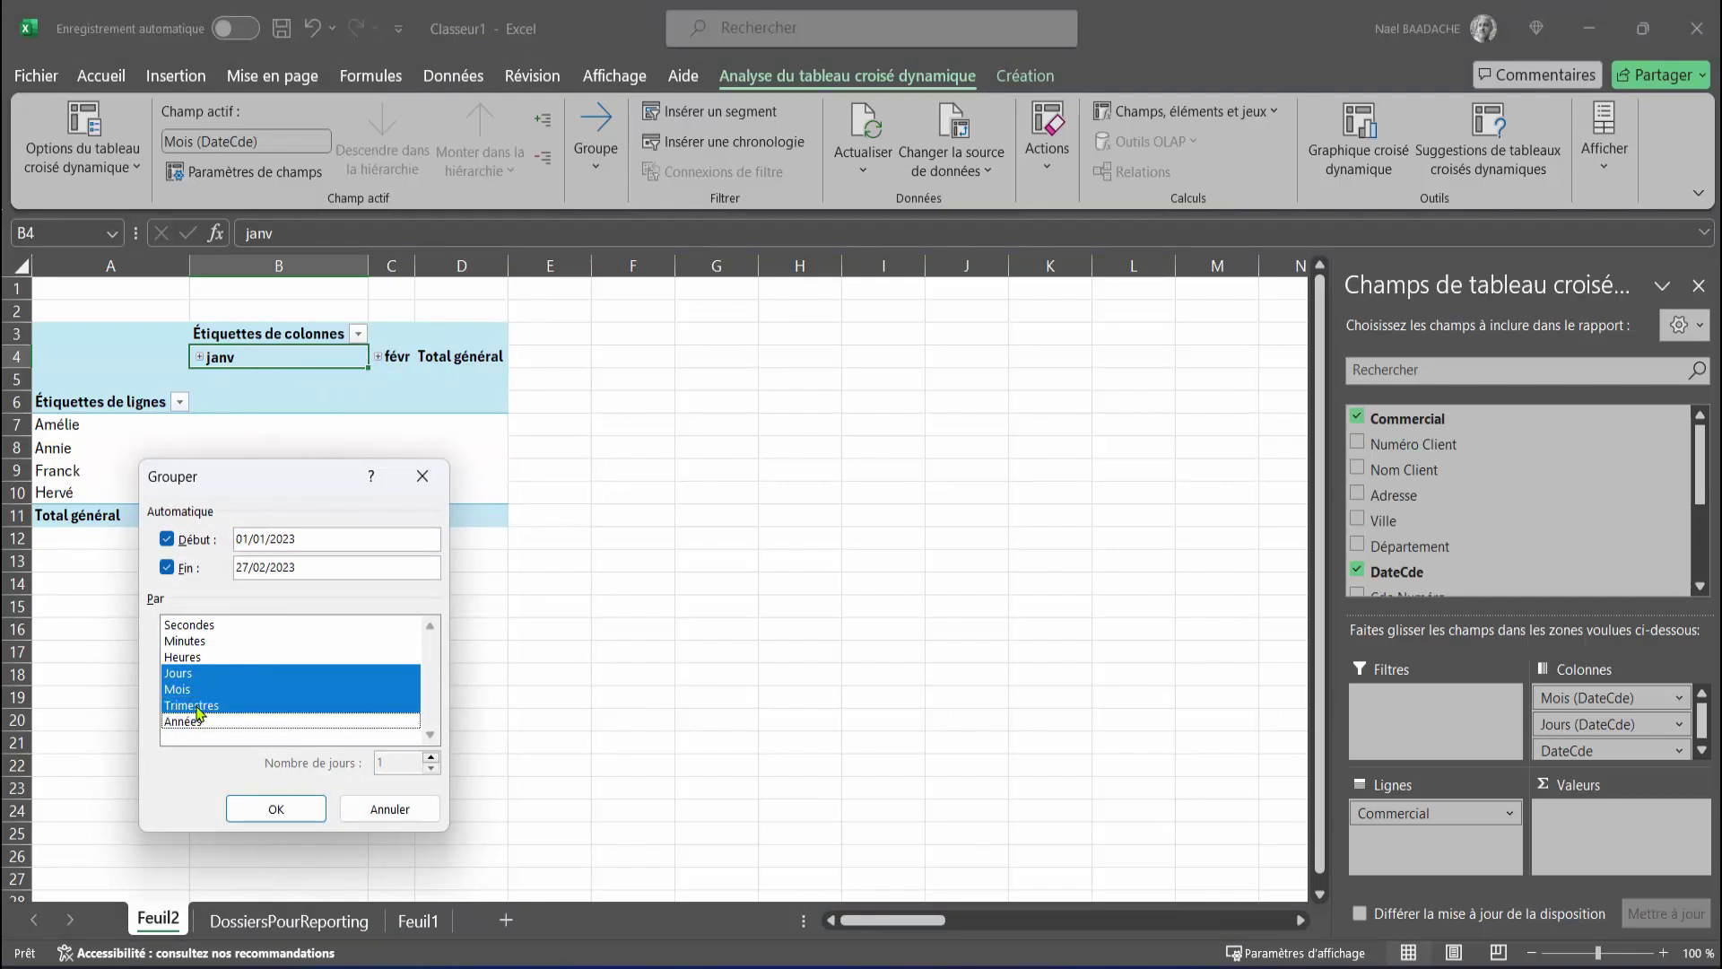
pyautogui.click(197, 709)
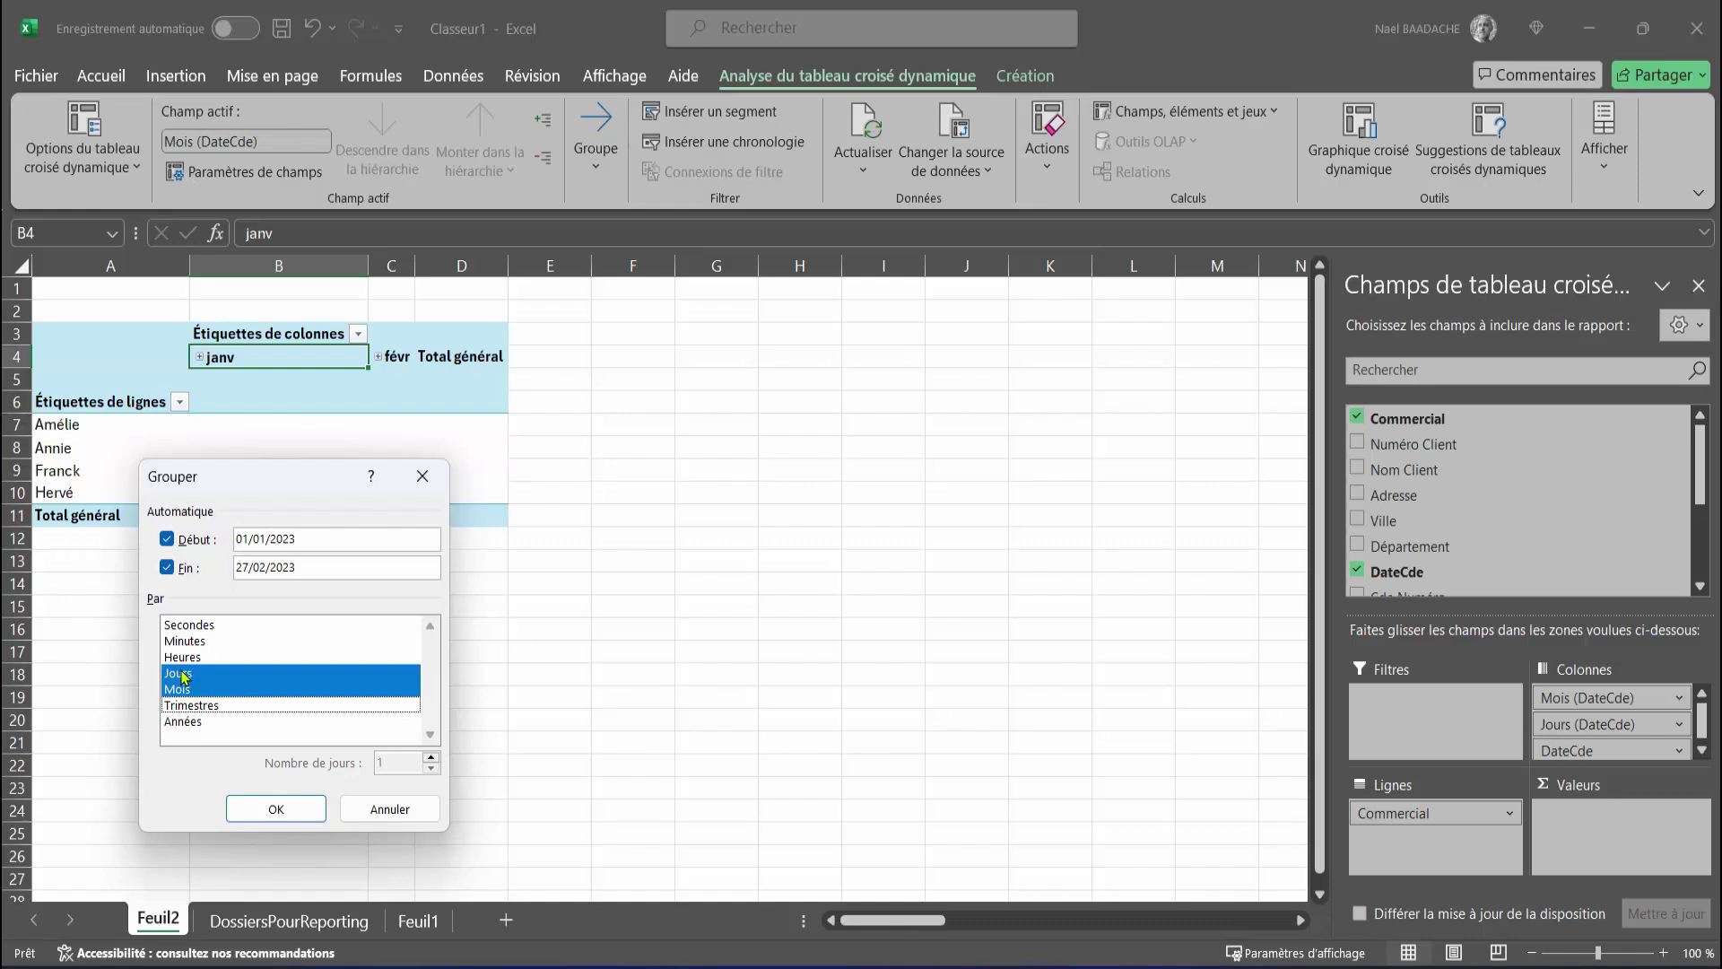
pyautogui.click(185, 679)
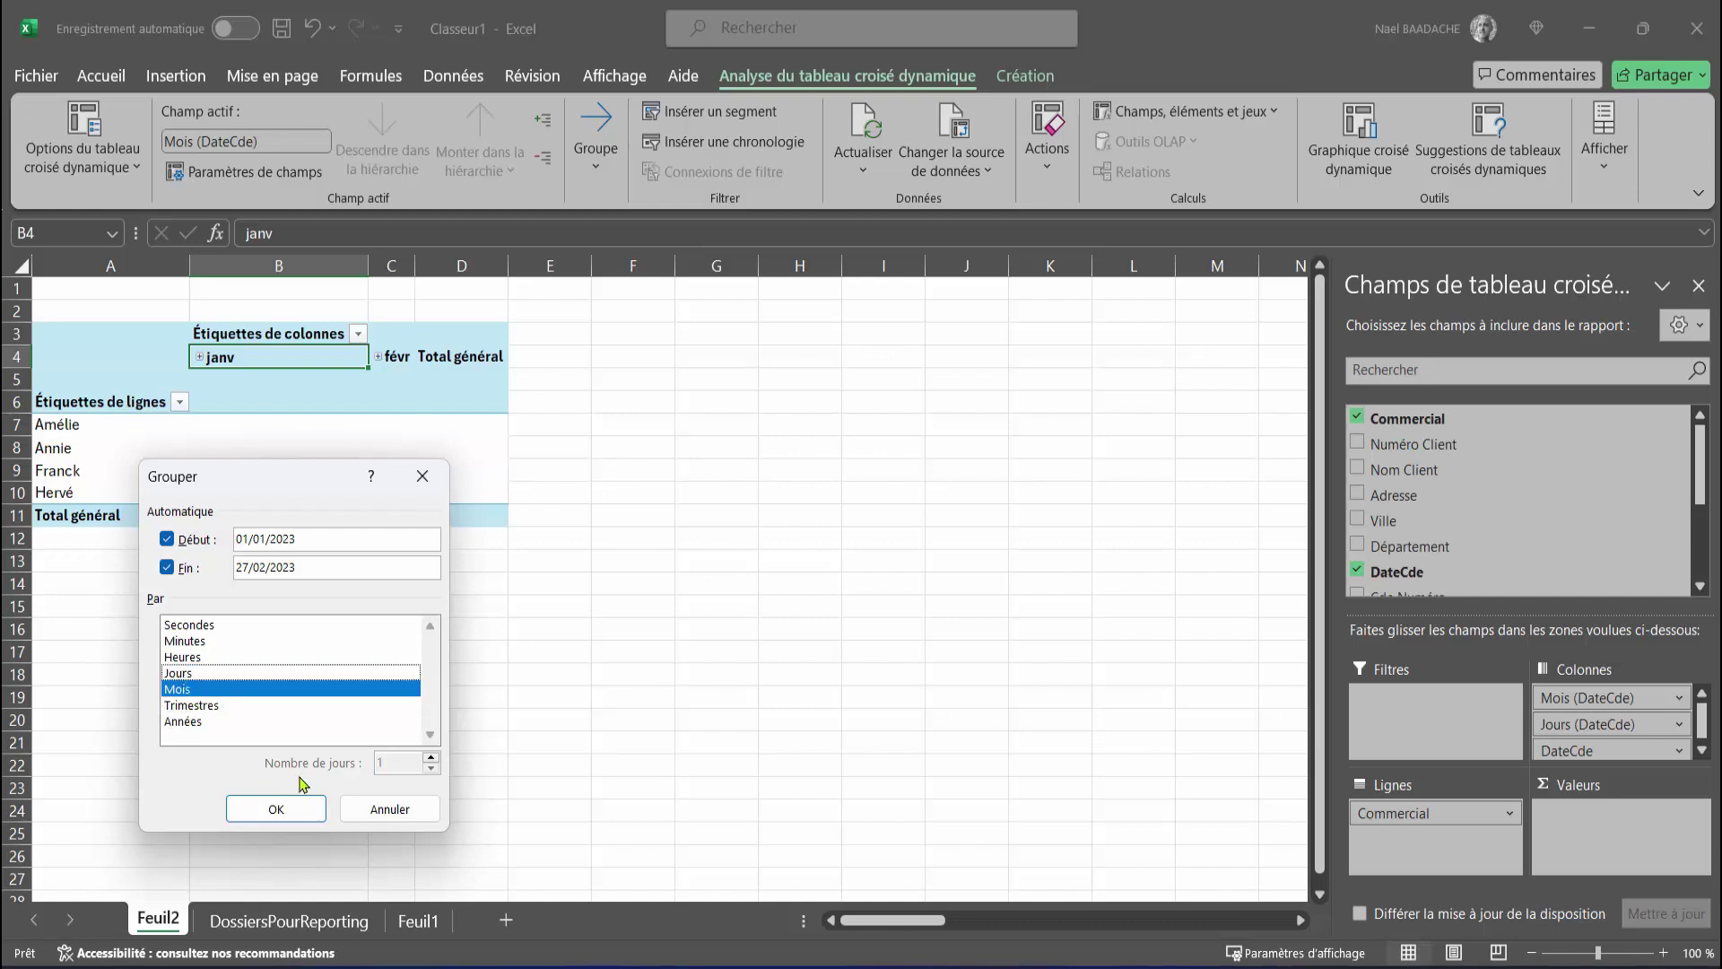
pyautogui.click(285, 811)
# Add Qantité as summed values to total quantities per salesperson for janv and févr.
pyautogui.scroll(-2, 1513, 489)
pyautogui.scroll(-1, 1512, 489)
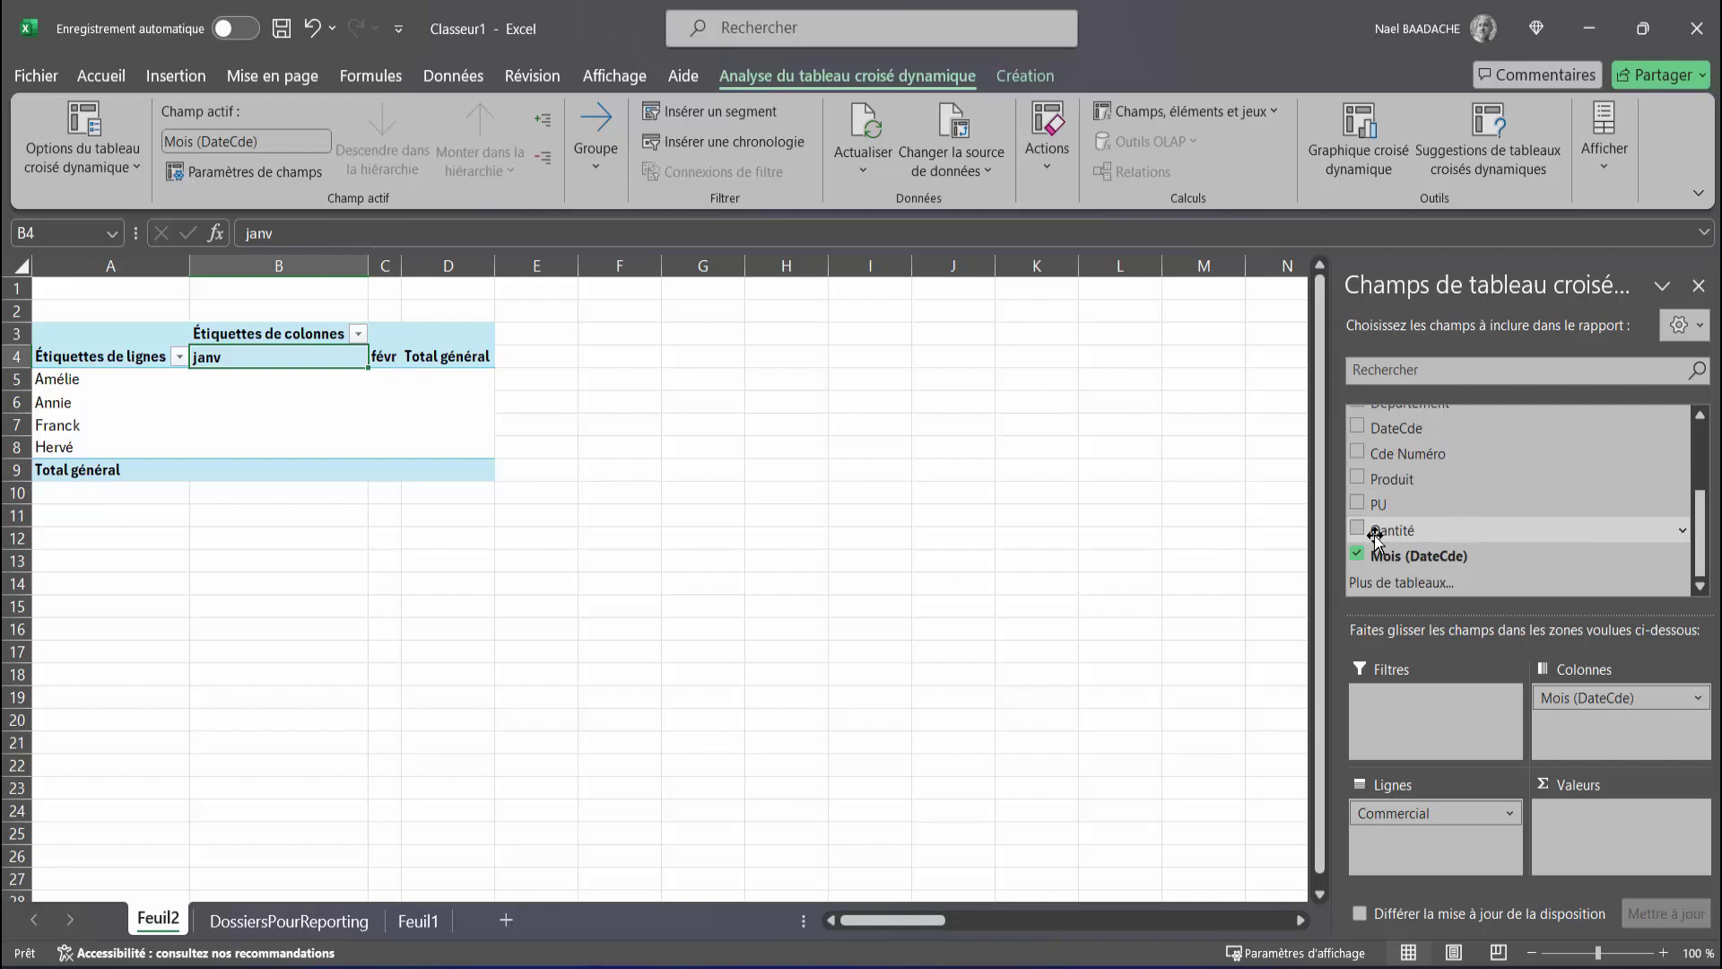
pyautogui.moveTo(1375, 538); pyautogui.dragTo(1579, 838)
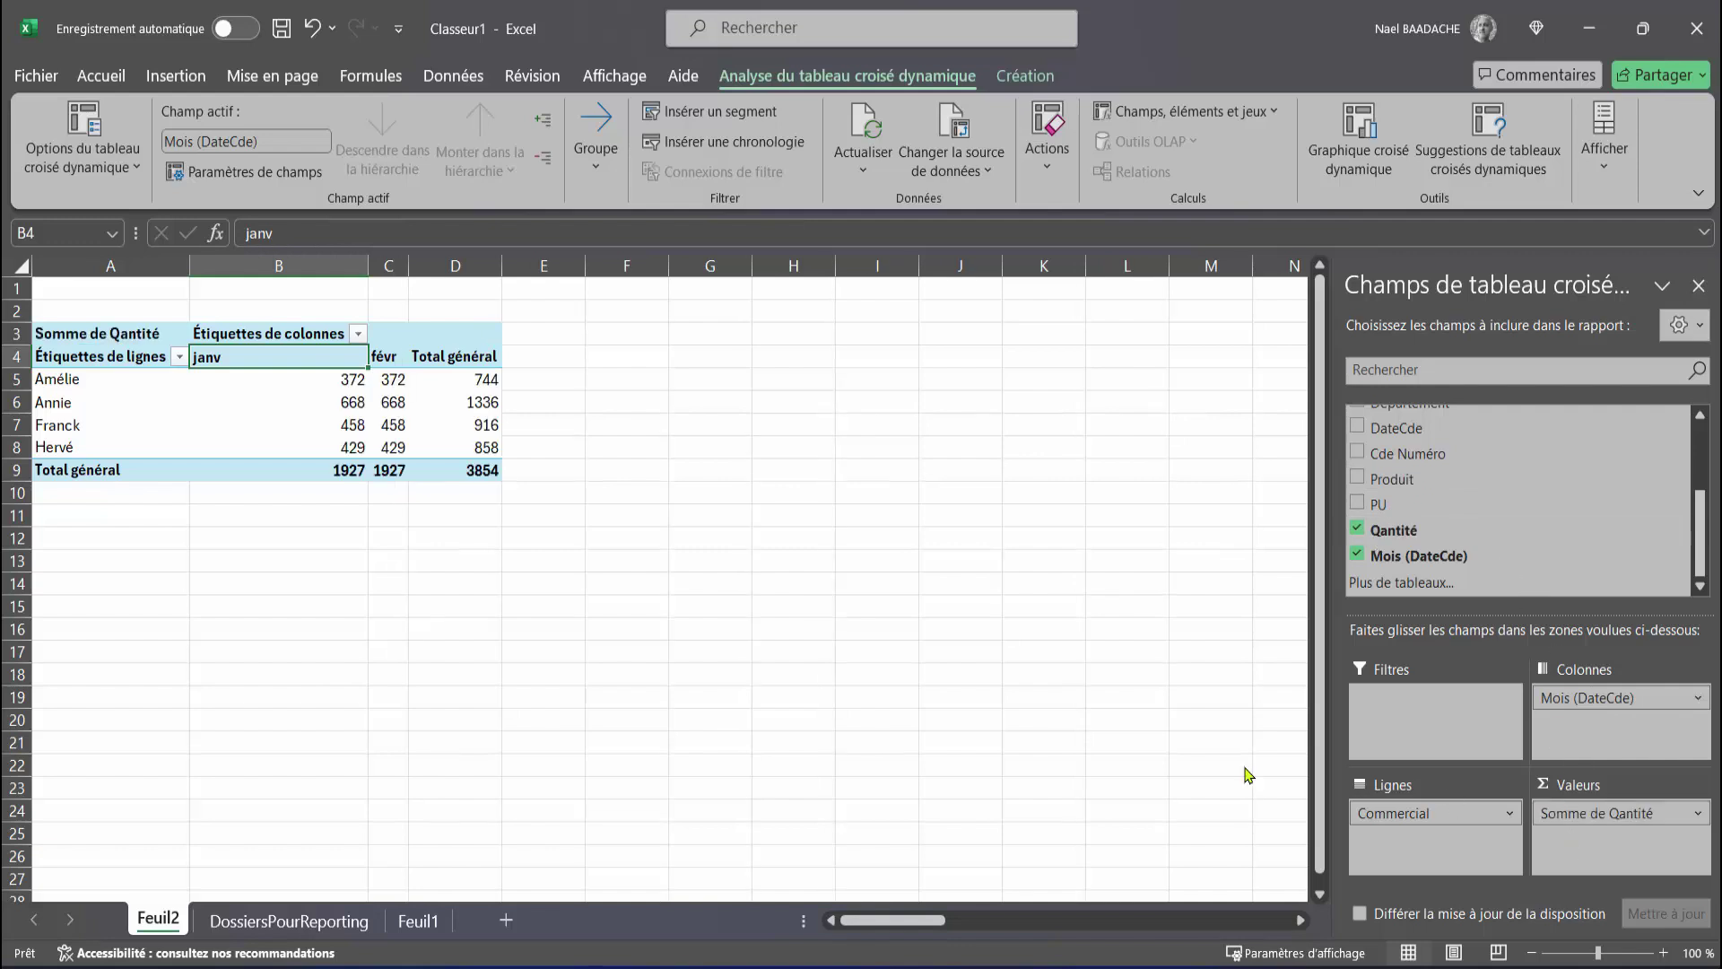
pyautogui.click(292, 384)
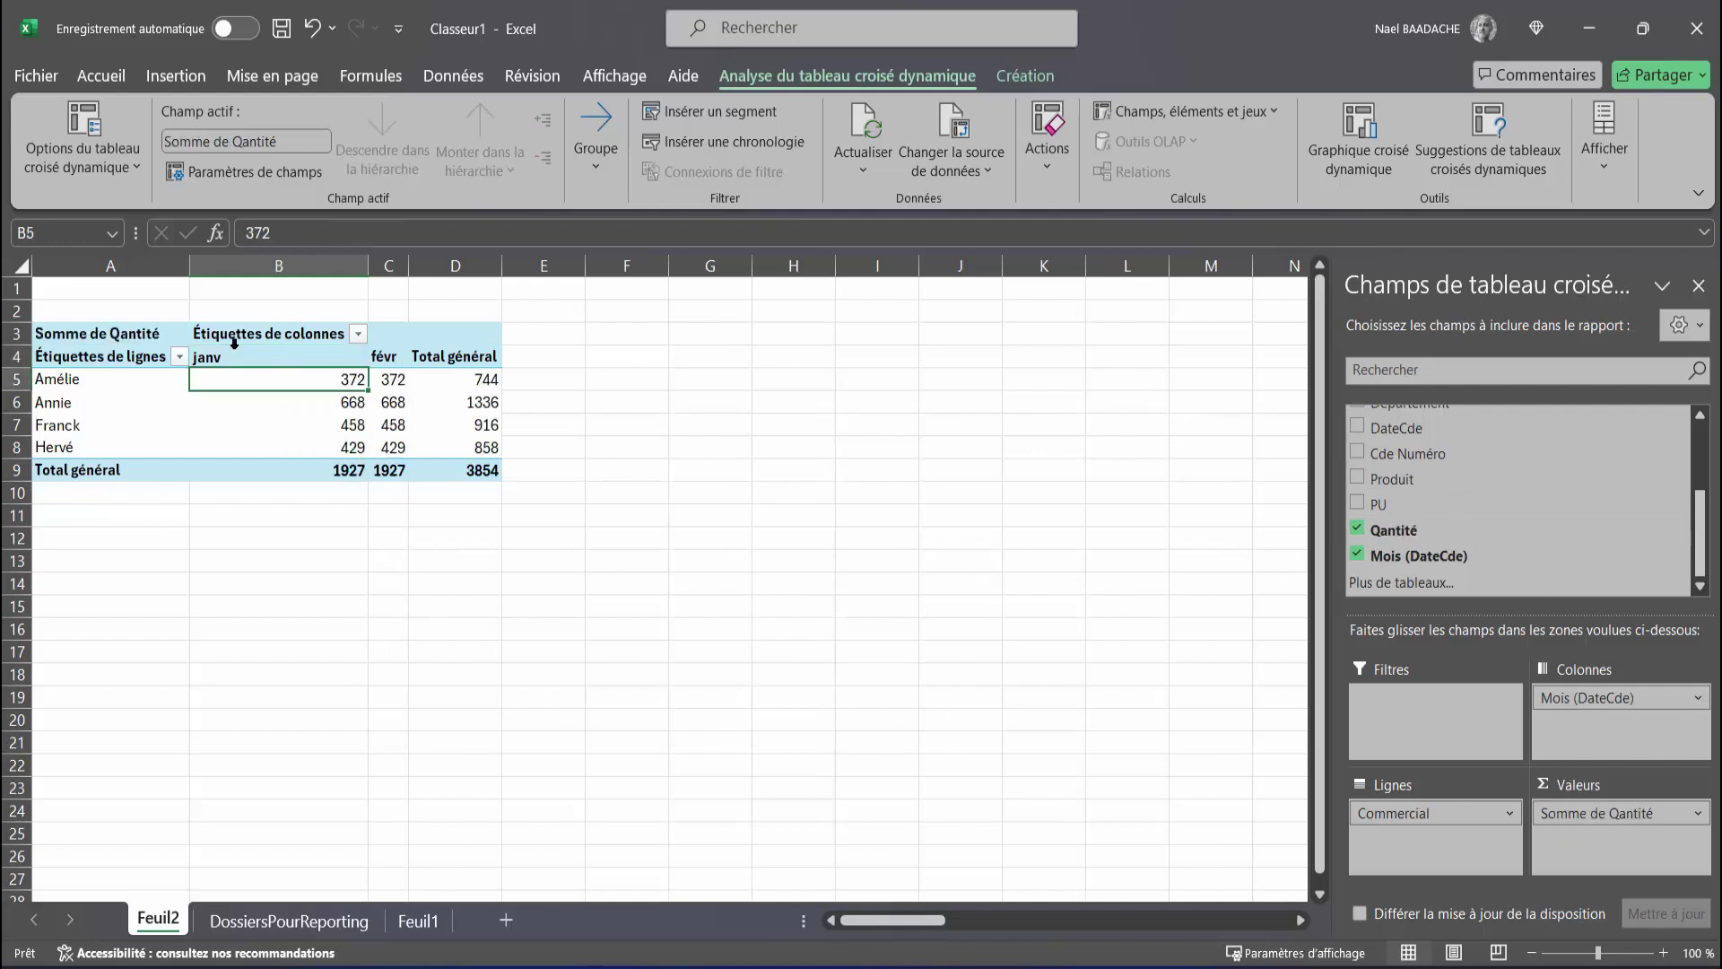
pyautogui.click(383, 344)
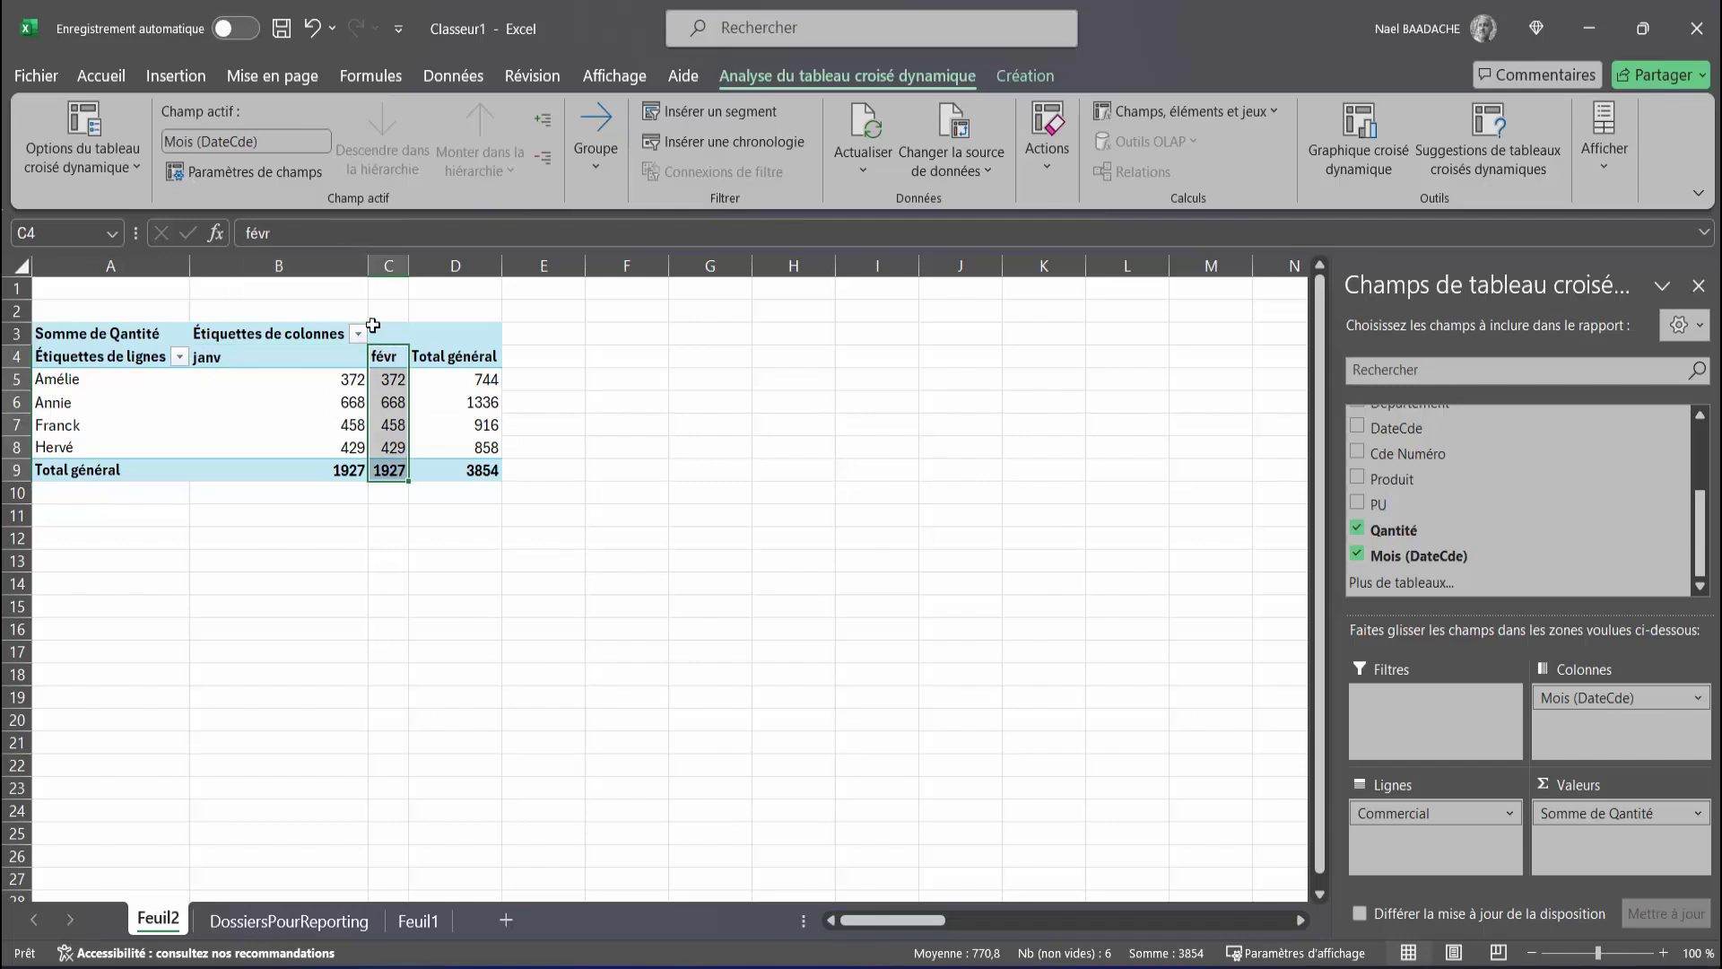
pyautogui.click(40, 79)
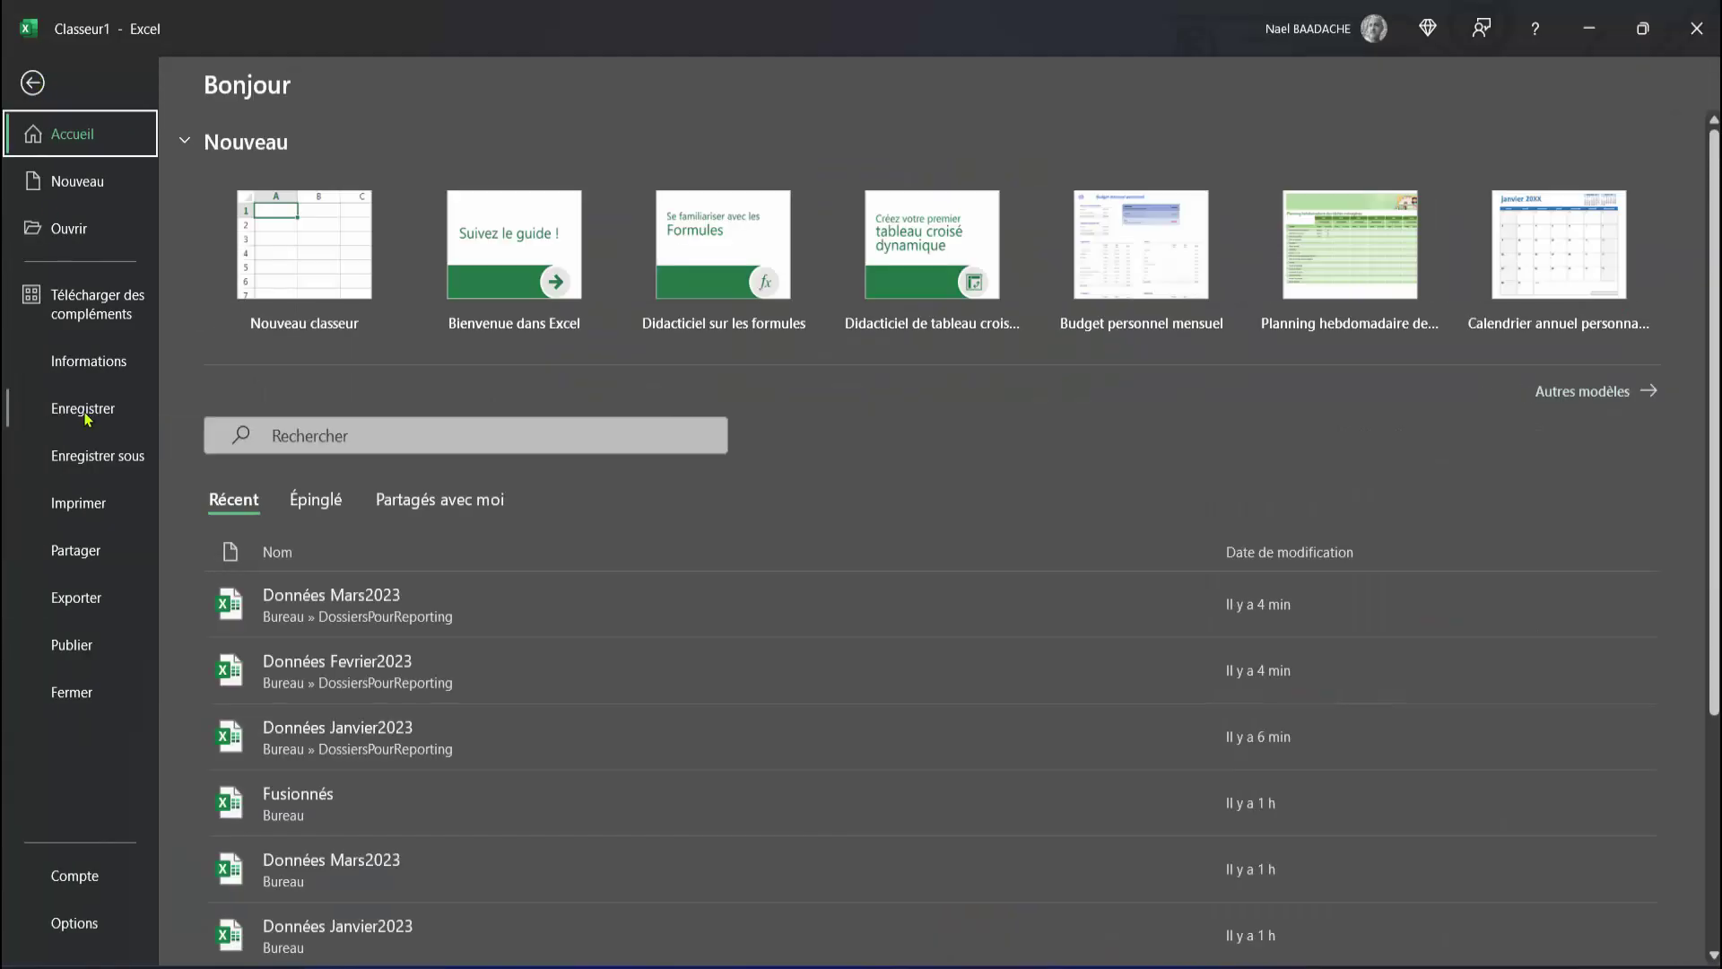
# Save the workbook as Fusionnées in the Bureau folder, then close Excel.
pyautogui.click(54, 456)
pyautogui.click(281, 369)
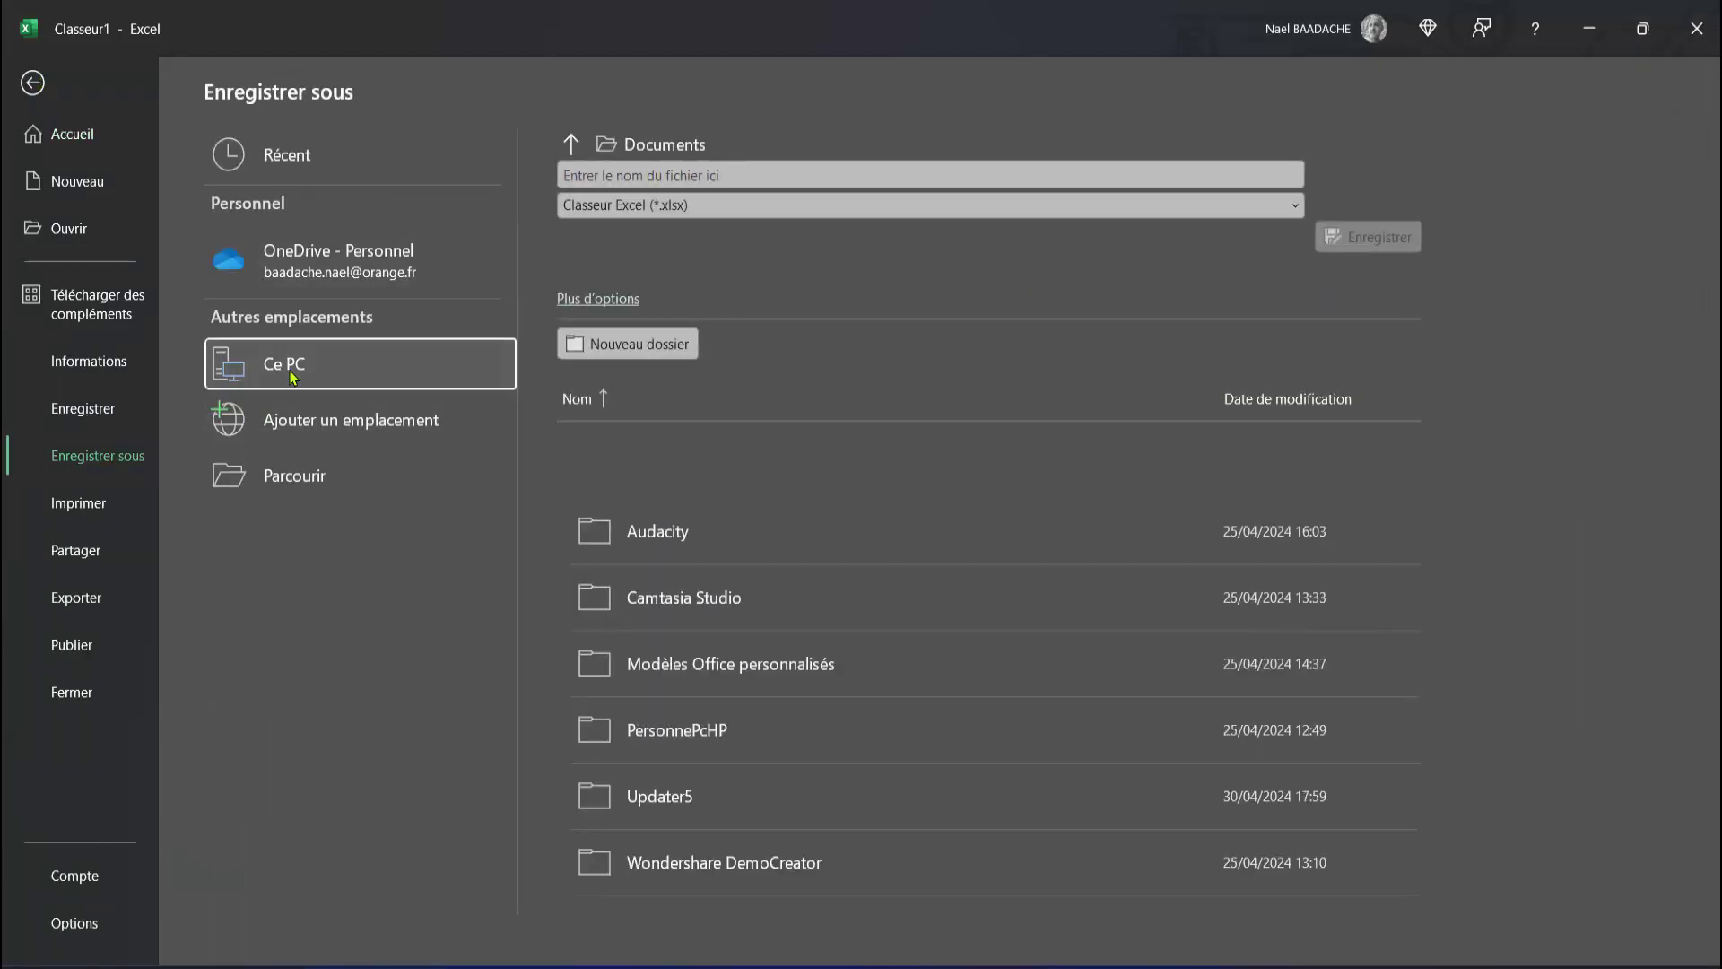
pyautogui.click(280, 369)
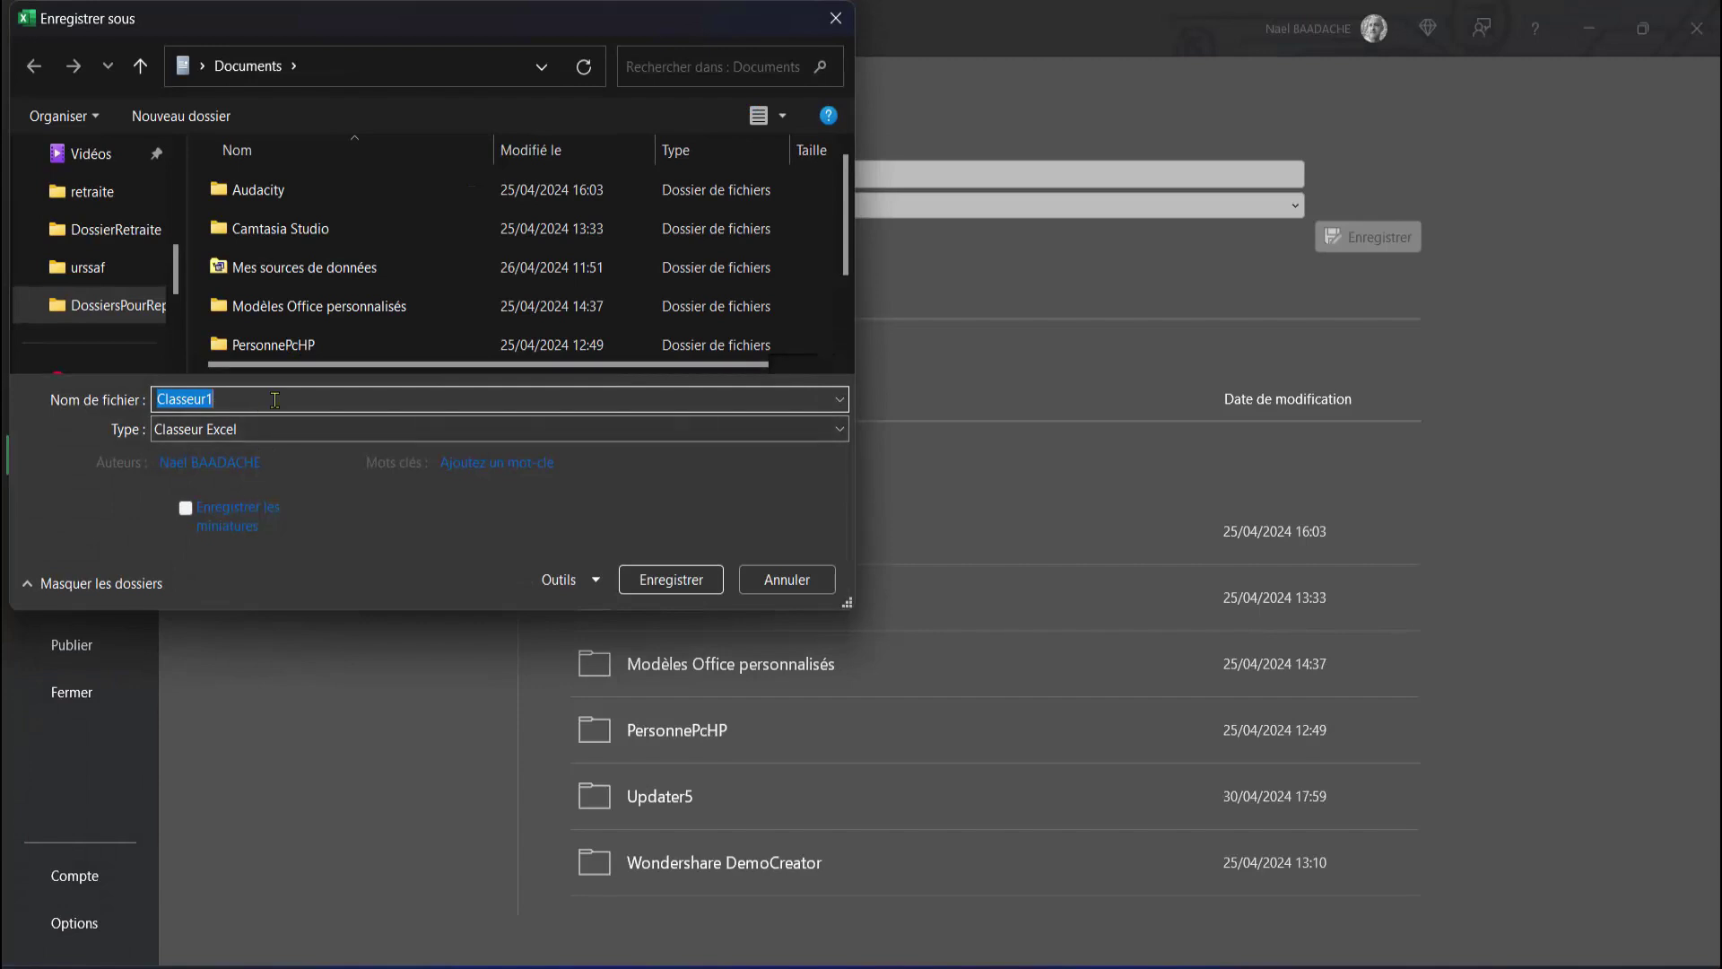
pyautogui.write('Fusionnées')
pyautogui.scroll(5, 90, 232)
pyautogui.click(90, 312)
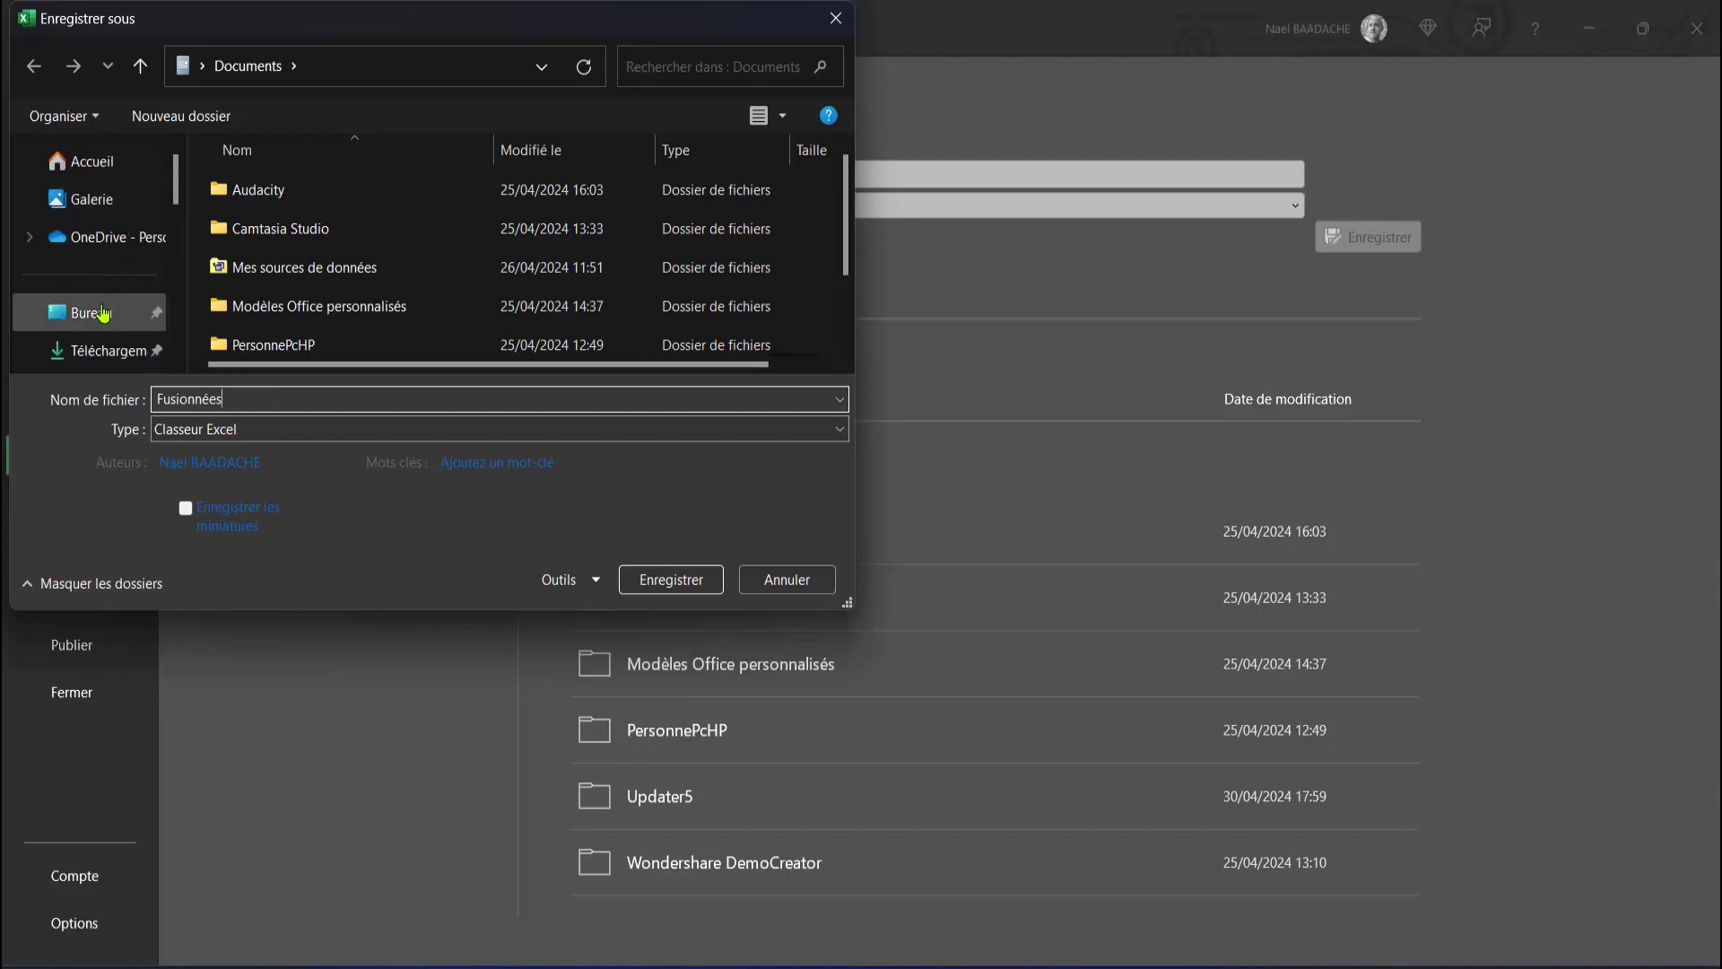
pyautogui.click(699, 585)
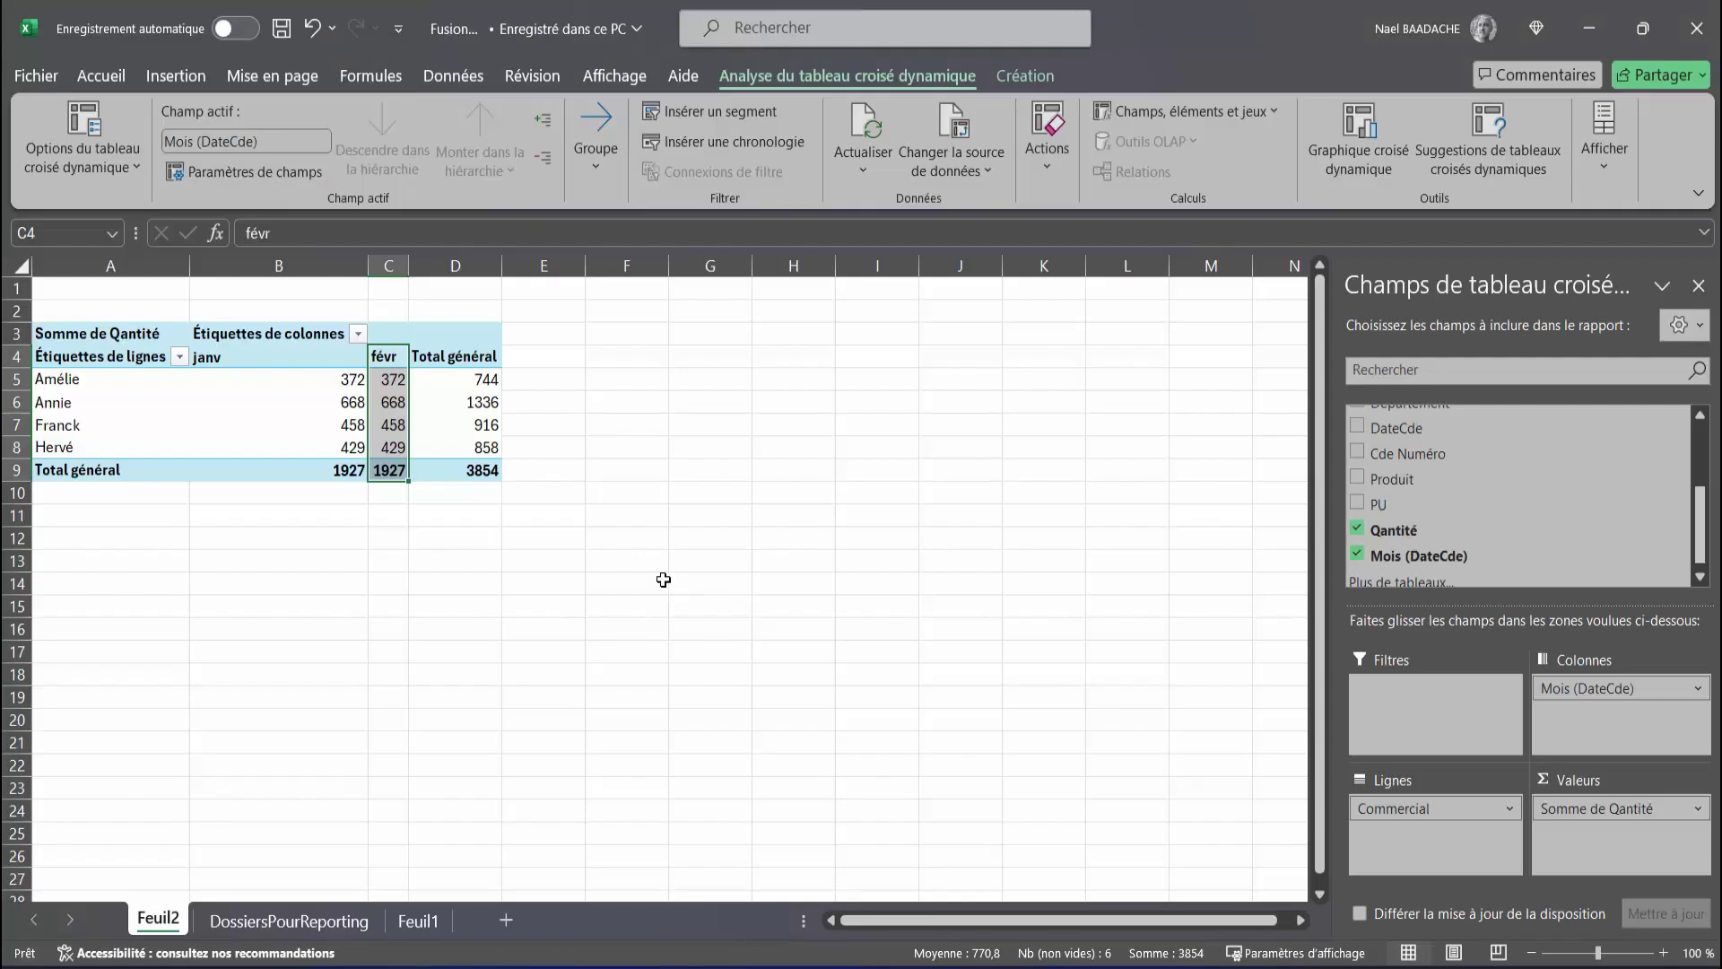
pyautogui.click(1696, 28)
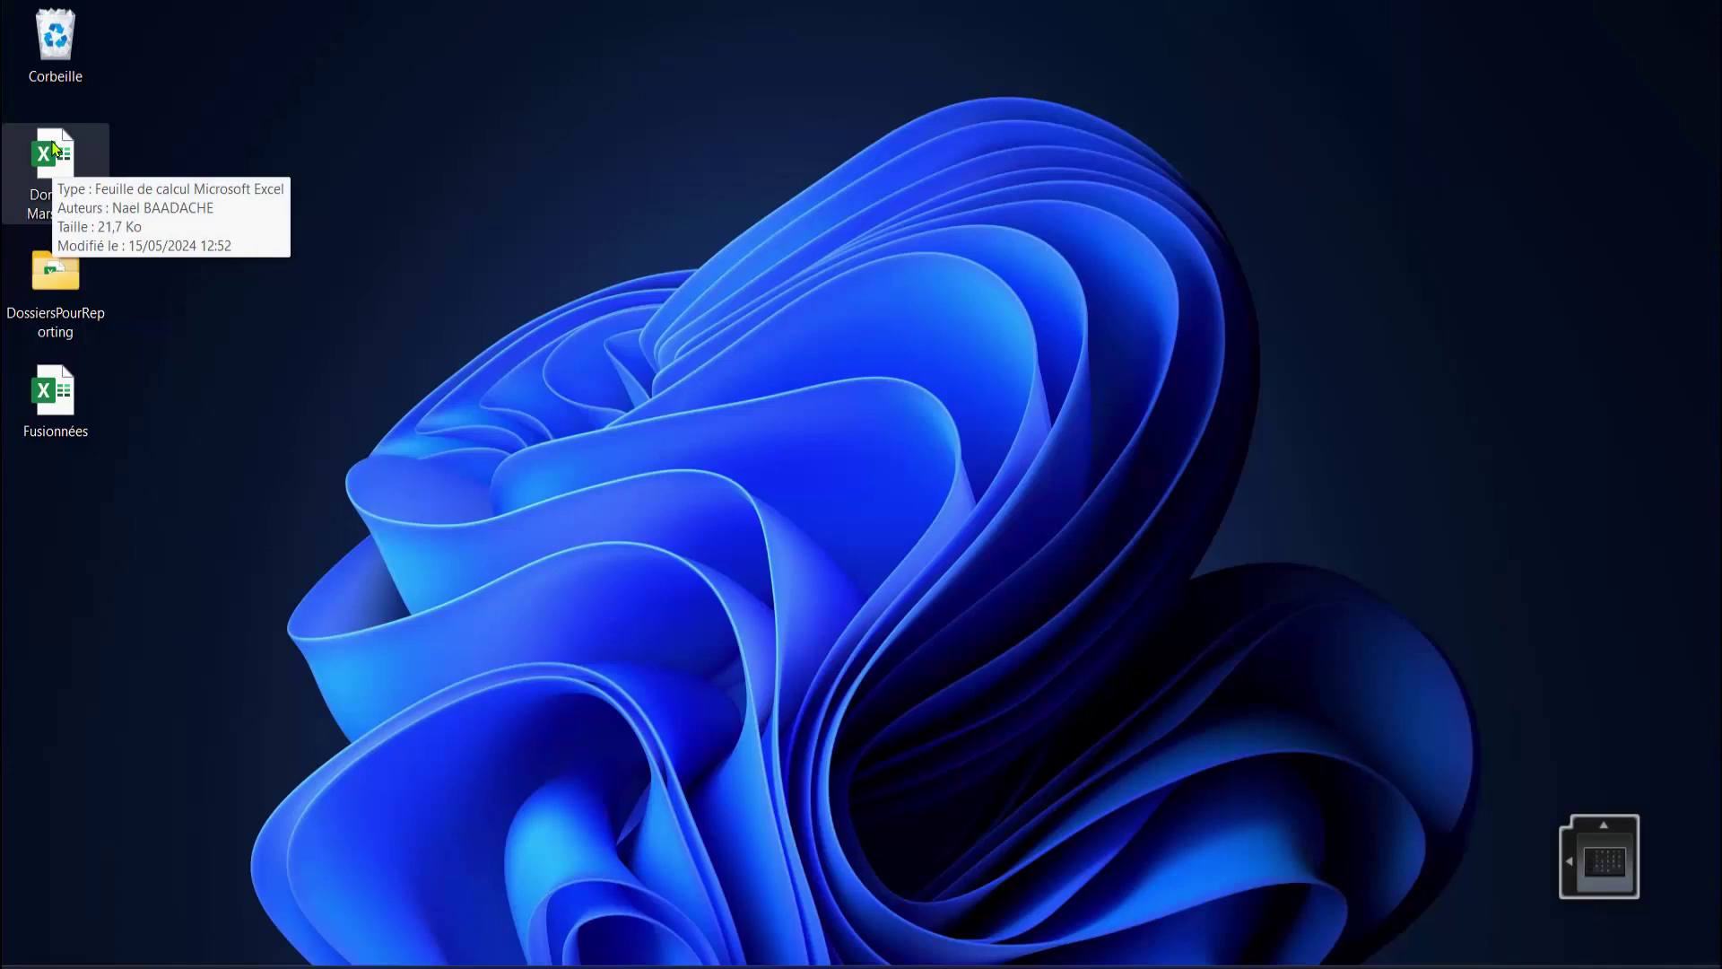
pyautogui.moveTo(54, 397)
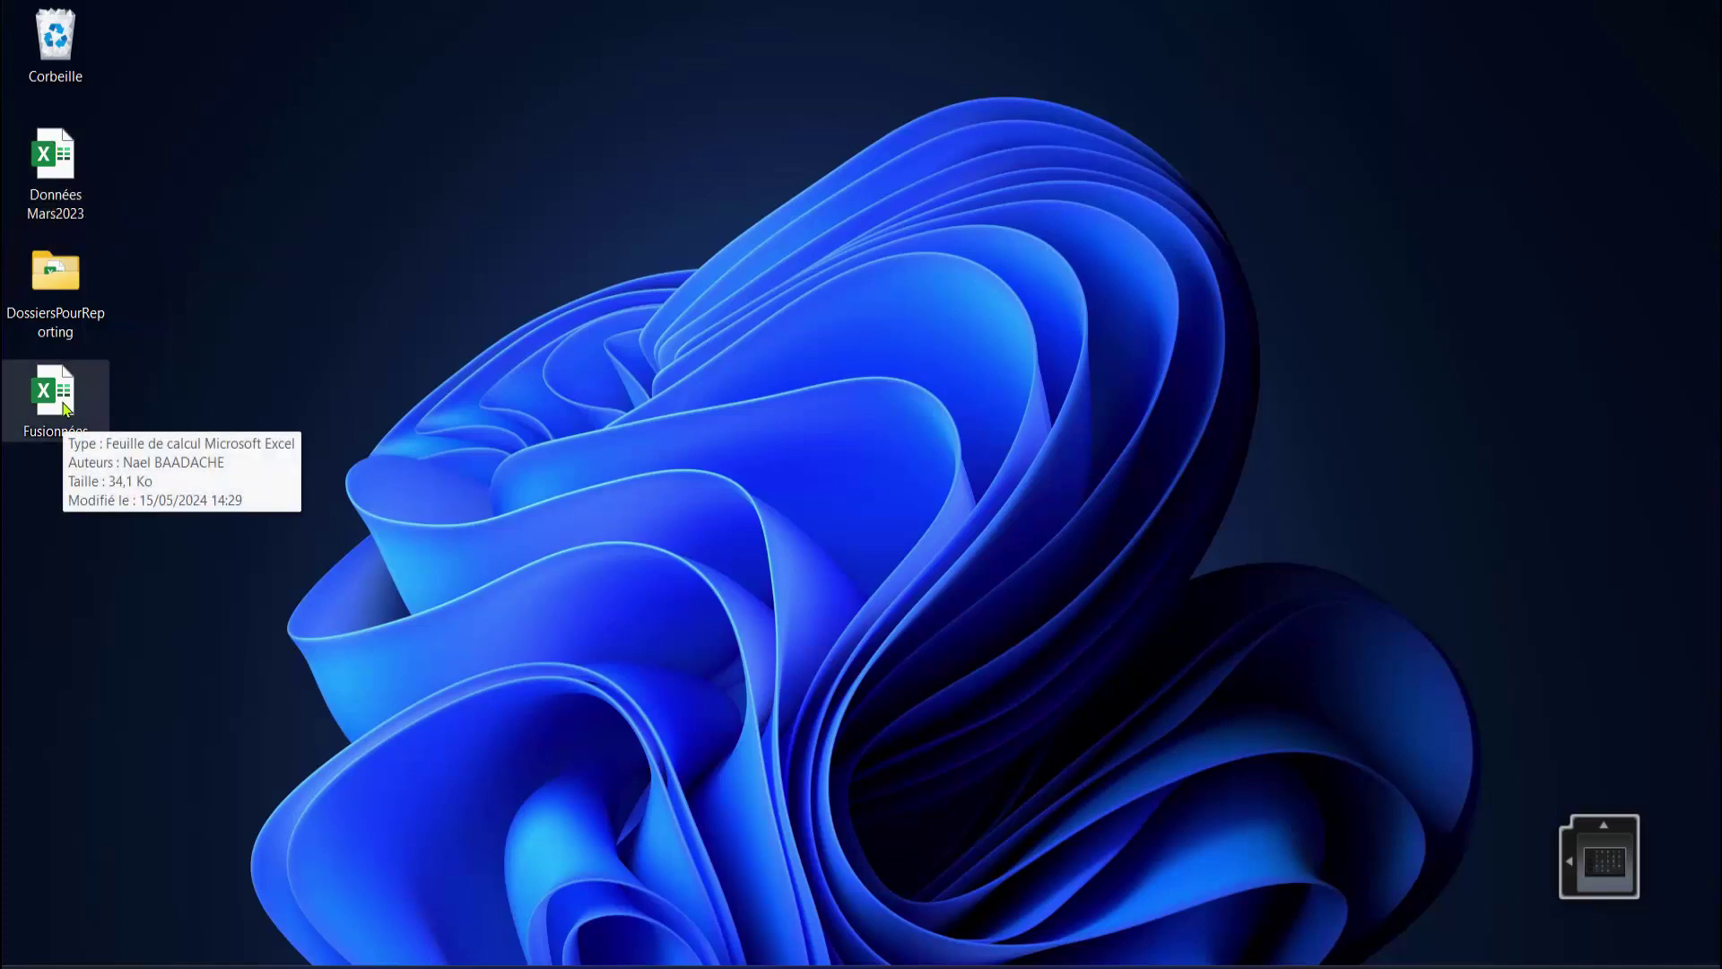
# Drag Données Mars2023 from the desktop into DossiersPourReporting and open that folder.
pyautogui.click(51, 146)
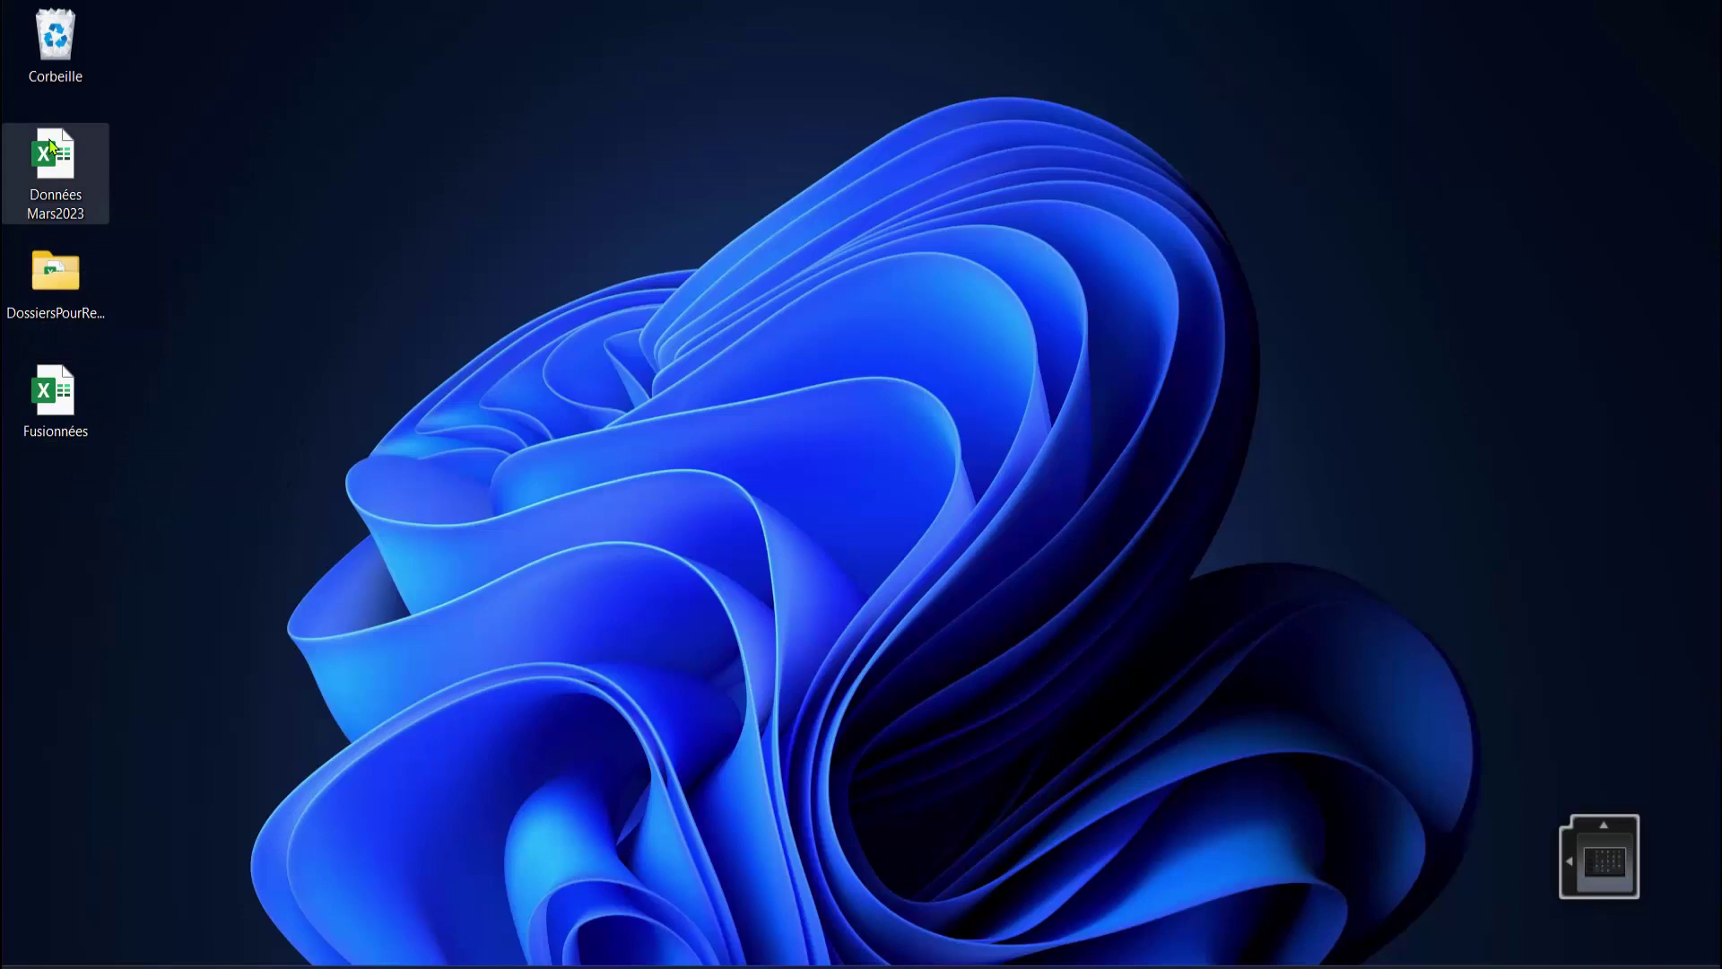
pyautogui.moveTo(51, 146); pyautogui.dragTo(54, 280)
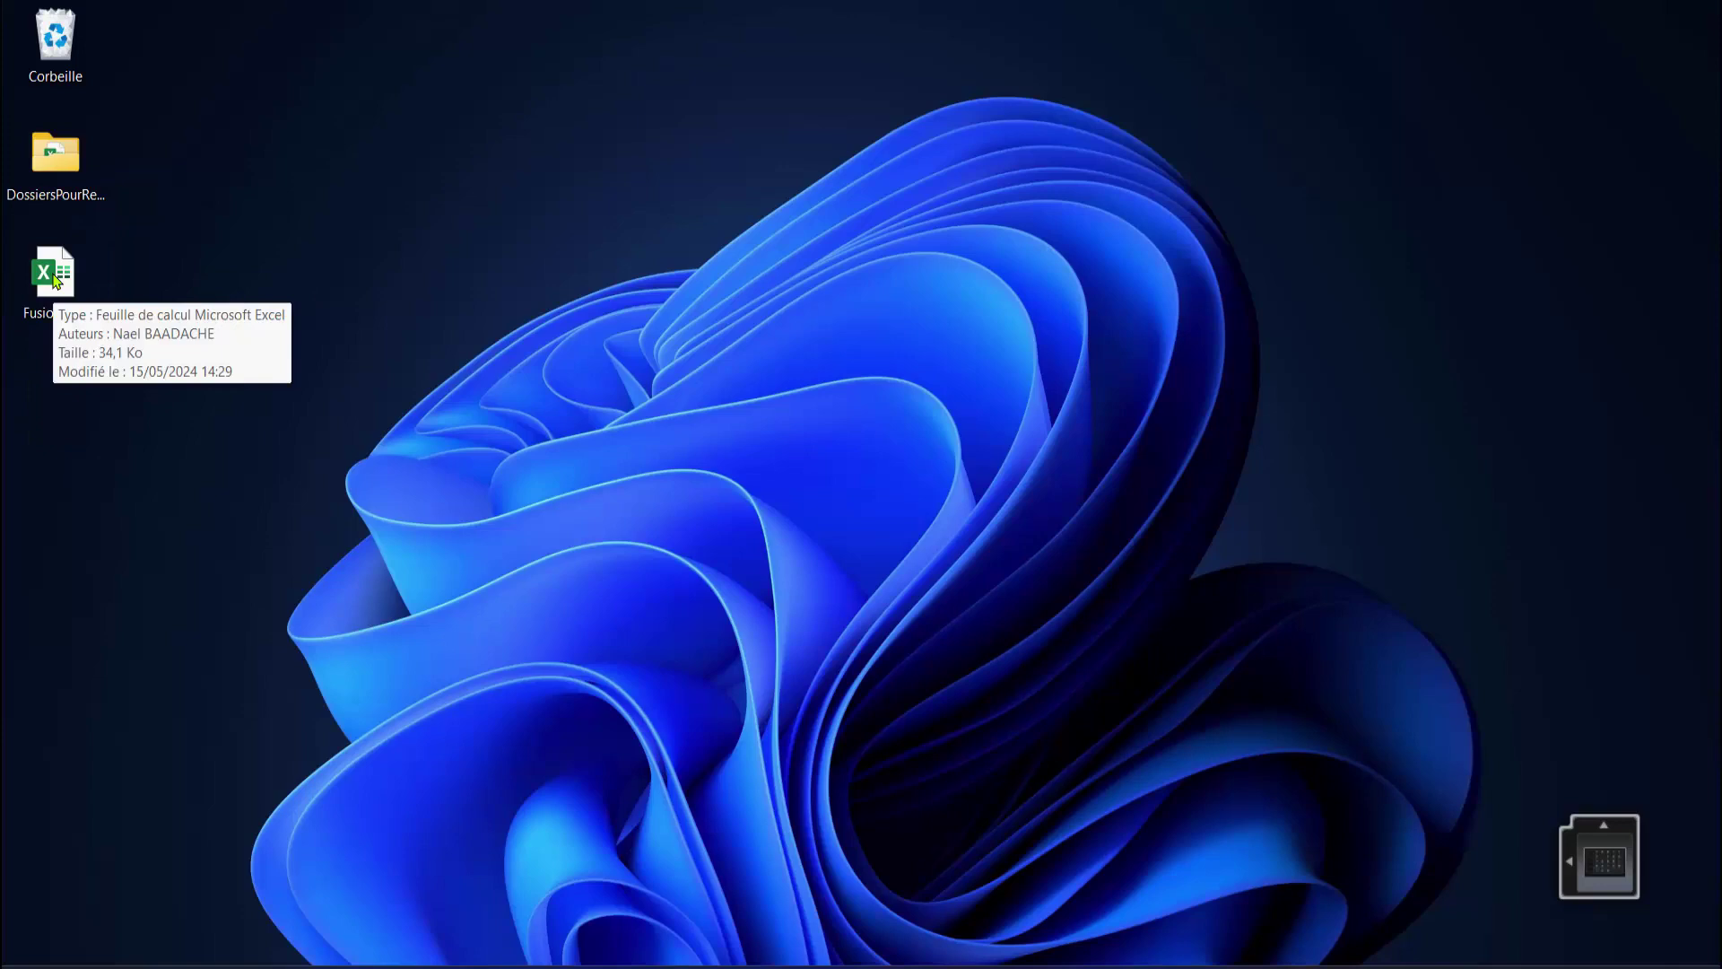
pyautogui.doubleClick(56, 154)
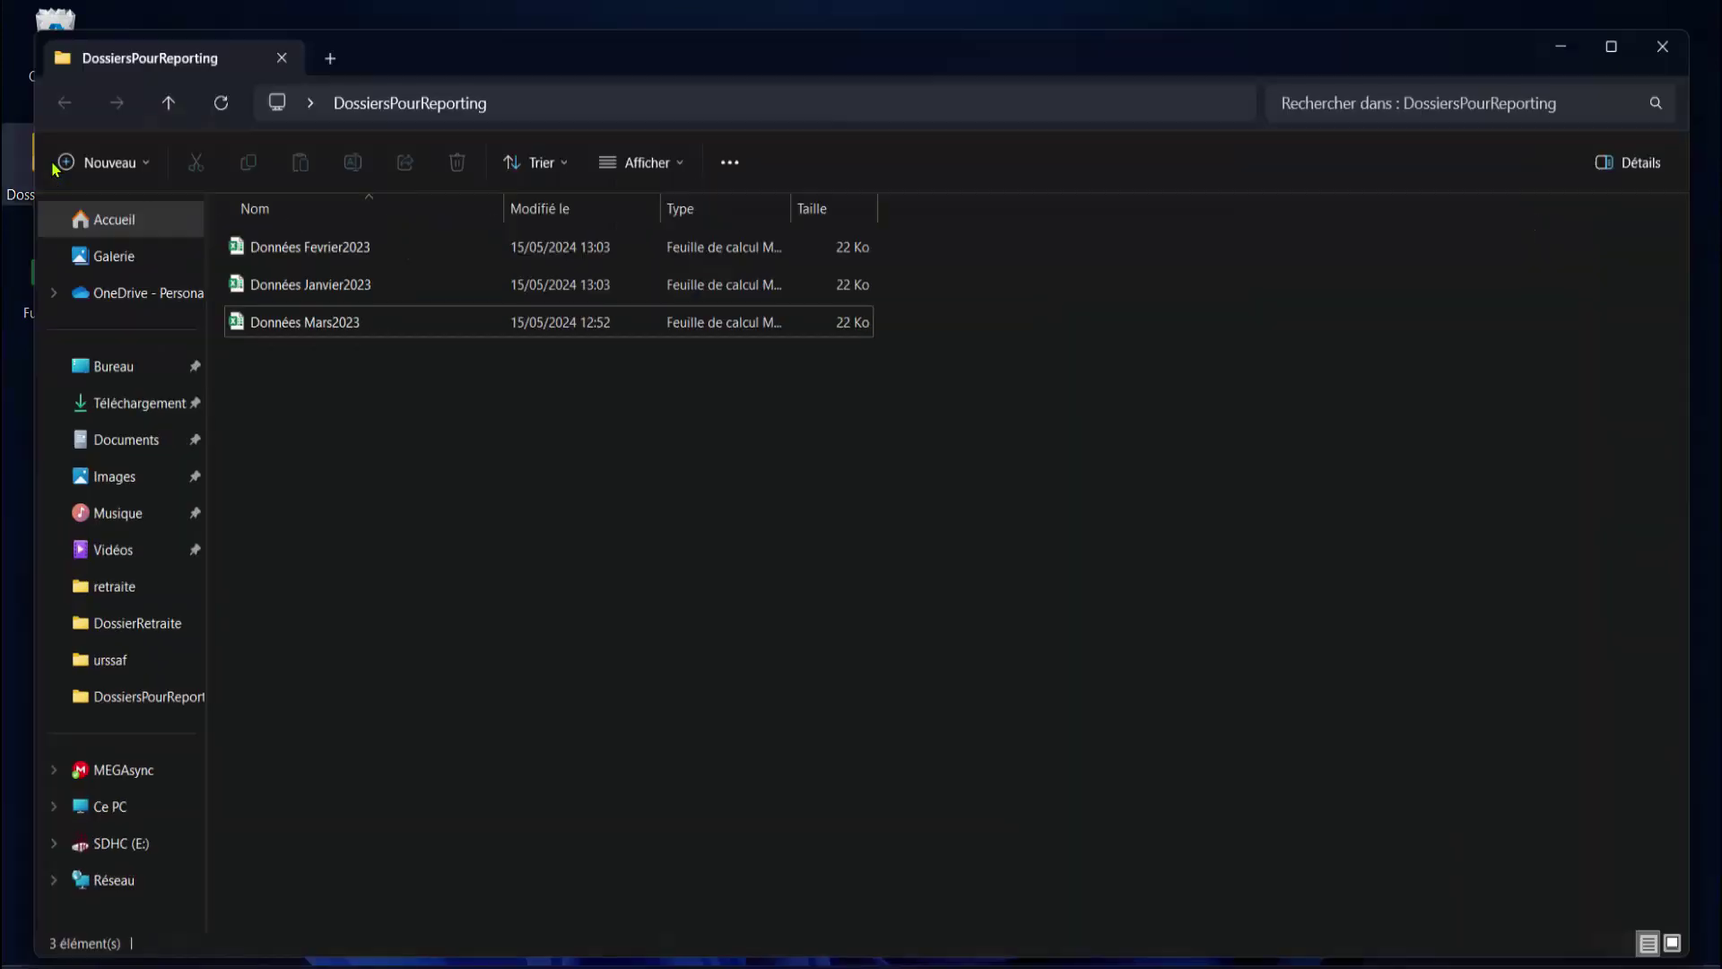
# Open Données Mars2023, inspect its Nouvelle column L and order CDE010, then close it.
pyautogui.doubleClick(285, 303)
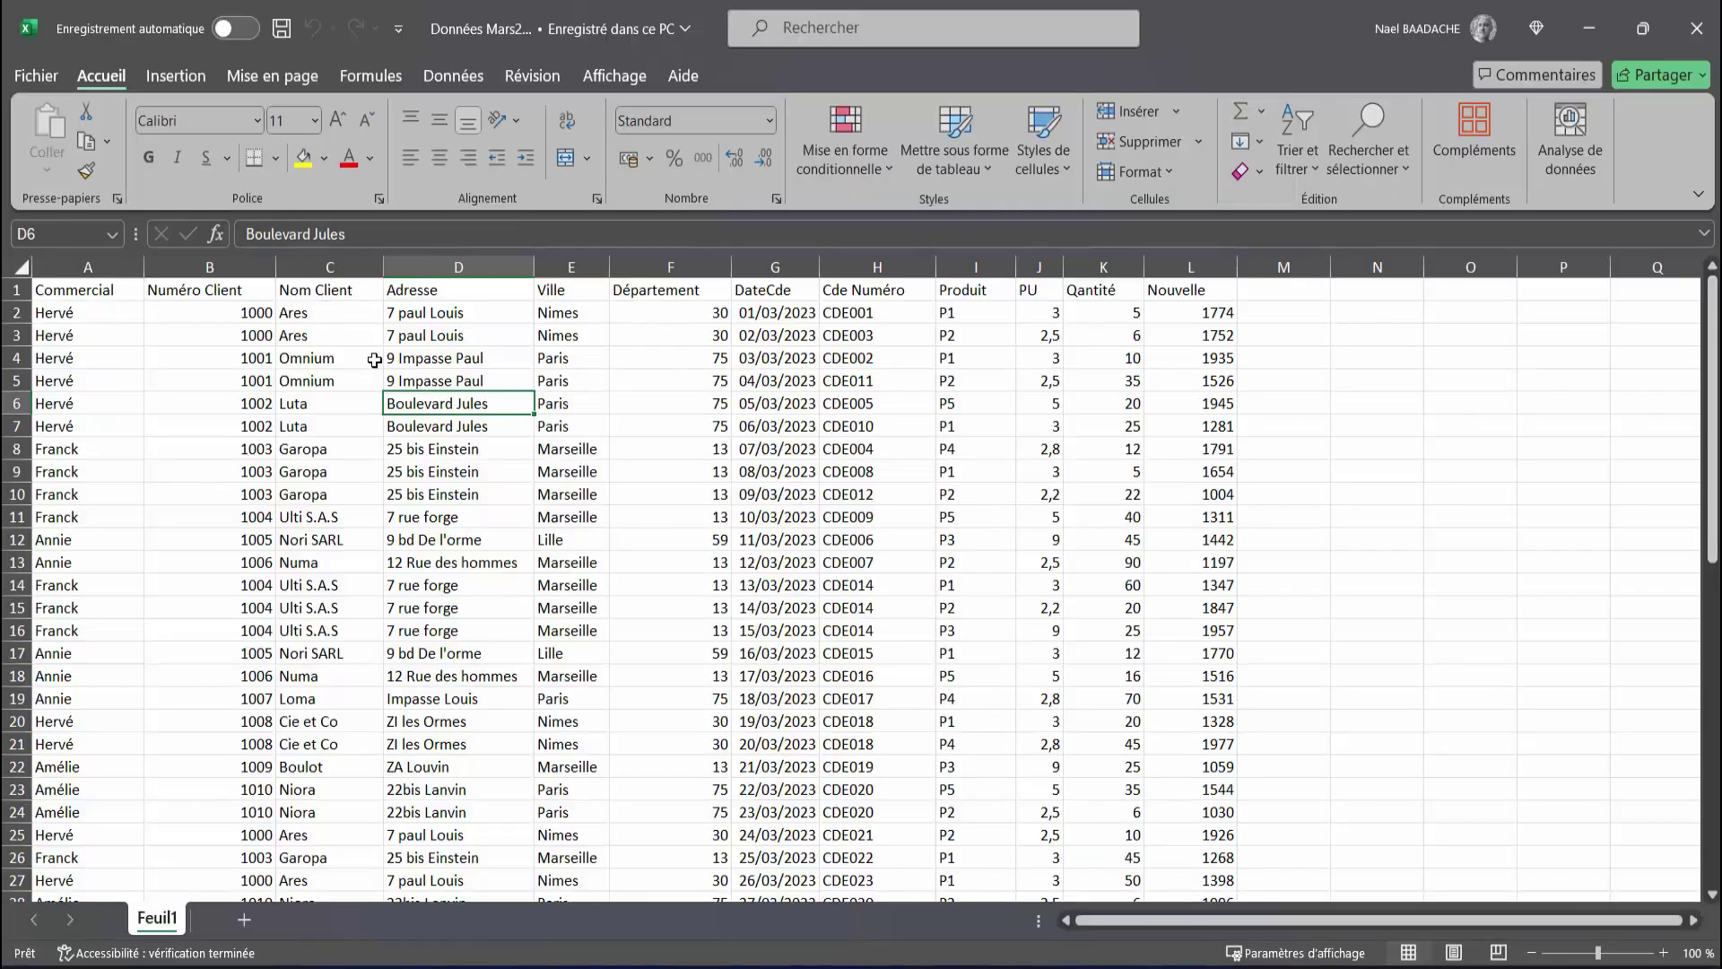
pyautogui.click(1106, 398)
pyautogui.click(1192, 269)
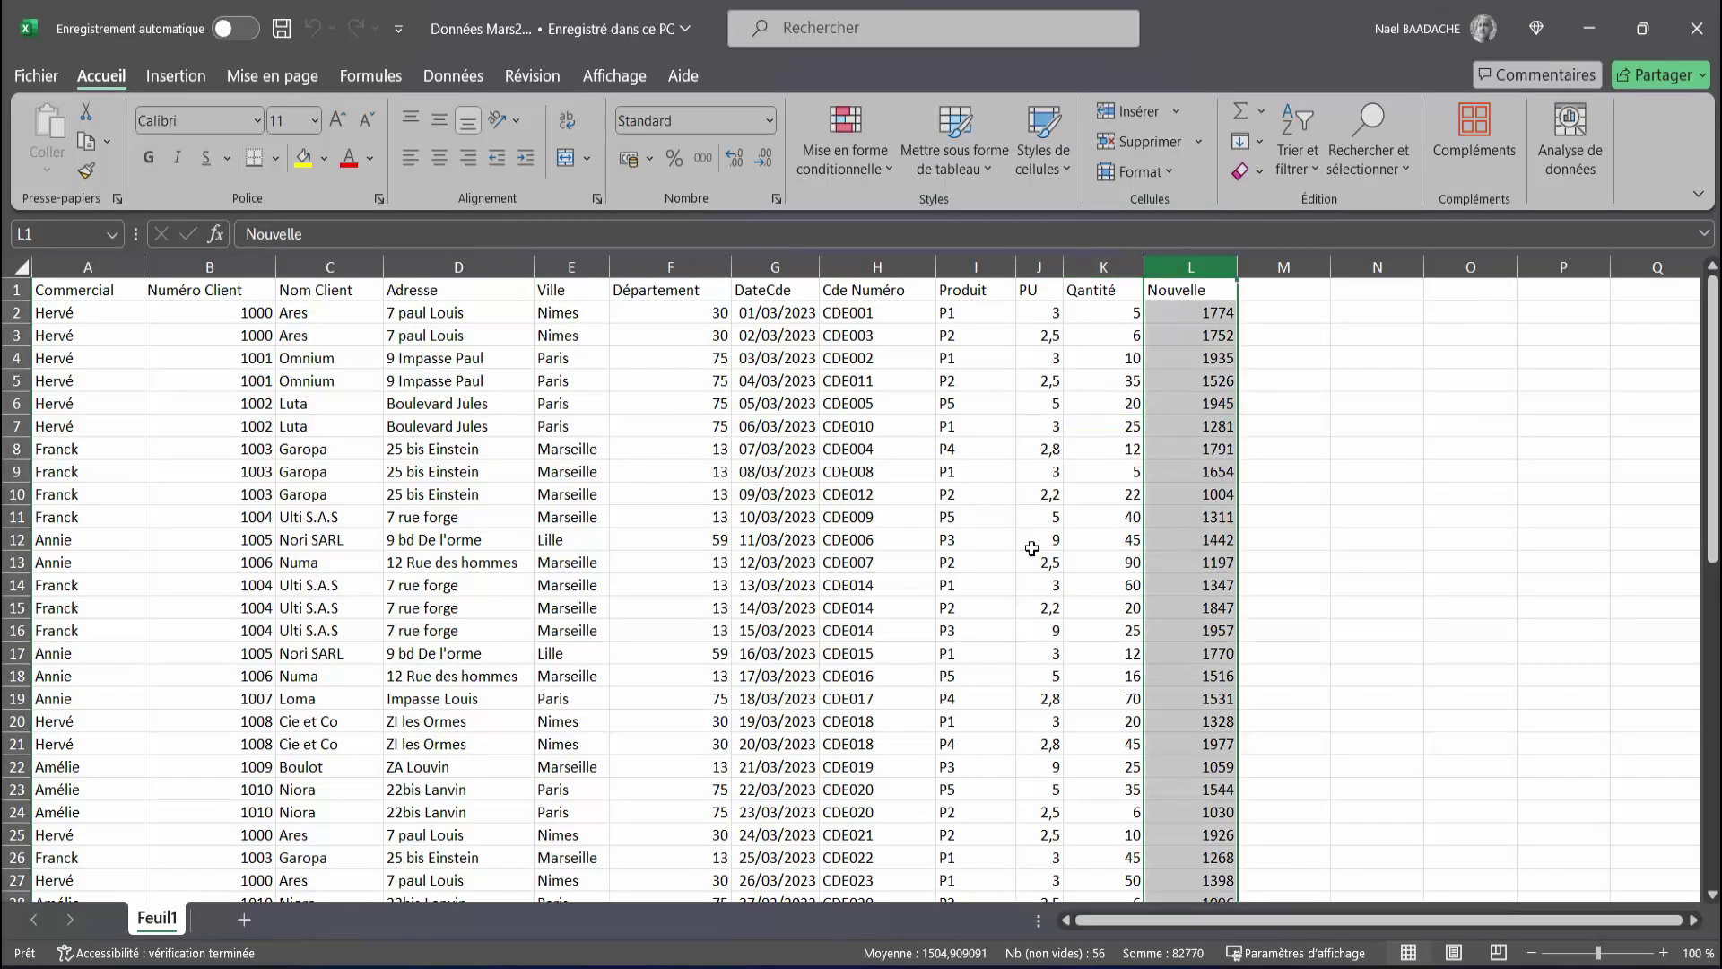
pyautogui.click(972, 521)
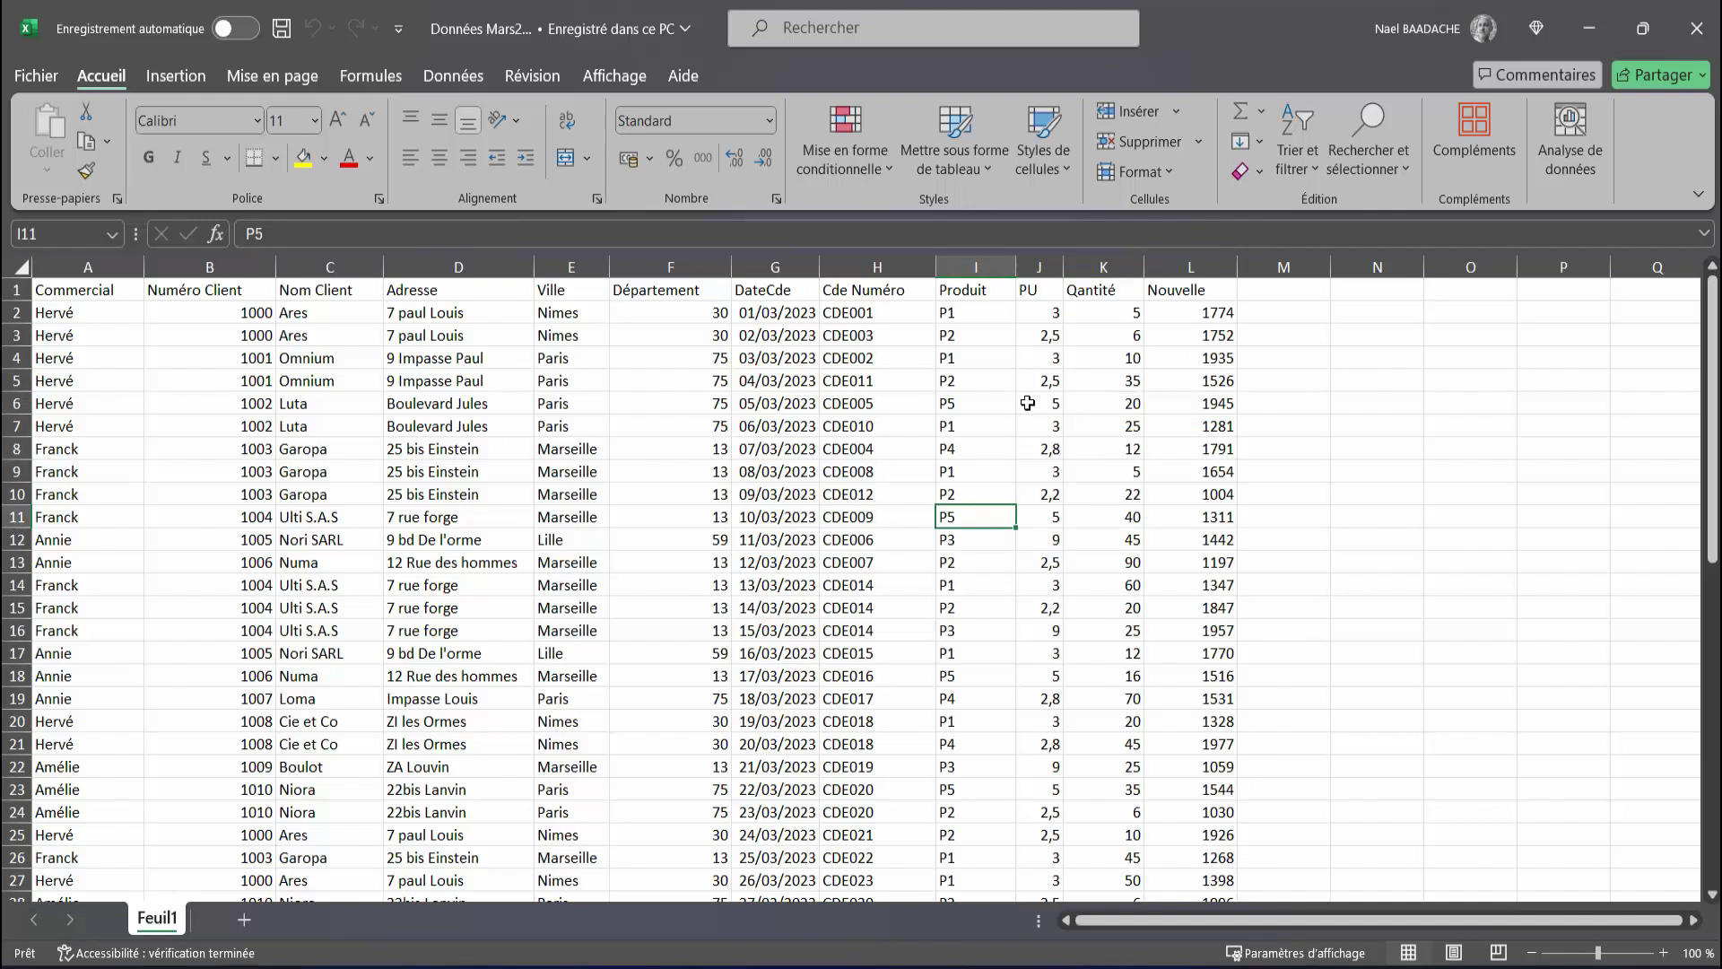
pyautogui.click(1196, 264)
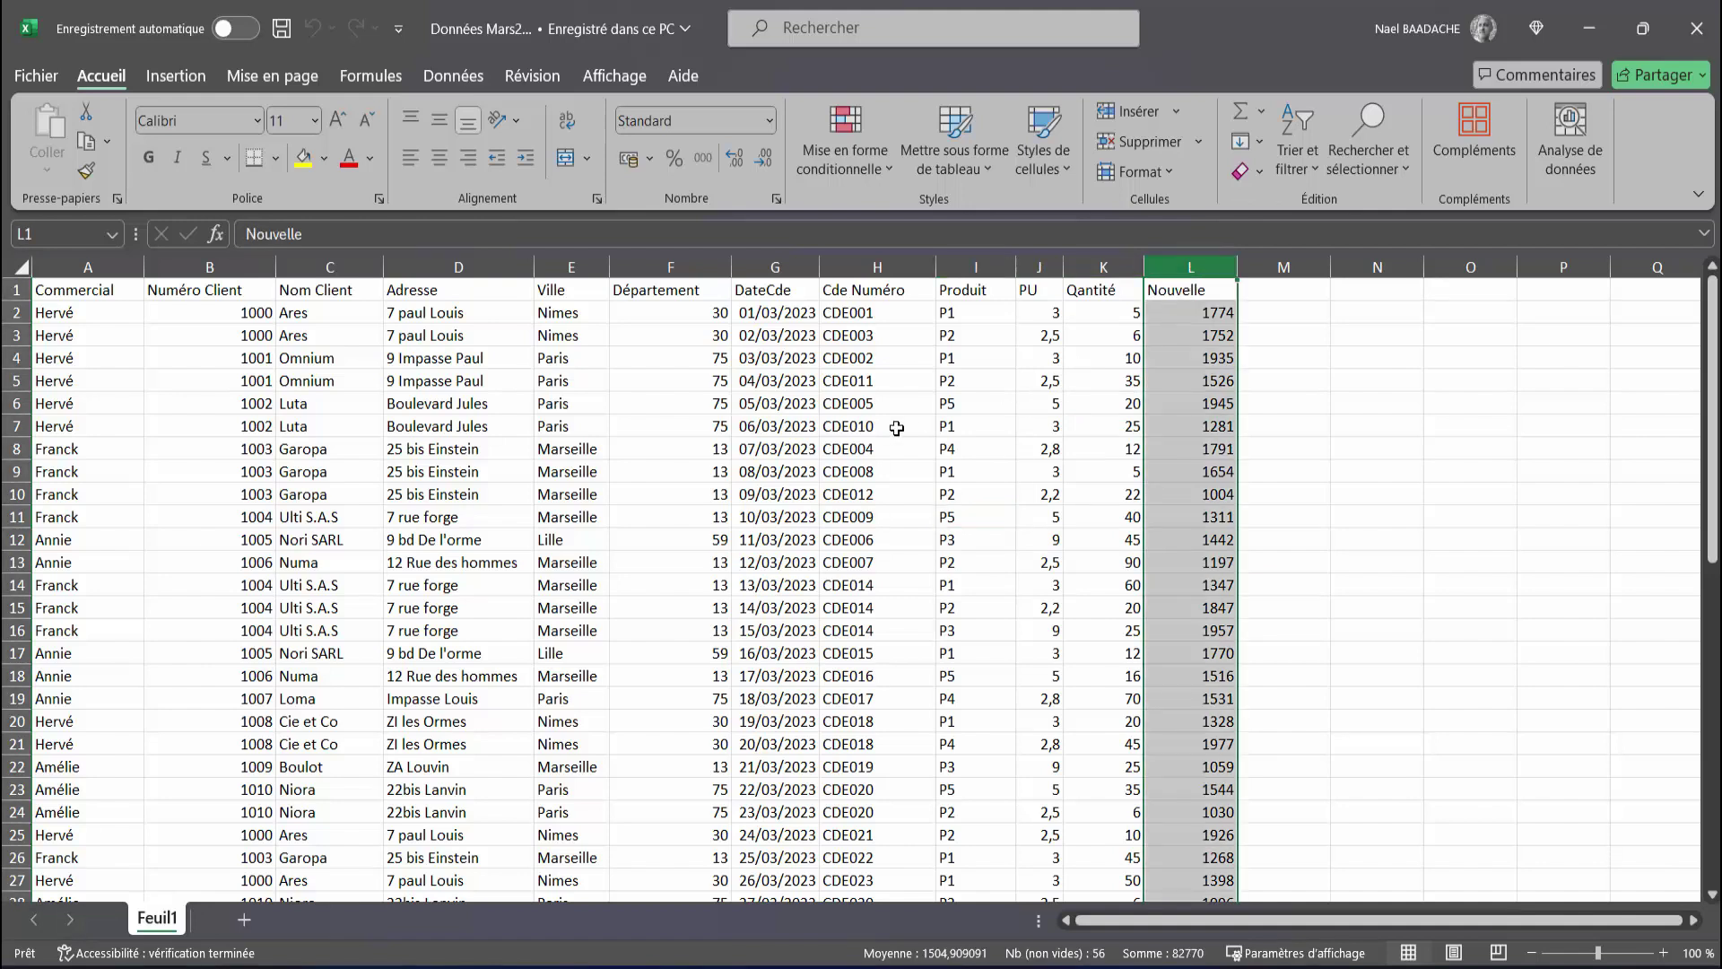
pyautogui.click(896, 429)
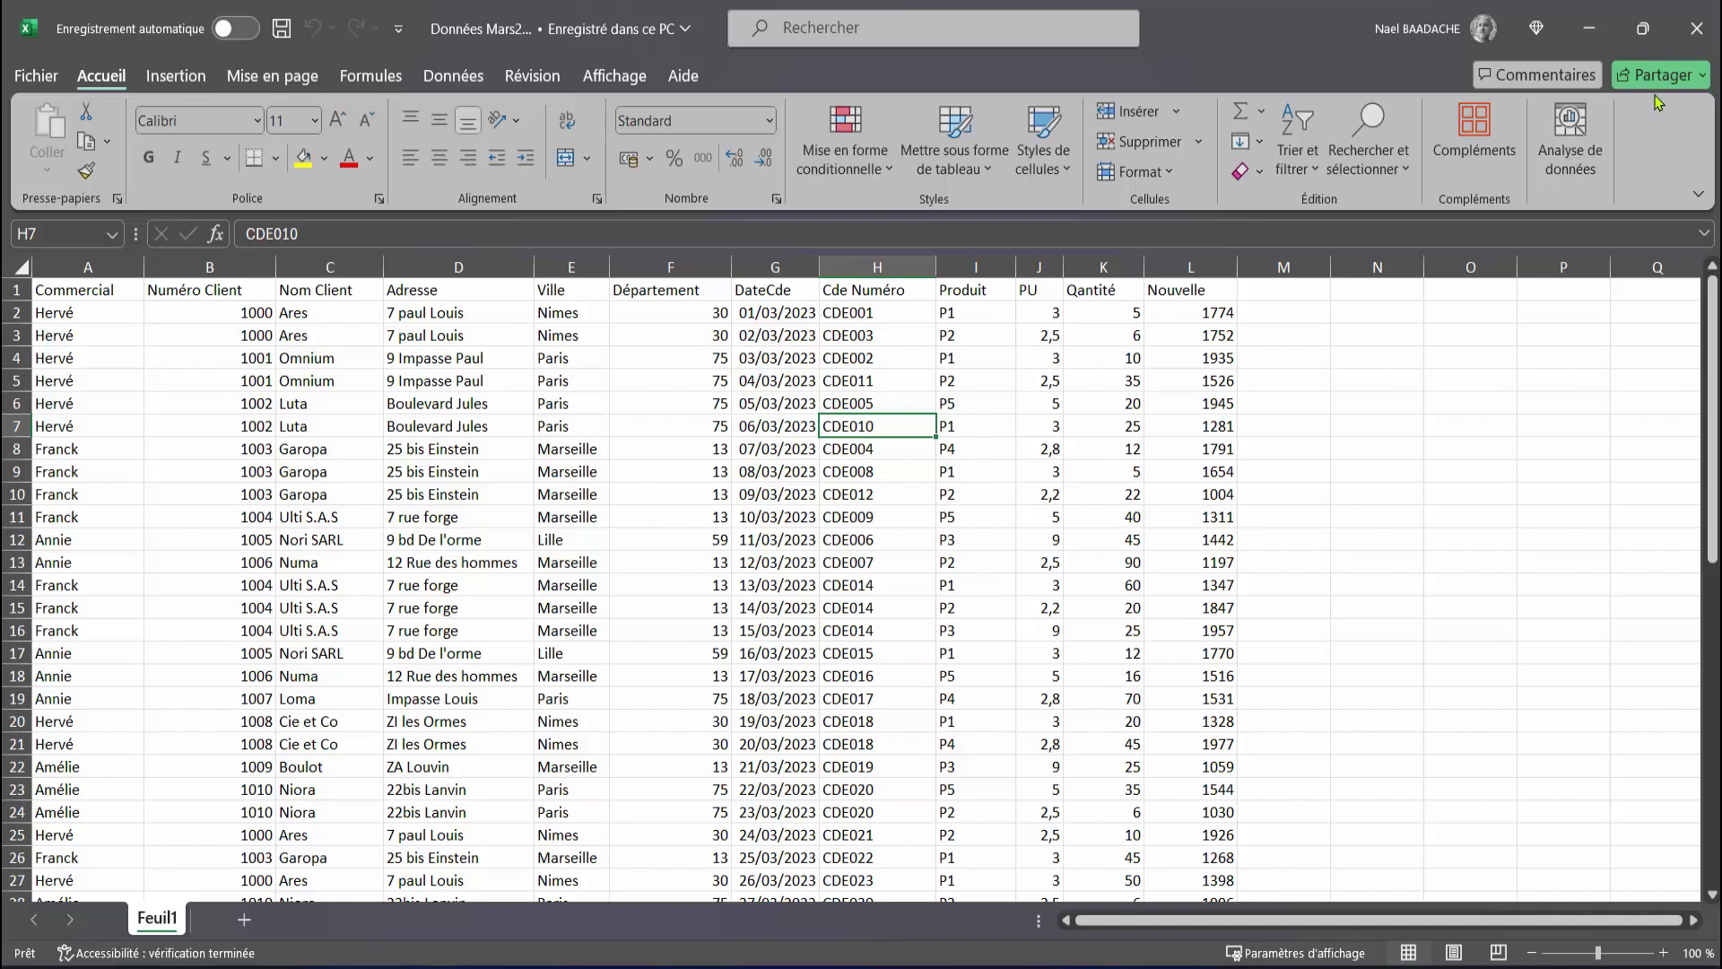
pyautogui.click(1195, 292)
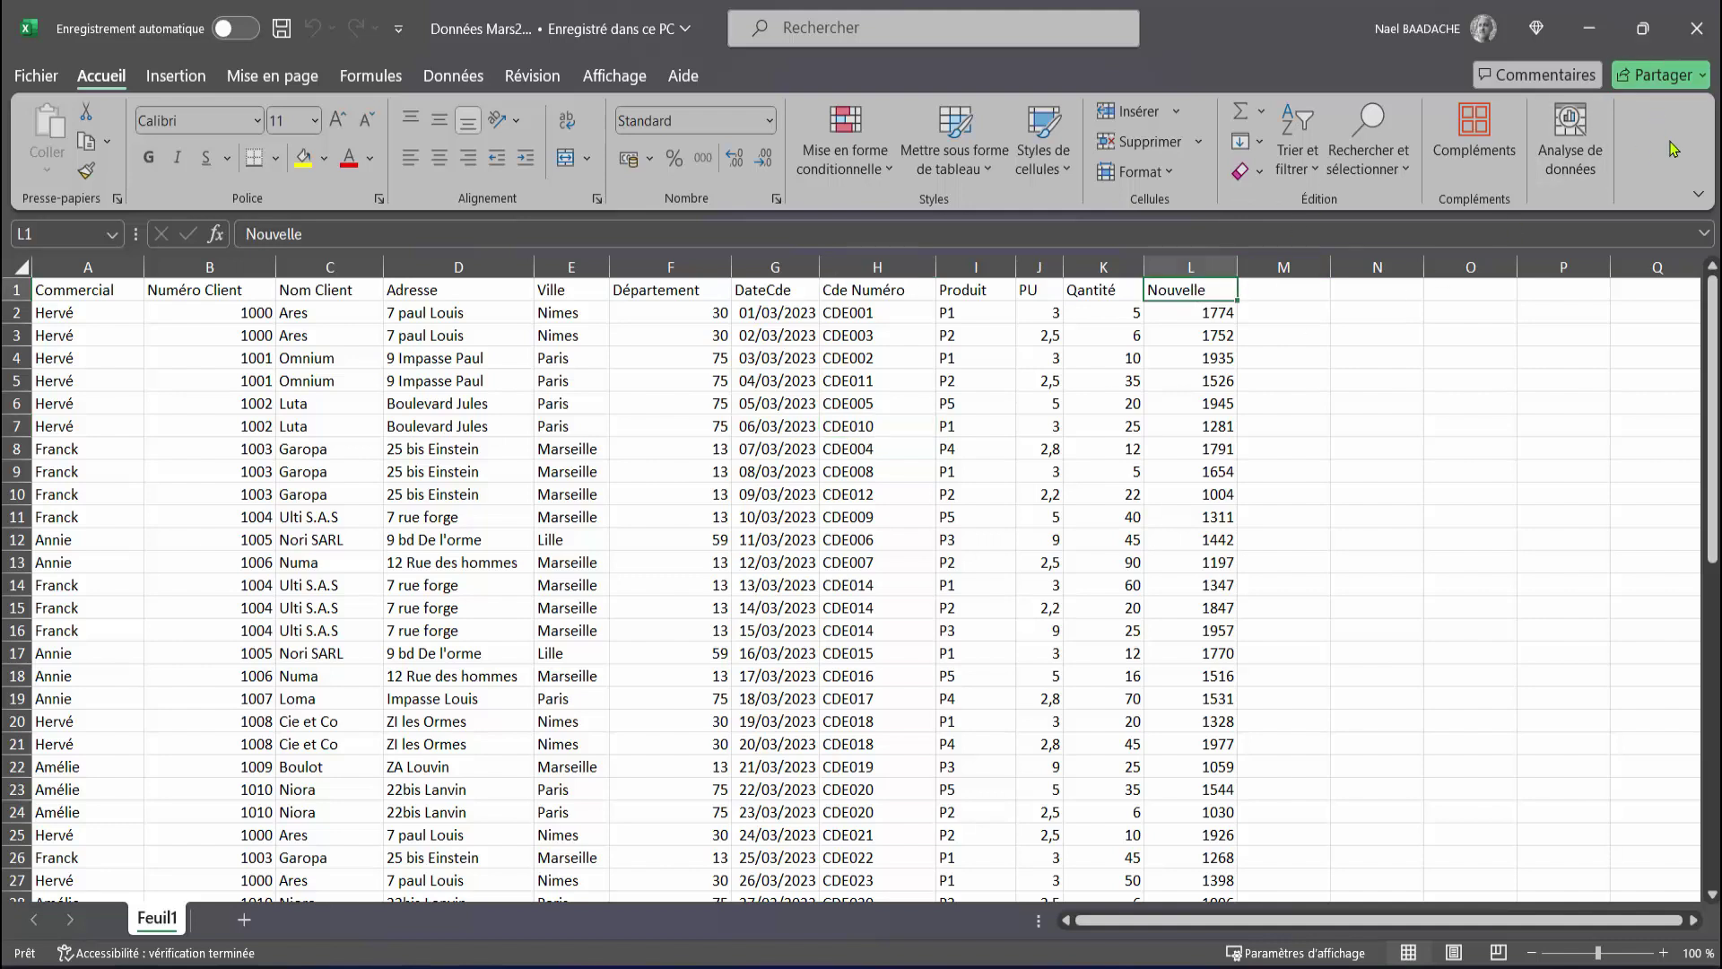
pyautogui.click(1702, 28)
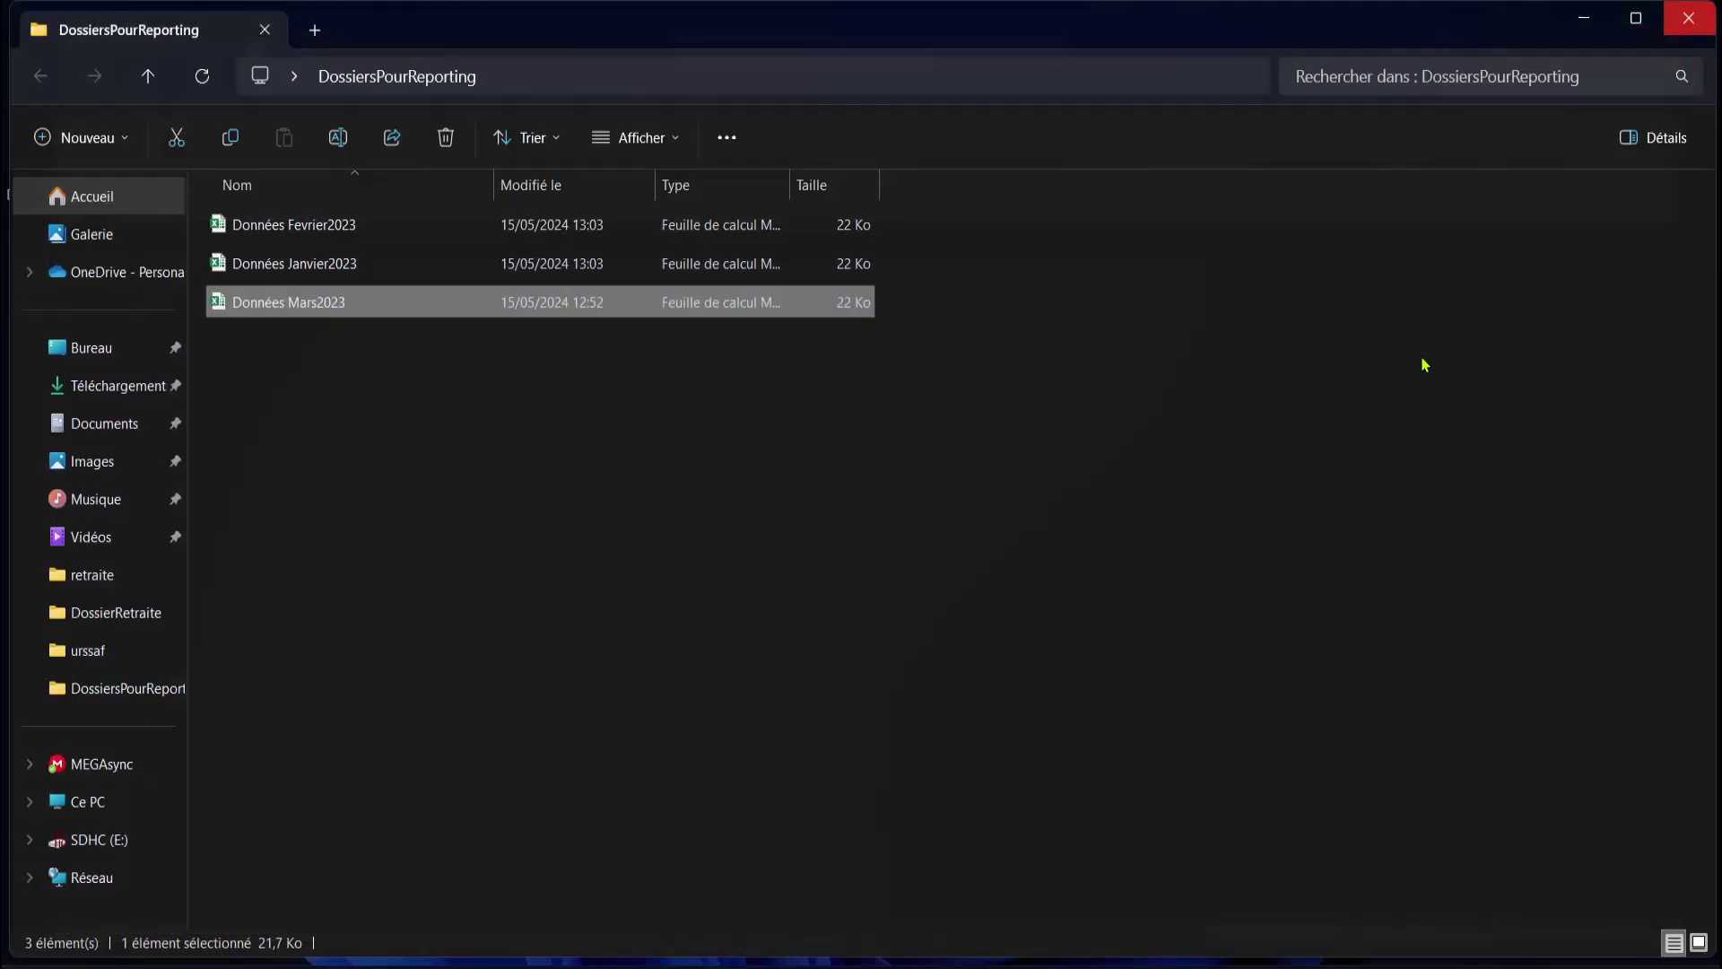
pyautogui.moveTo(295, 224)
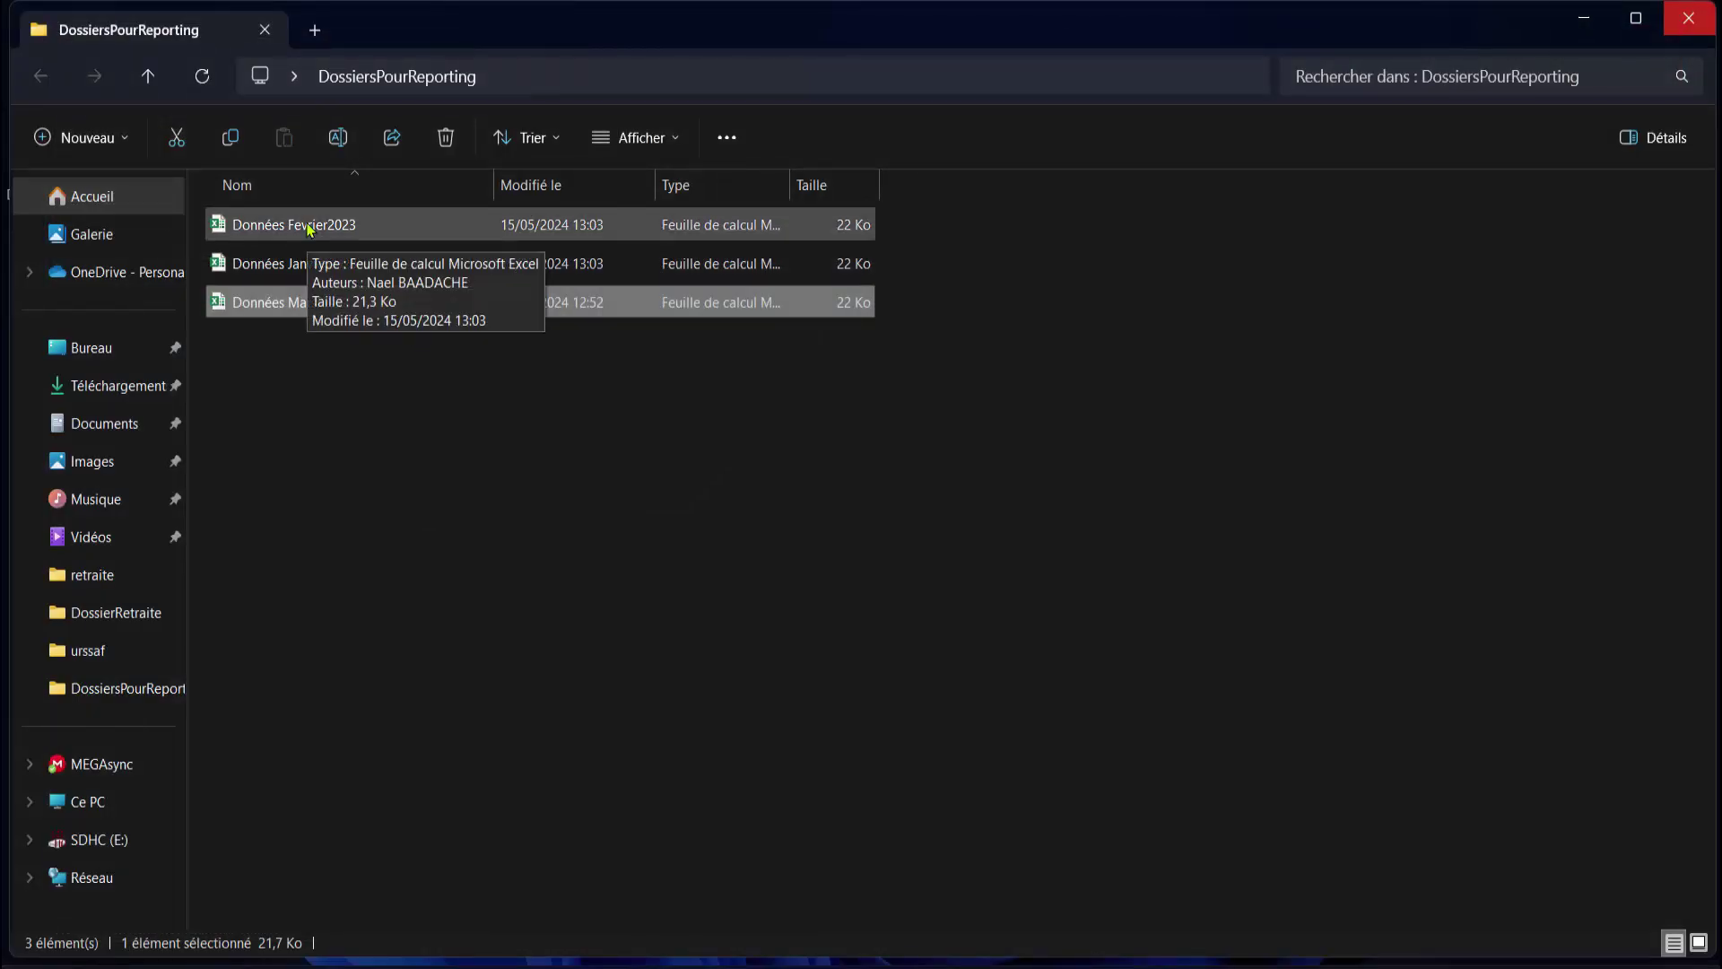
# Enter a Nouvelle header in L1 of Données Janvier2023 and save it on closing.
pyautogui.click(314, 265)
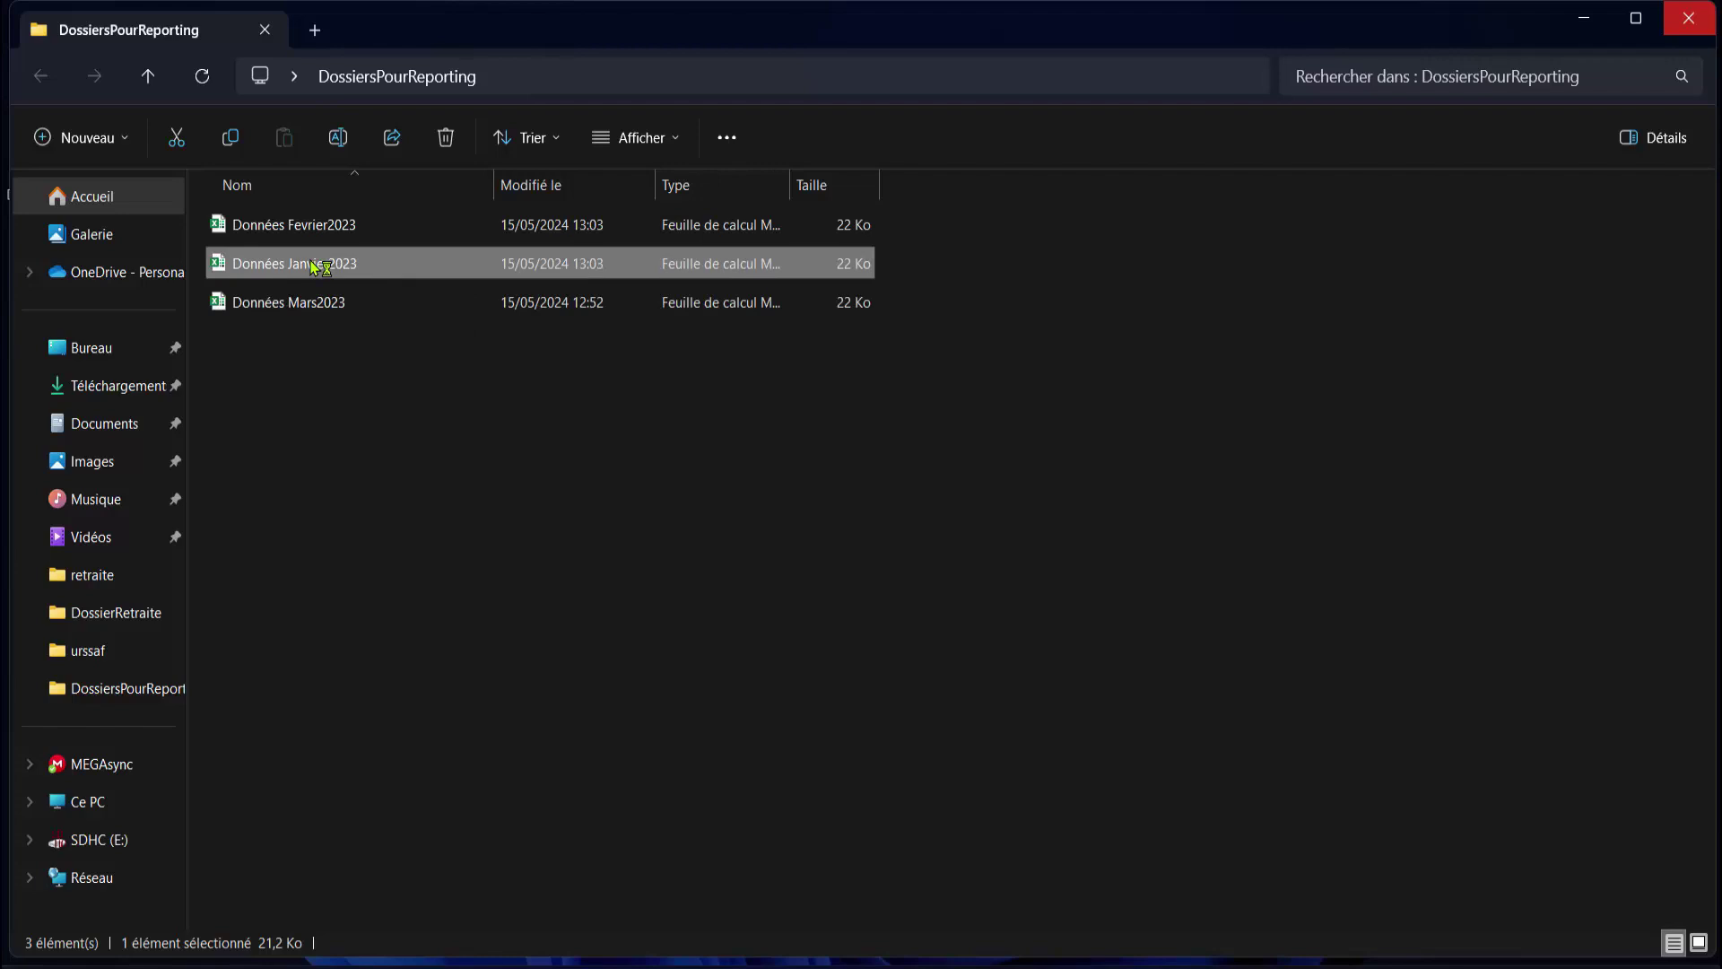
pyautogui.doubleClick(314, 264)
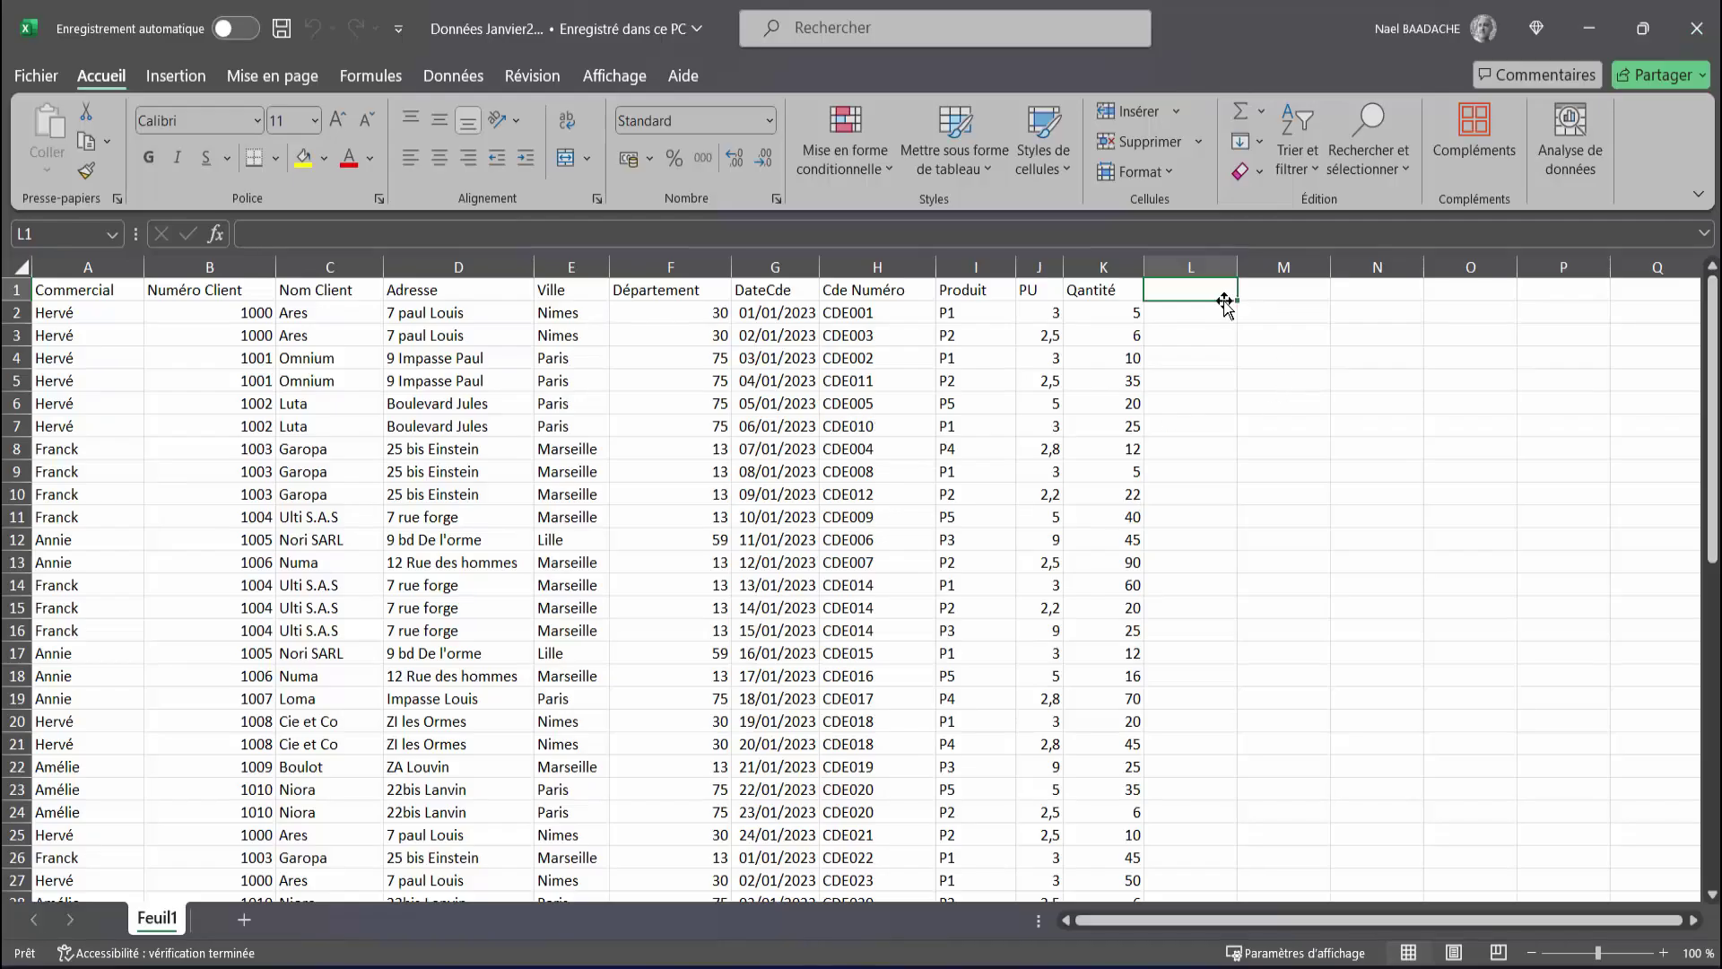
pyautogui.write('Nuo')
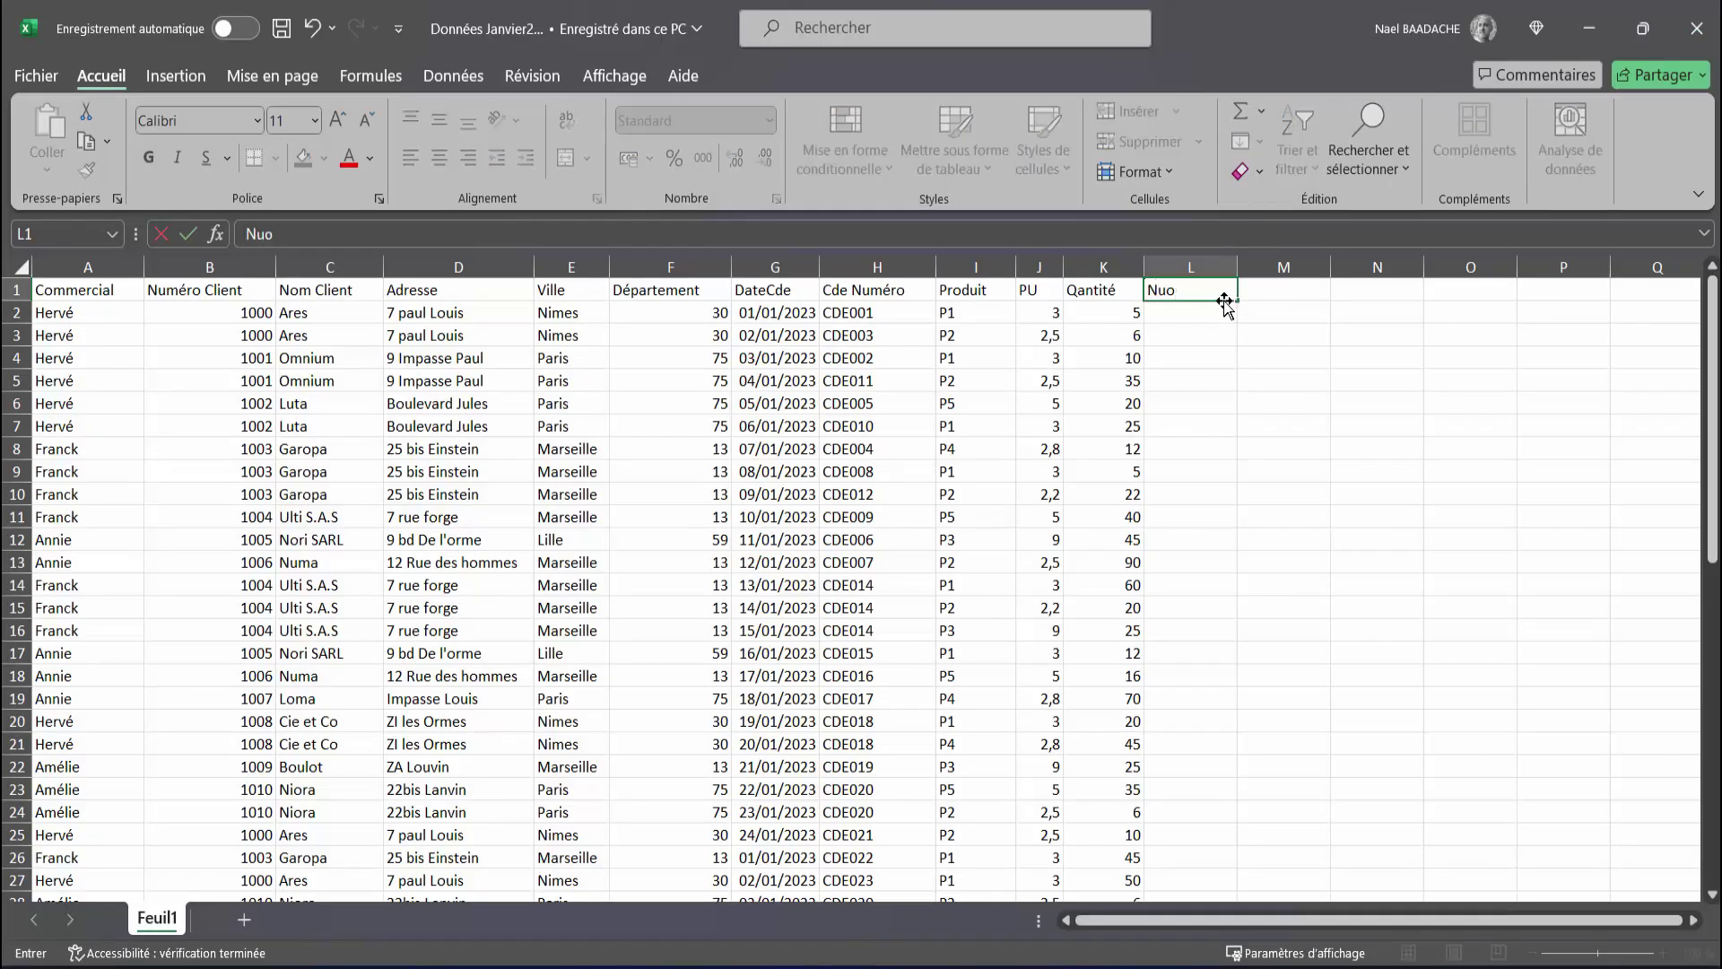
pyautogui.write('ouve')
pyautogui.press('Return')
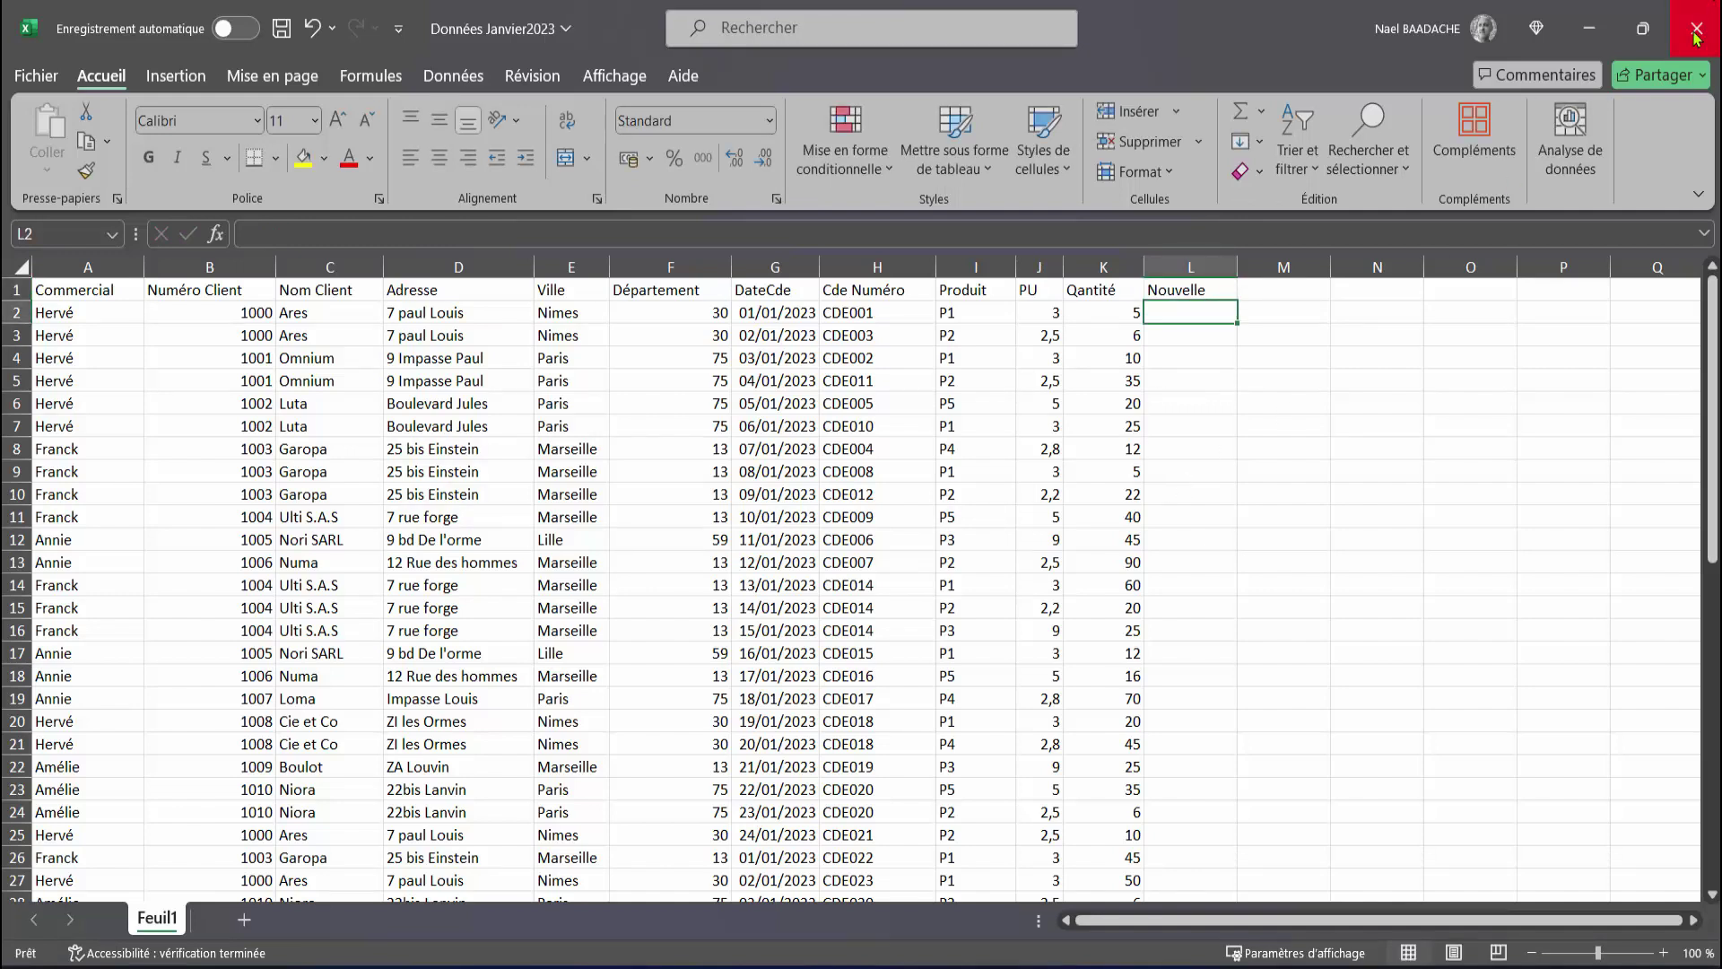
pyautogui.click(1696, 28)
pyautogui.click(793, 665)
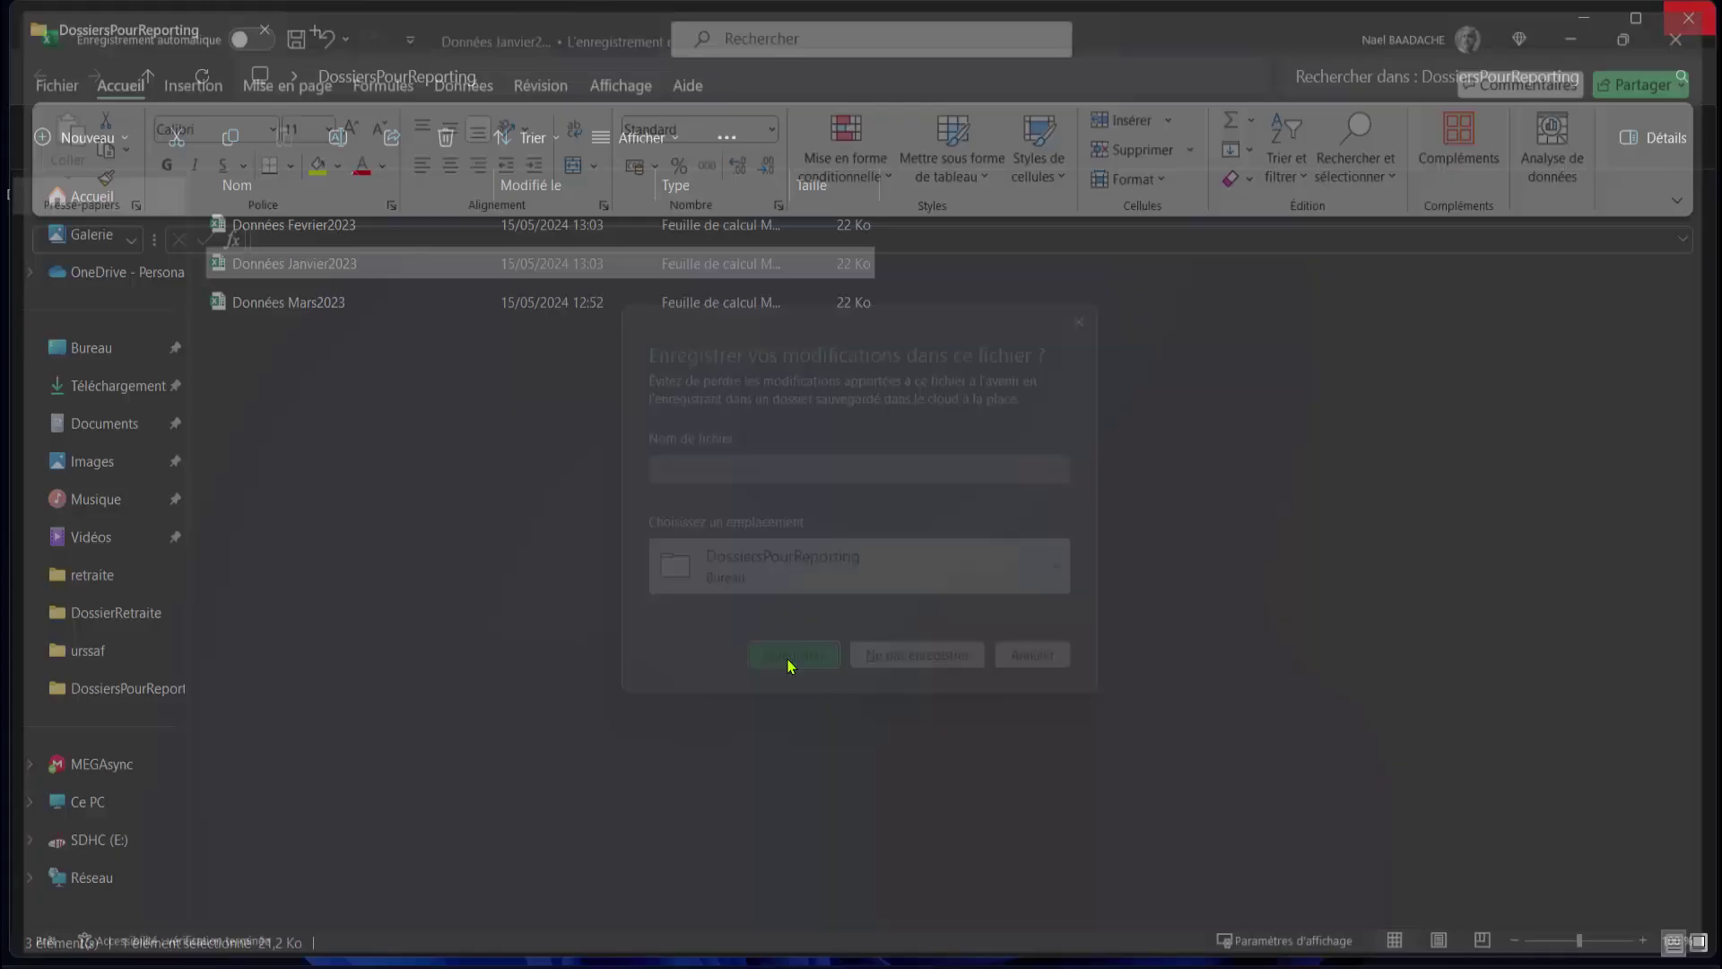
# Enter the same Nouvelle header in L1 of Données Fevrier2023 and save it on closing.
pyautogui.doubleClick(314, 236)
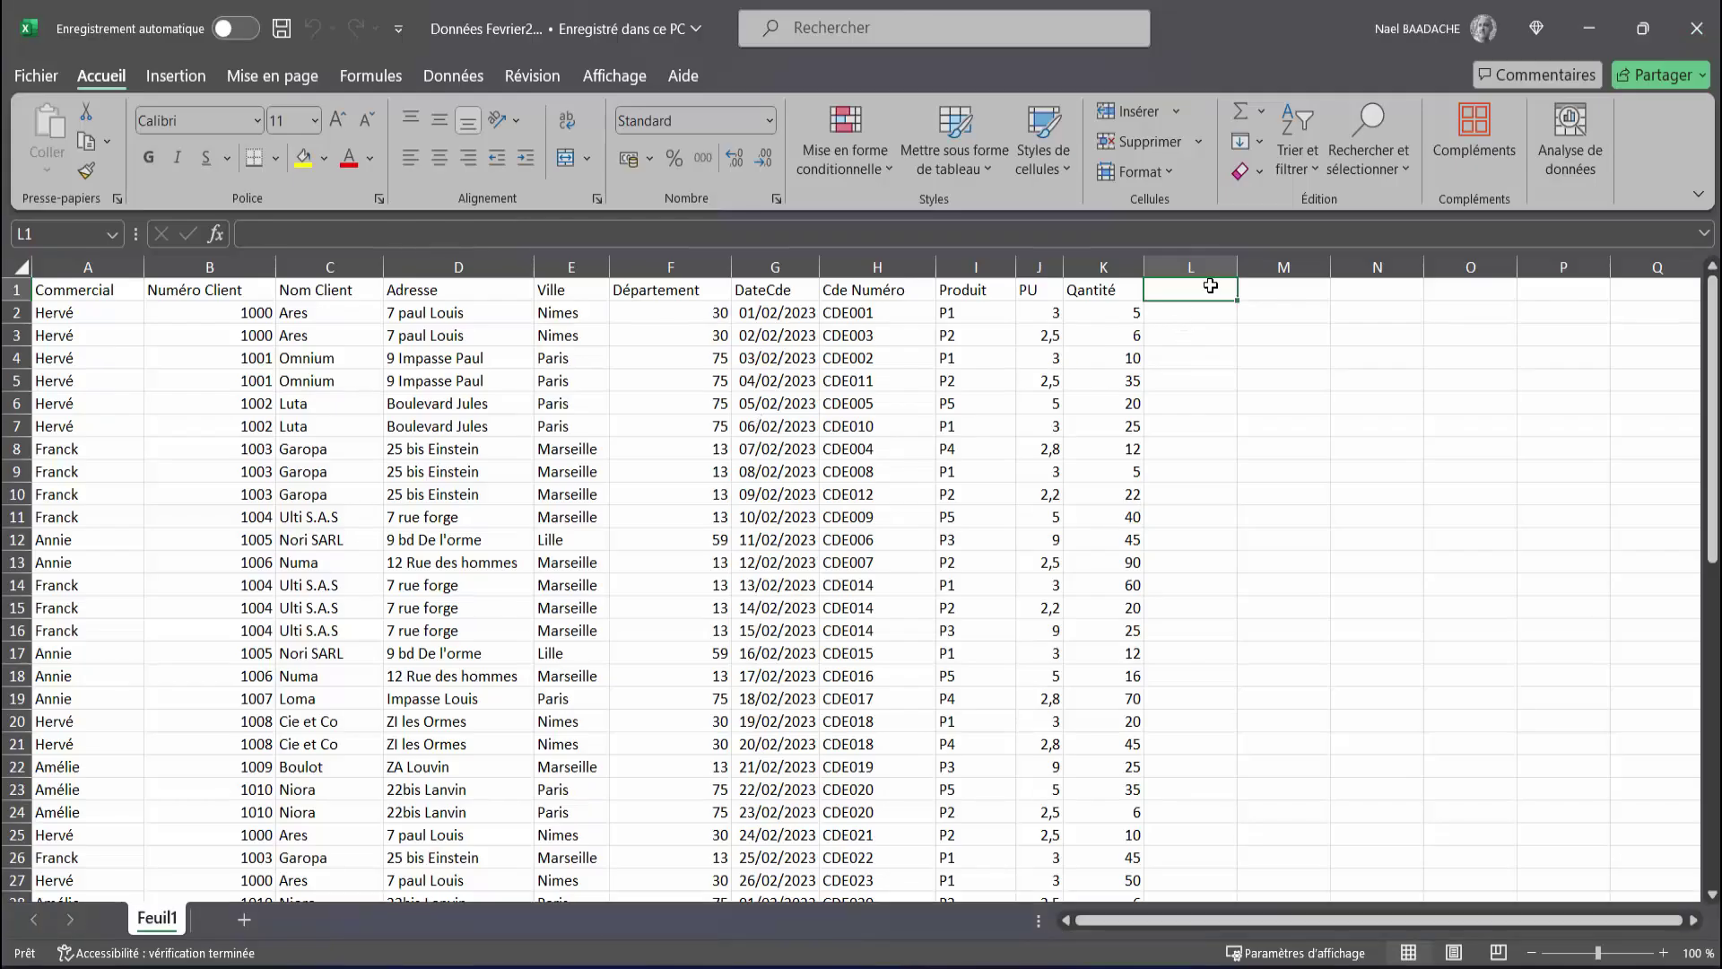
pyautogui.write('Nouvelle')
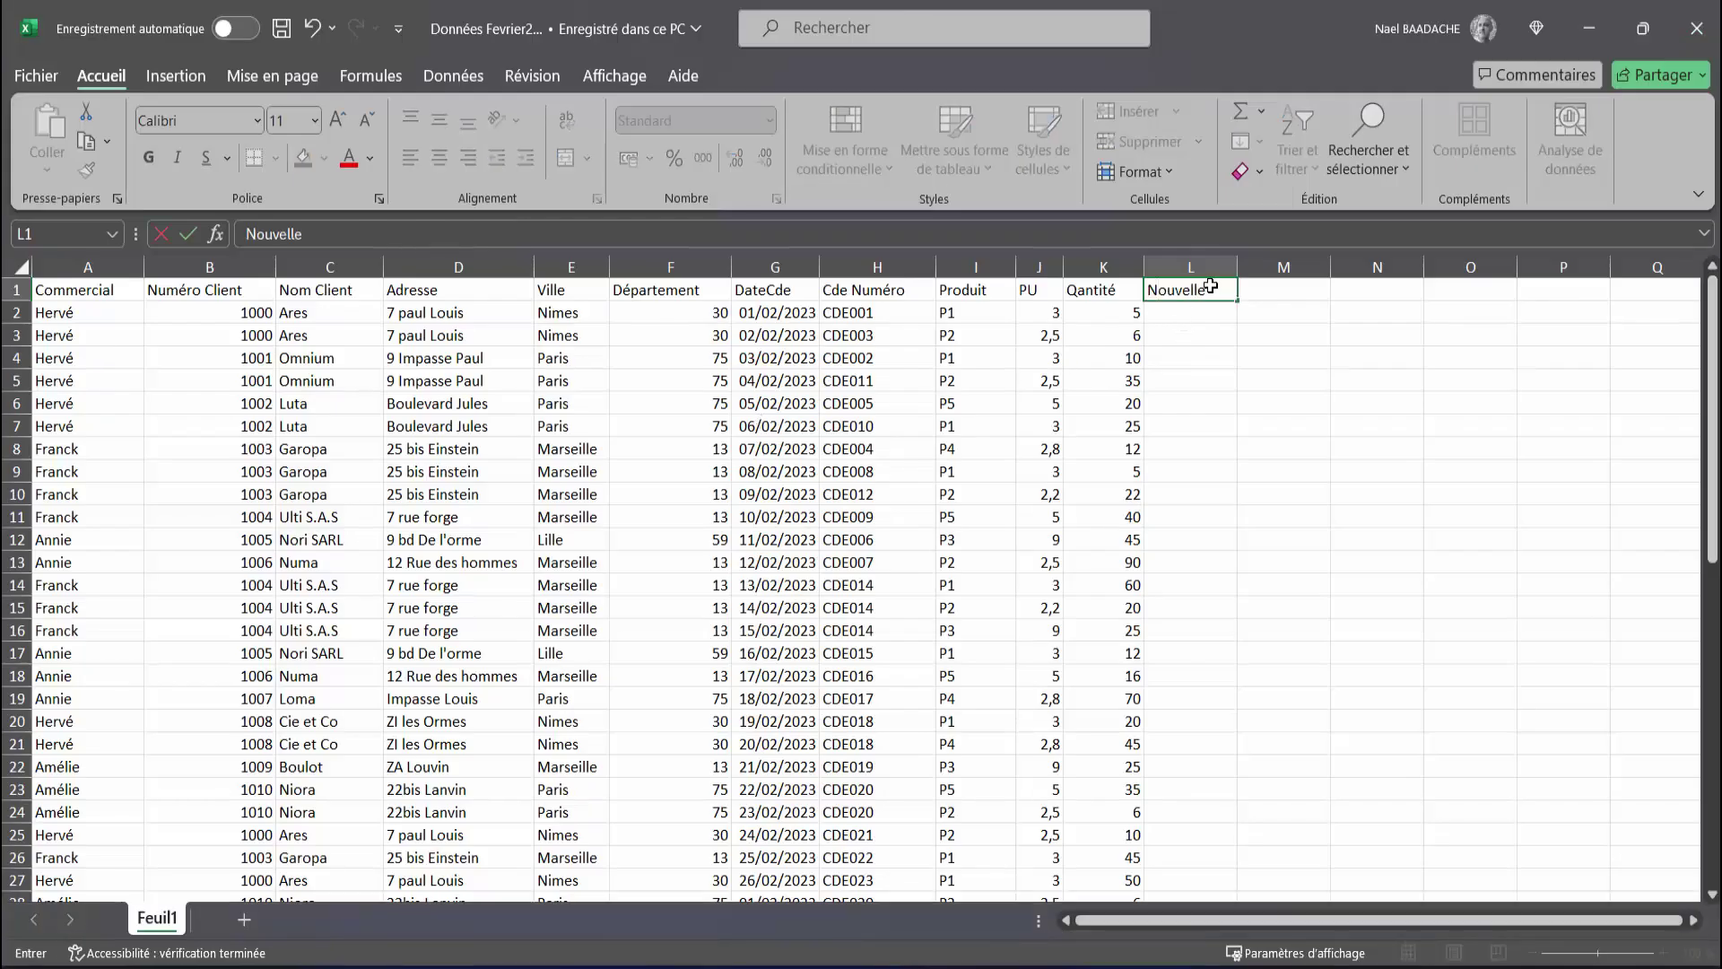
pyautogui.press('Return')
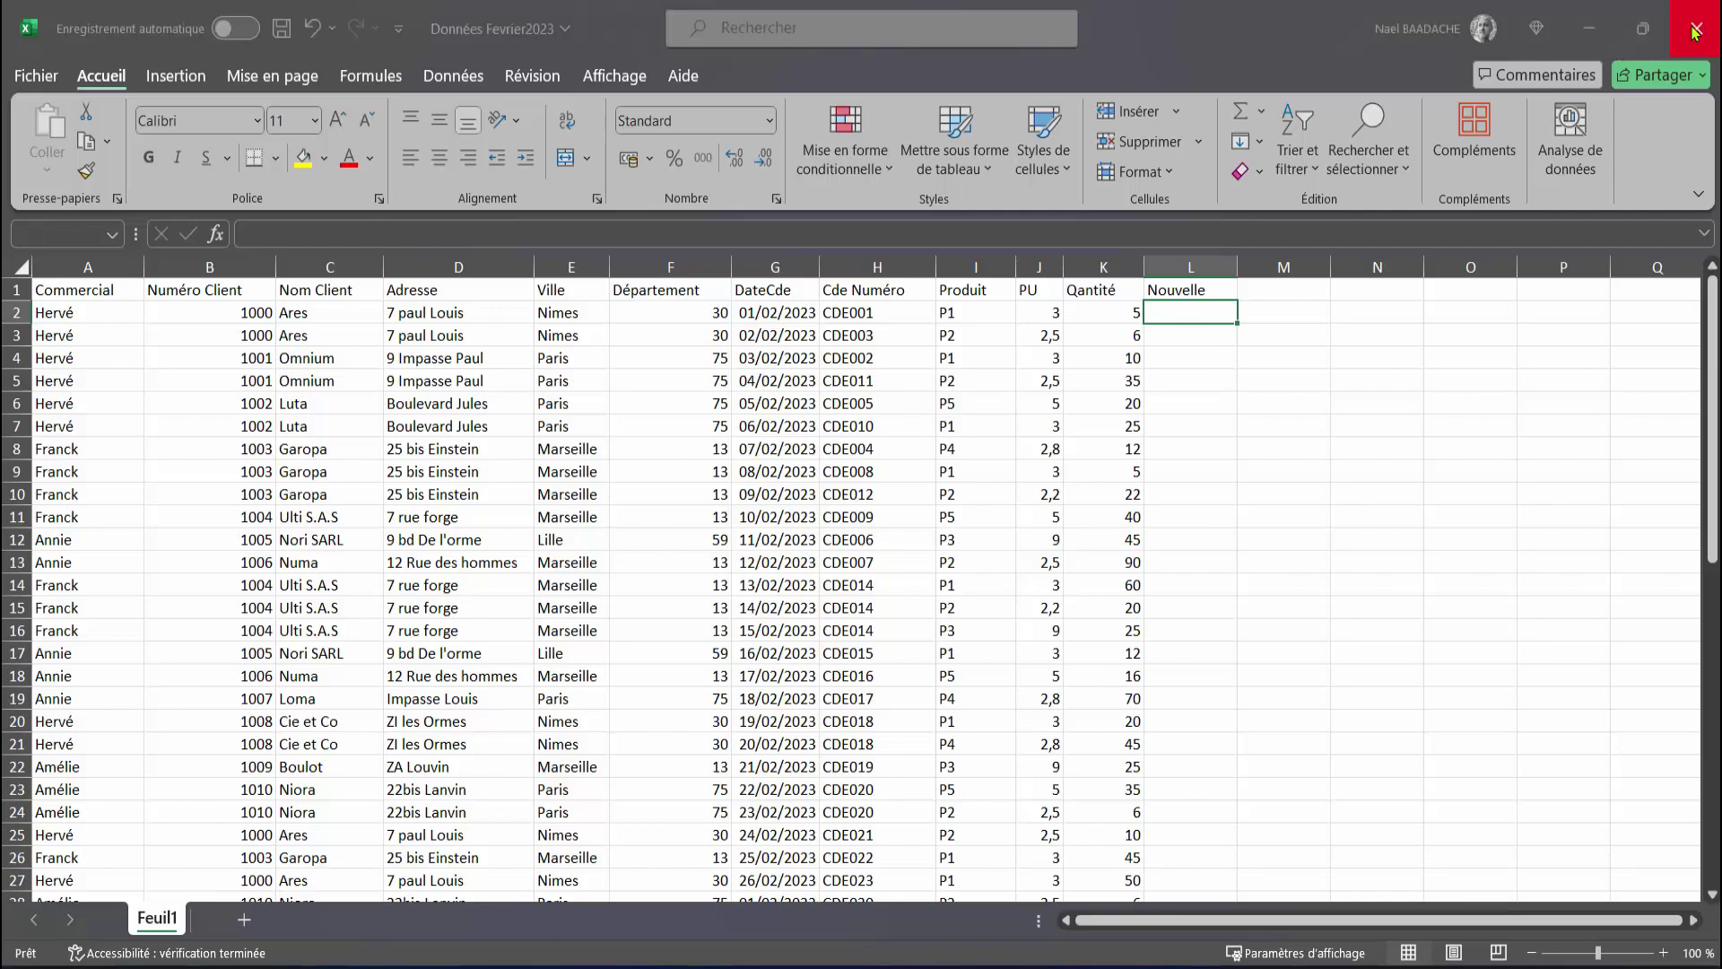
pyautogui.click(1694, 31)
pyautogui.click(790, 665)
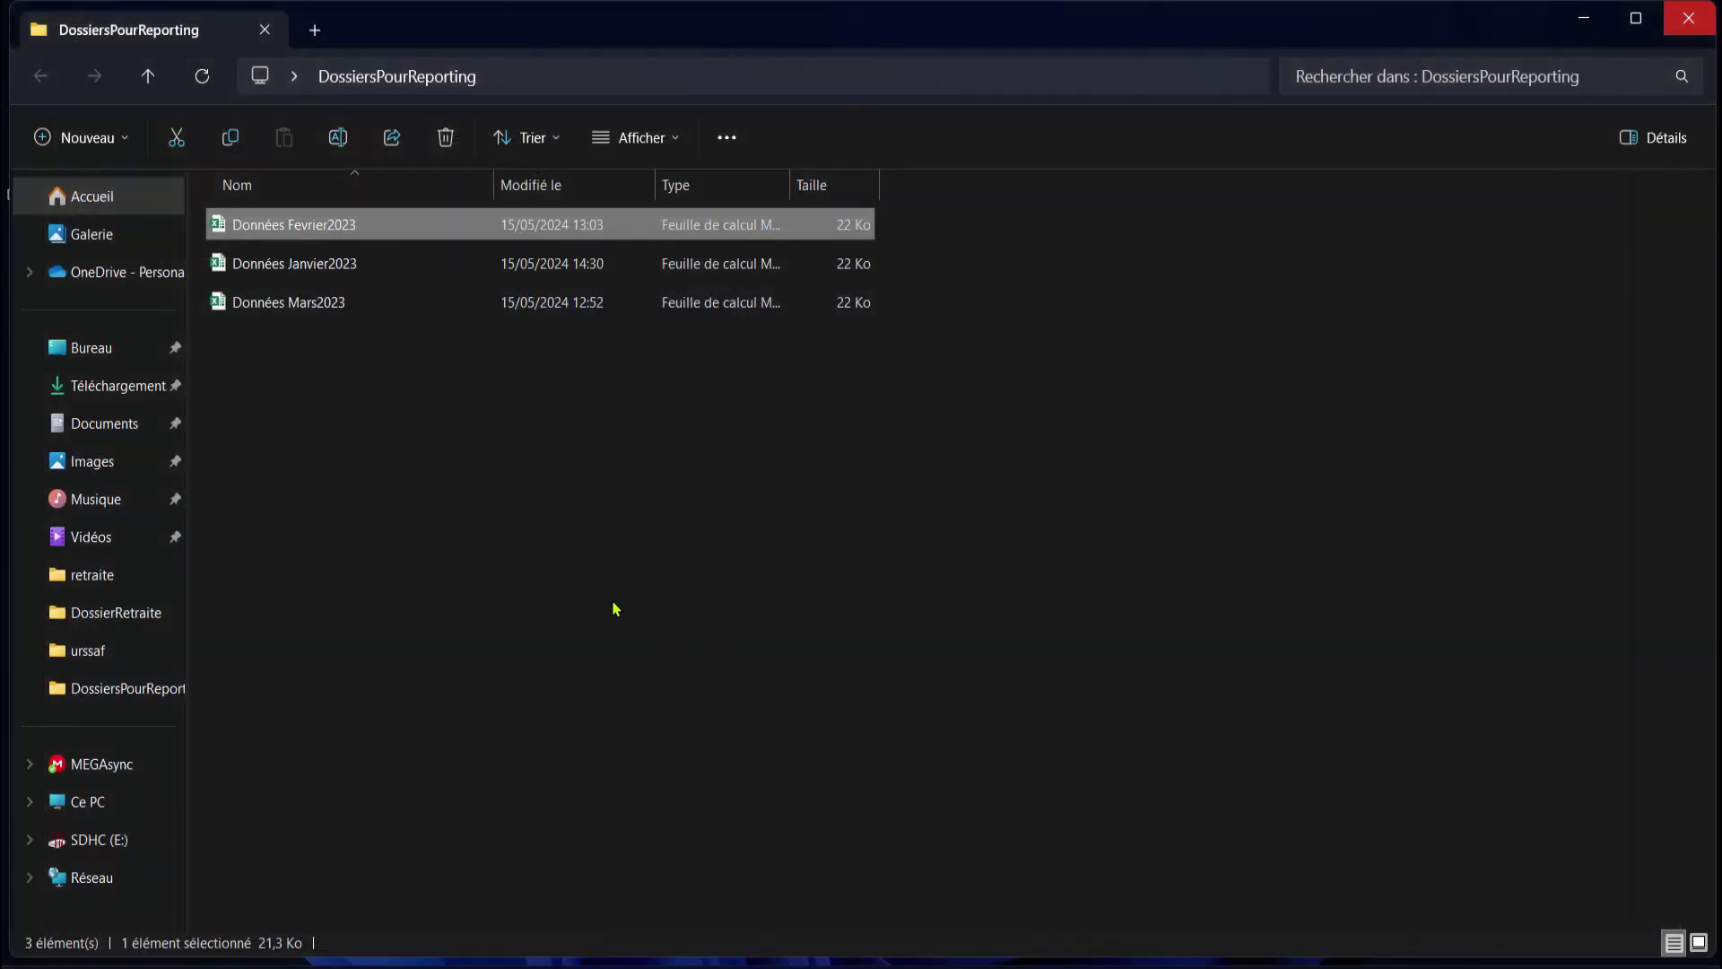
# Check Données Mars2023's Nouvelle values in L1:L10, close it and the folder, then open Fusionnées.
pyautogui.click(330, 310)
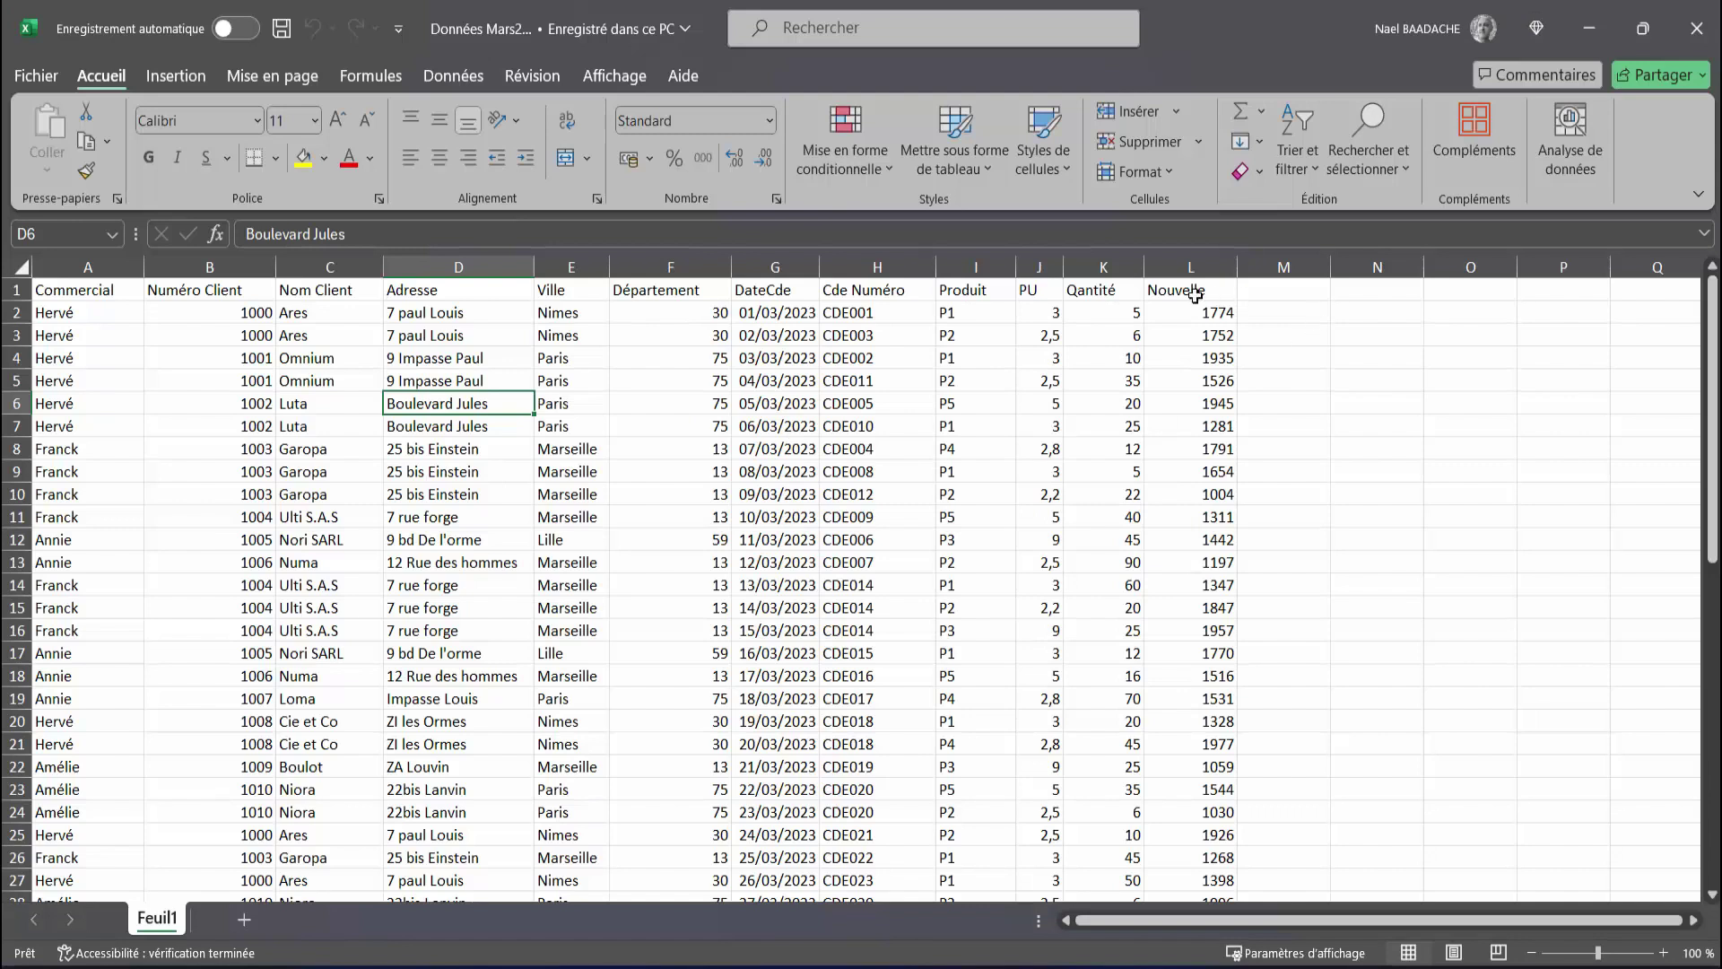
pyautogui.click(1176, 289)
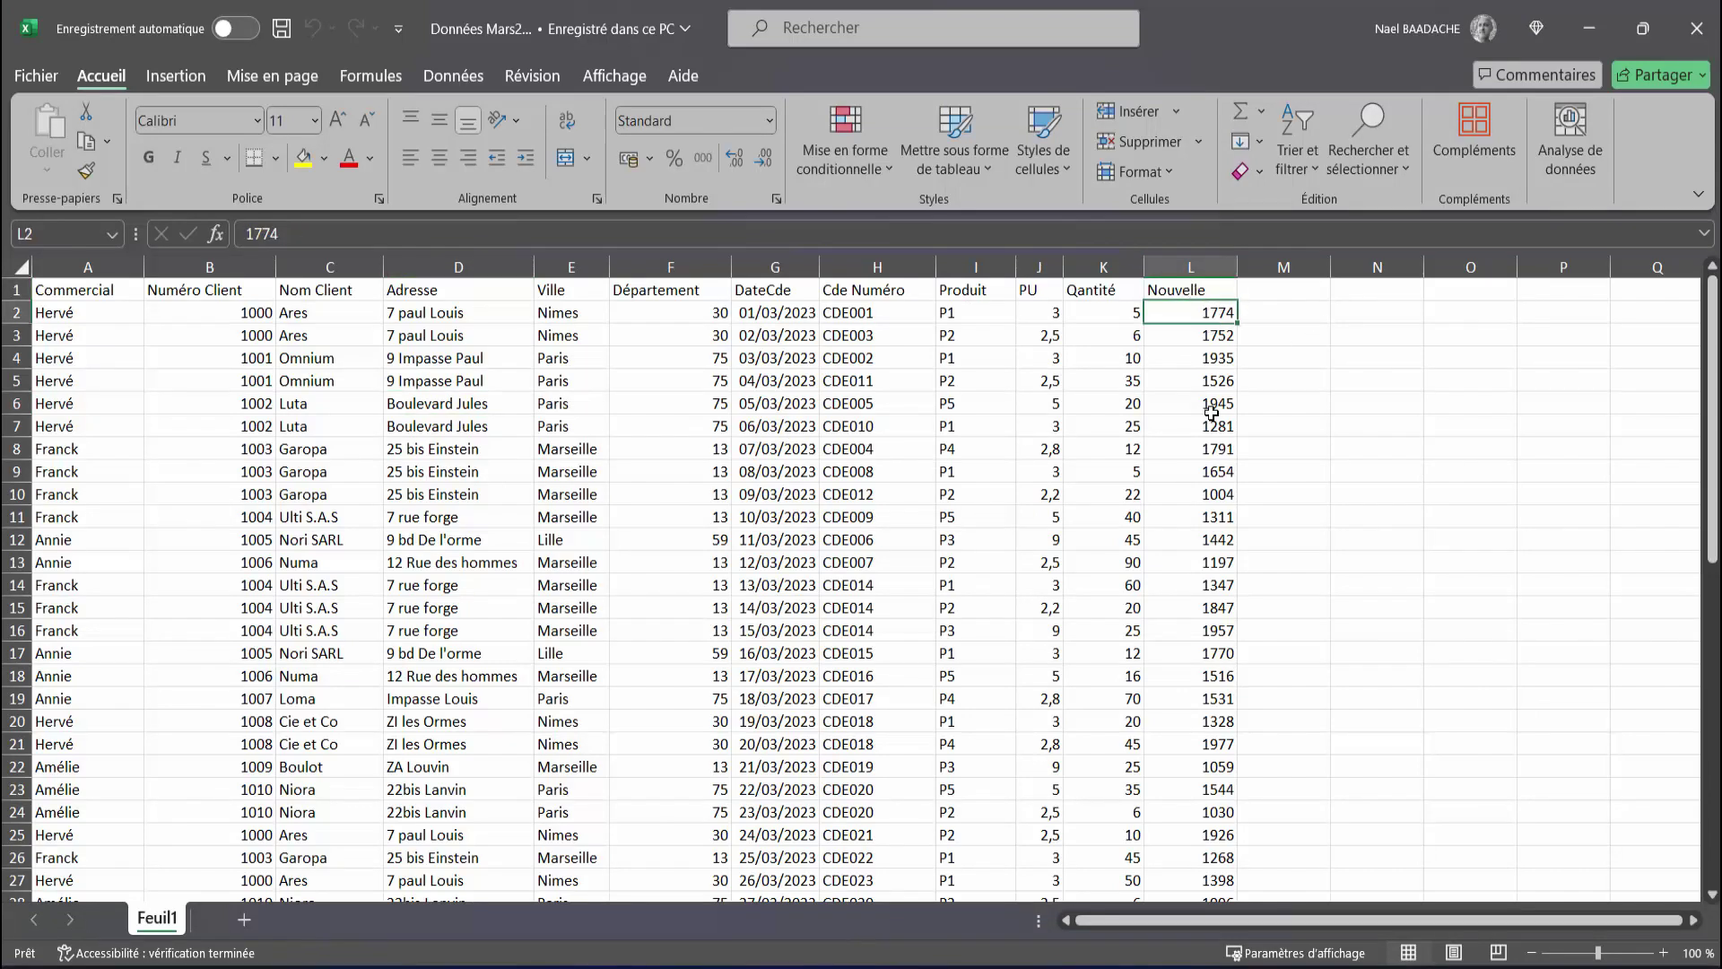
pyautogui.moveTo(1206, 314); pyautogui.dragTo(1211, 496)
pyautogui.click(1696, 28)
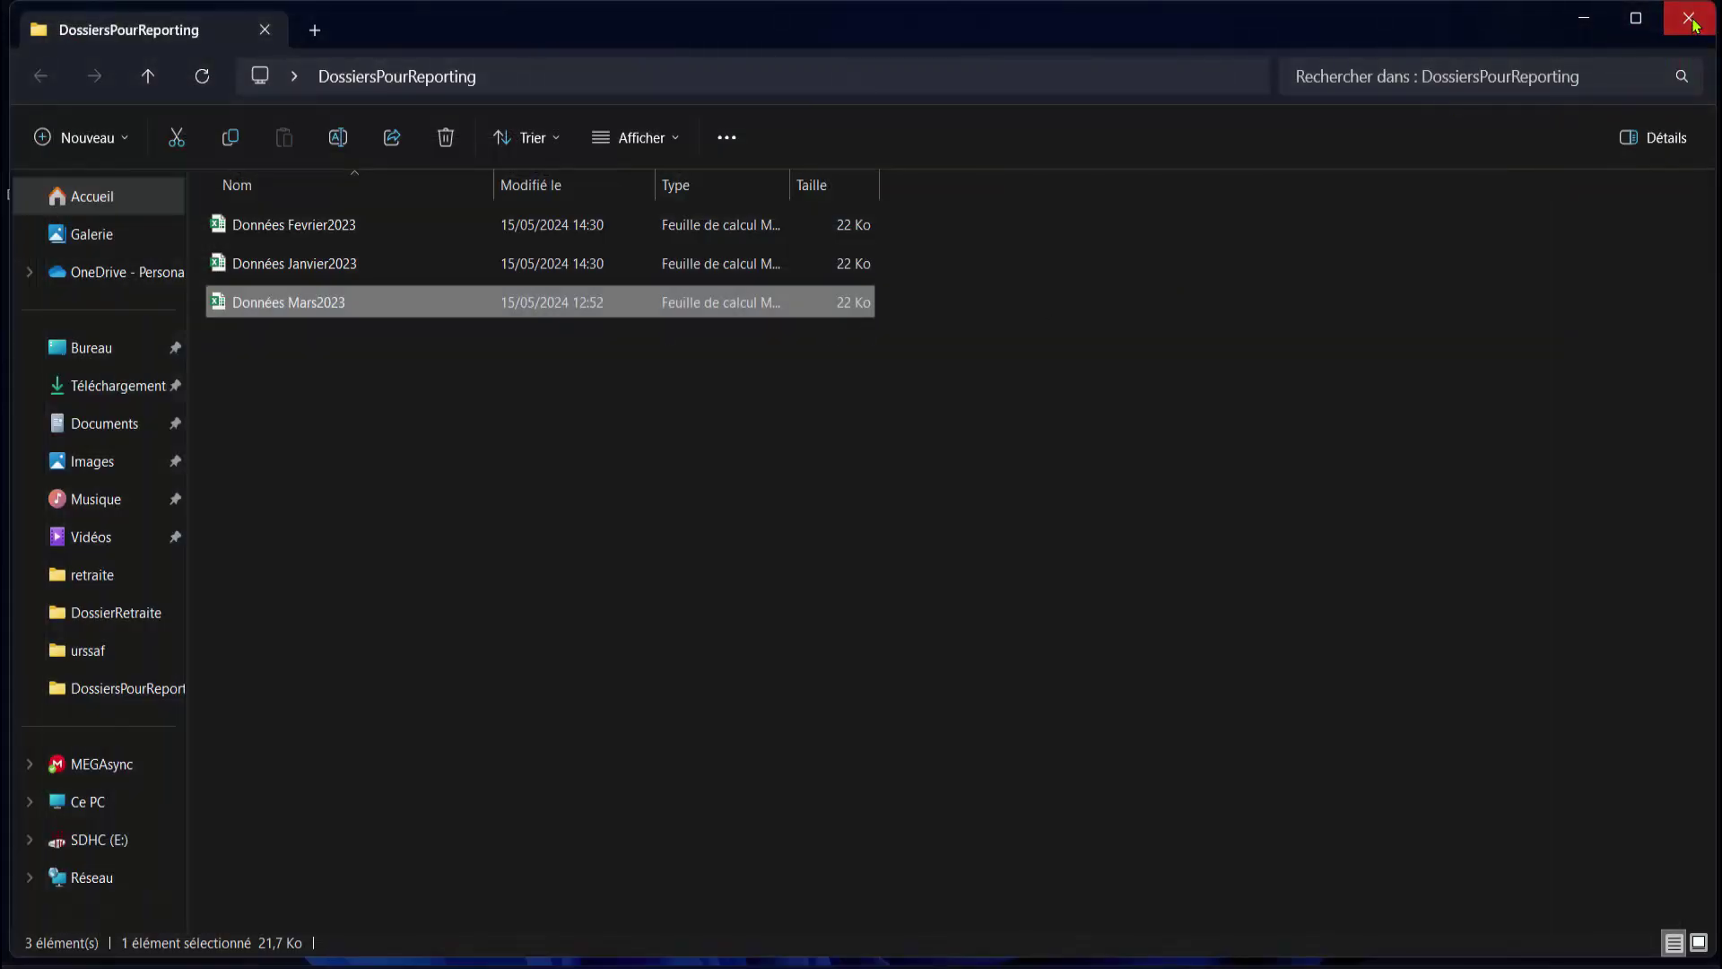
pyautogui.click(1694, 24)
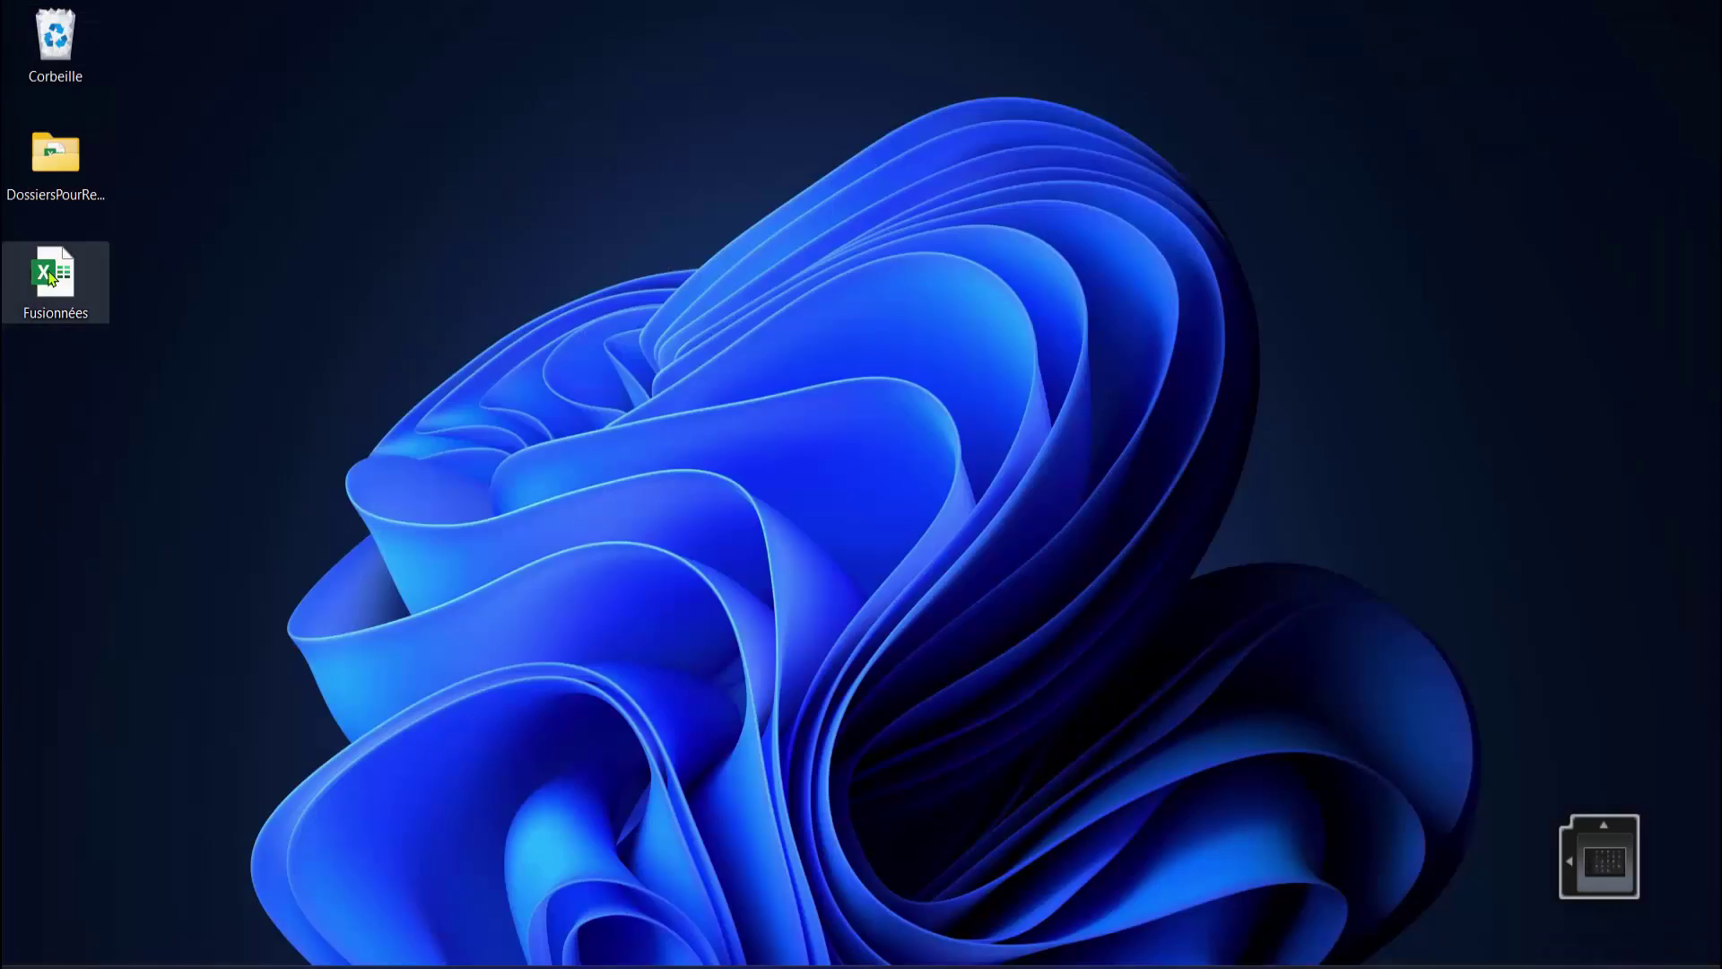
pyautogui.doubleClick(51, 278)
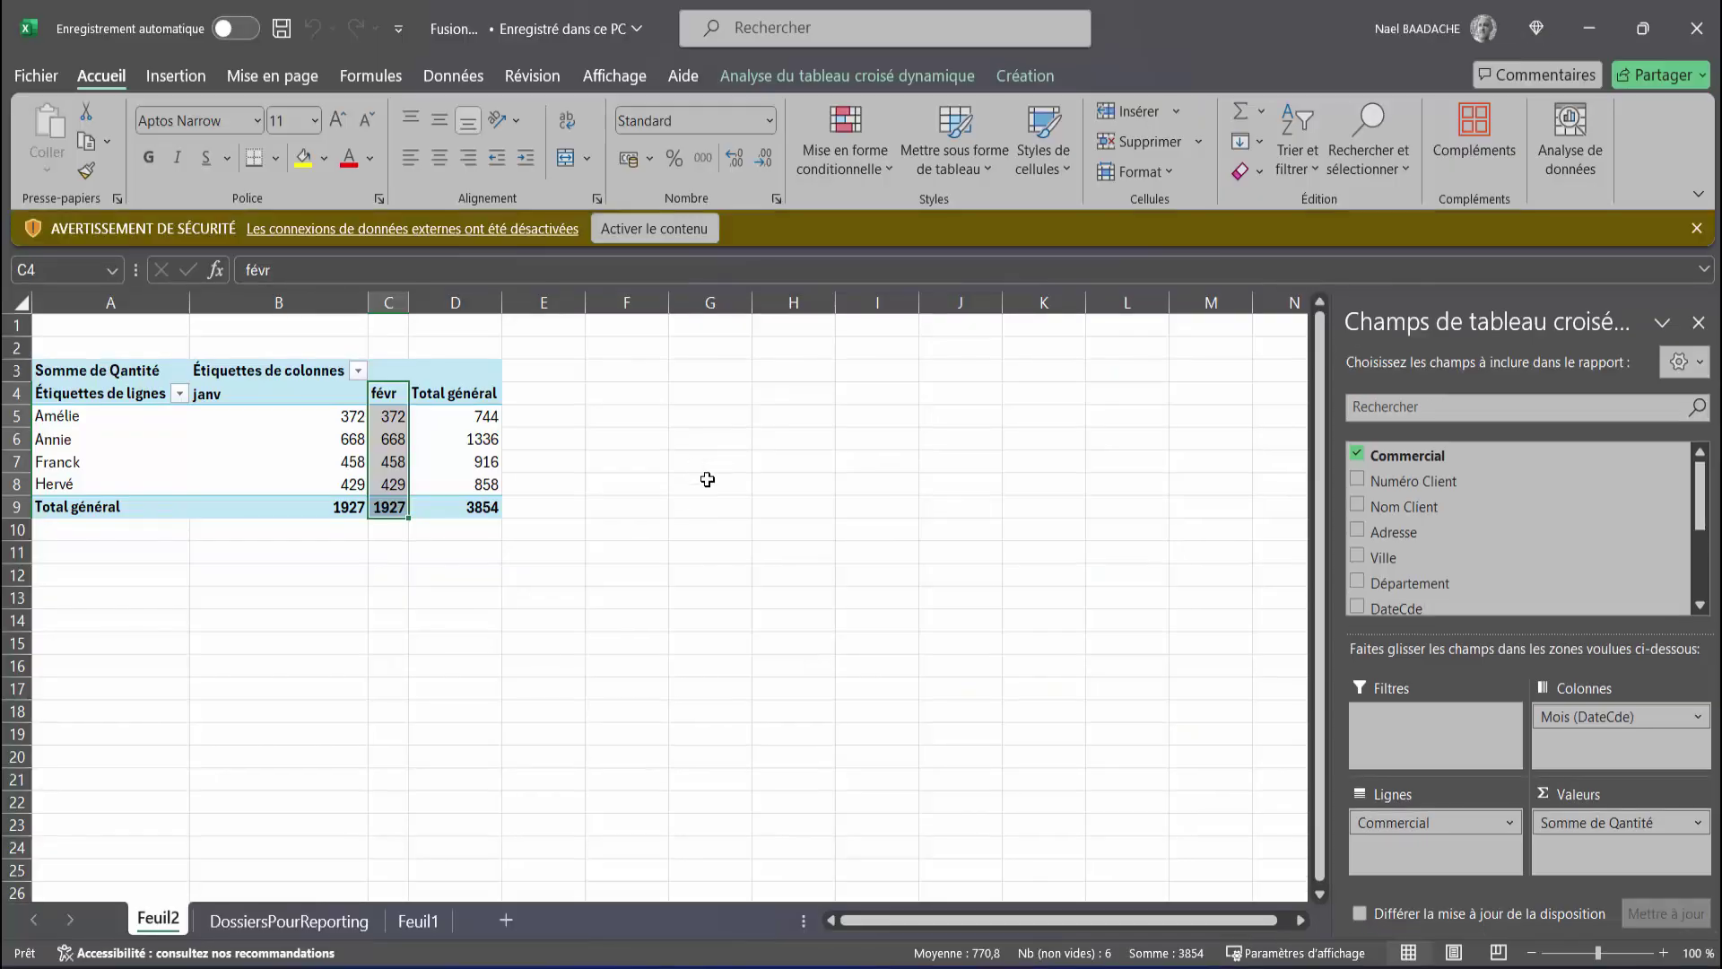
# Enable the workbook's external data connections with Activer le contenu.
pyautogui.click(658, 230)
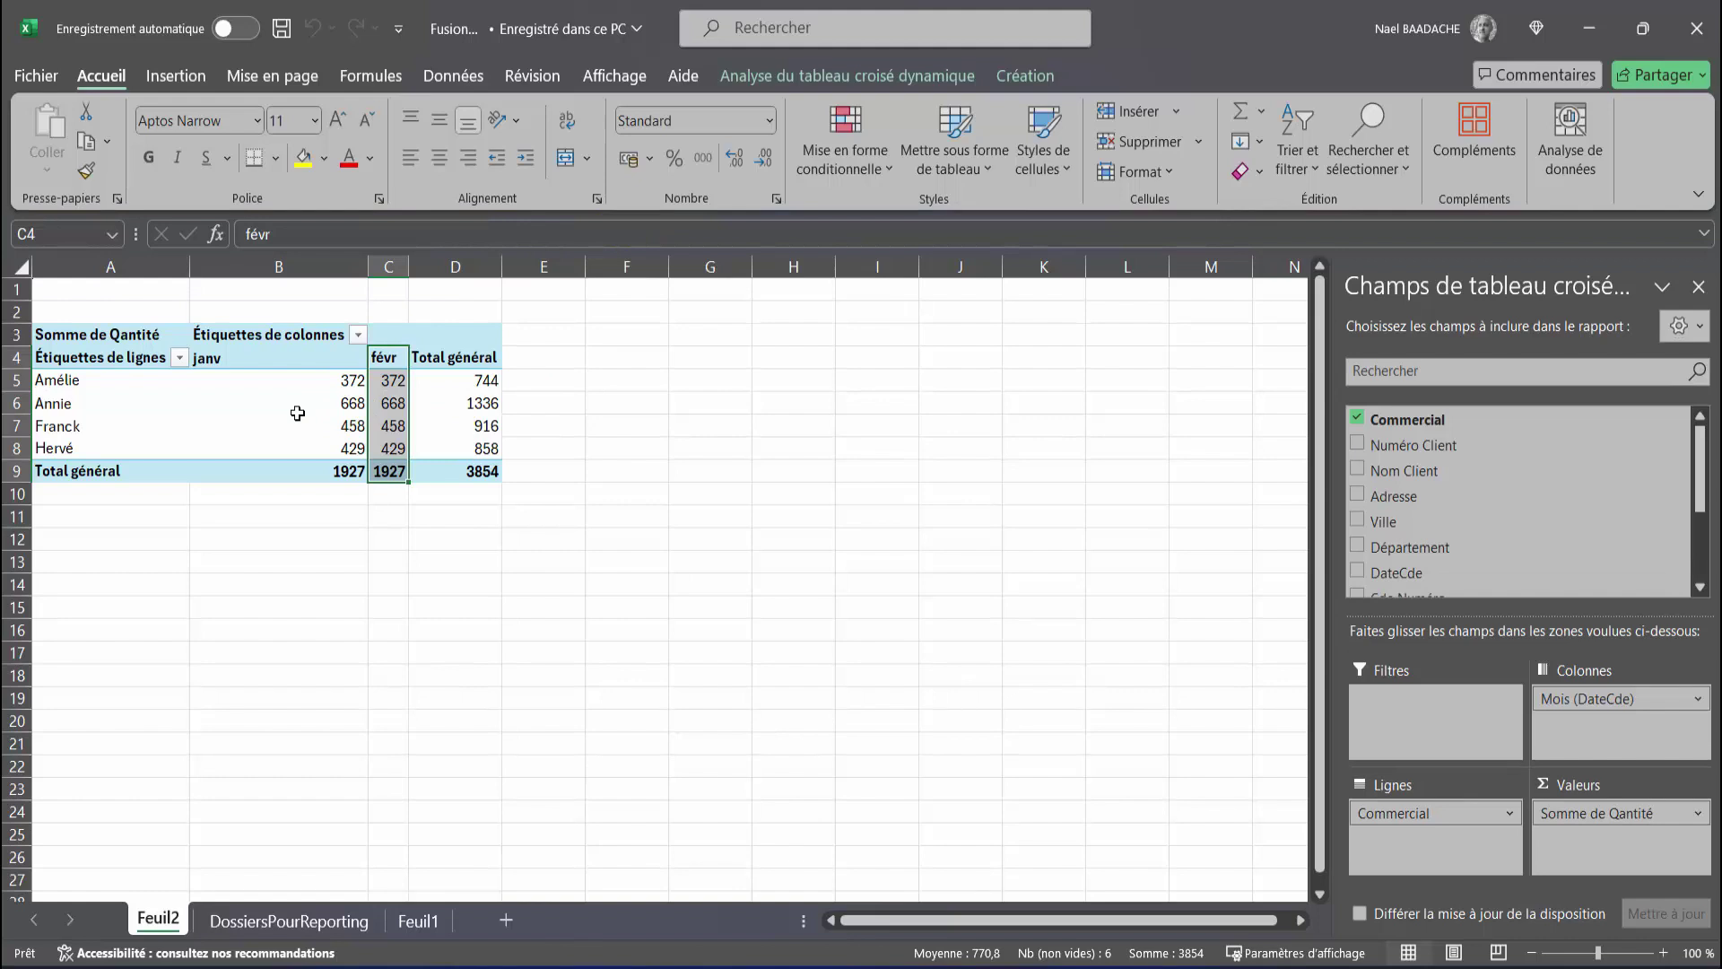
pyautogui.click(298, 412)
pyautogui.click(708, 448)
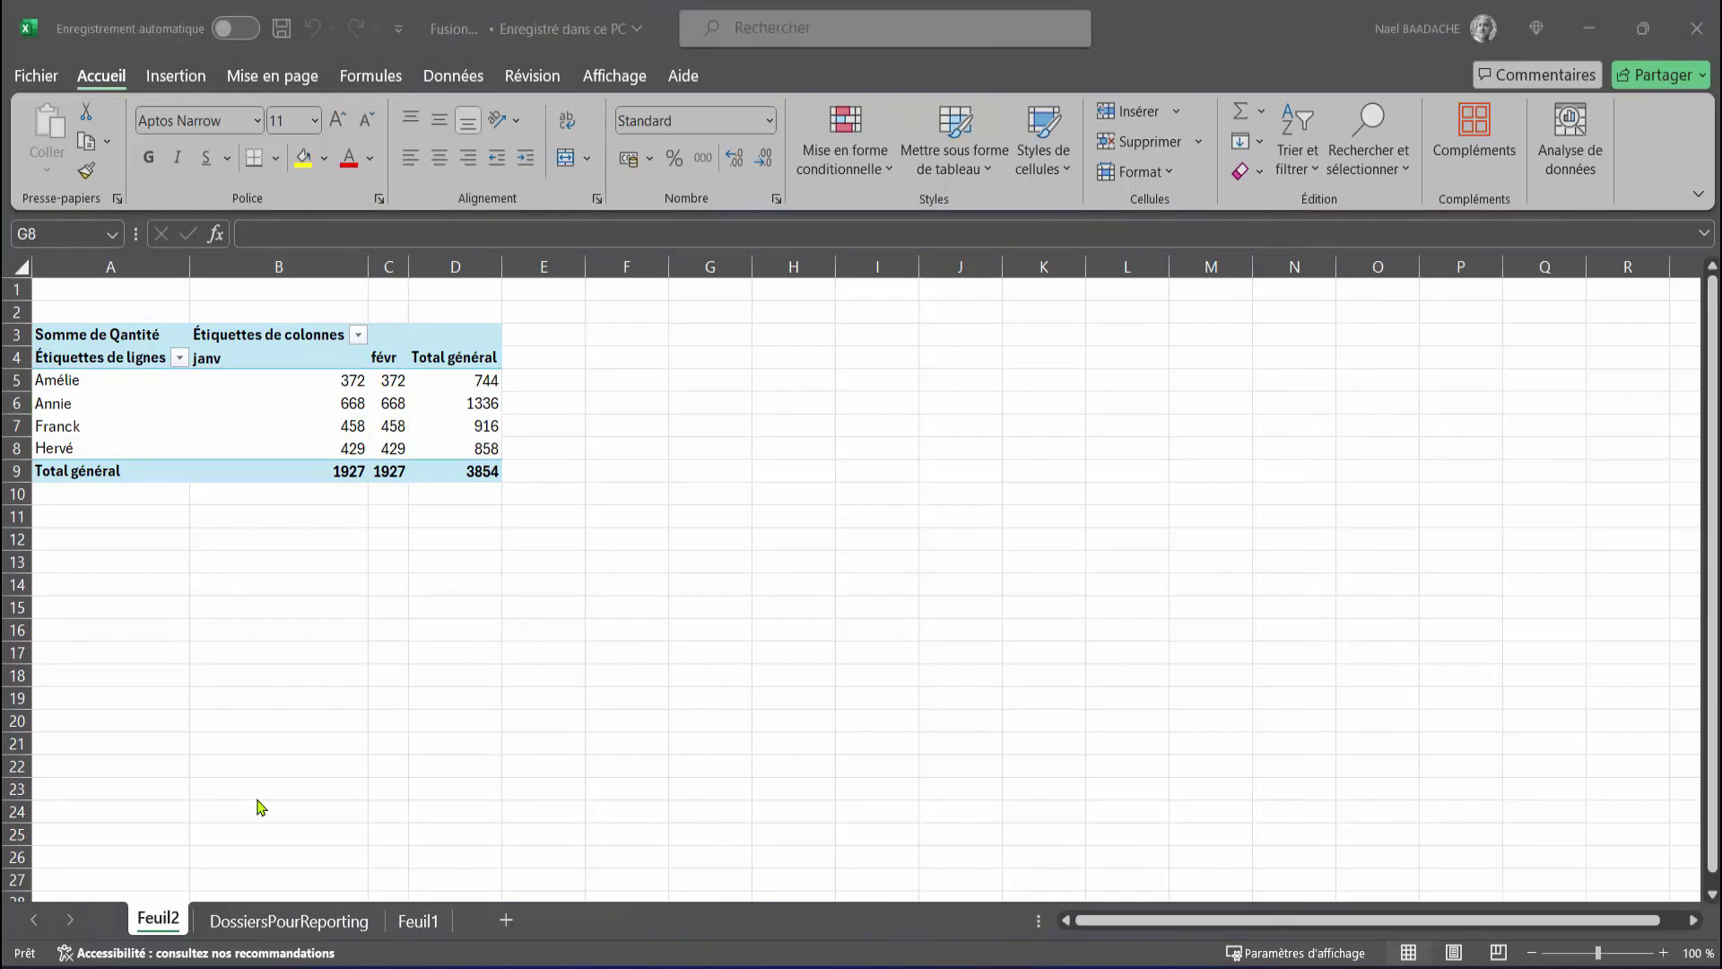
# Switch to the DossiersPourReporting sheet and browse the merged January and February orders.
pyautogui.click(281, 921)
pyautogui.scroll(-7, 661, 433)
pyautogui.scroll(-3, 661, 433)
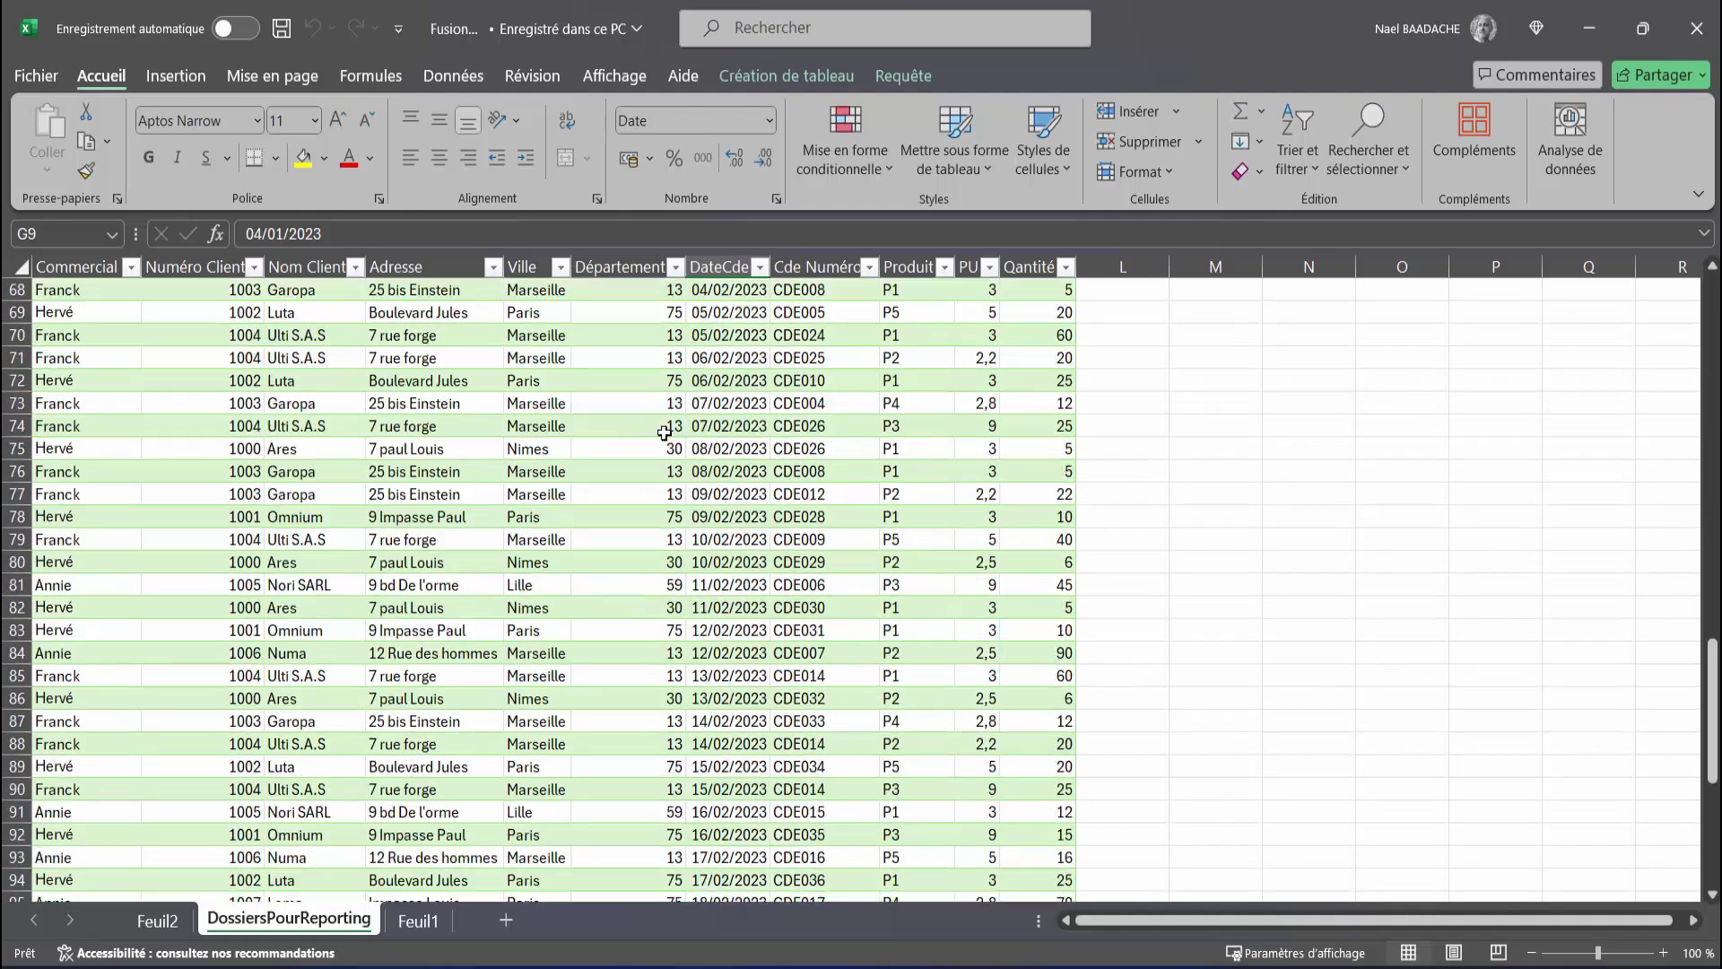
pyautogui.scroll(-2, 662, 433)
pyautogui.scroll(-1, 664, 433)
pyautogui.scroll(-2, 666, 433)
pyautogui.scroll(8, 665, 432)
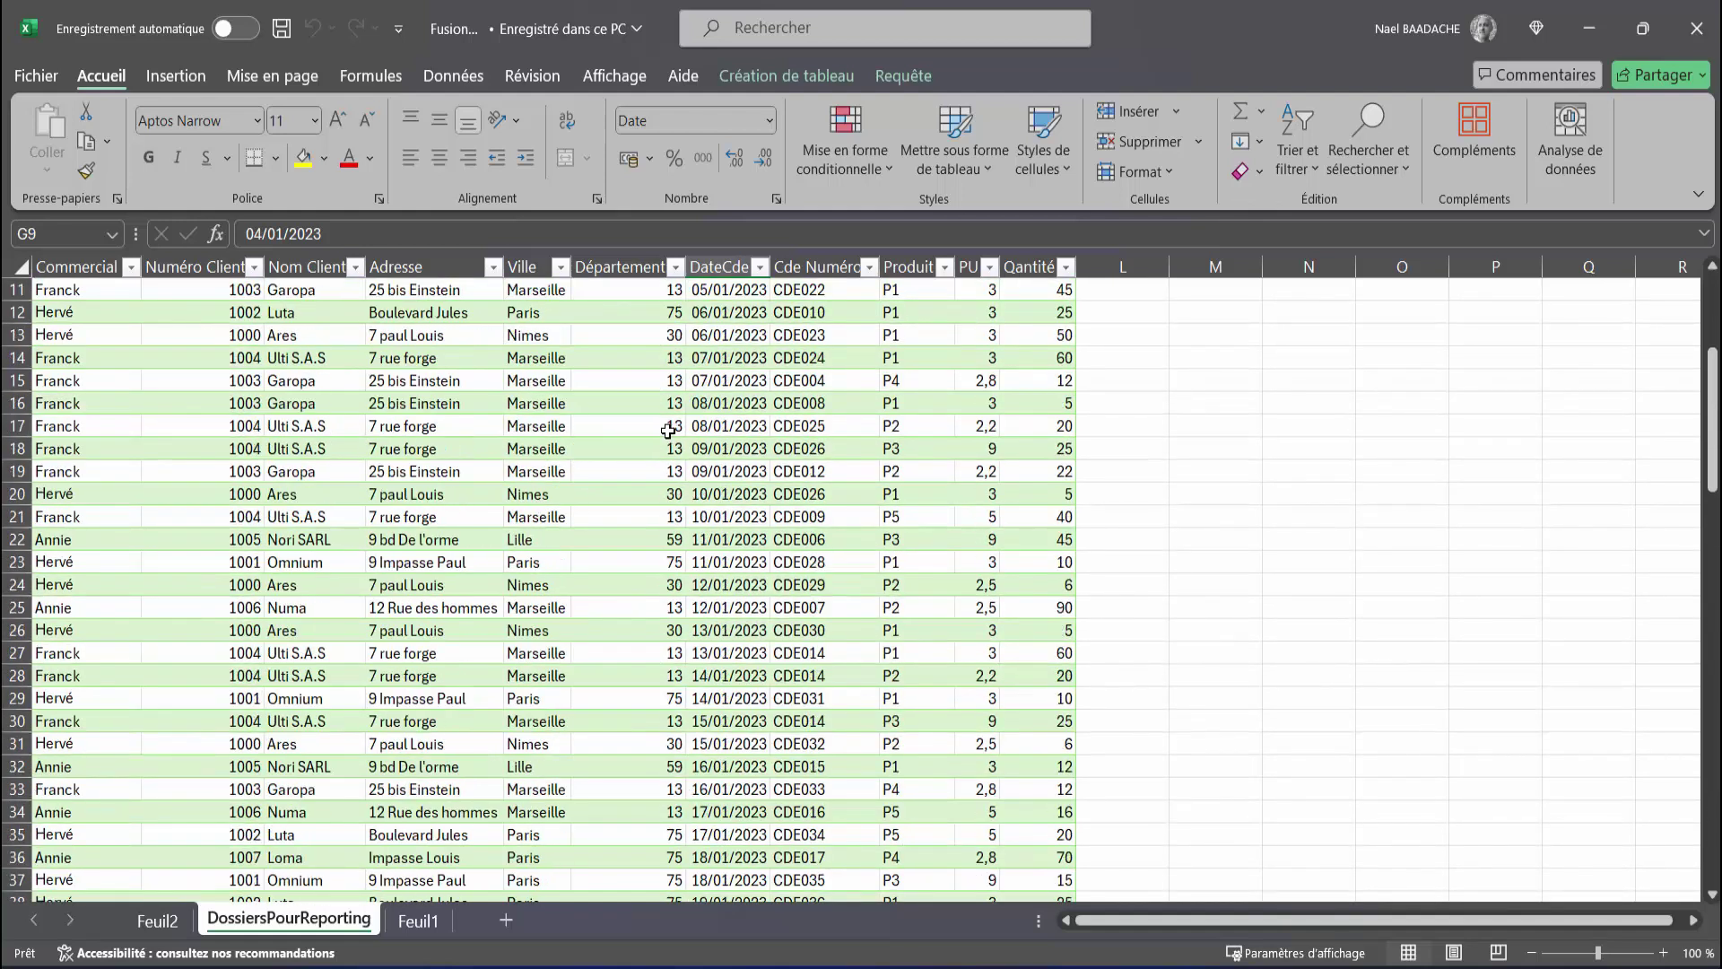
pyautogui.scroll(6, 627, 422)
pyautogui.click(434, 357)
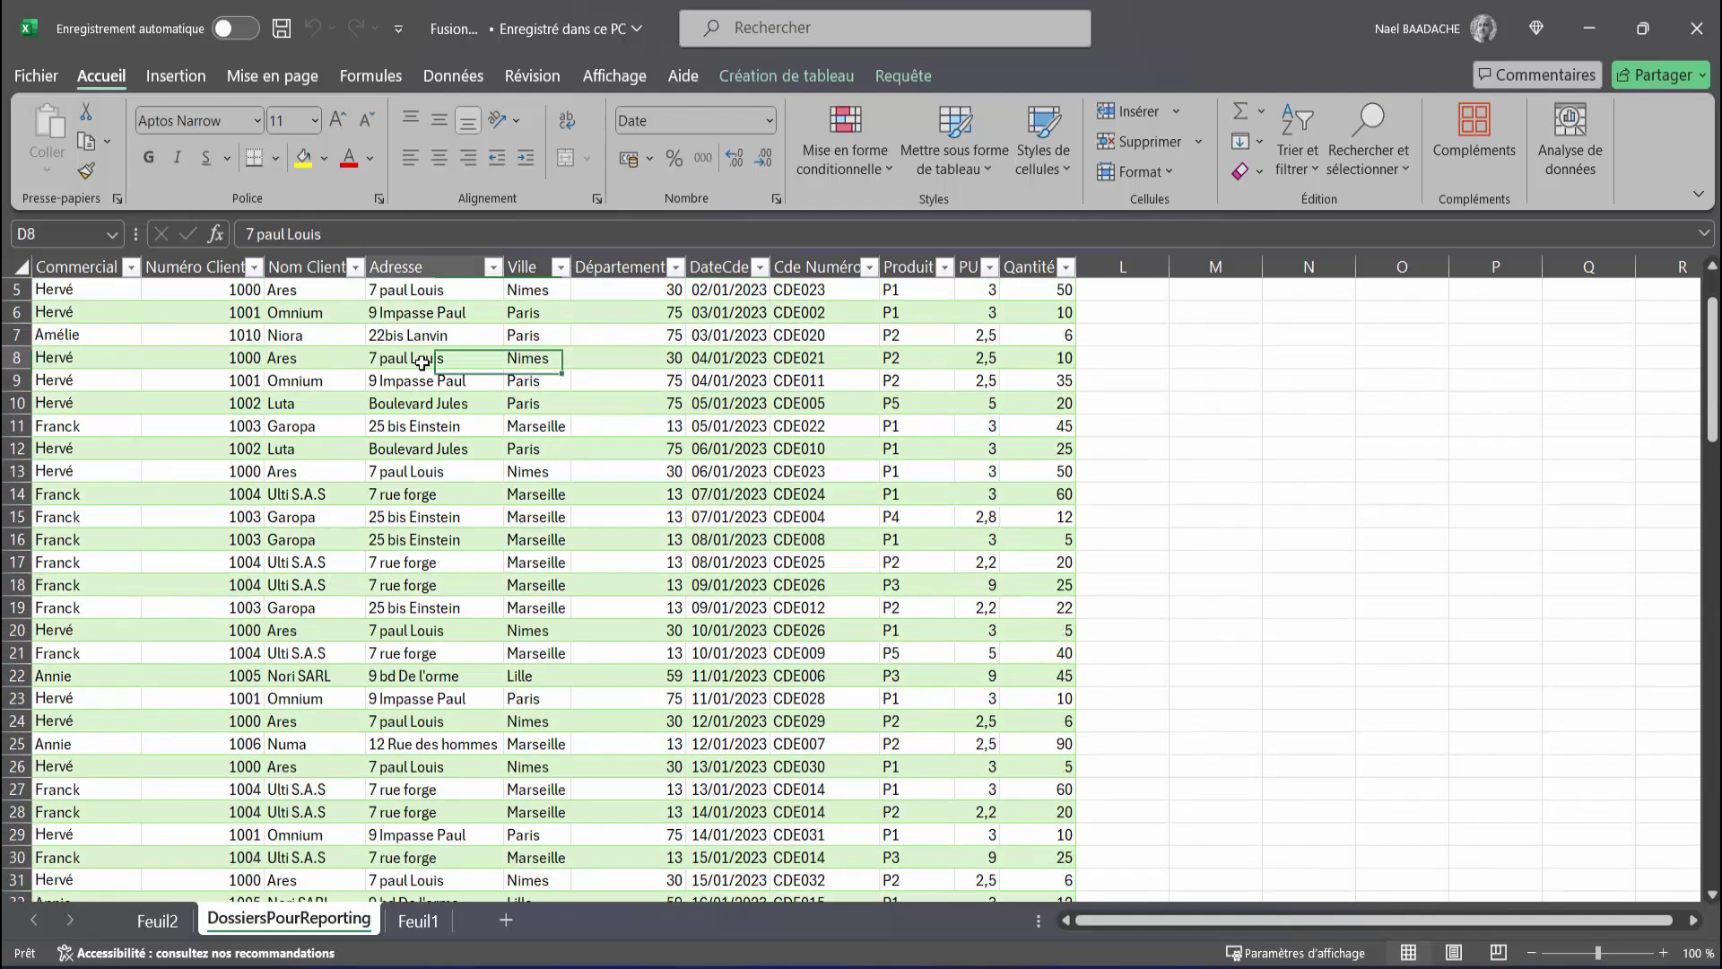
# Refresh all queries and connections with Données > Actualiser tout.
pyautogui.click(455, 77)
pyautogui.click(552, 173)
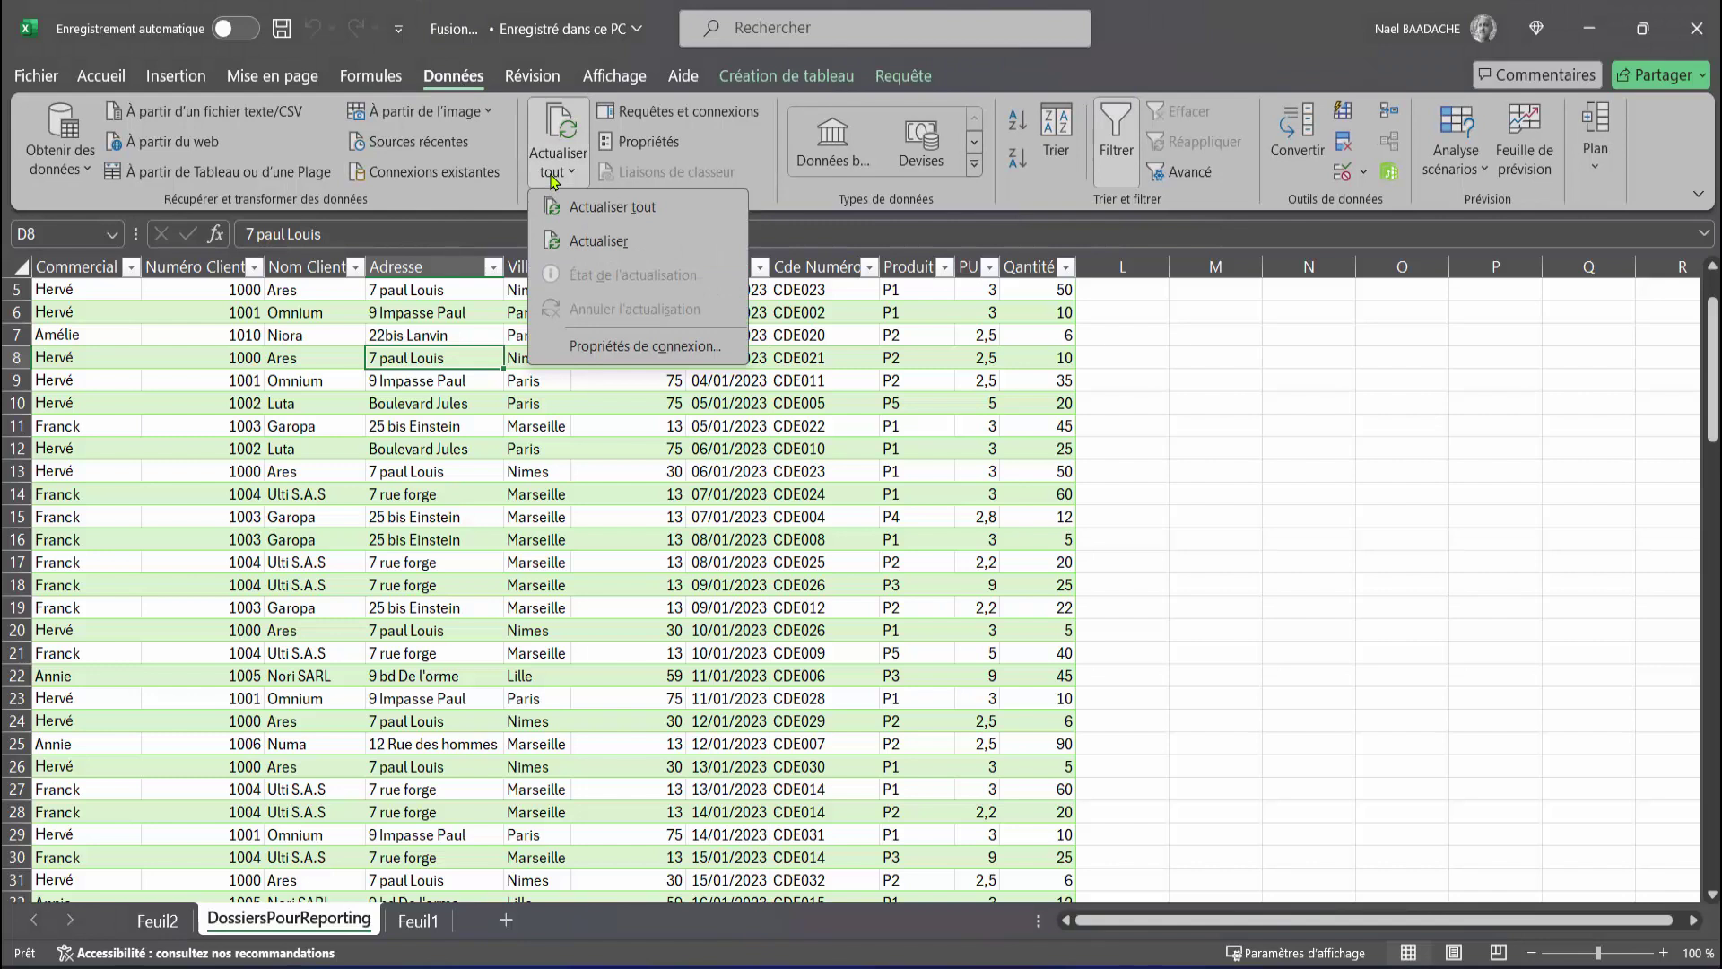
pyautogui.click(583, 204)
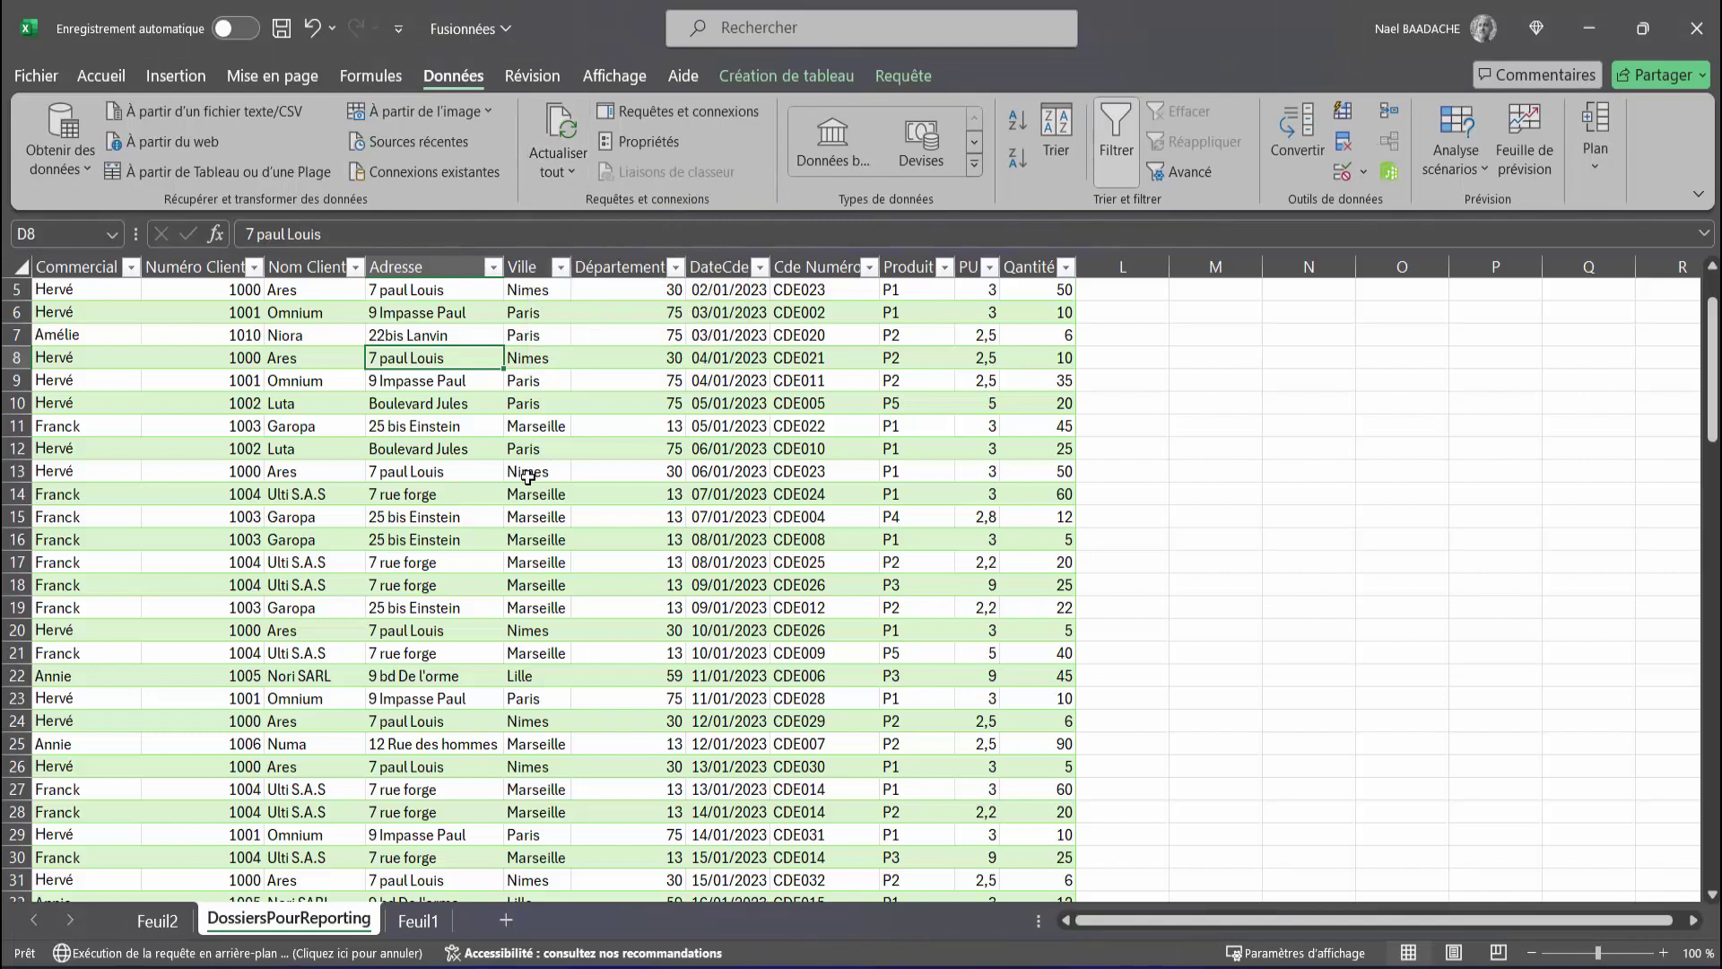
# Check that the table now has the March 2023 rows and a Nouvelle column filled only for March.
pyautogui.click(482, 571)
pyautogui.click(1117, 263)
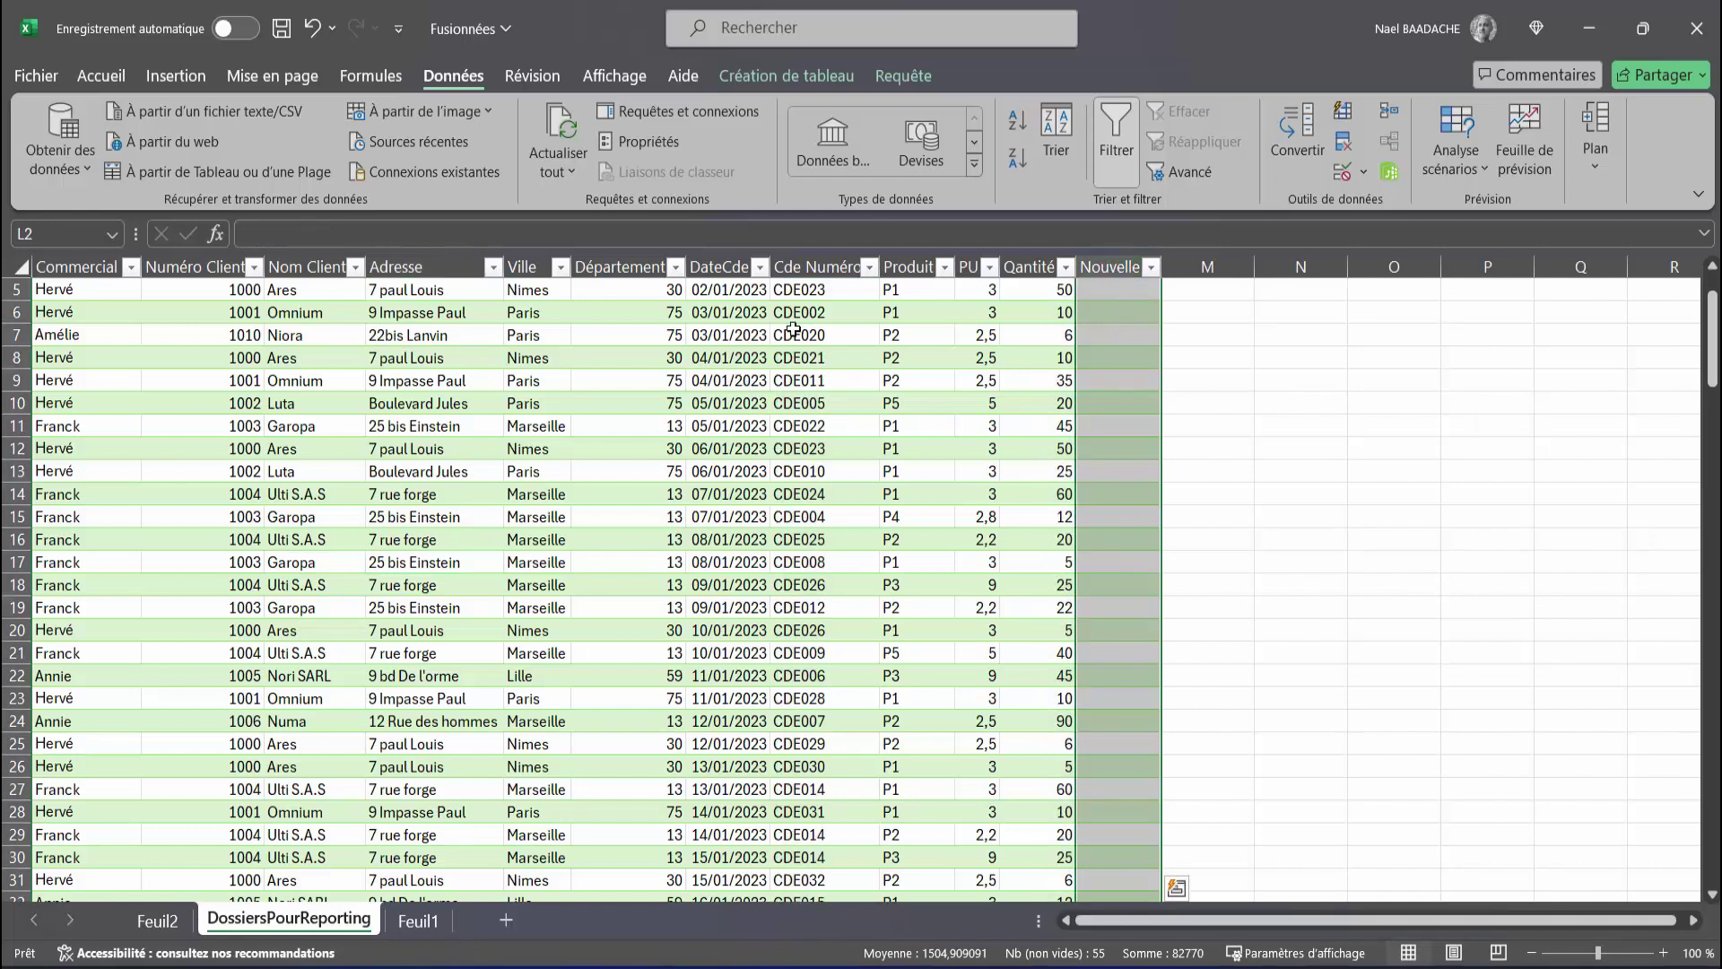
pyautogui.click(1086, 404)
pyautogui.scroll(-4, 1136, 431)
pyautogui.scroll(-6, 1136, 430)
pyautogui.scroll(-7, 1136, 432)
pyautogui.scroll(-3, 1134, 436)
pyautogui.scroll(-8, 853, 574)
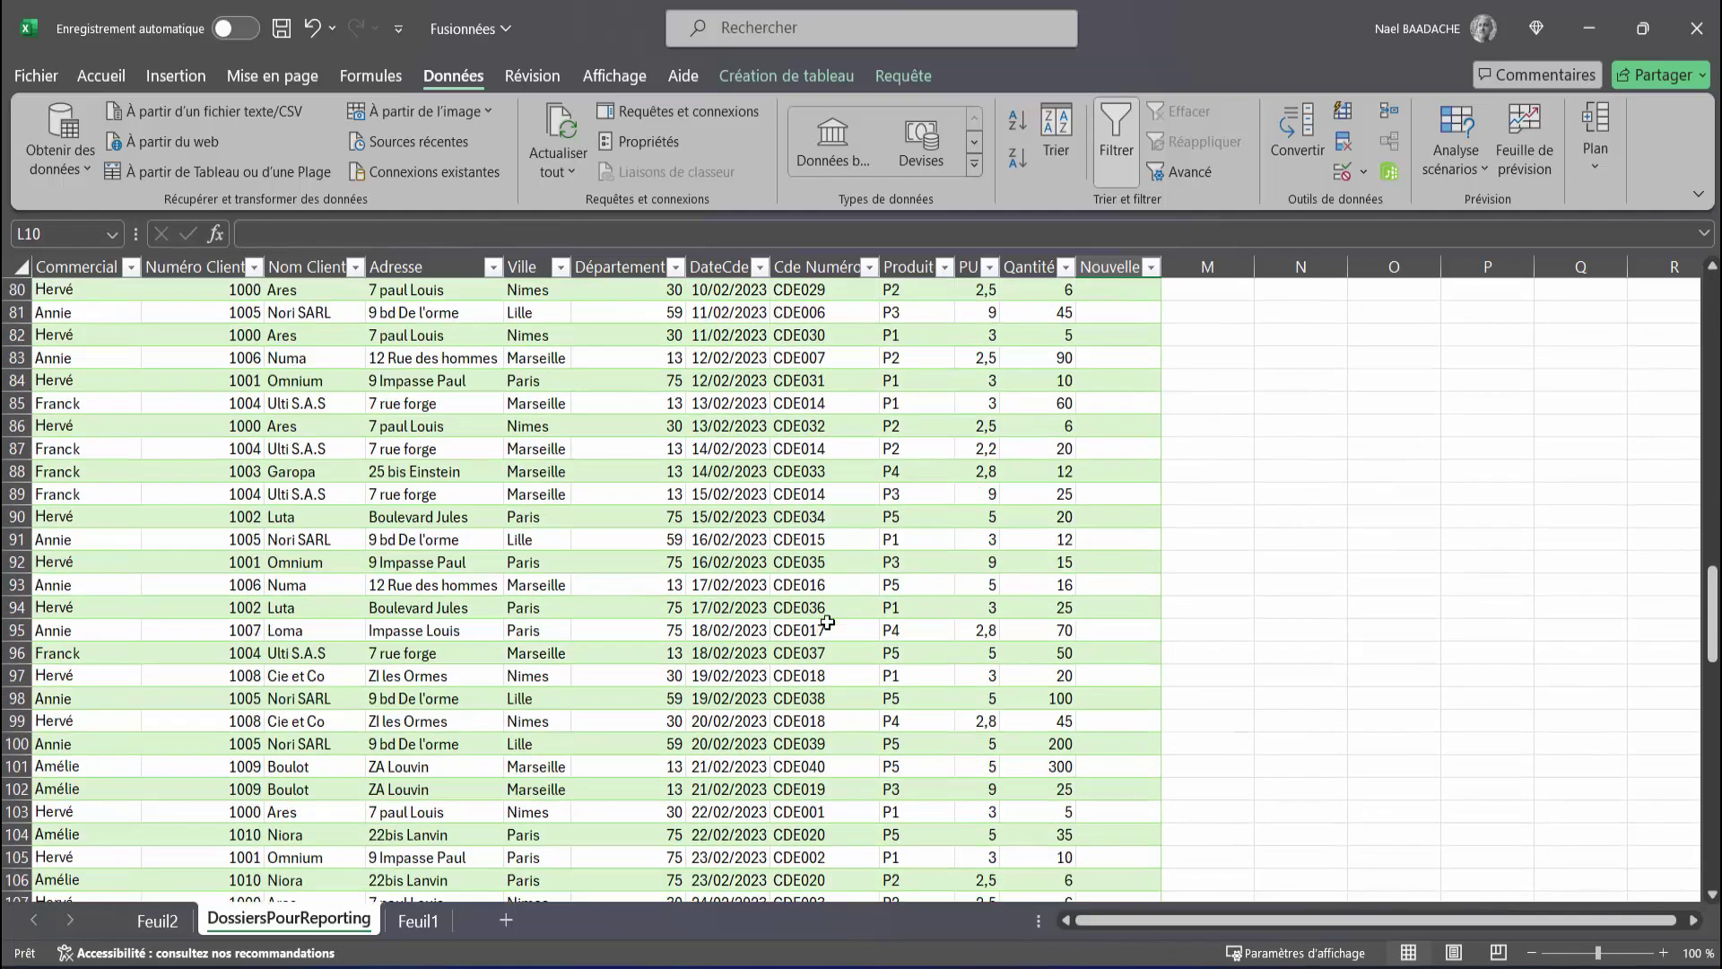
pyautogui.scroll(-8, 789, 654)
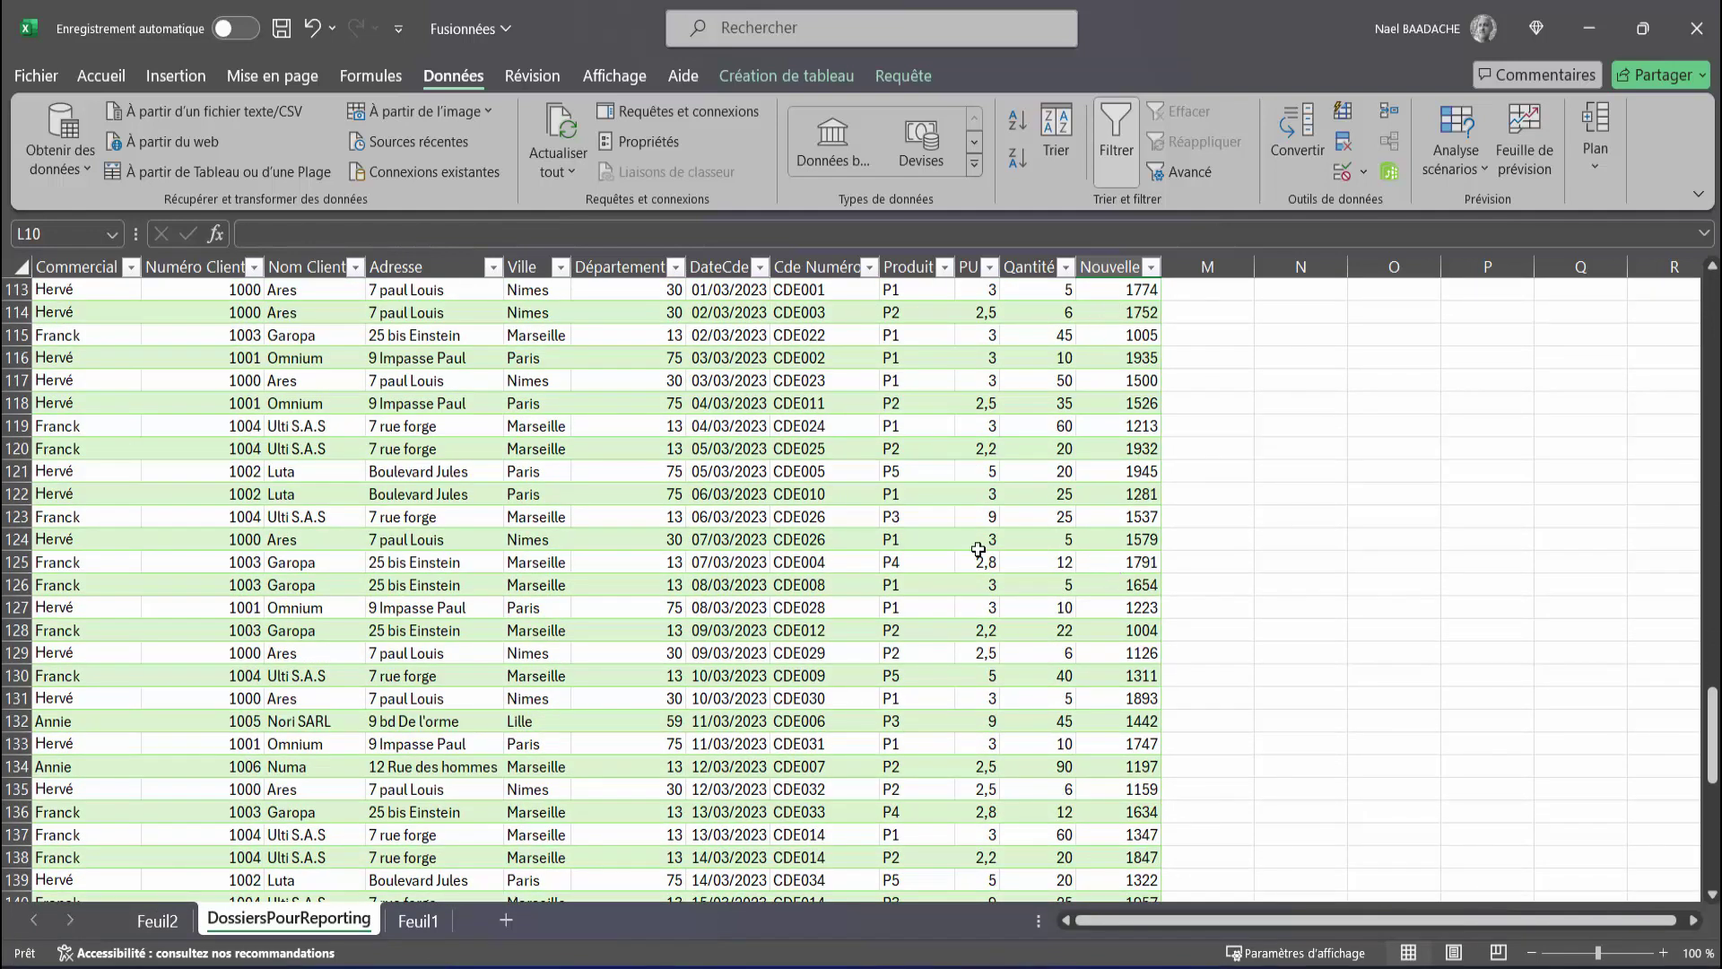
pyautogui.scroll(14, 978, 549)
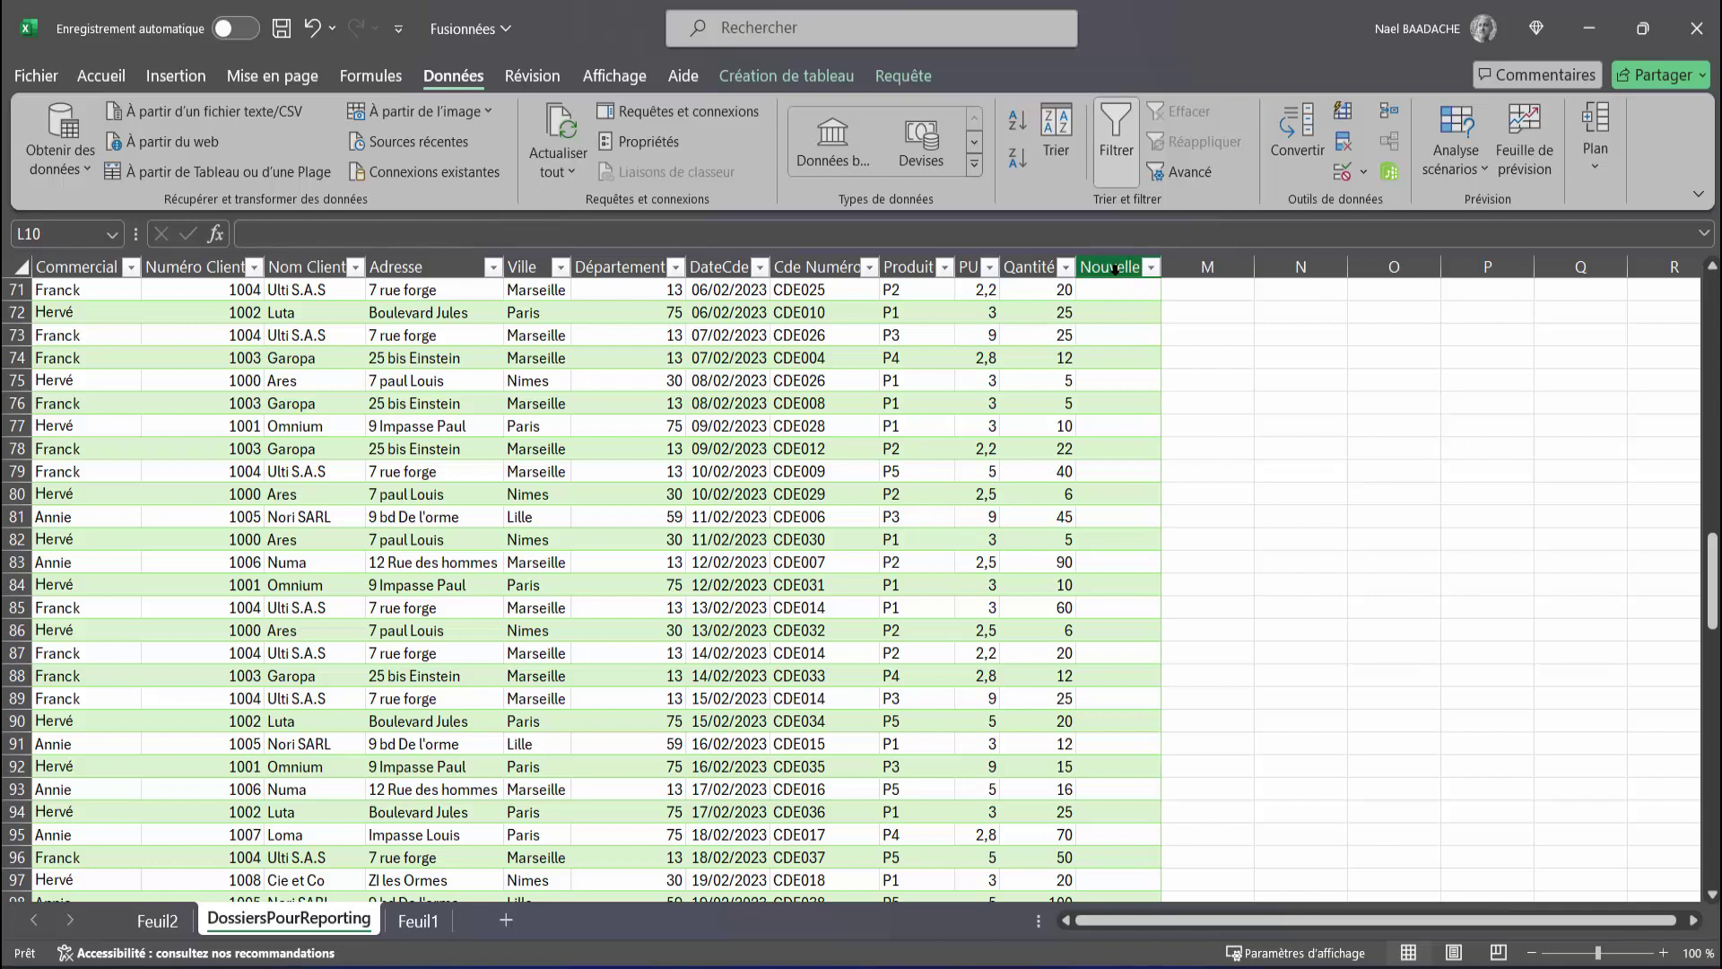
pyautogui.scroll(-7, 1109, 405)
pyautogui.scroll(-7, 1109, 405)
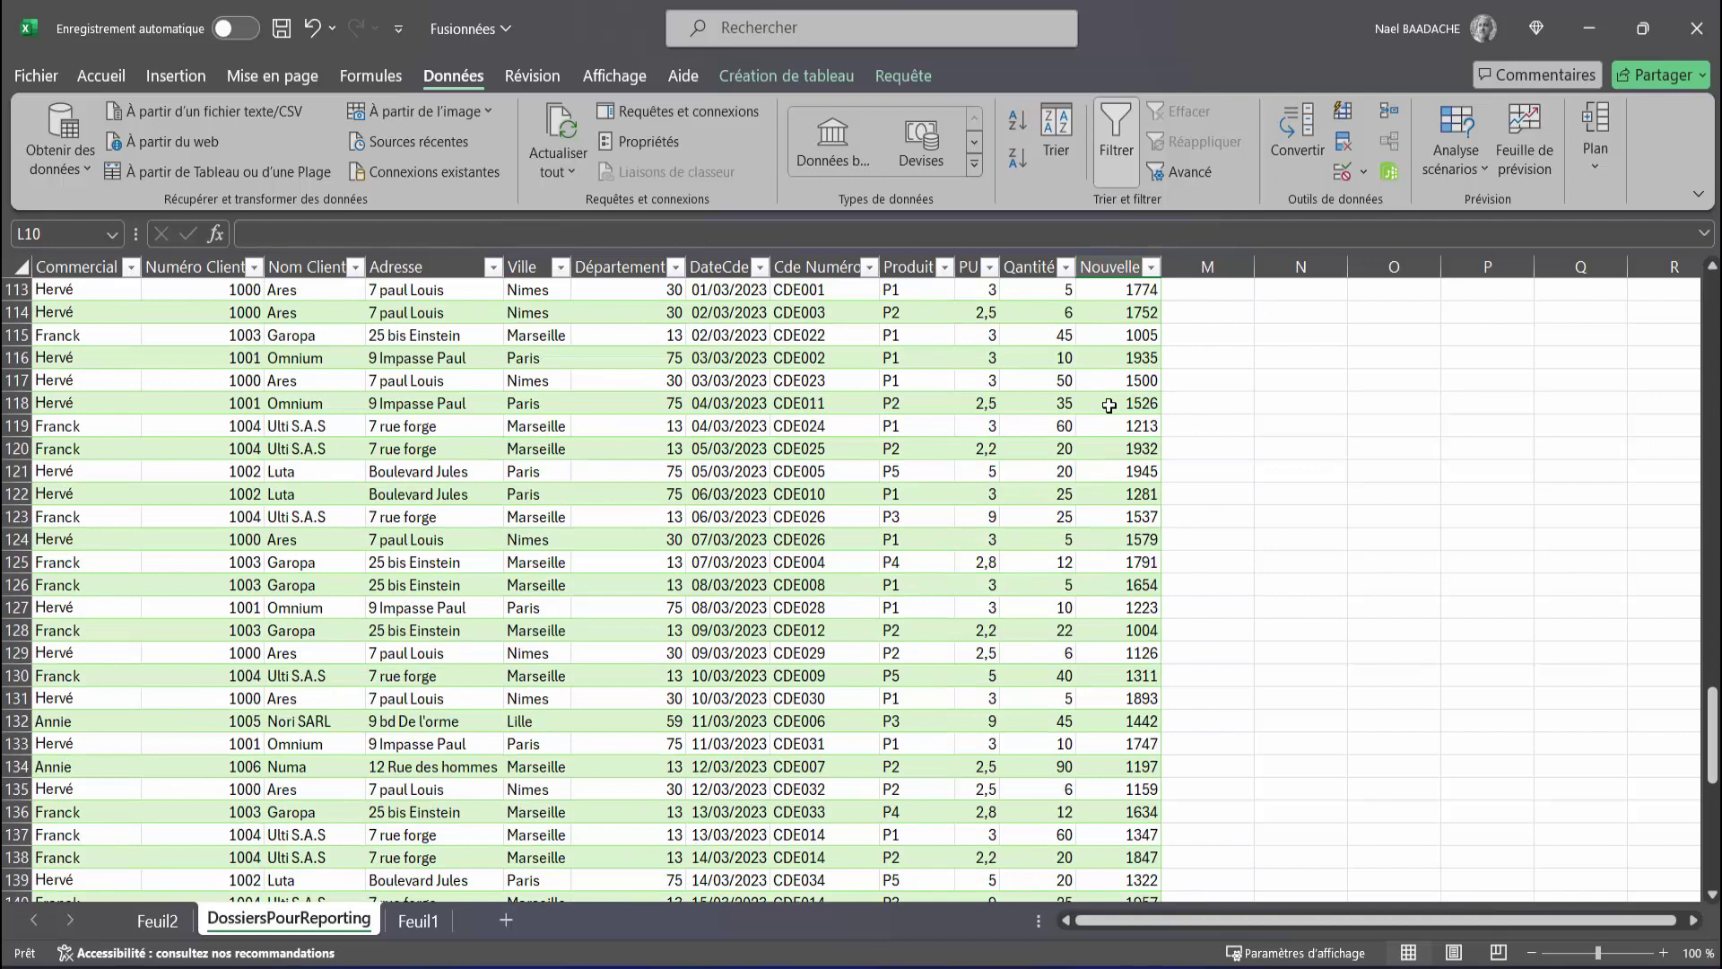
pyautogui.click(157, 923)
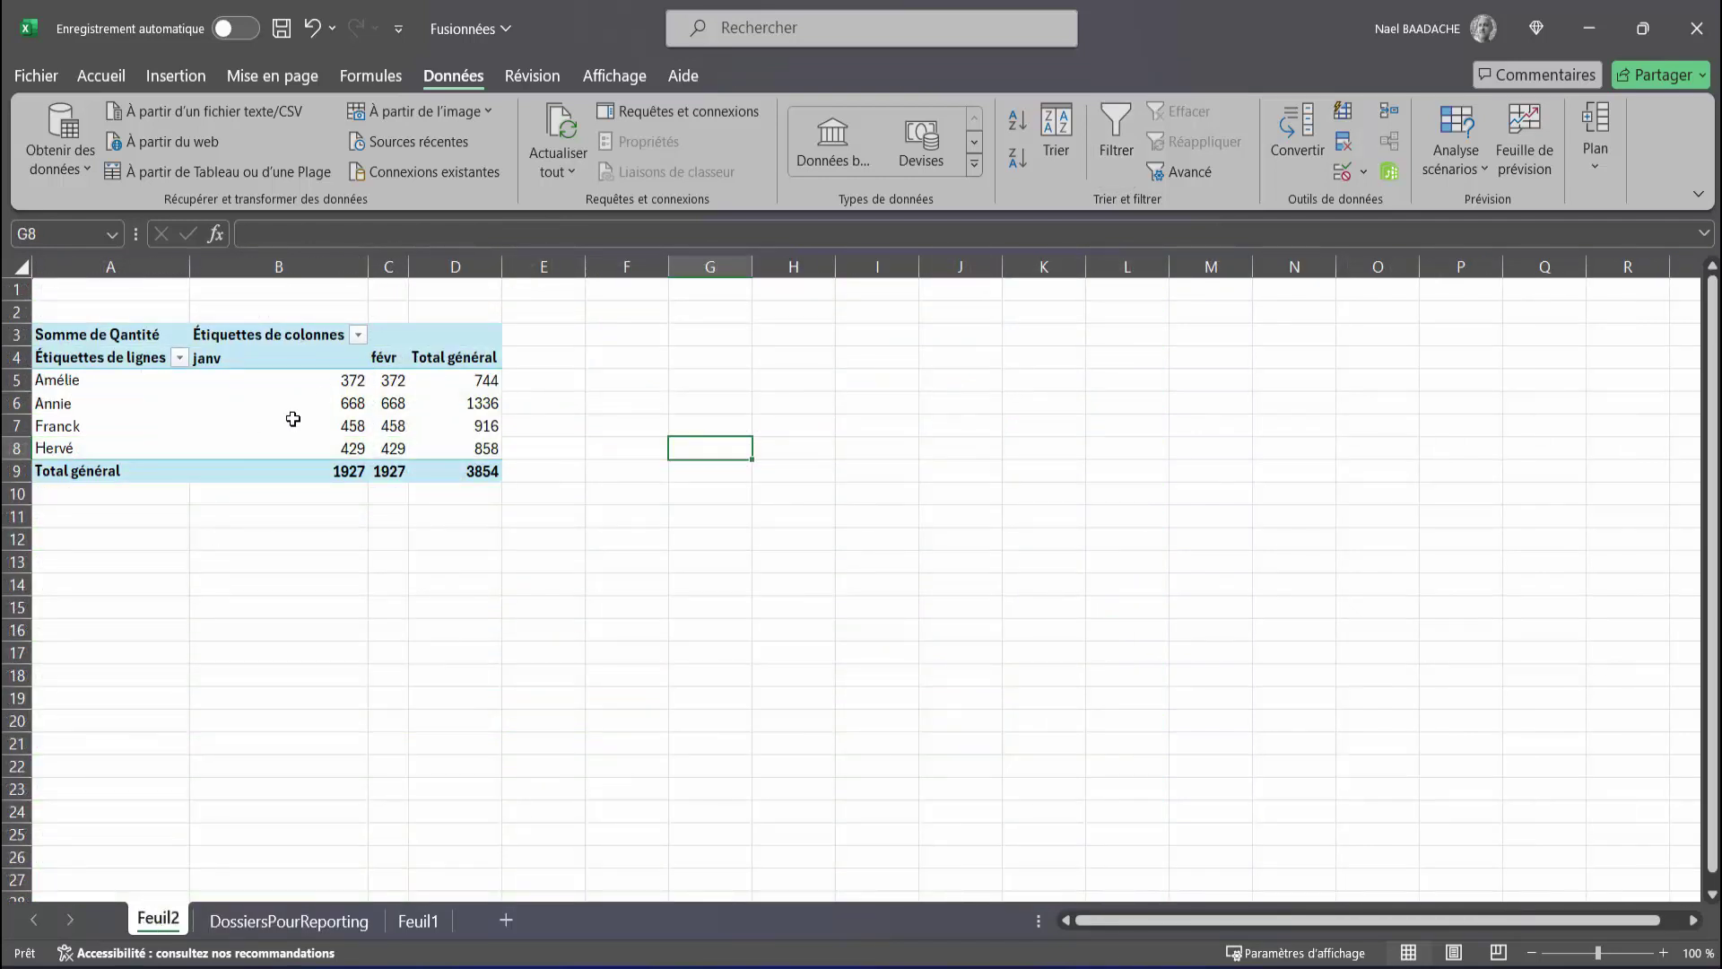
# Refresh the Feuil2 pivot so a mars column appears, raising the Qantité total to 5781.
pyautogui.click(290, 389)
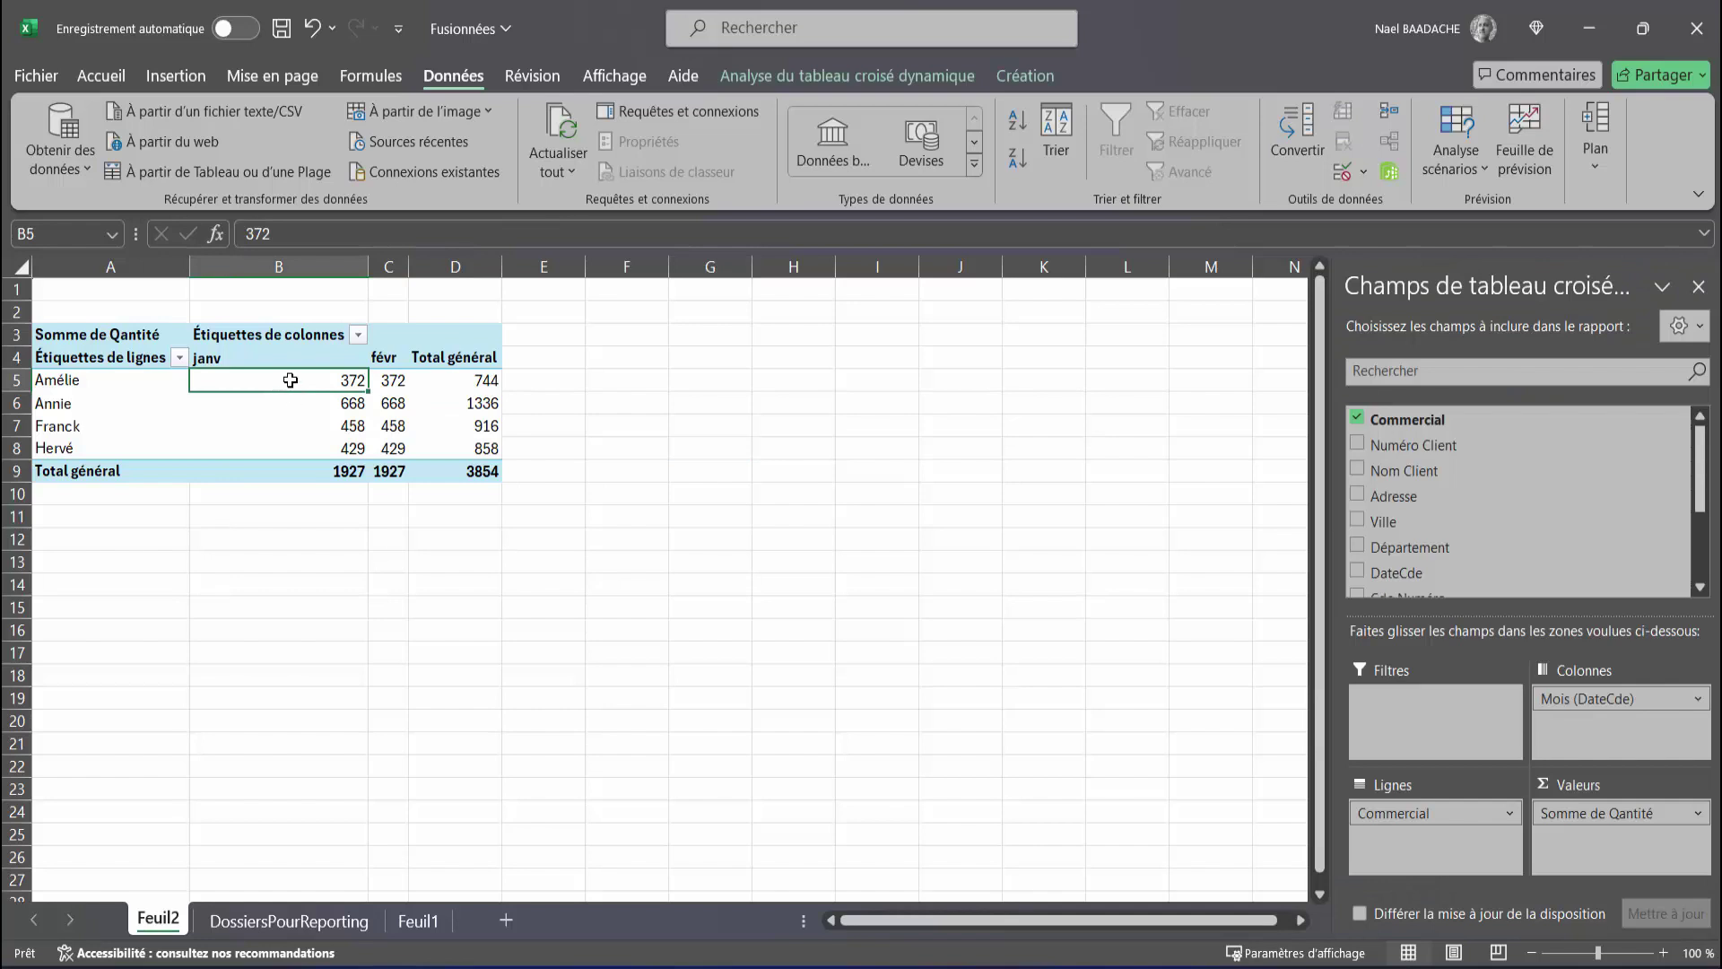
pyautogui.moveTo(294, 380)
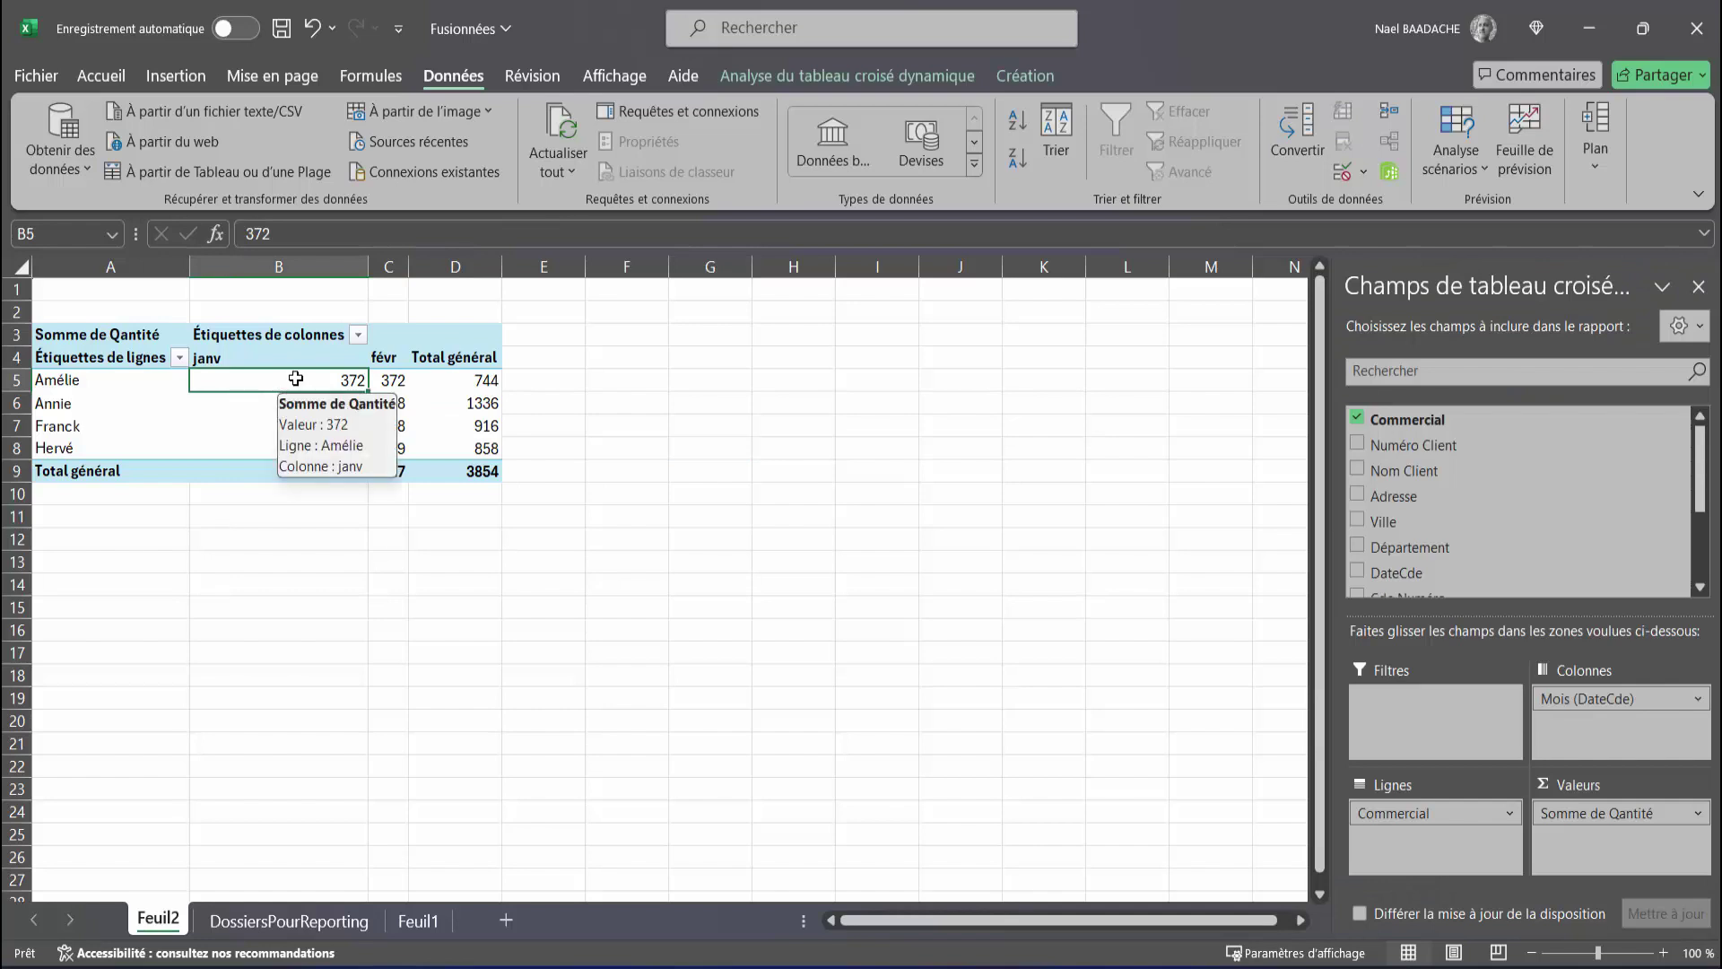
pyautogui.rightClick(295, 384)
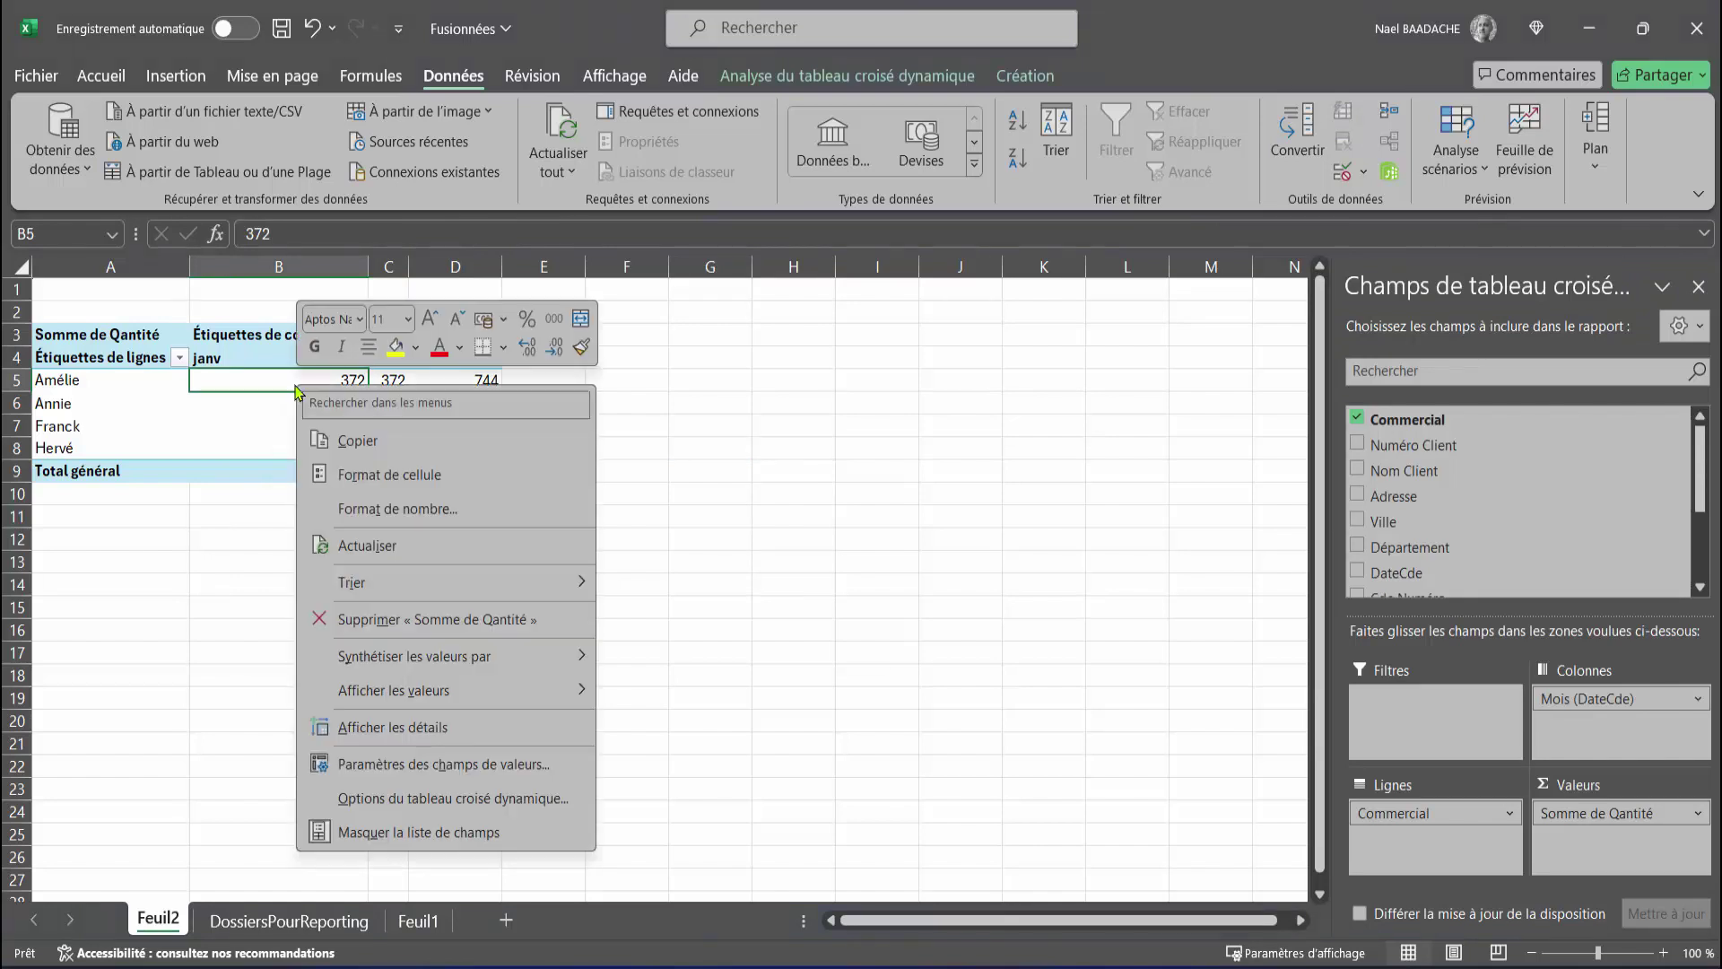
pyautogui.click(350, 545)
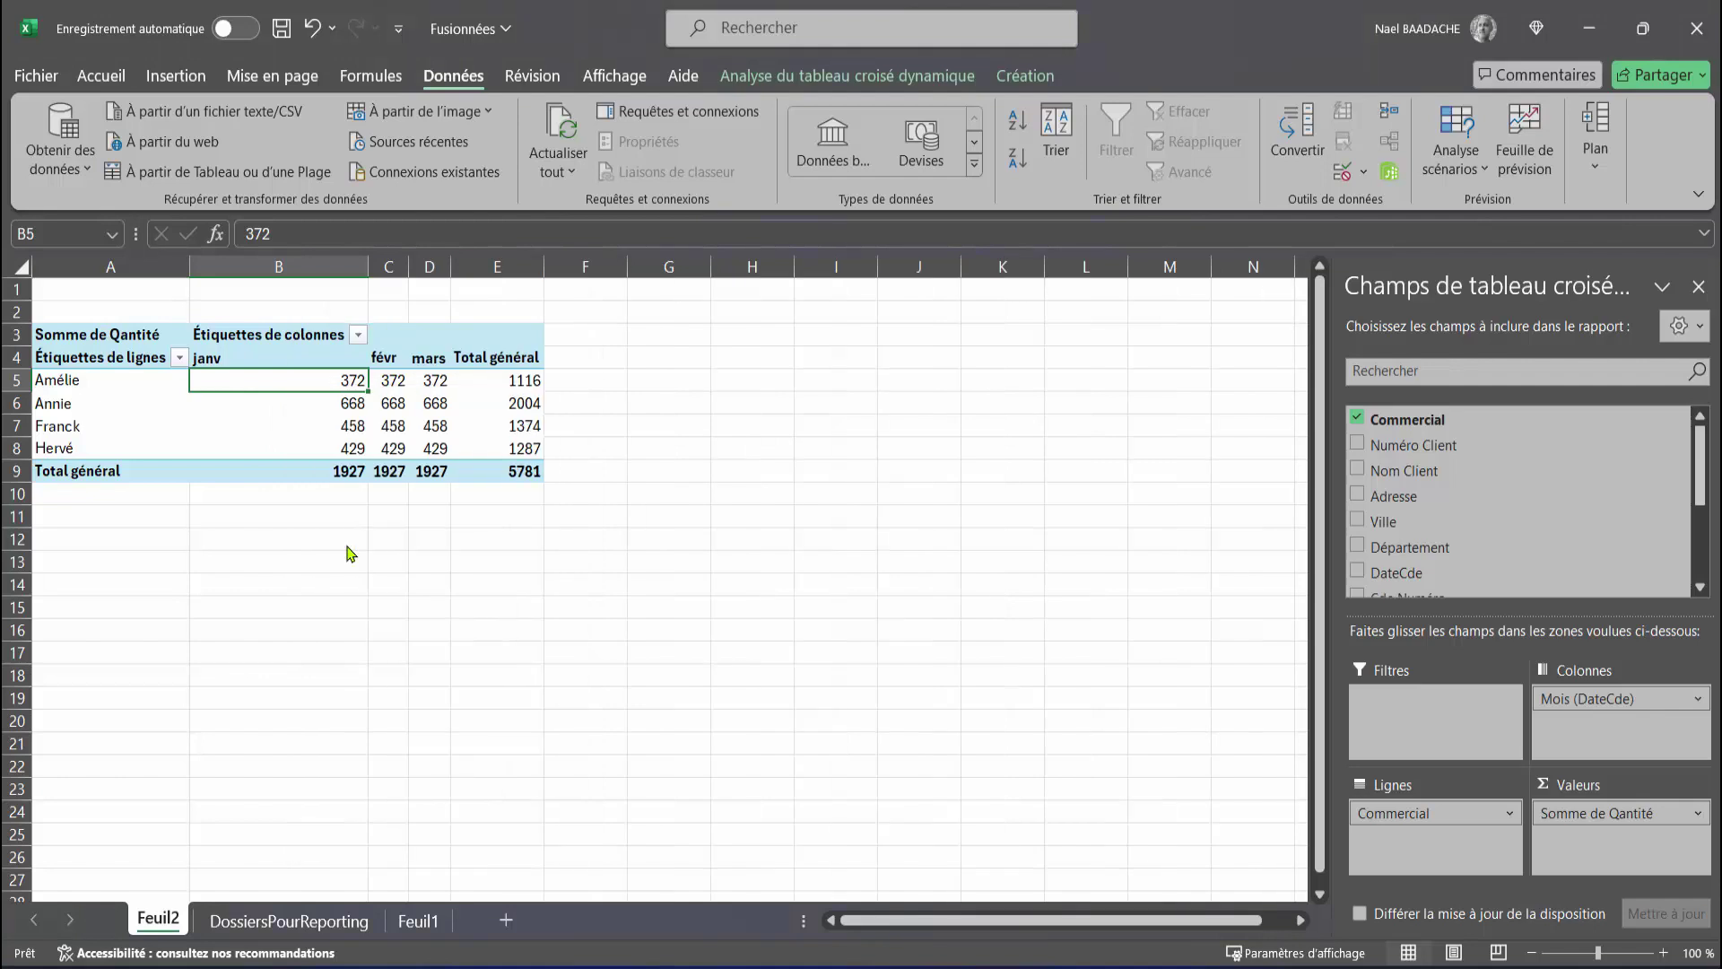
pyautogui.click(388, 380)
pyautogui.click(435, 380)
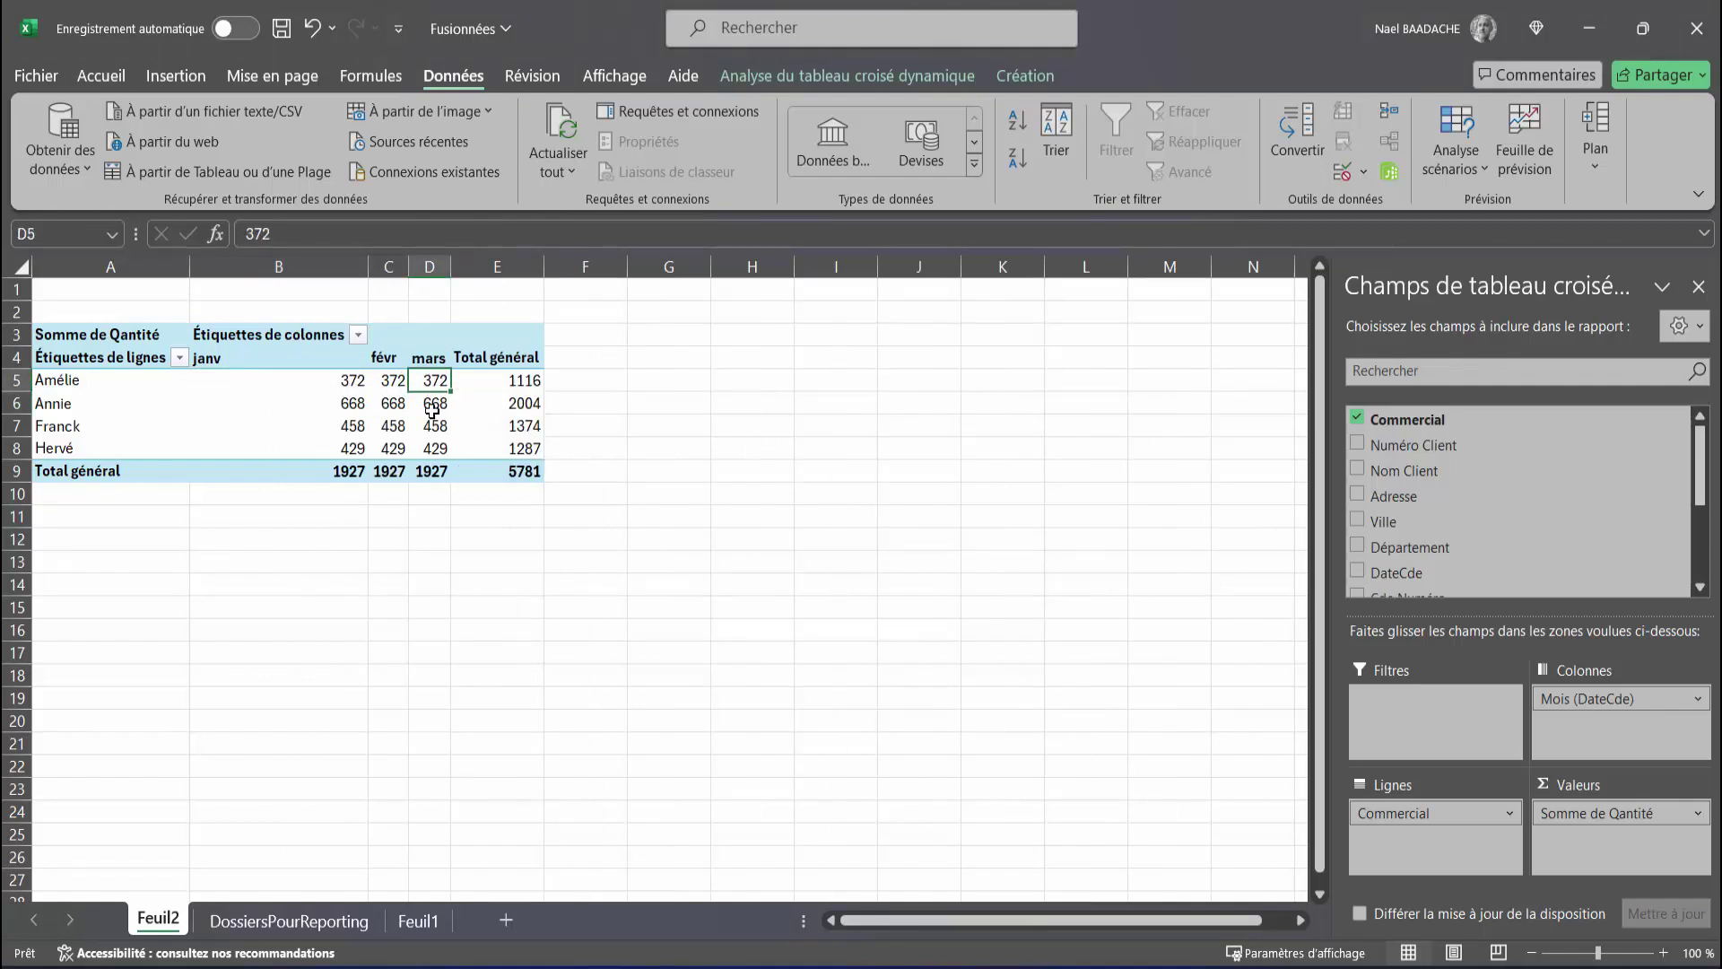